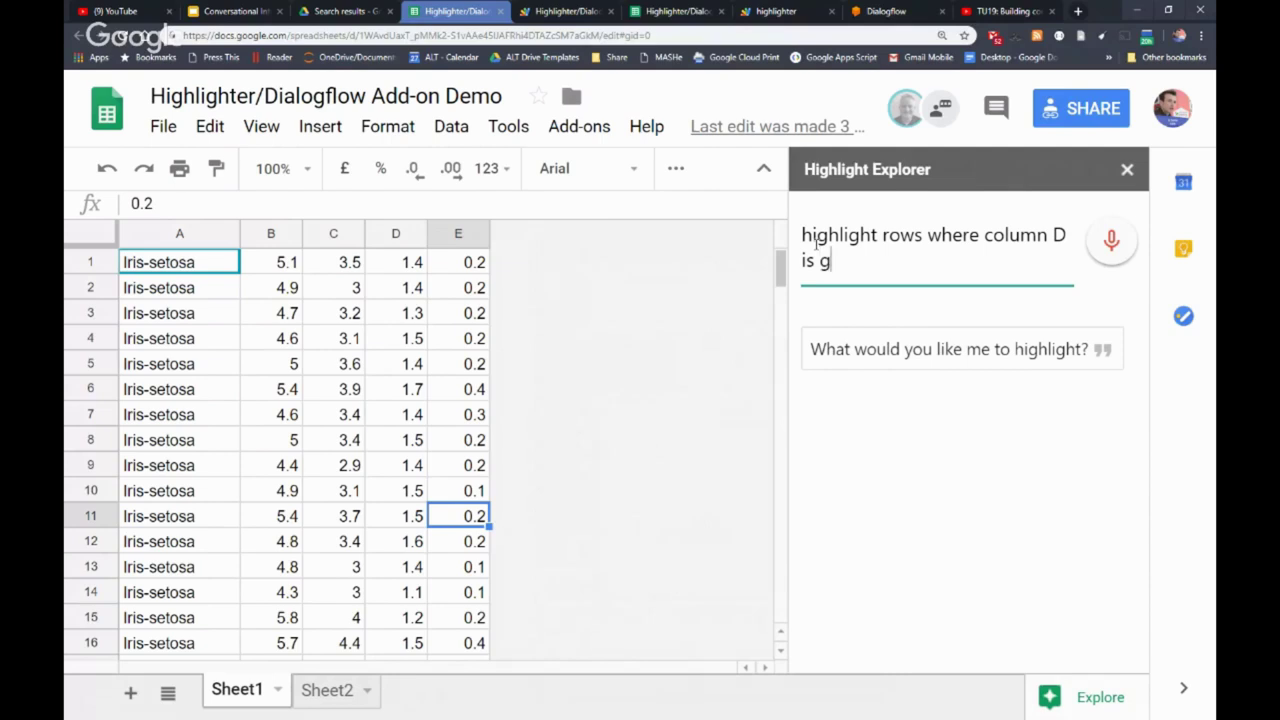
# - Finish and submit the Highlight Explorer request "highlight rows where column D is greater than 1.5"
pyautogui.write('ter than 1.5')
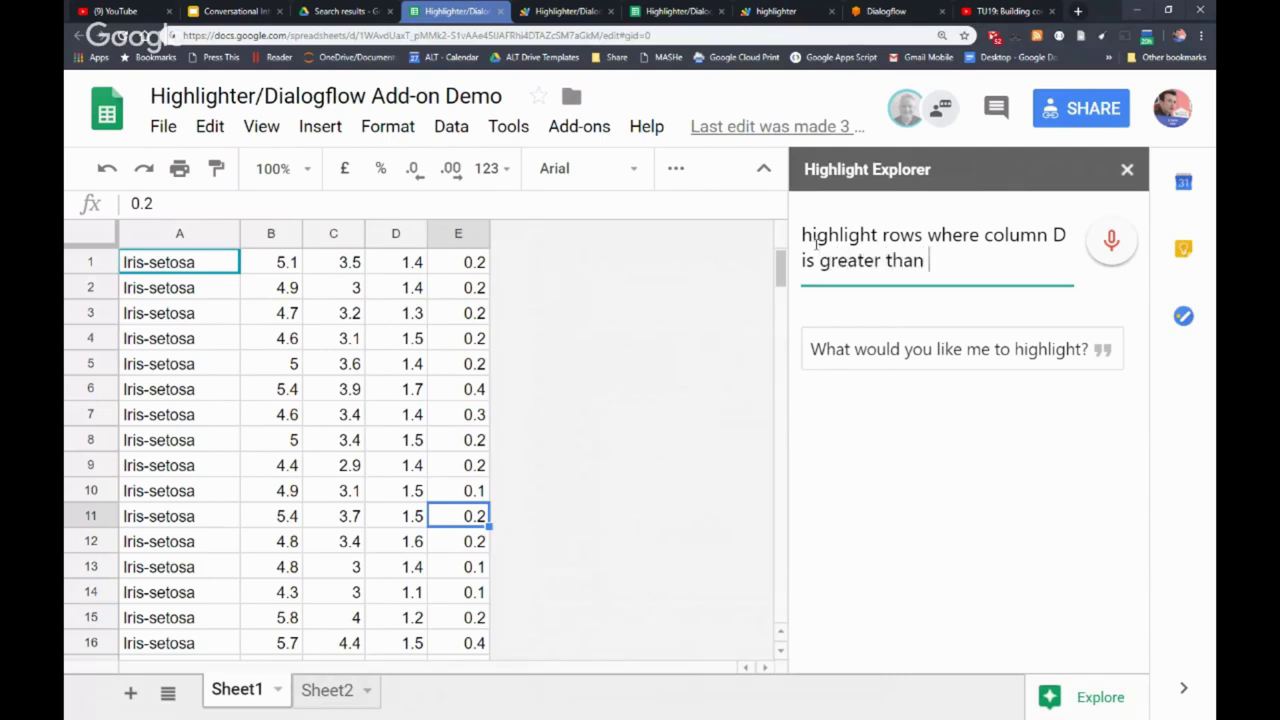
pyautogui.press('Return')
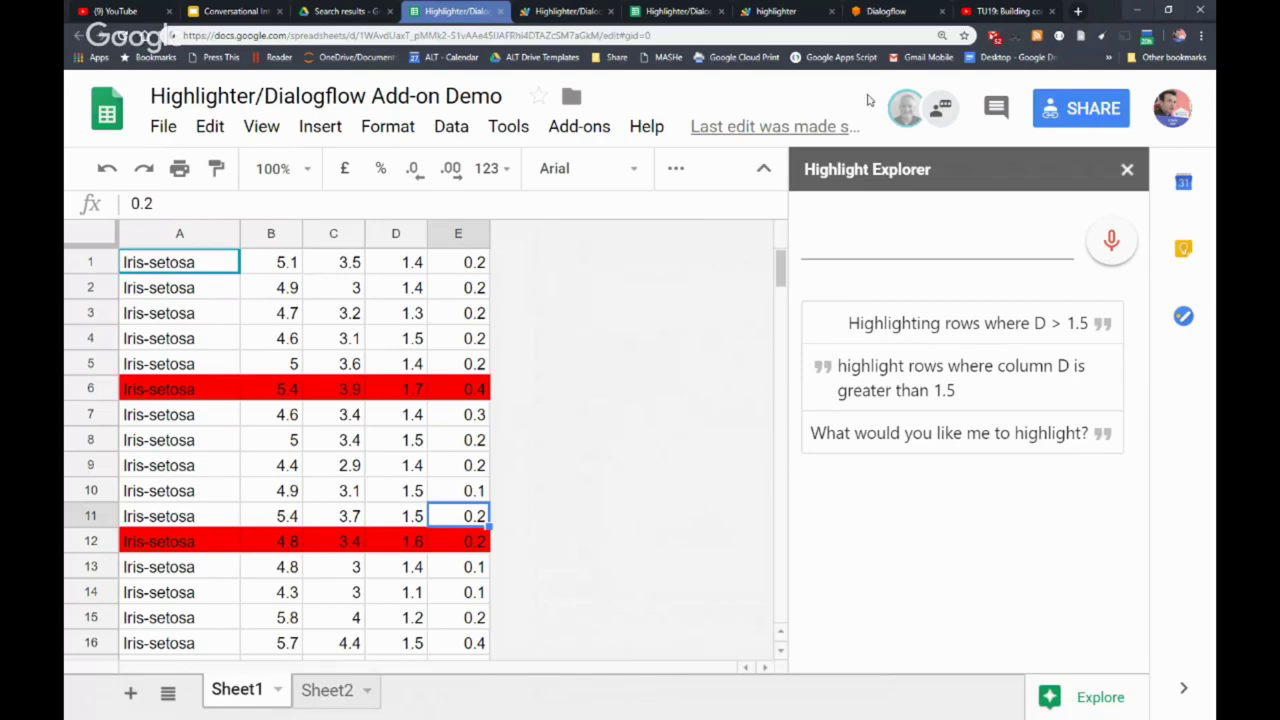
# - Switch to the add-on's Apps Script project and review the detectMessageIntent function in Code.gs
pyautogui.click(560, 20)
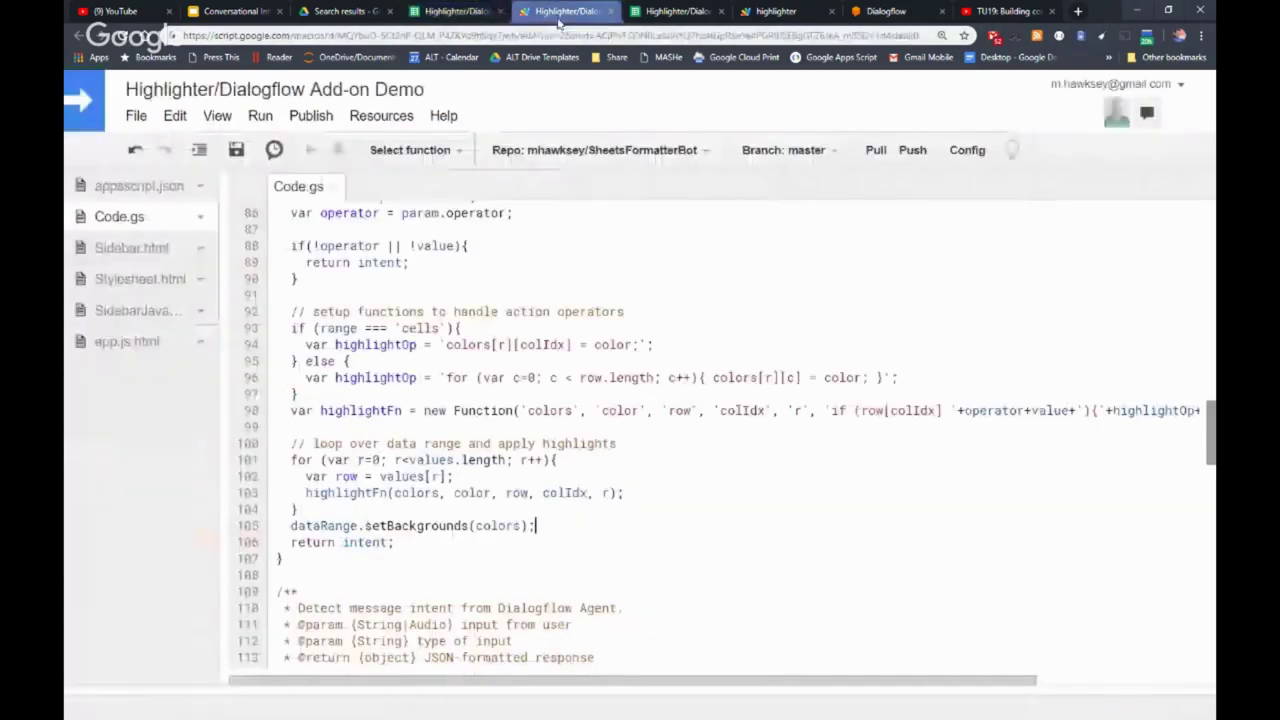
pyautogui.scroll(-5, 447, 284)
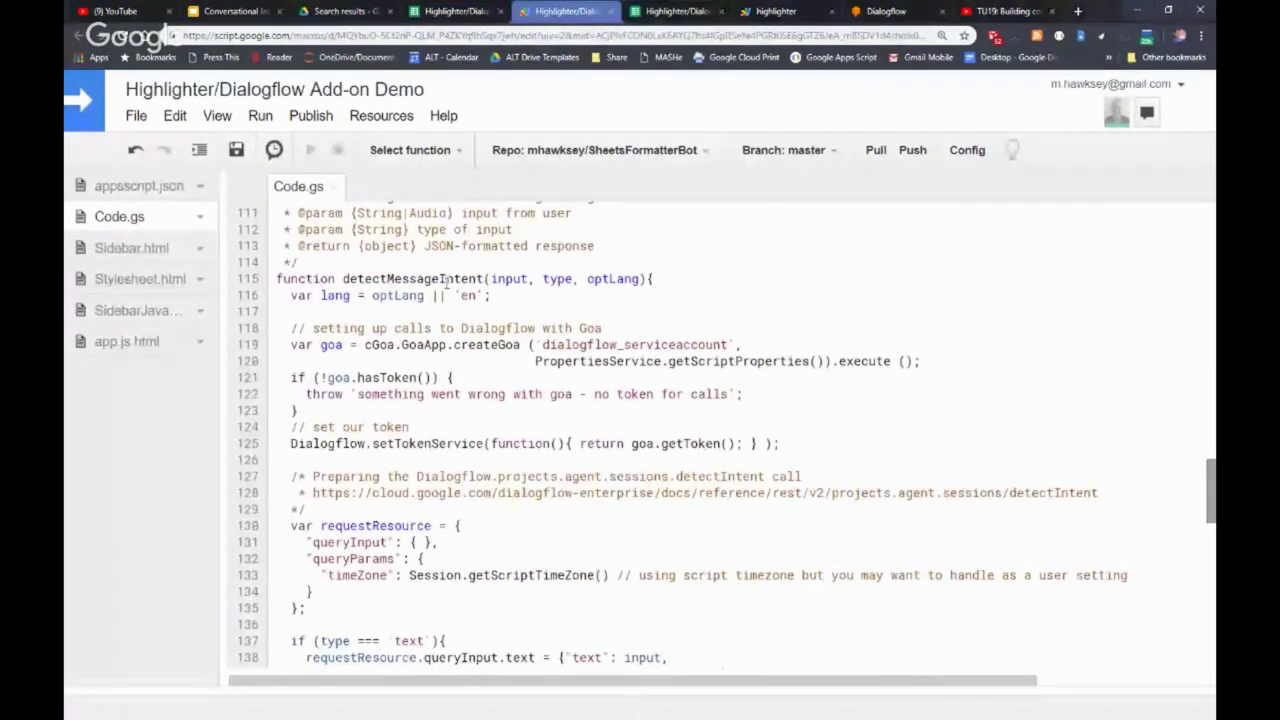
pyautogui.scroll(-5, 476, 314)
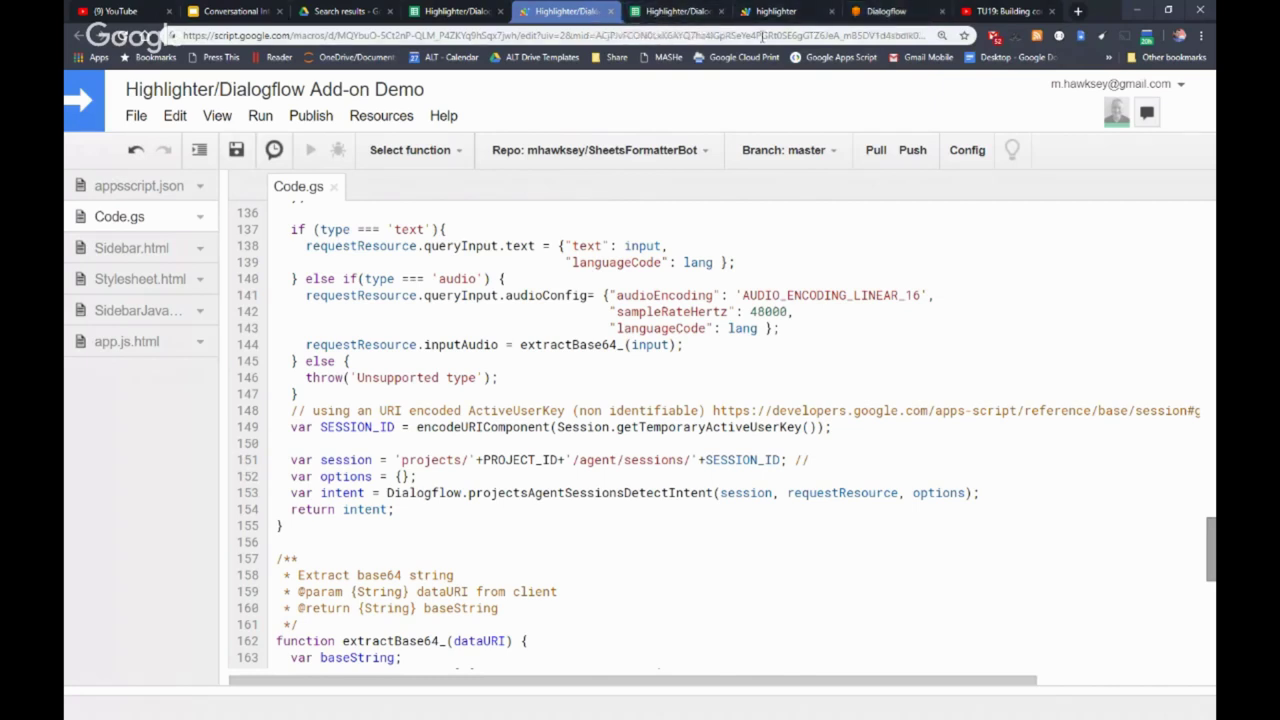
# - Switch to Dialogflow and create a new agent named "highlighter" with the default language and time zone
pyautogui.click(902, 14)
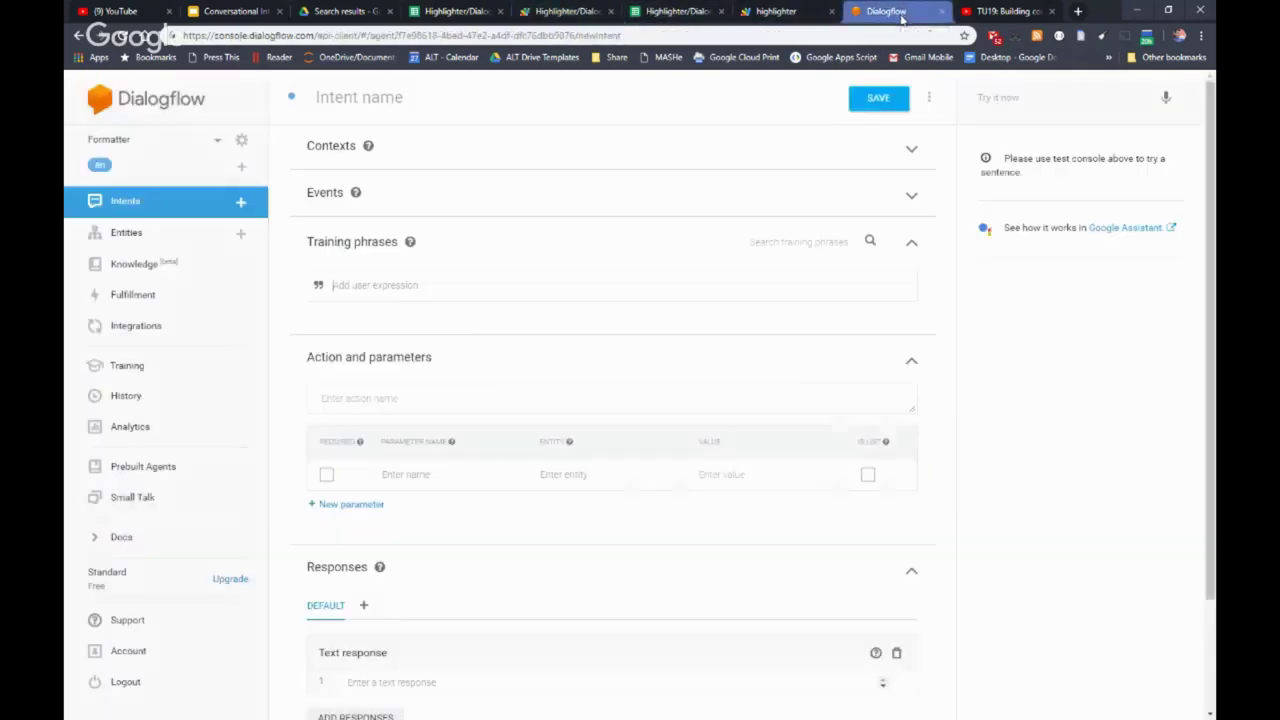
pyautogui.click(371, 98)
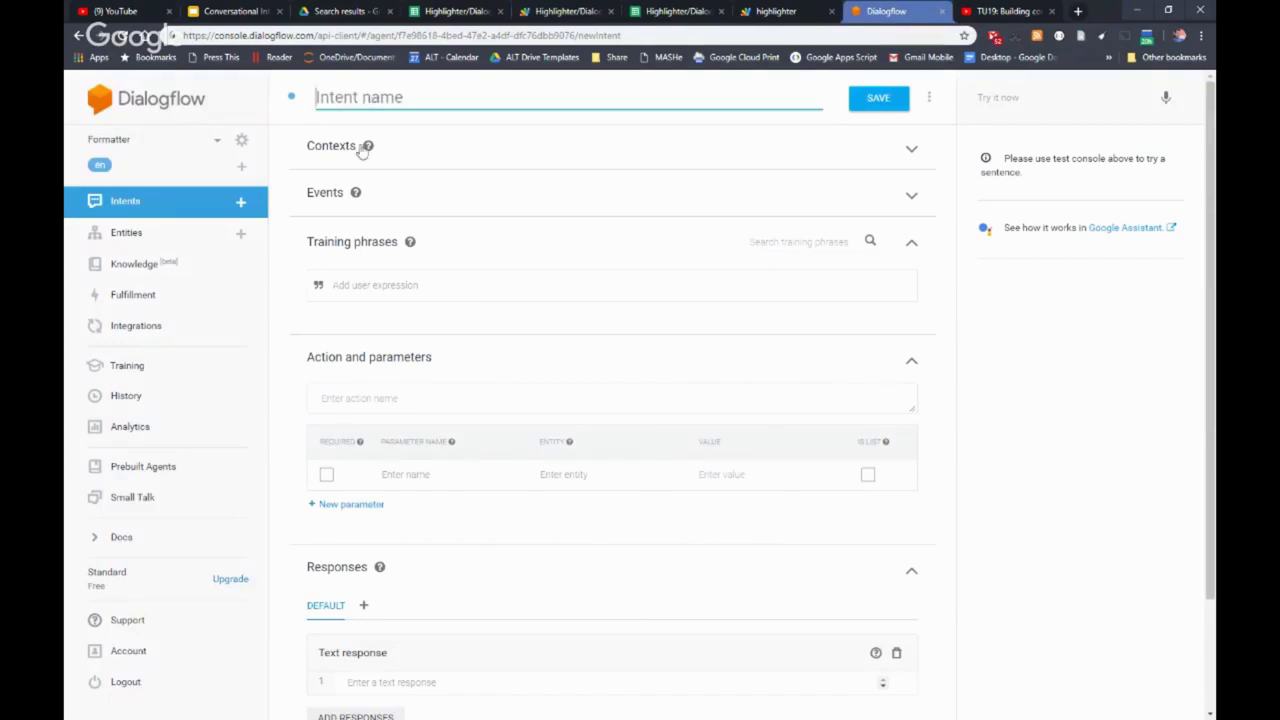
pyautogui.moveTo(367, 148)
pyautogui.hotkey('ctrl', '+')
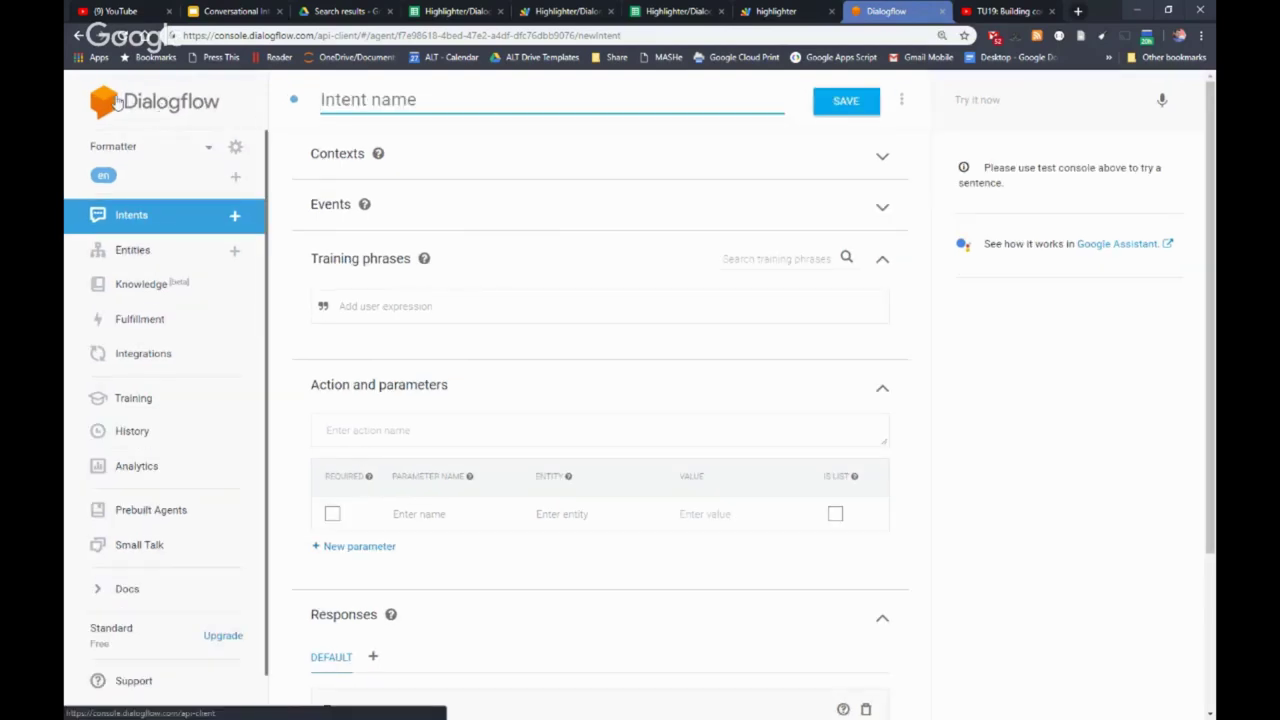
pyautogui.press('F5')
pyautogui.click(700, 116)
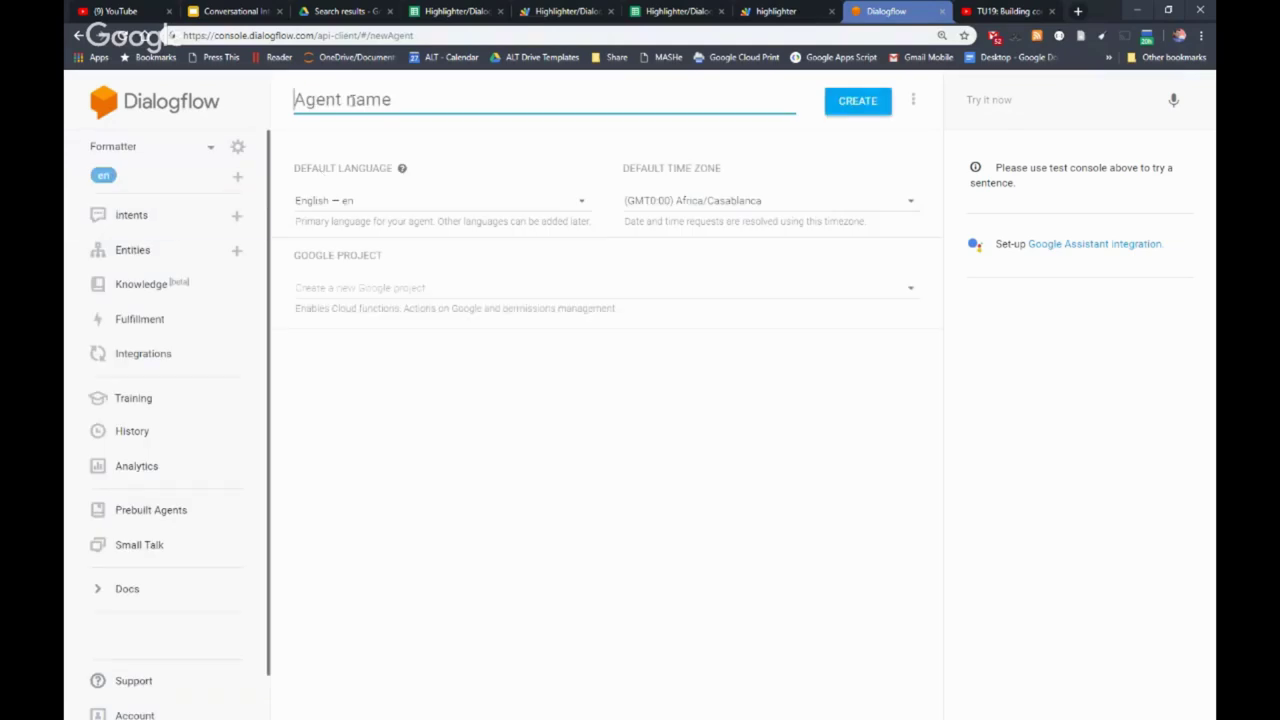
pyautogui.write('highlighter')
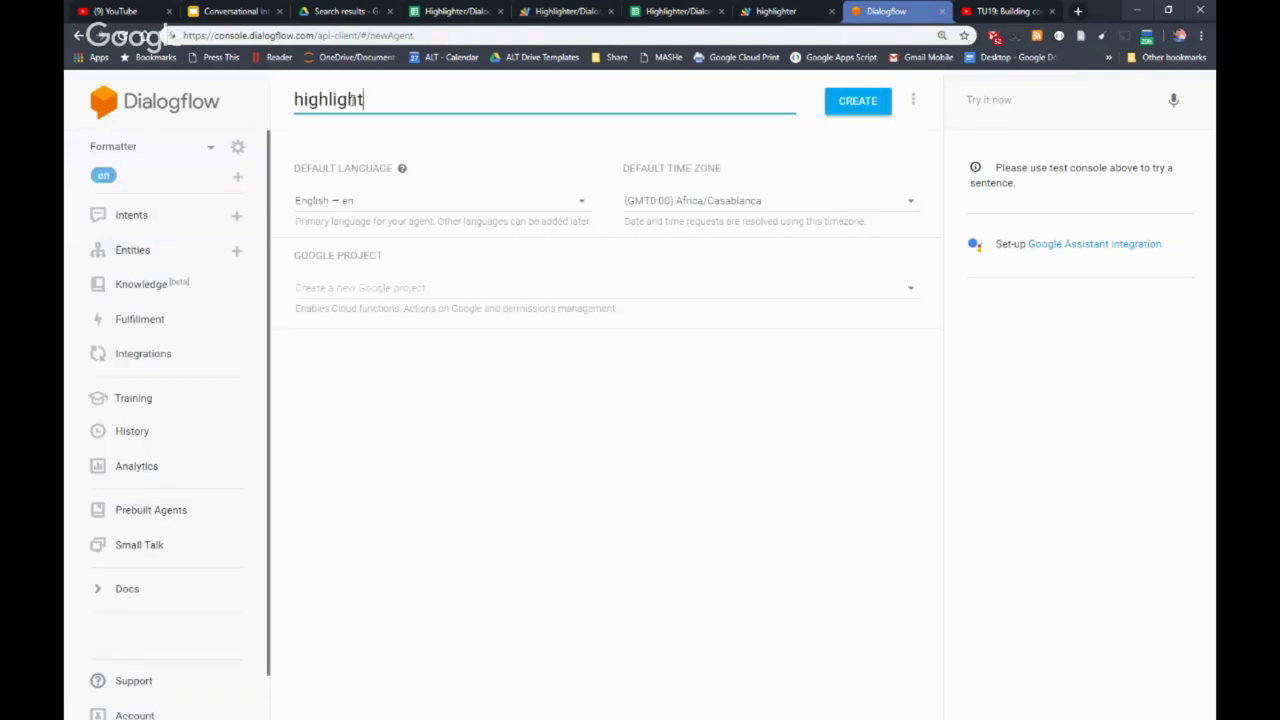
pyautogui.click(858, 104)
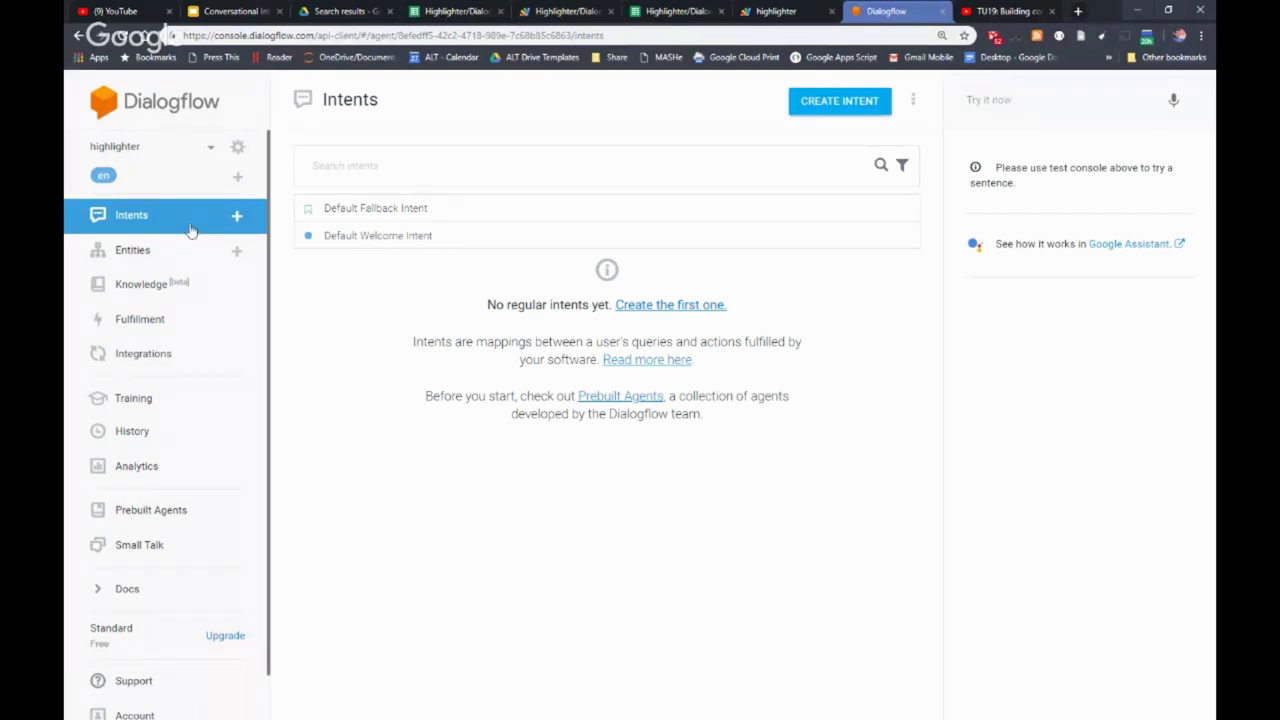
# - Start a new intent in the highlighter agent and name it "highlighter"
pyautogui.click(848, 103)
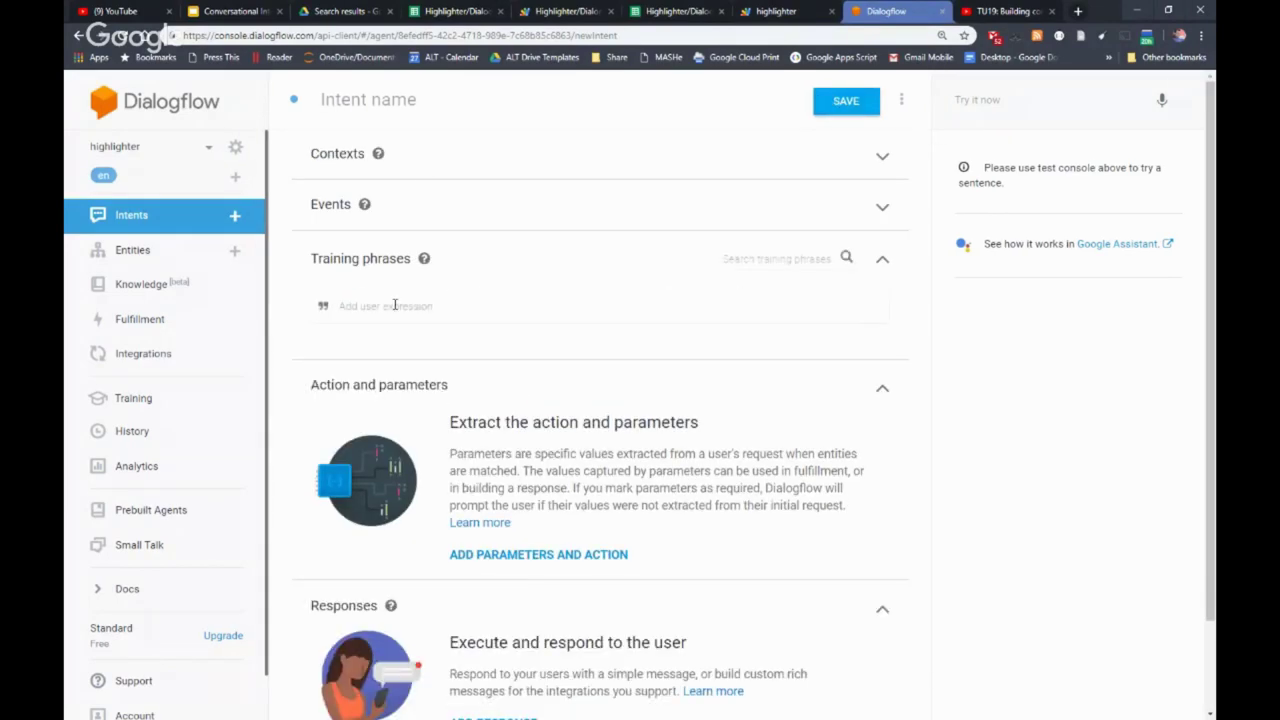
pyautogui.click(374, 104)
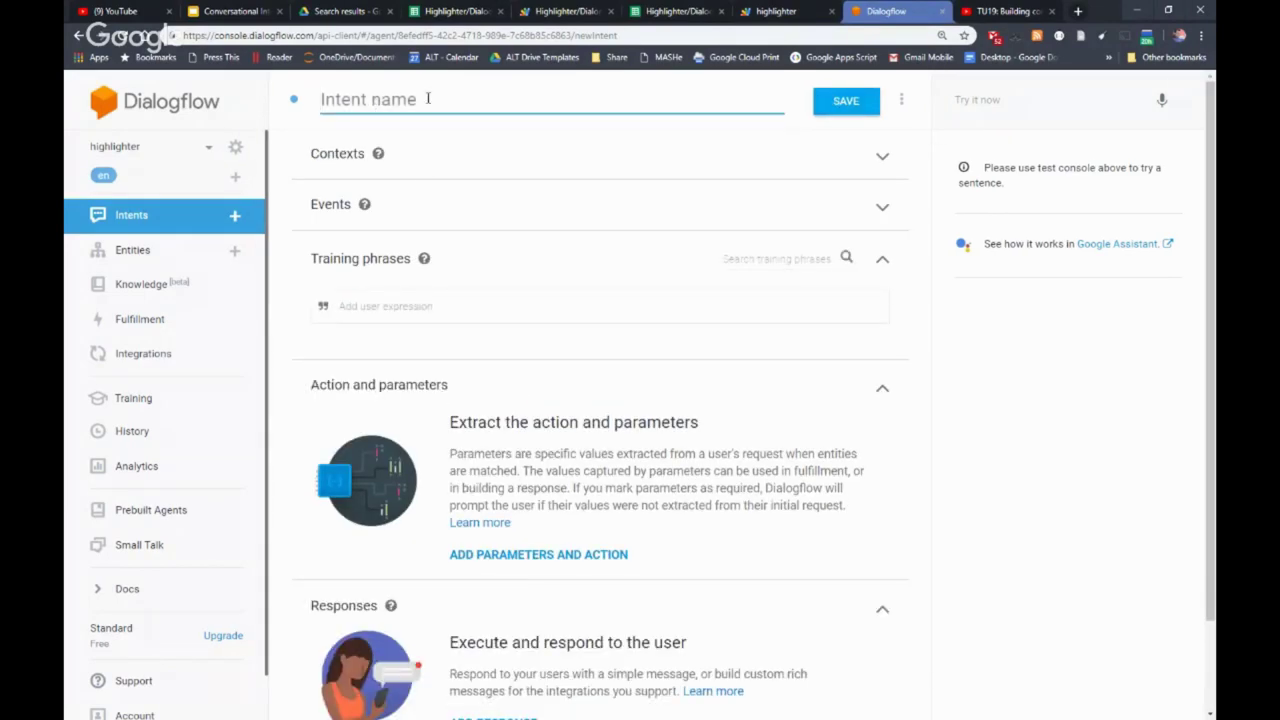
pyautogui.write('highl')
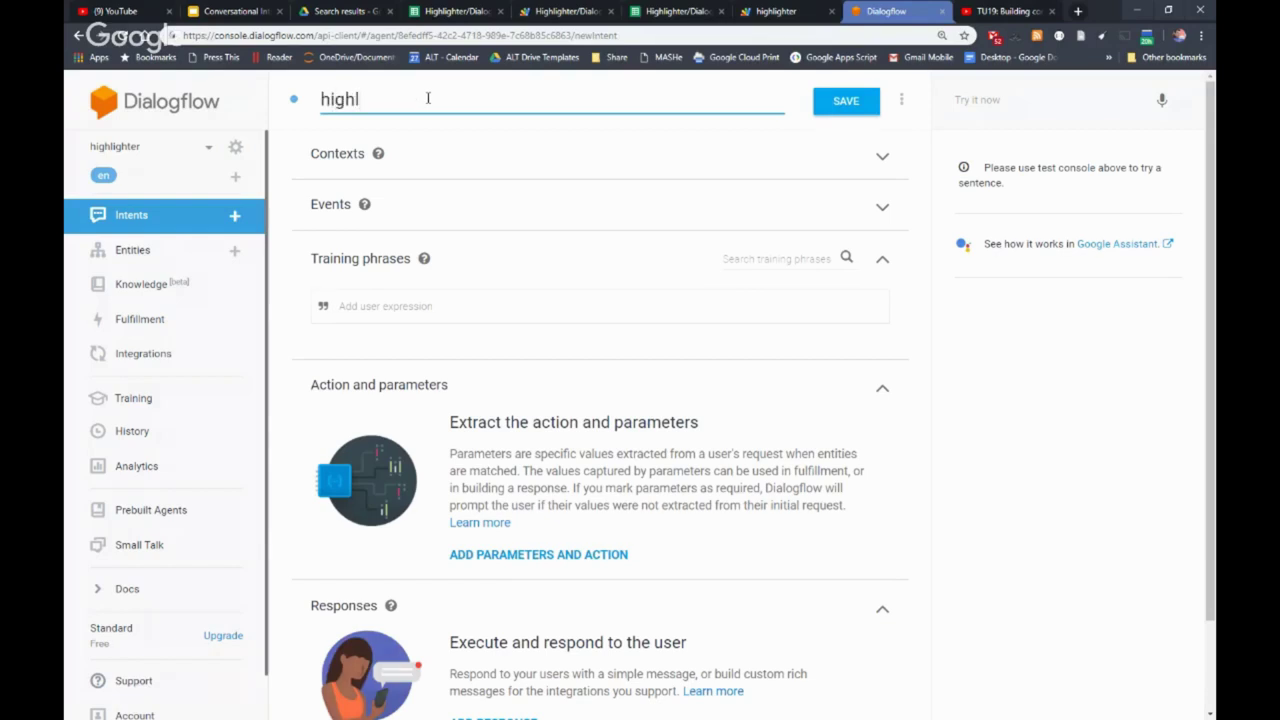
pyautogui.write('ighter')
# - Add the training phrase "highlight rows where Column A is great than 1" to the intent
pyautogui.click(400, 306)
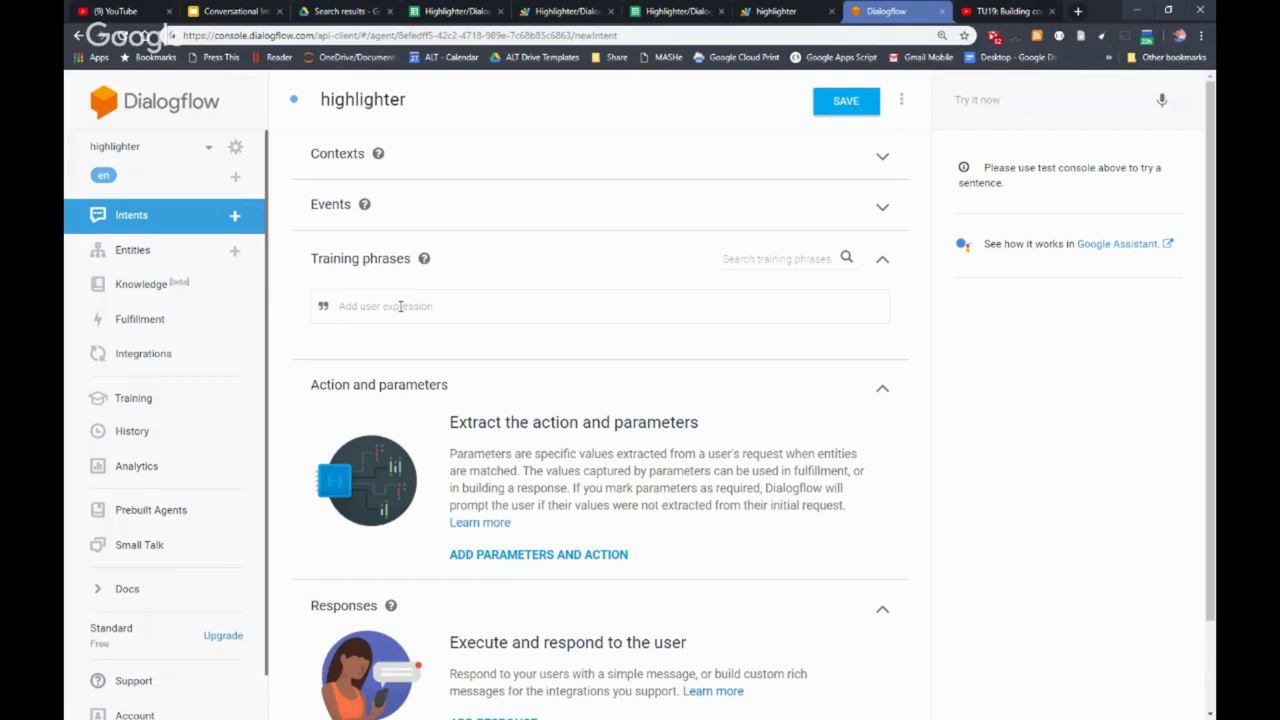
pyautogui.write('highlight rows where Column A is great than 1')
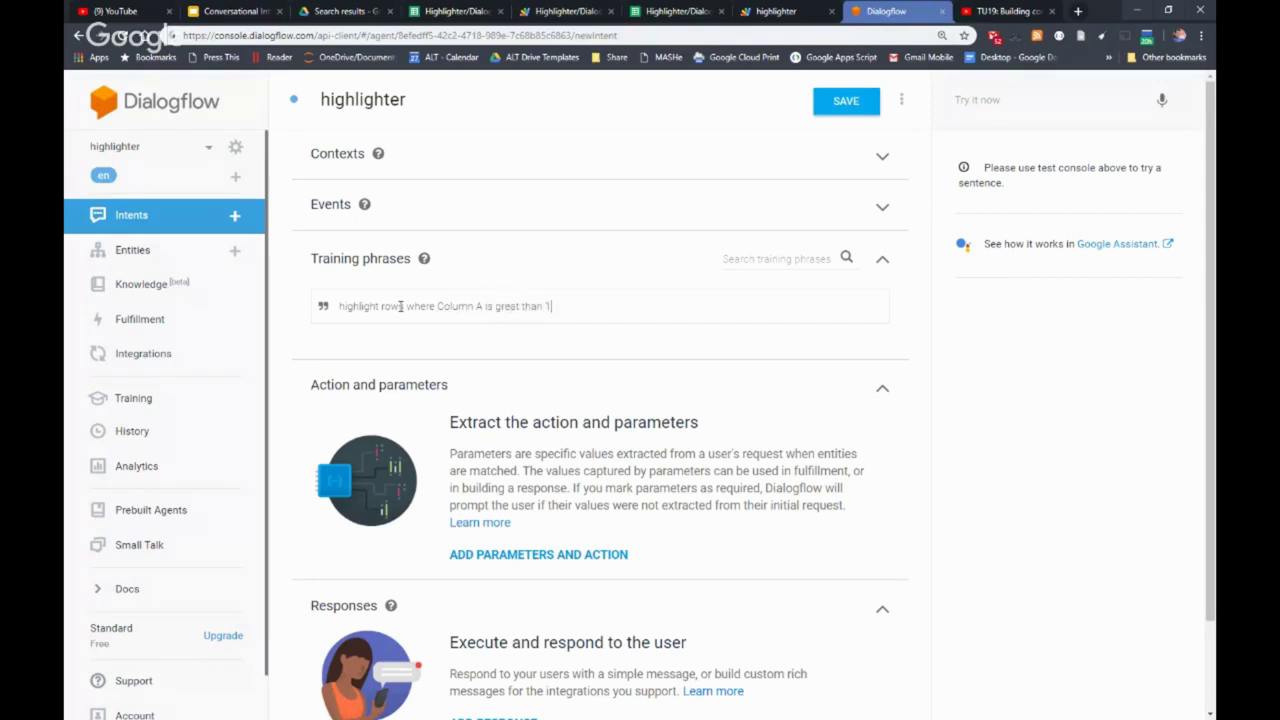
pyautogui.press('Return')
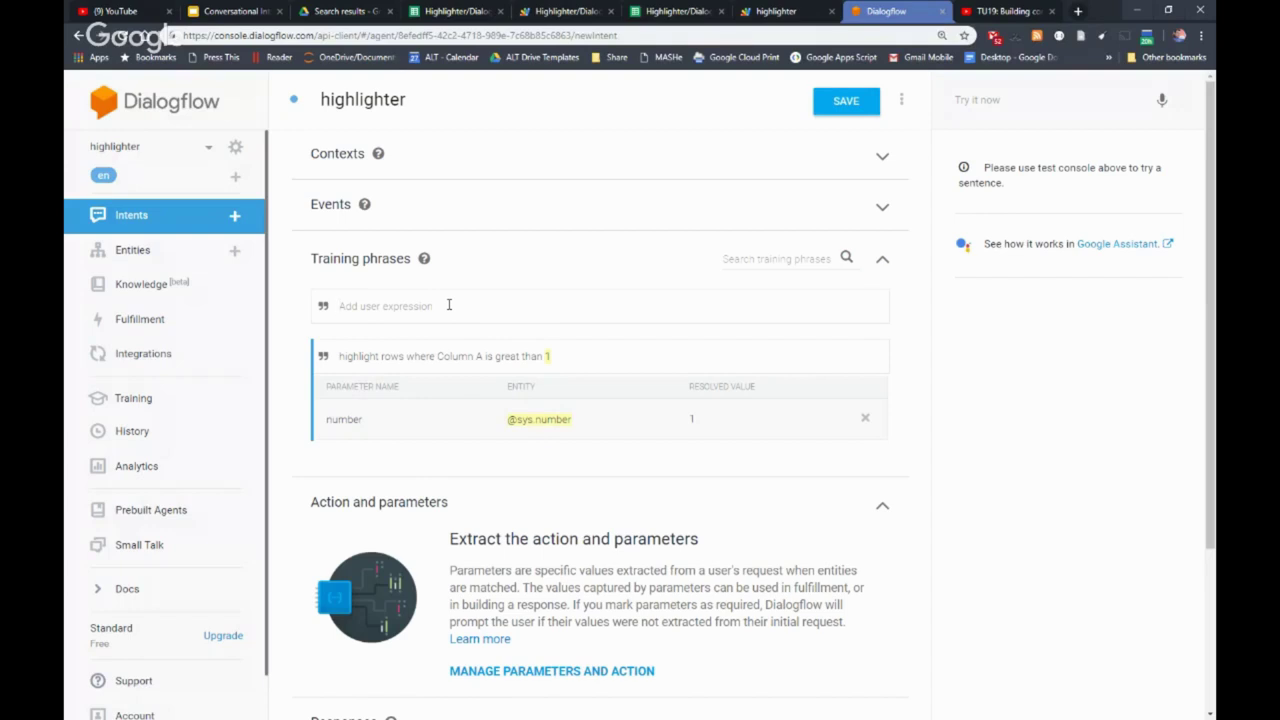
# - Add the training phrase "highlight cells where column B less than 1" to the intent
pyautogui.write('h')
pyautogui.write('ilight')
pyautogui.press('BackSpace')
pyautogui.press('BackSpace')
pyautogui.write('ht cells where col')
pyautogui.write('umn B less than 1')
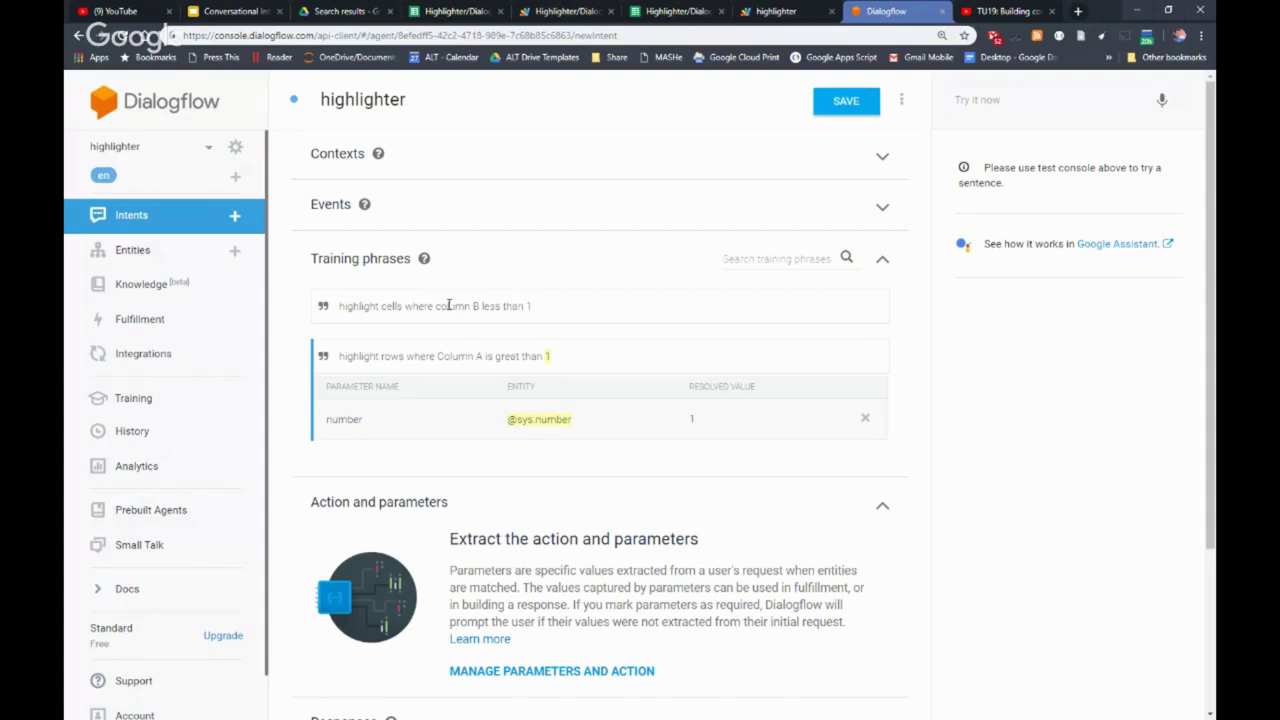
pyautogui.press('Return')
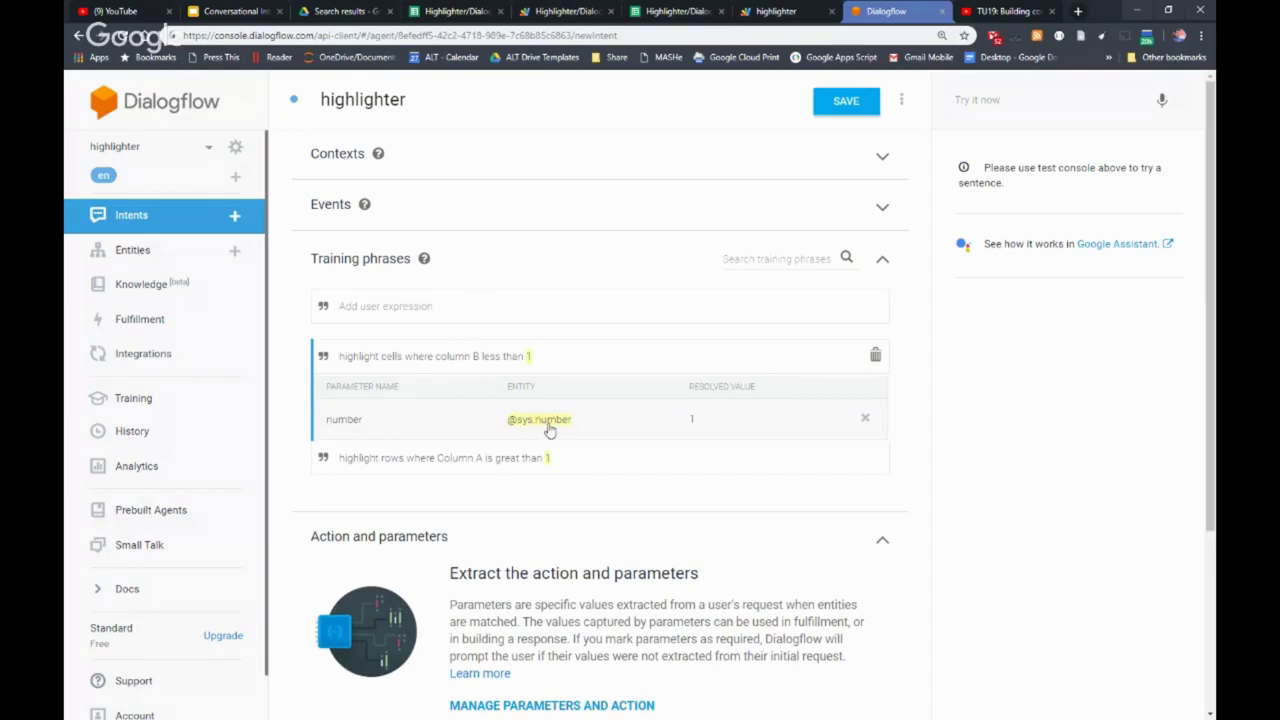
pyautogui.click(528, 357)
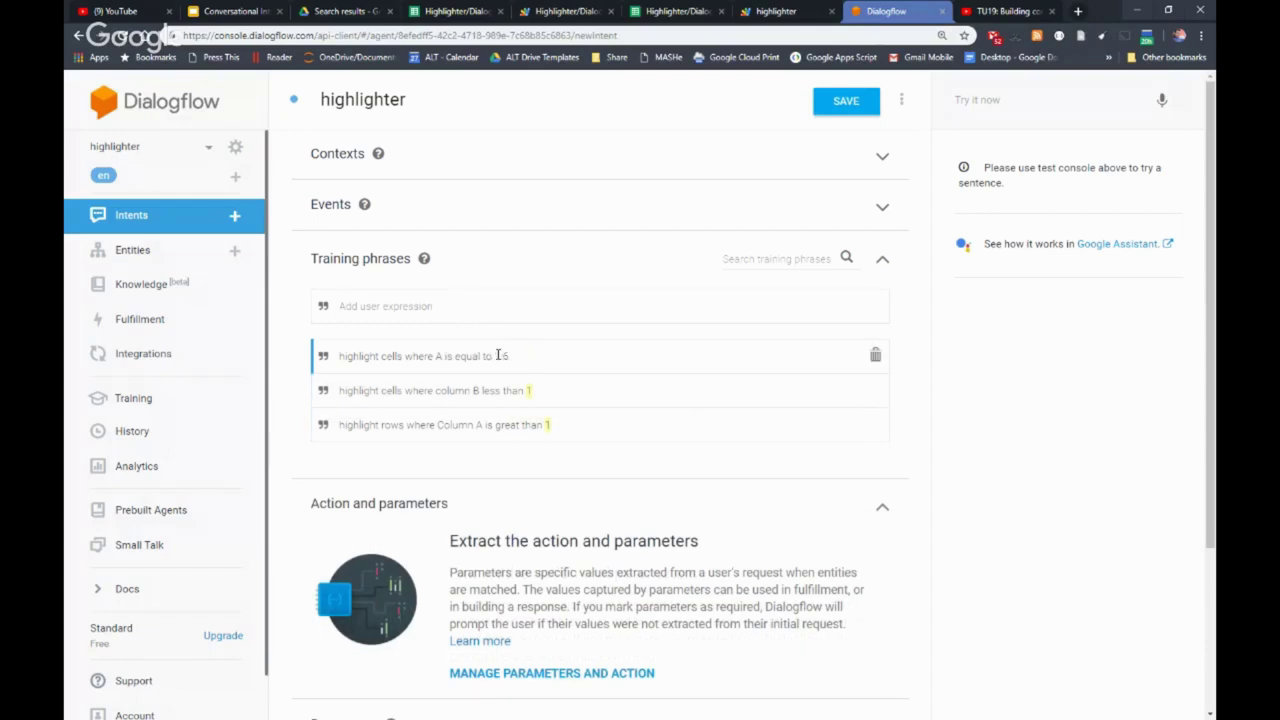
pyautogui.click(497, 355)
pyautogui.moveTo(510, 355); pyautogui.dragTo(496, 354)
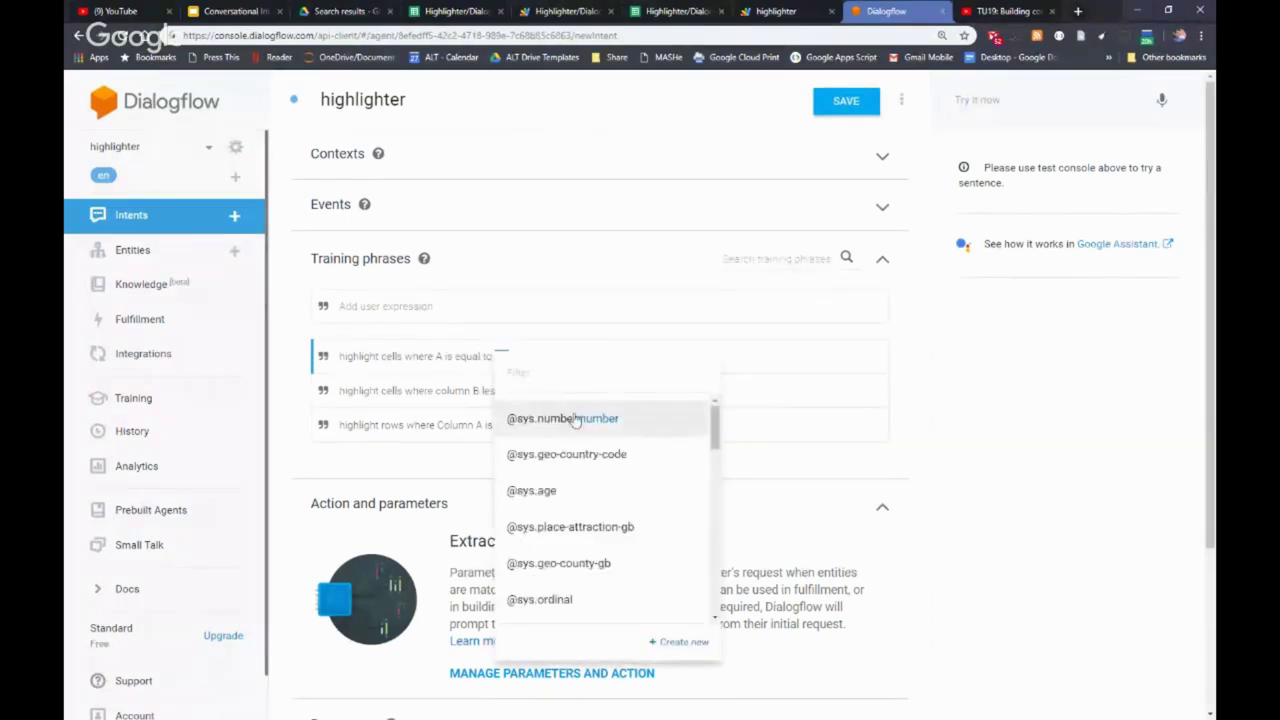
pyautogui.click(575, 420)
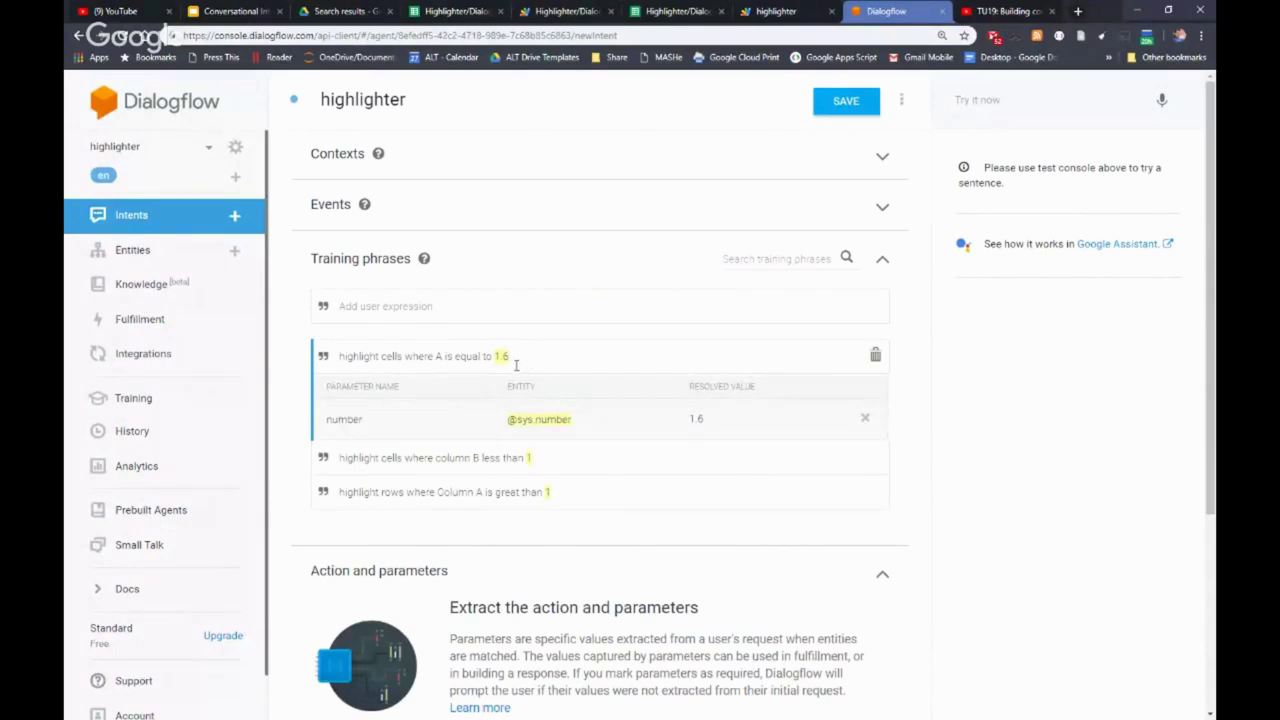
pyautogui.click(440, 307)
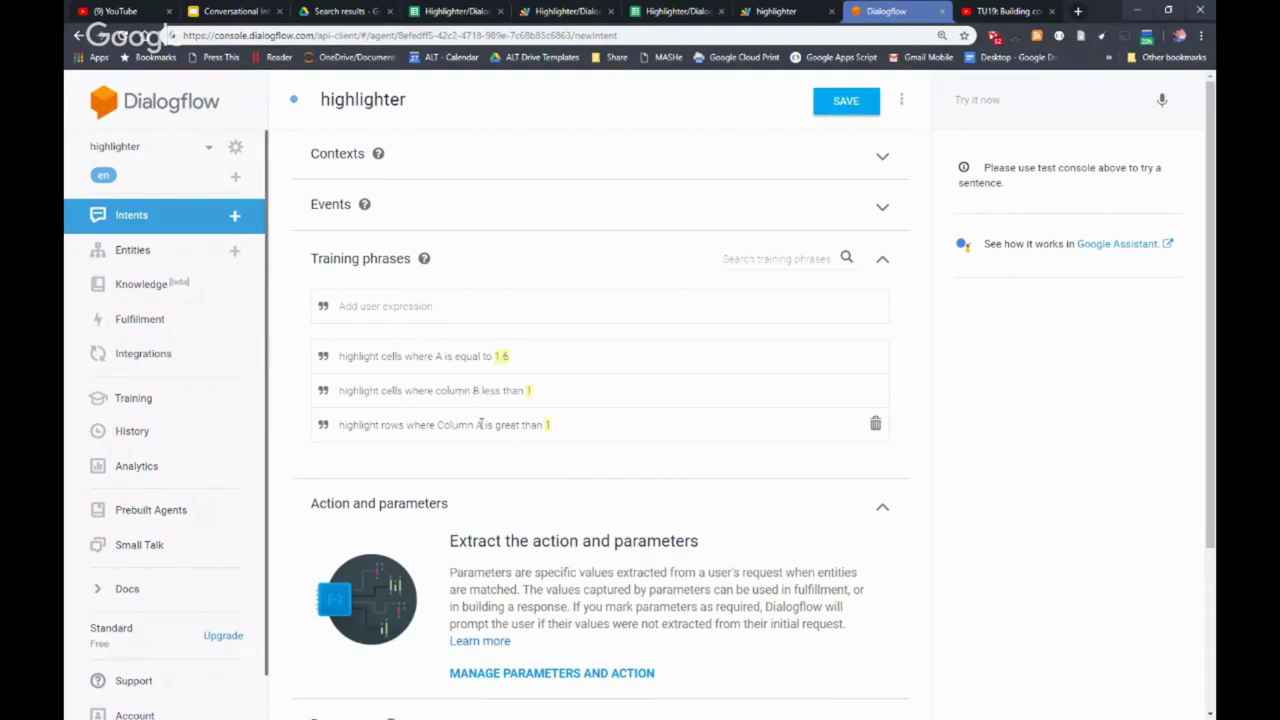
# - Save the highlighter intent with its training phrases
pyautogui.click(436, 355)
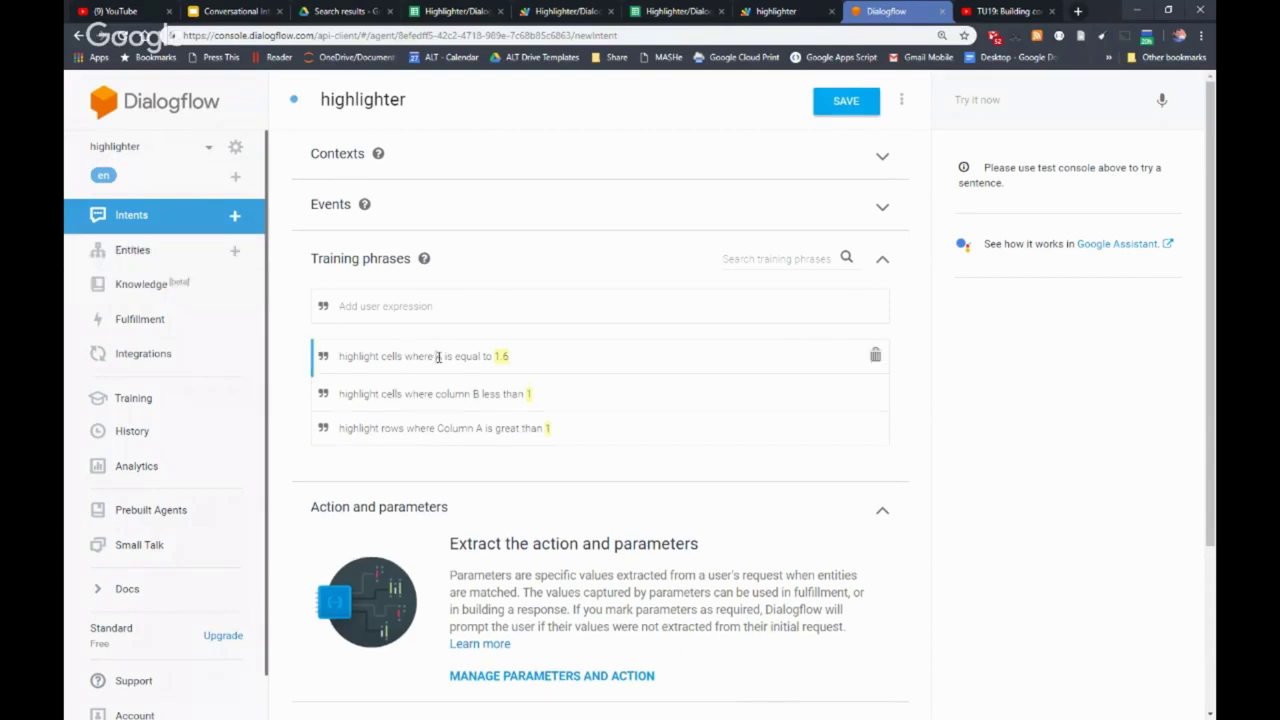
pyautogui.click(172, 250)
pyautogui.click(758, 128)
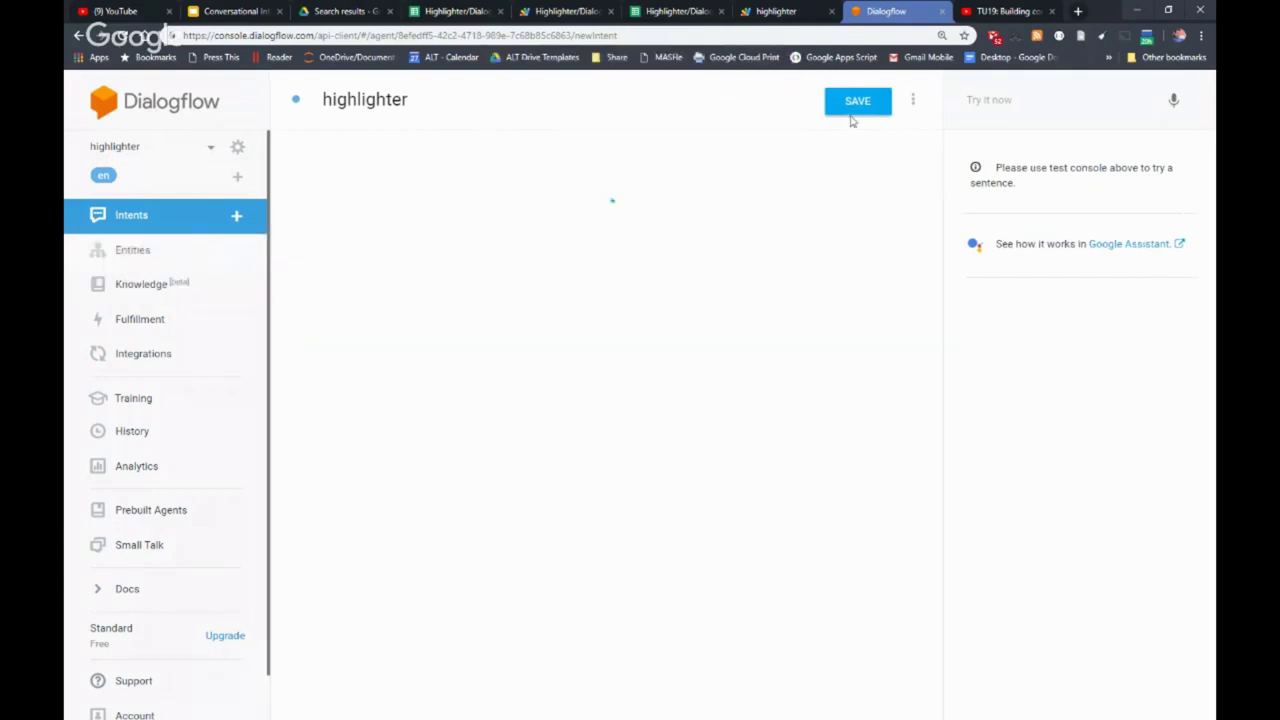
pyautogui.click(846, 104)
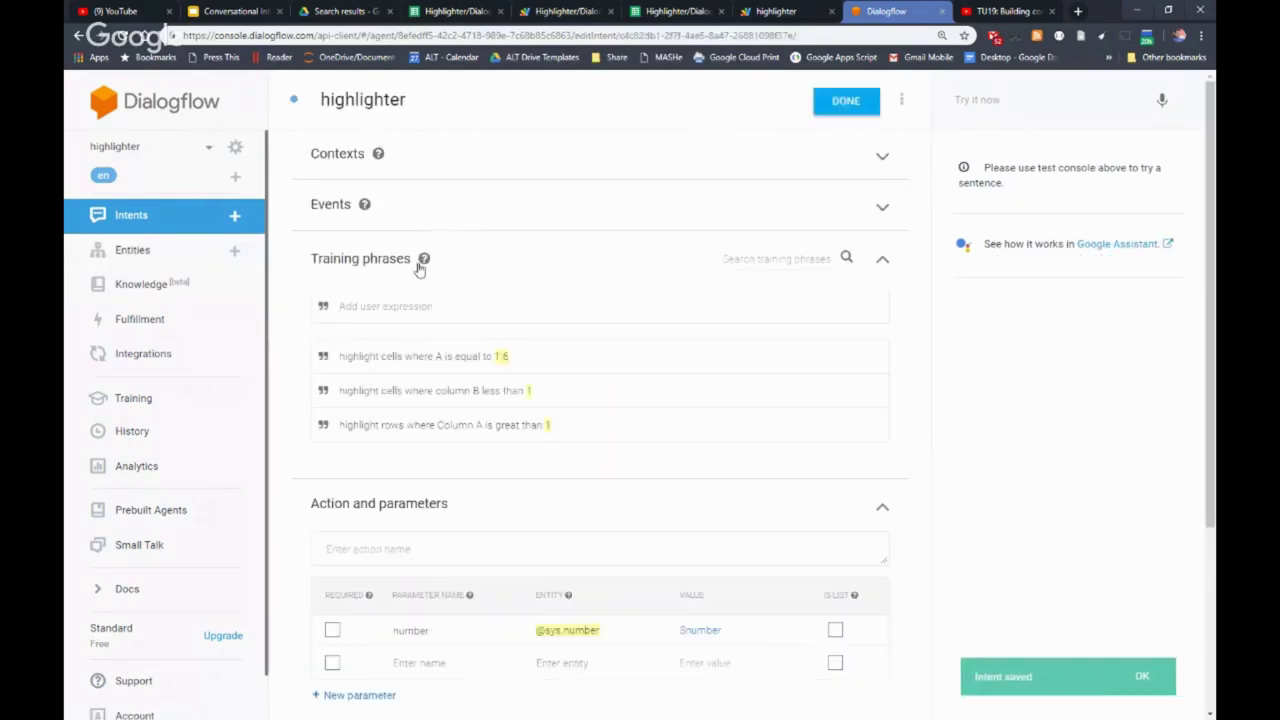
# - Start the agent's first custom entity and name it "column"
pyautogui.click(150, 256)
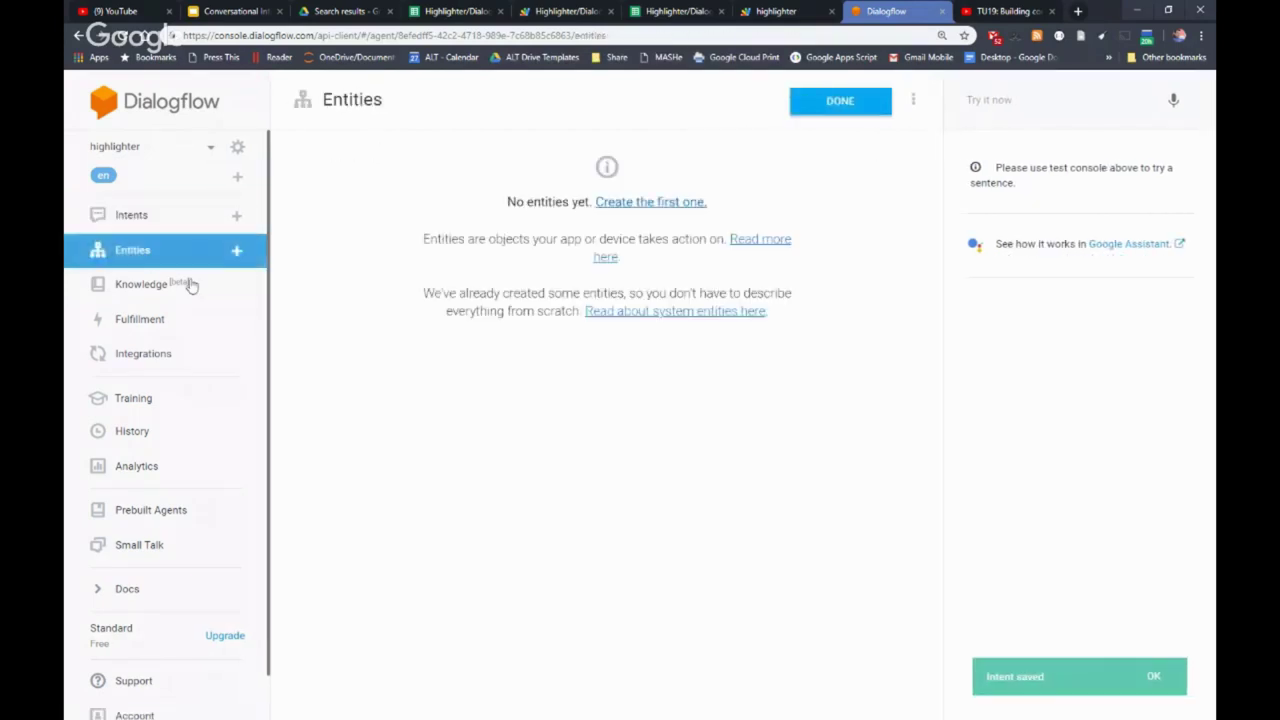
pyautogui.click(645, 203)
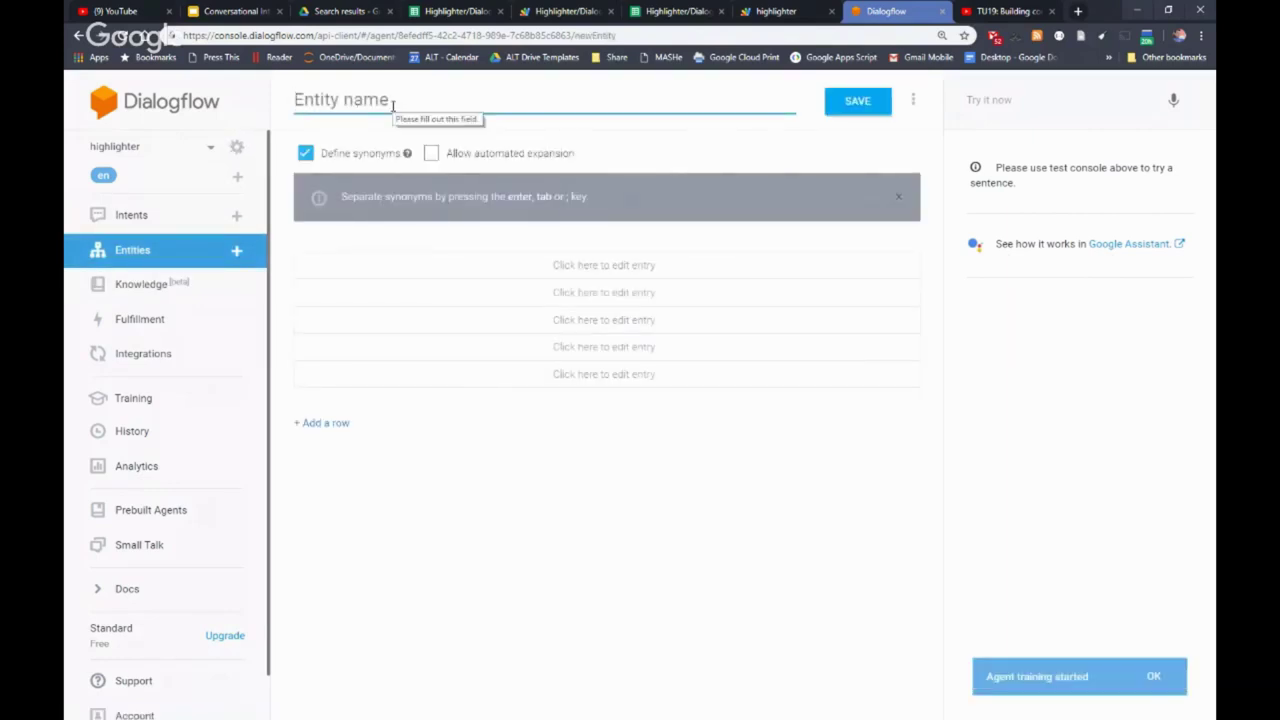
pyautogui.write('column')
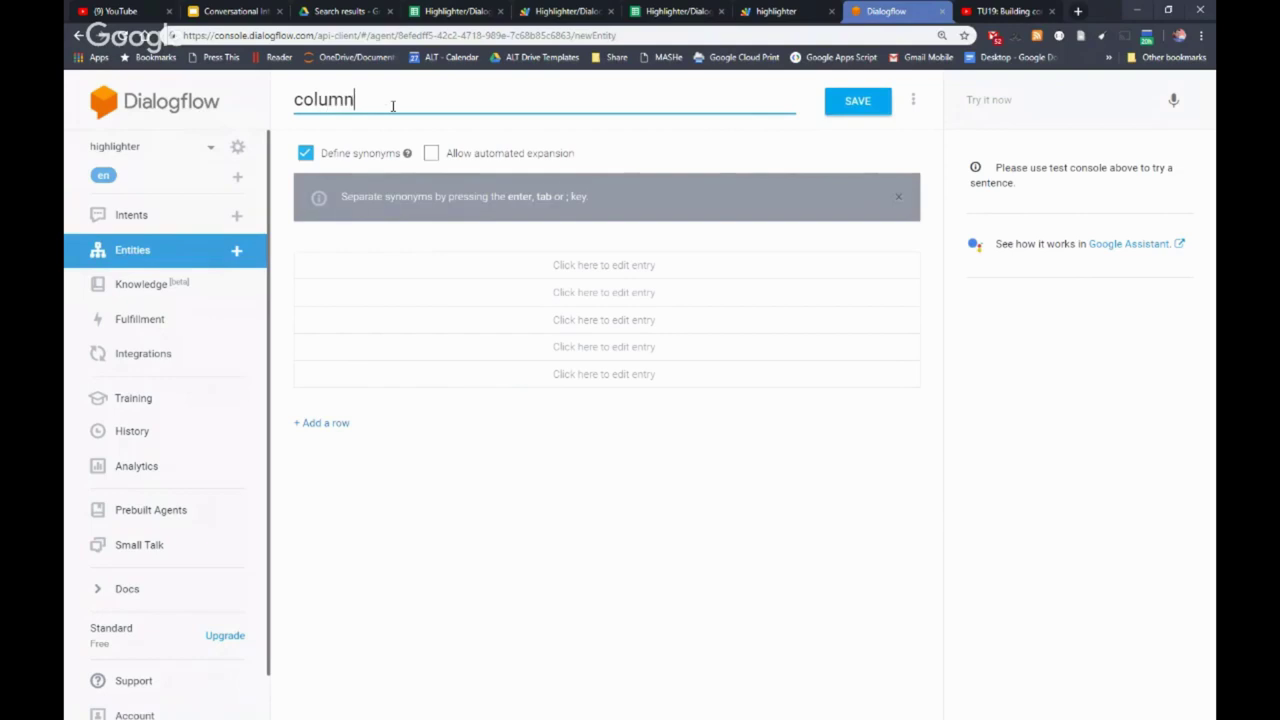
# - Add the reference values A, B, C, D and E as entries of the column entity
pyautogui.click(464, 269)
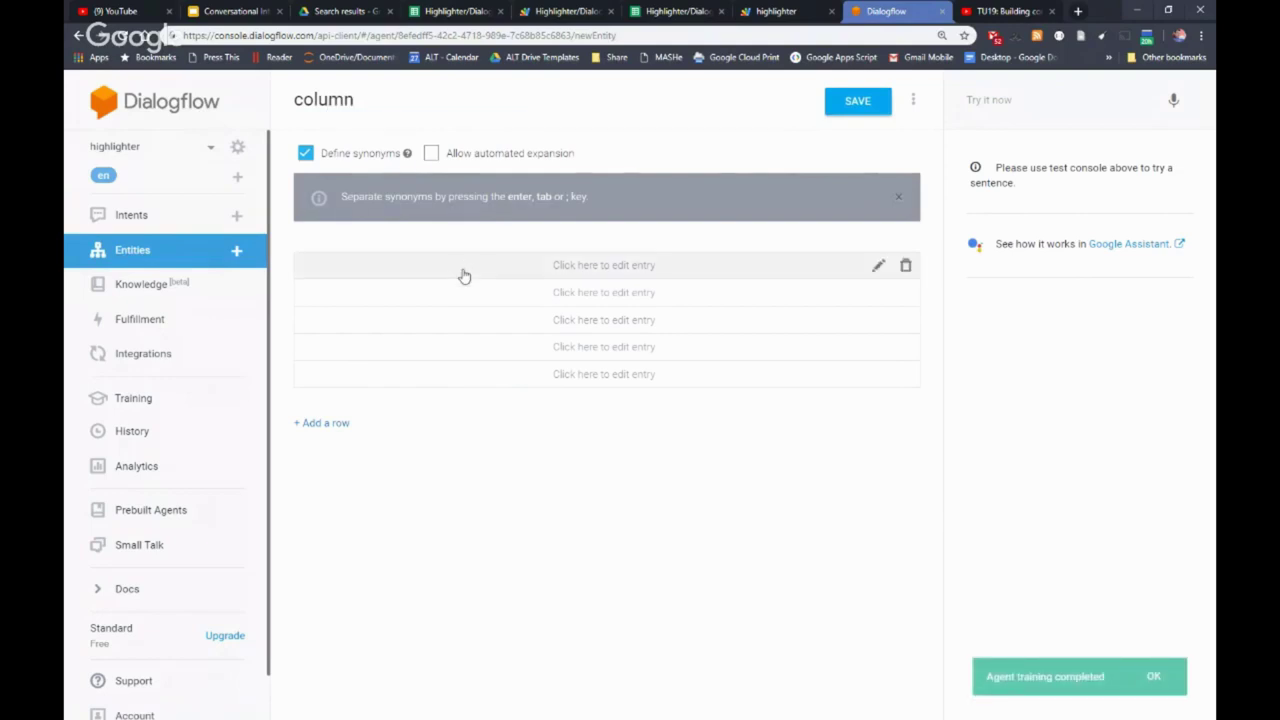
pyautogui.write('A')
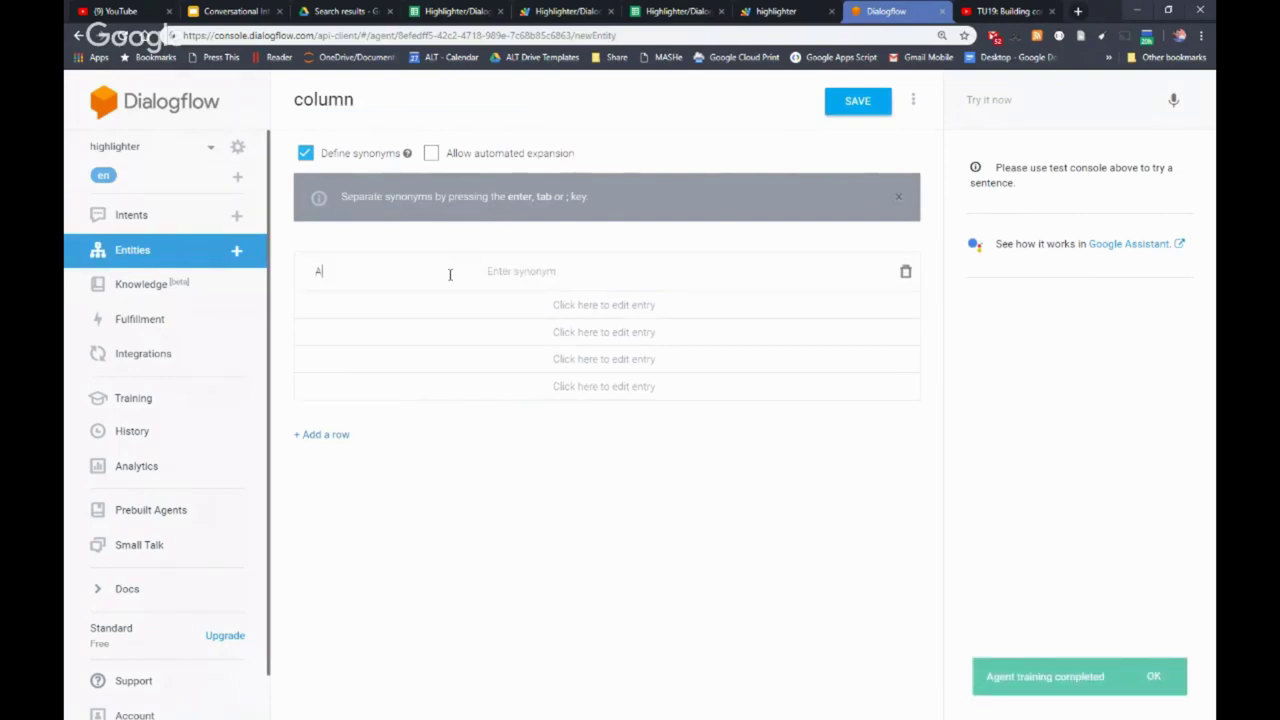
pyautogui.click(462, 313)
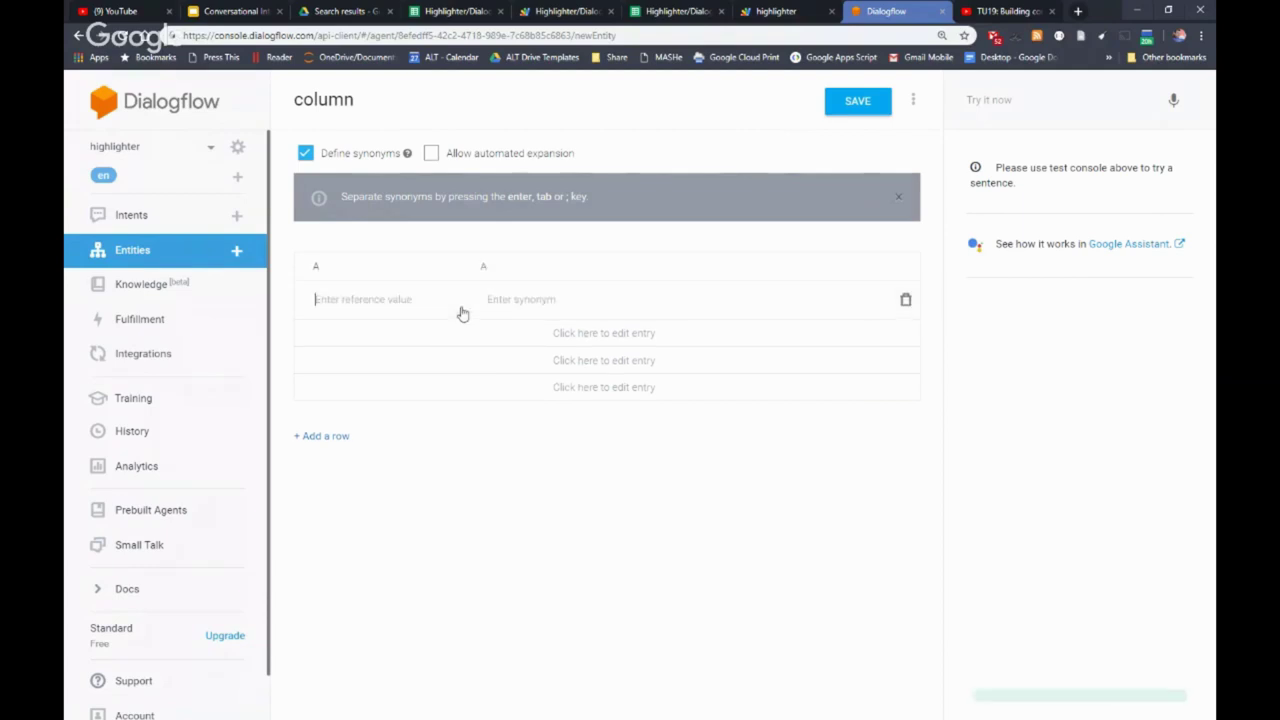
pyautogui.write('B')
pyautogui.click(406, 333)
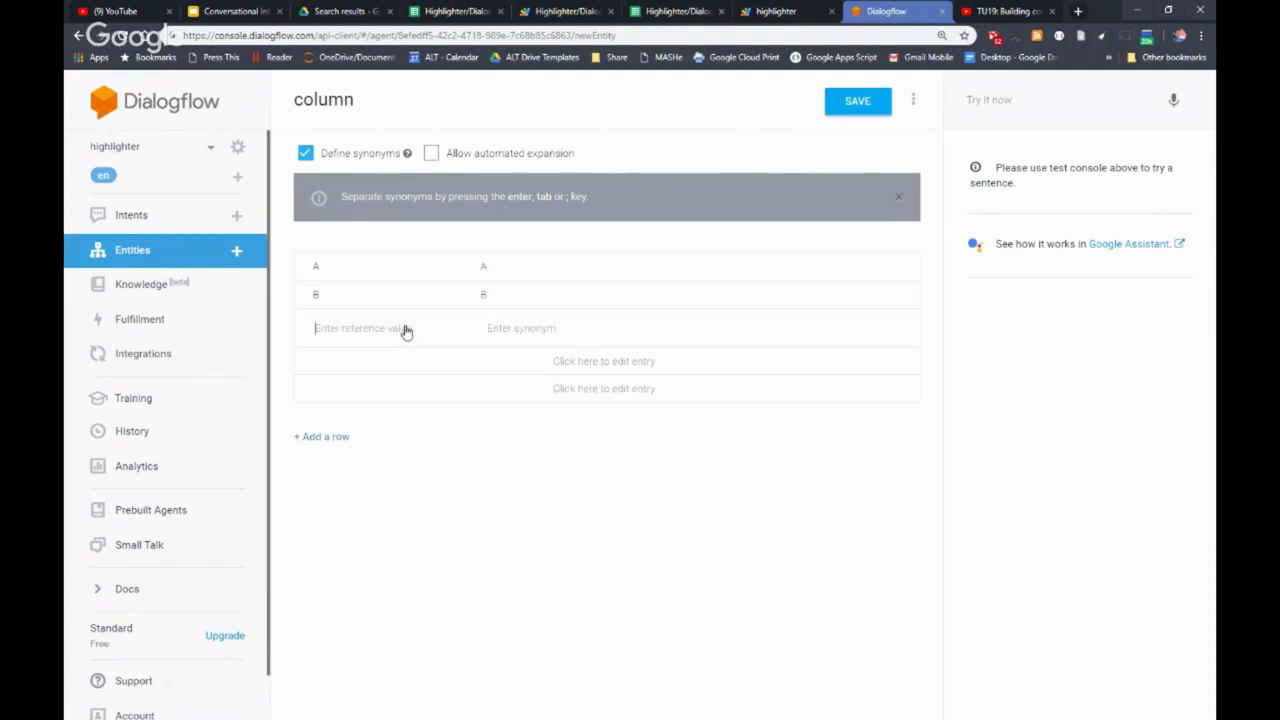
pyautogui.write('C')
pyautogui.click(386, 364)
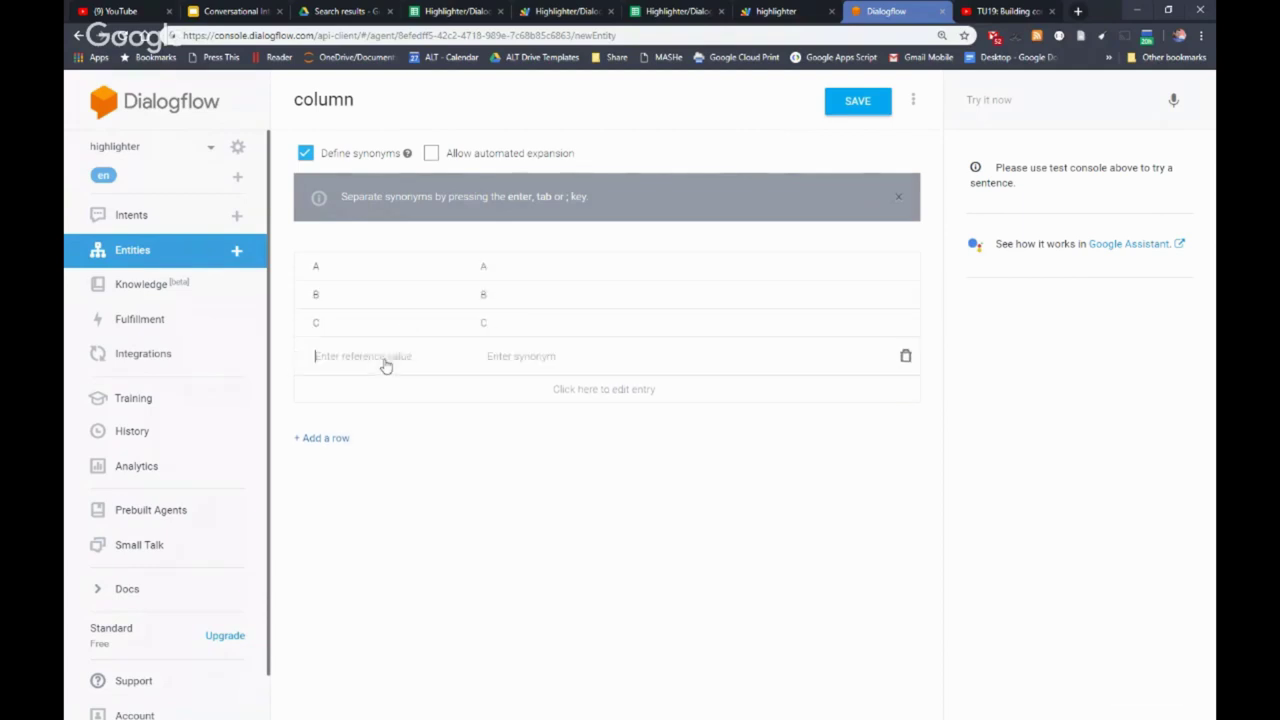
pyautogui.write('D')
pyautogui.click(358, 391)
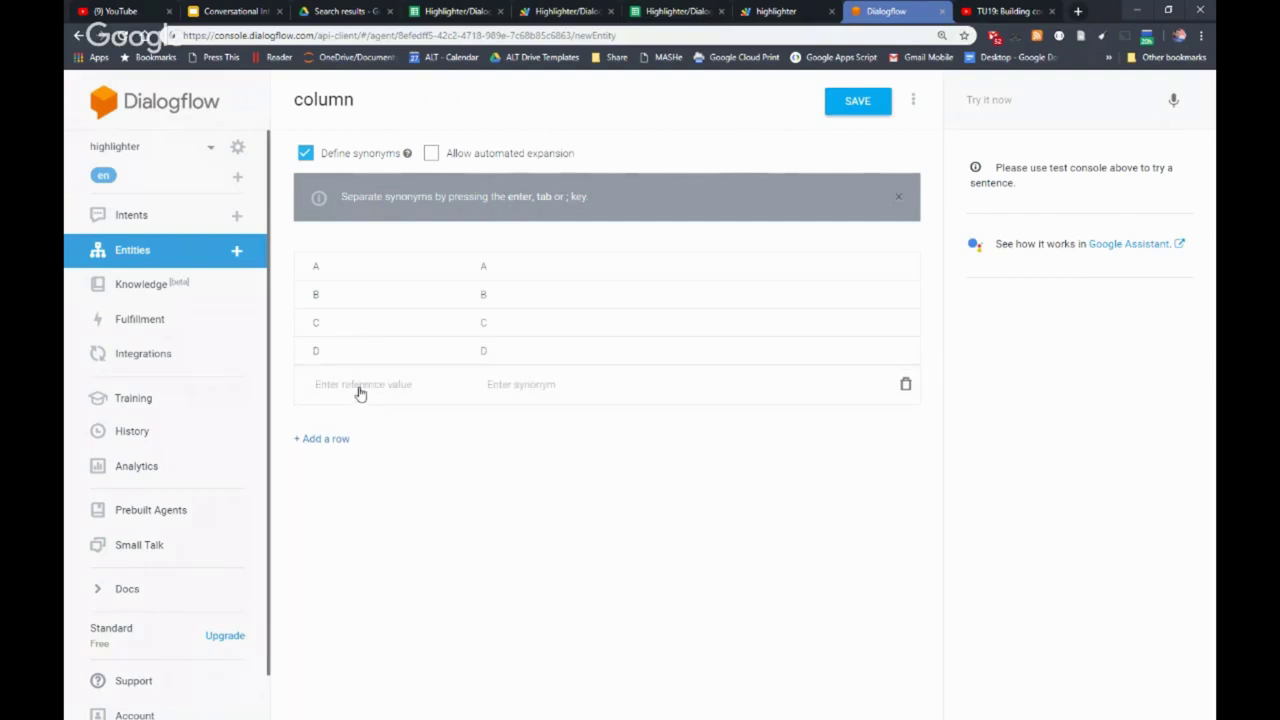
pyautogui.write('E')
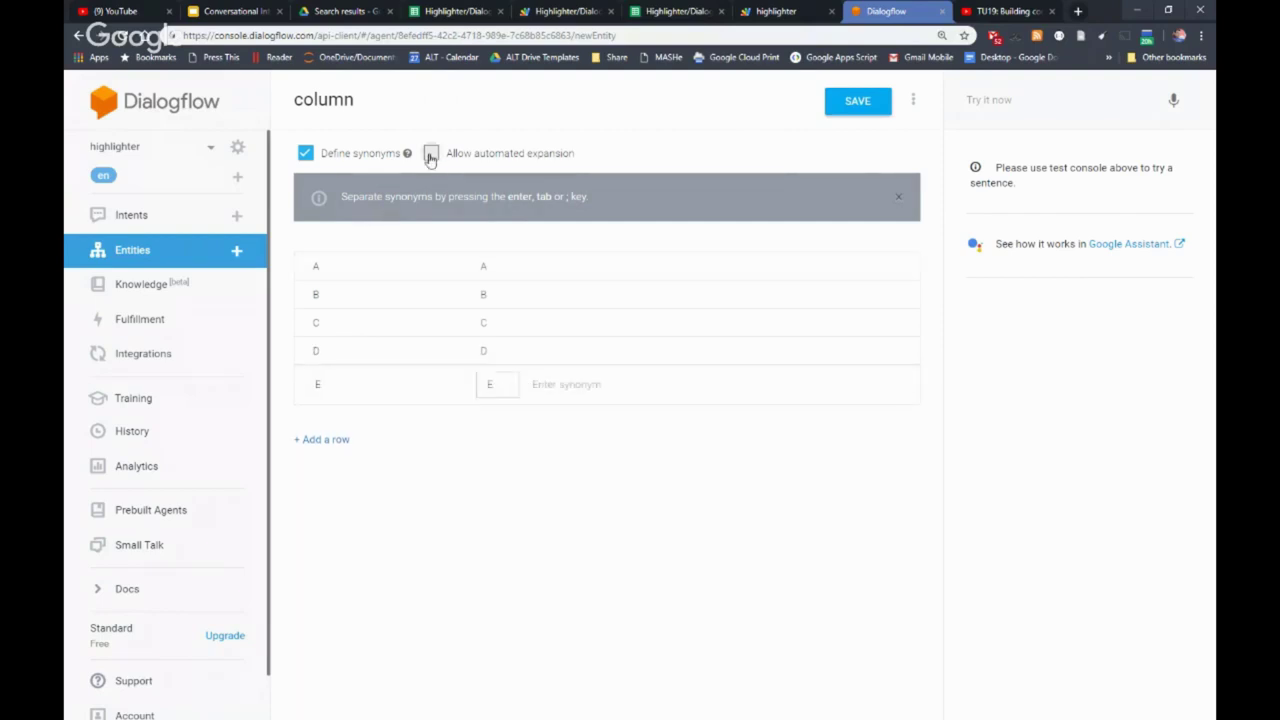
# - Allow automated expansion for the column entity and save it
pyautogui.click(431, 155)
pyautogui.click(855, 101)
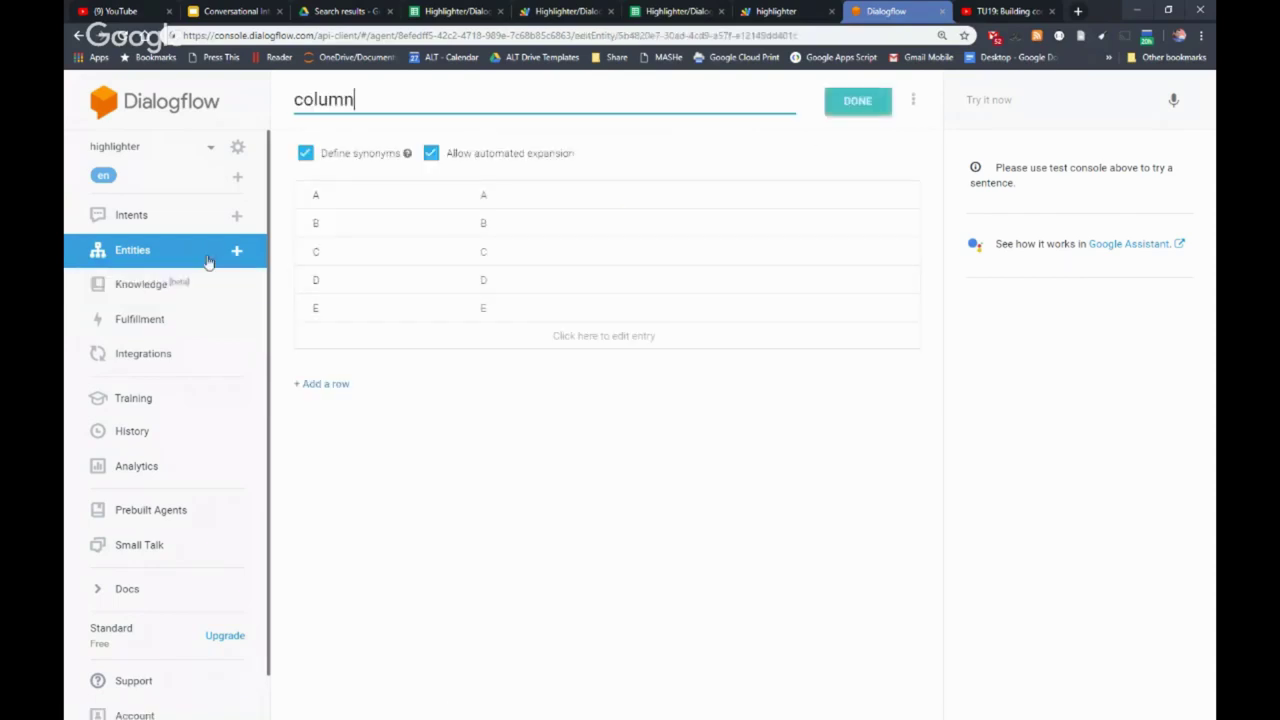
# - Start a new entity named "range" and add the reference values "cells" and "rows" to it
pyautogui.click(238, 252)
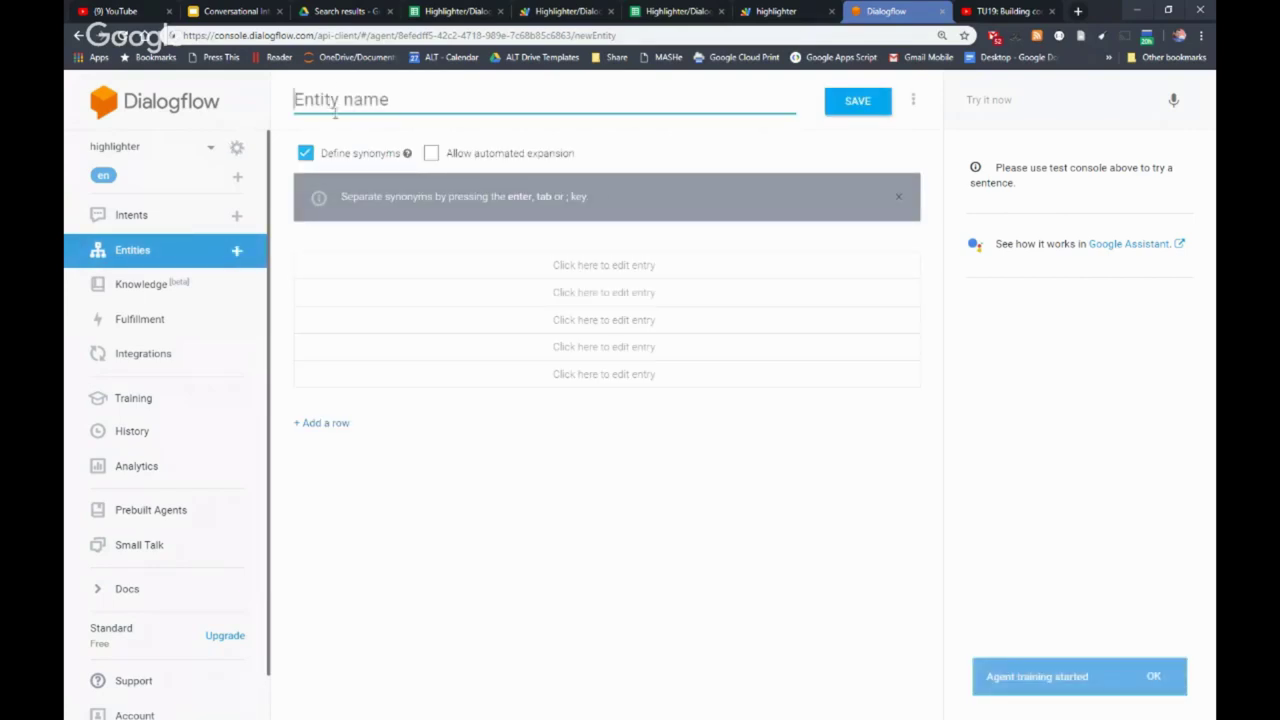
pyautogui.write('range')
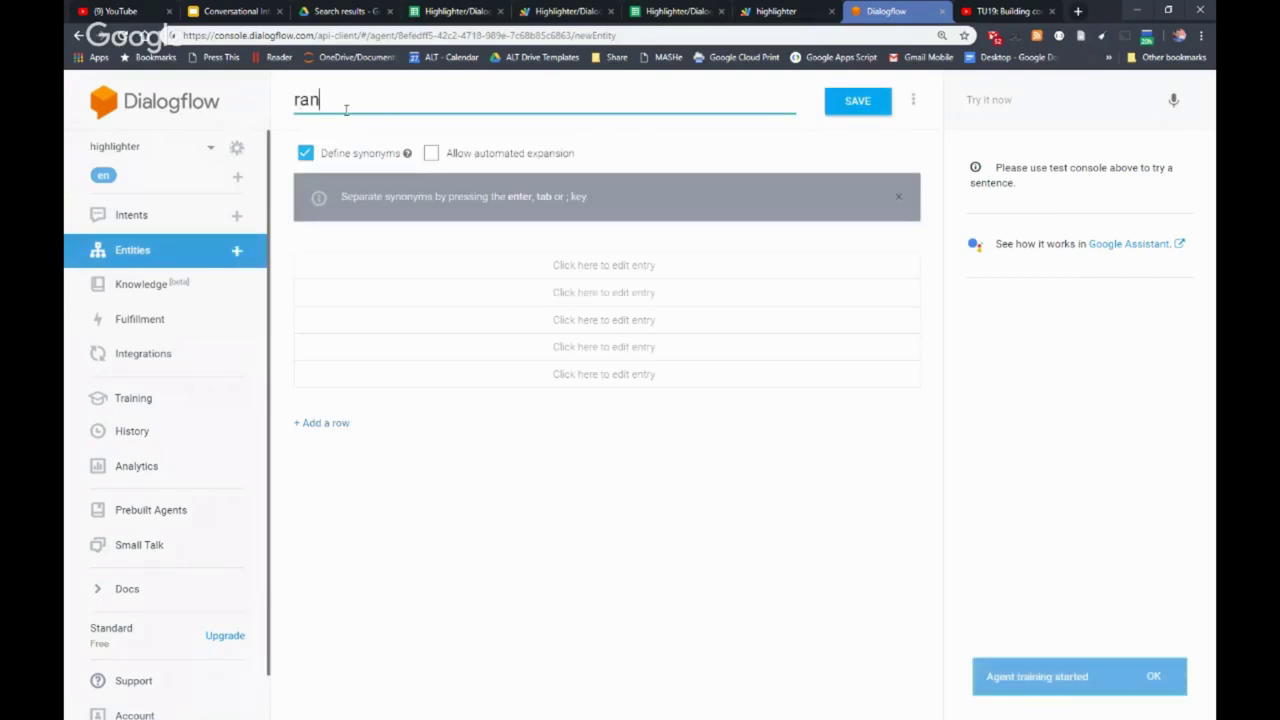
pyautogui.click(478, 268)
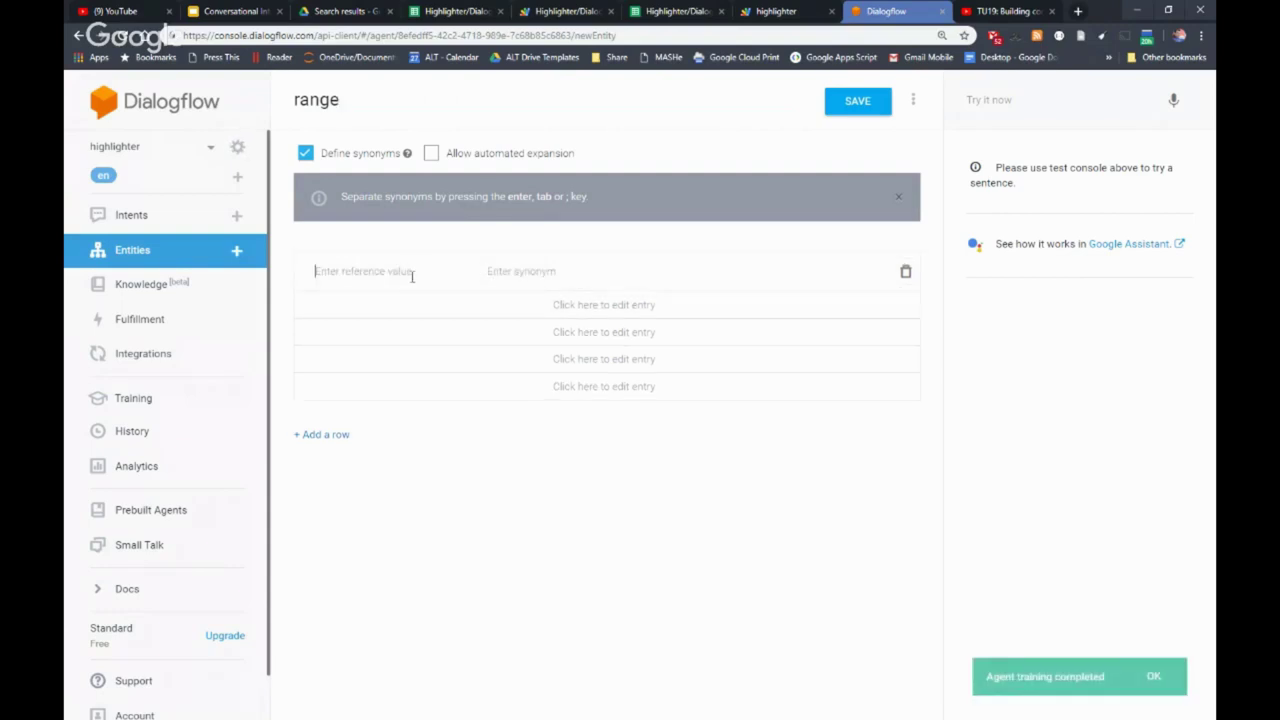
pyautogui.write('cells')
pyautogui.press('Return')
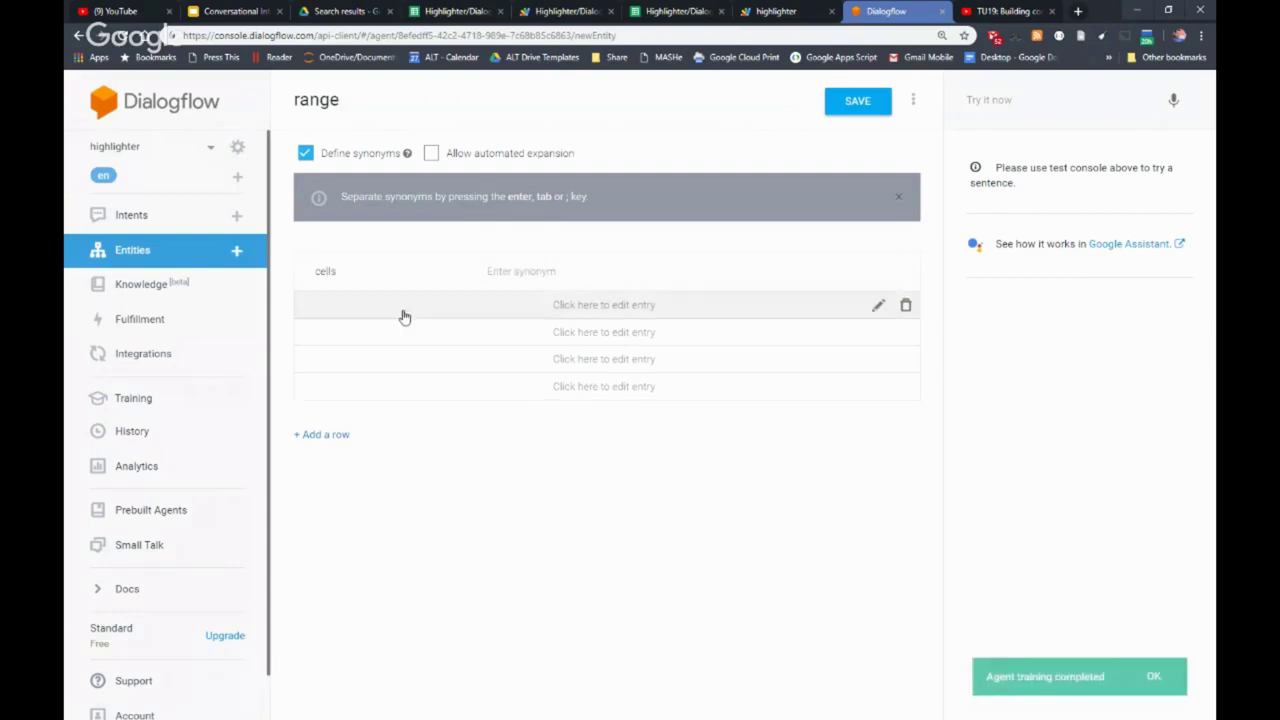
pyautogui.click(403, 310)
pyautogui.write('rows')
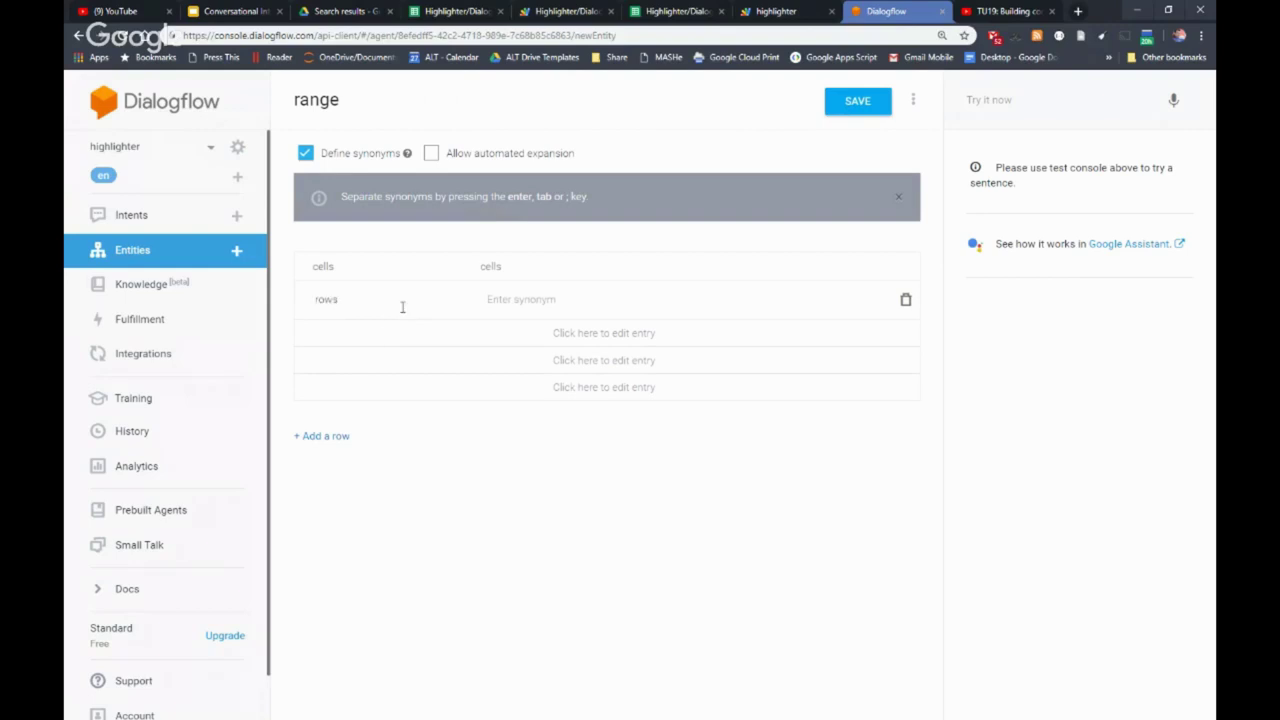
pyautogui.press('Return')
pyautogui.click(392, 333)
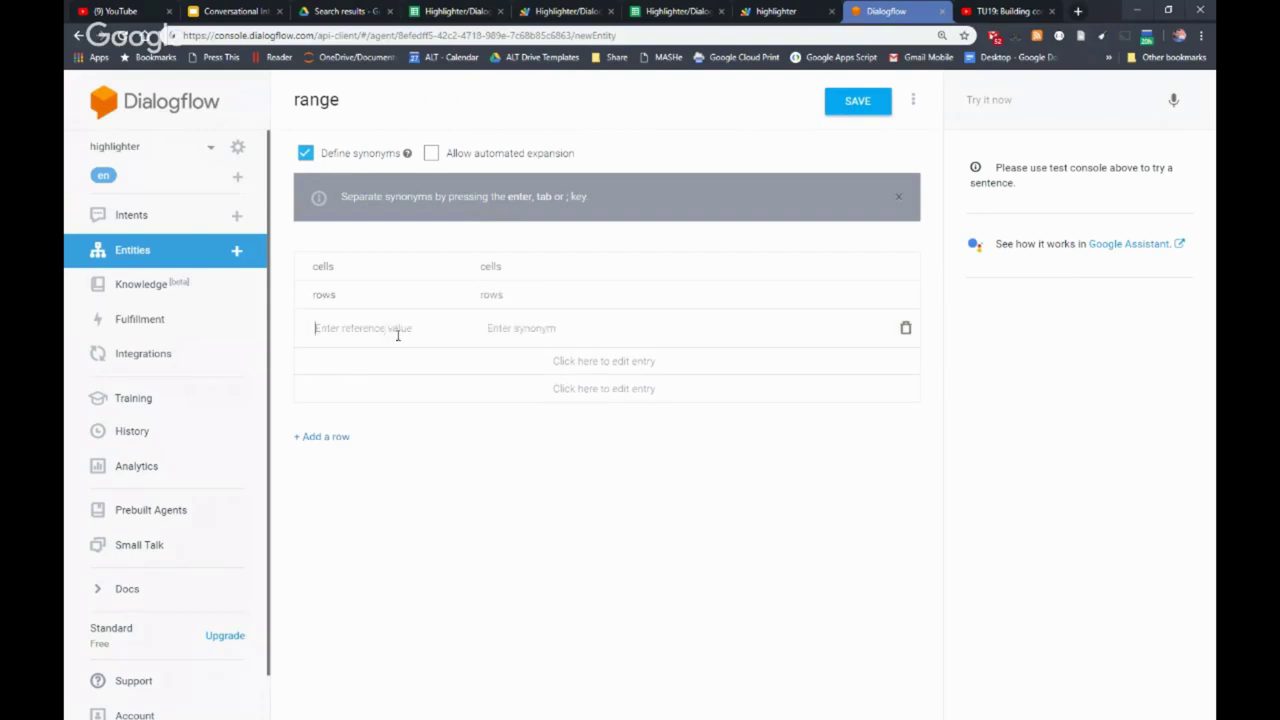
pyautogui.click(503, 273)
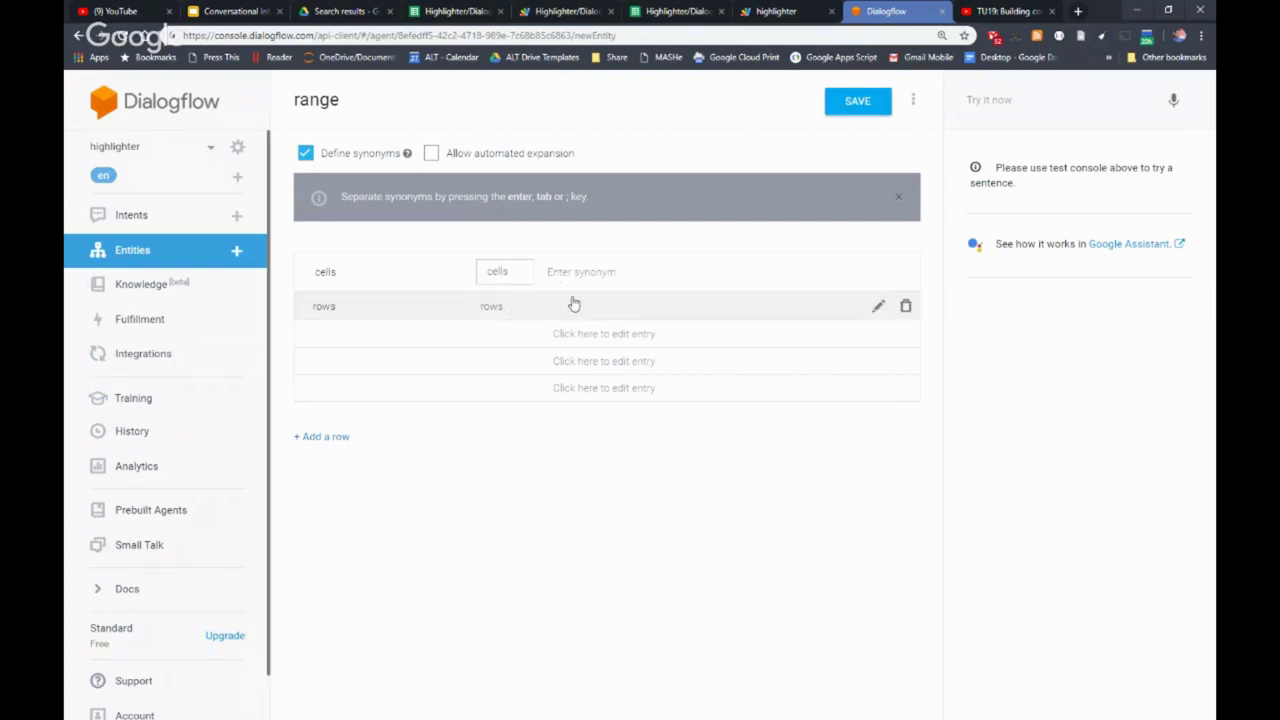
# - Save the range entity with its cells and rows entries
pyautogui.click(237, 215)
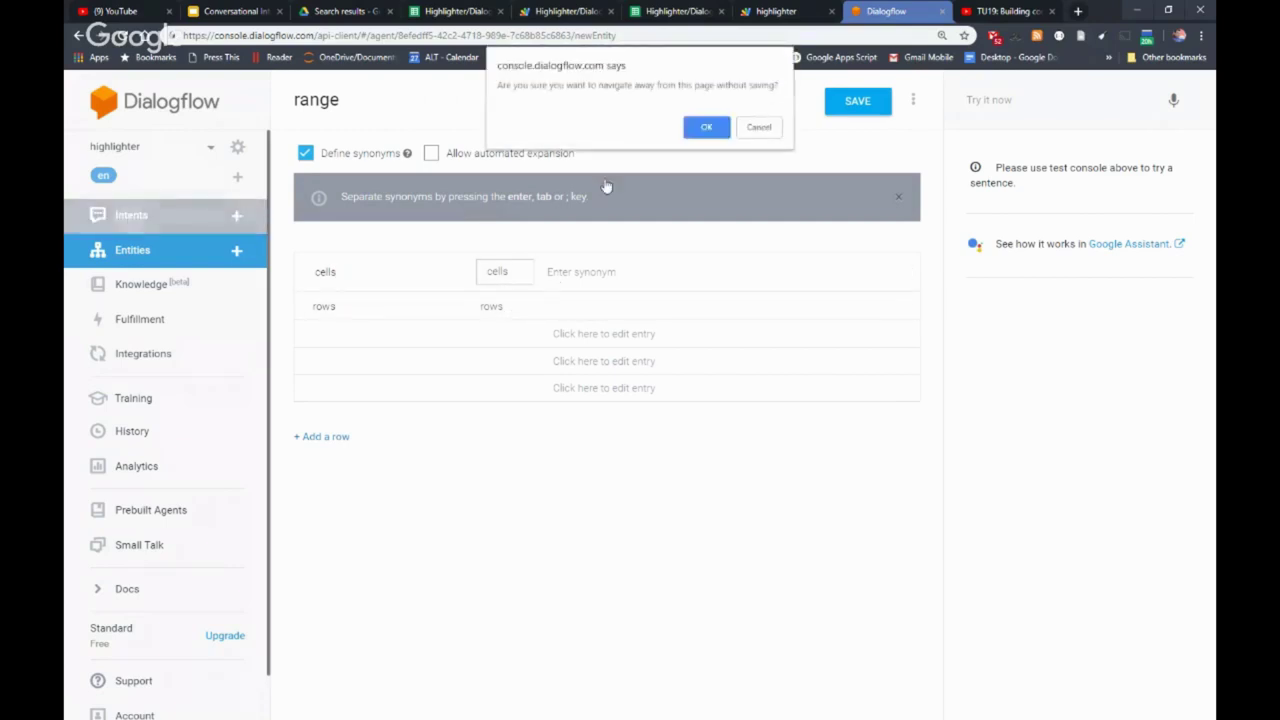
pyautogui.click(758, 127)
pyautogui.click(853, 103)
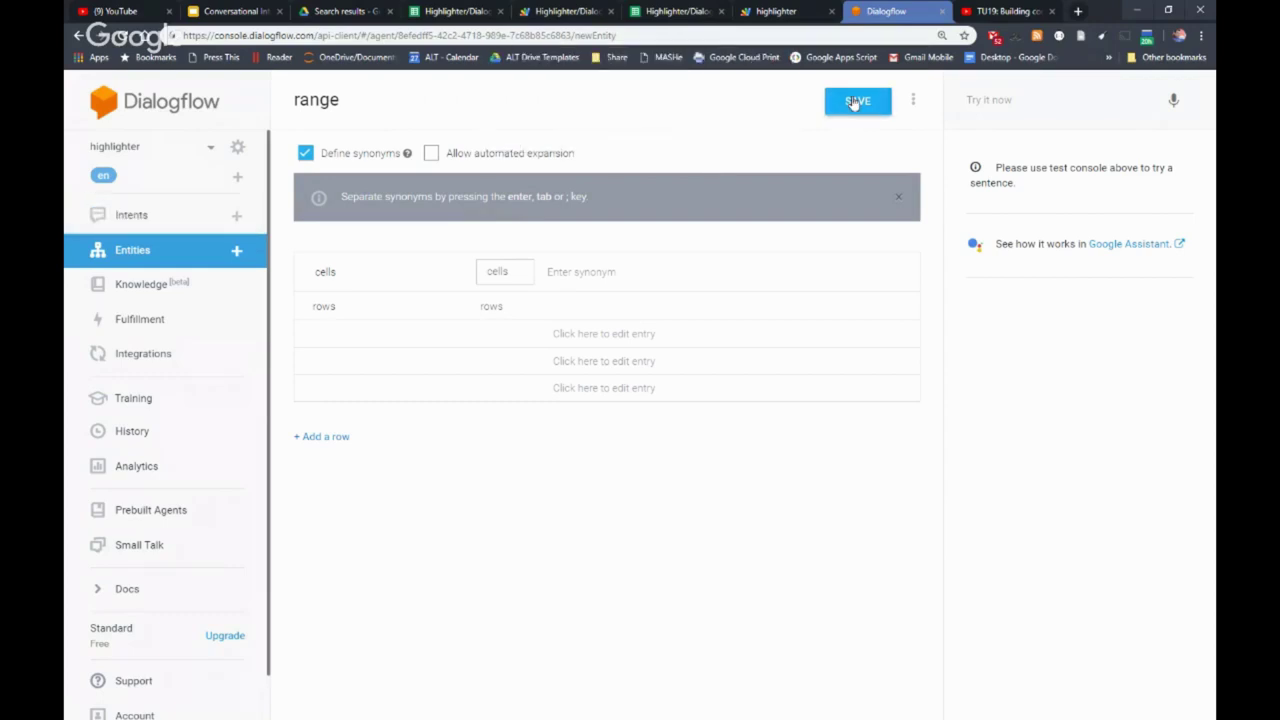
pyautogui.click(155, 219)
pyautogui.click(363, 272)
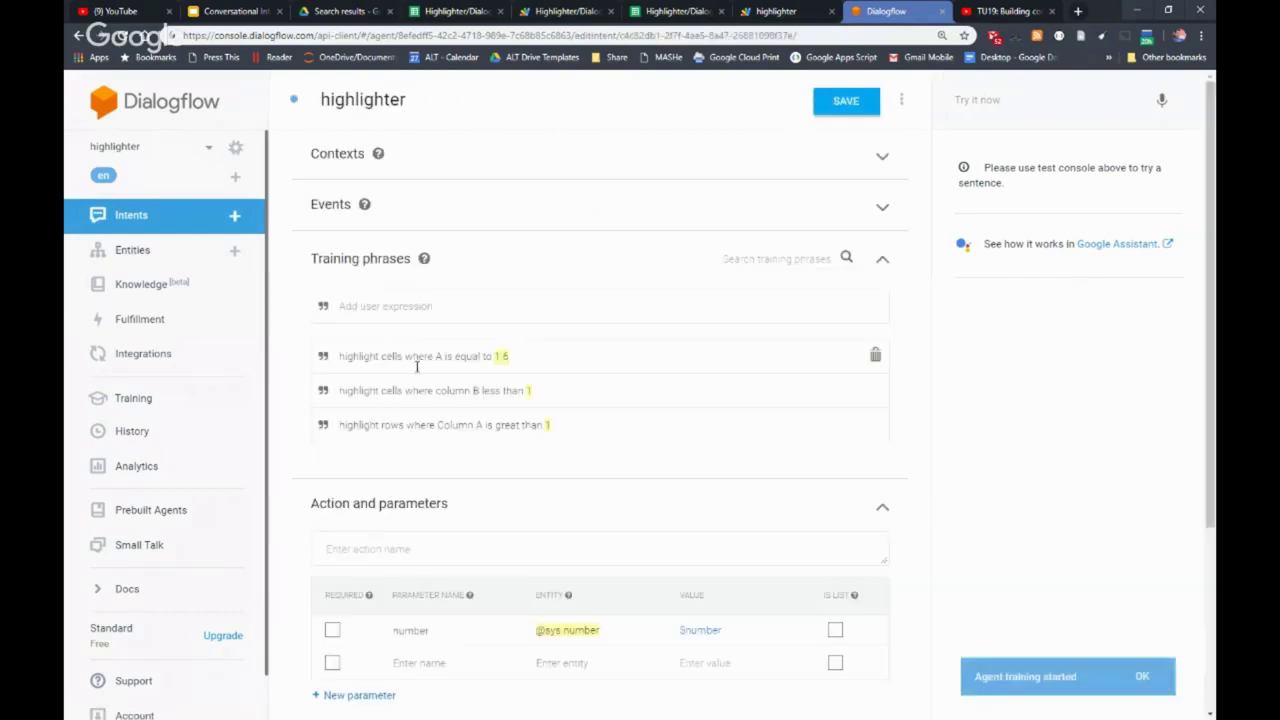
pyautogui.click(412, 424)
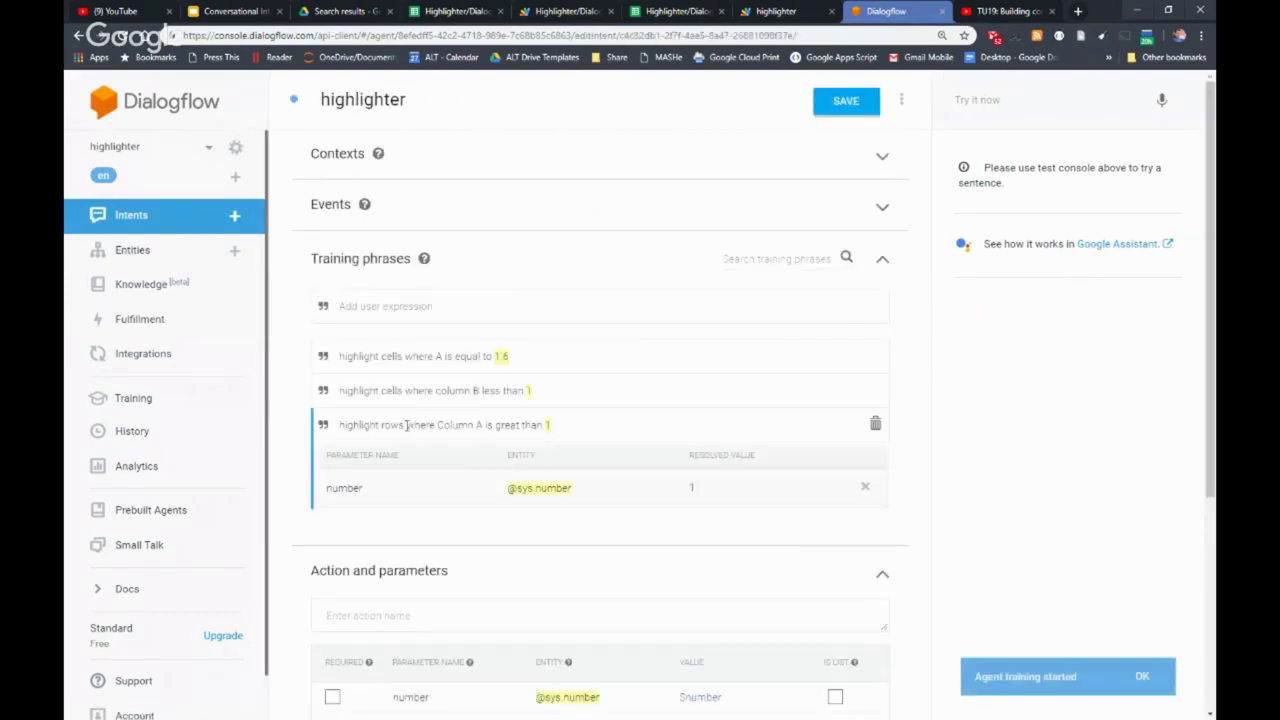
pyautogui.moveTo(406, 424); pyautogui.dragTo(383, 429)
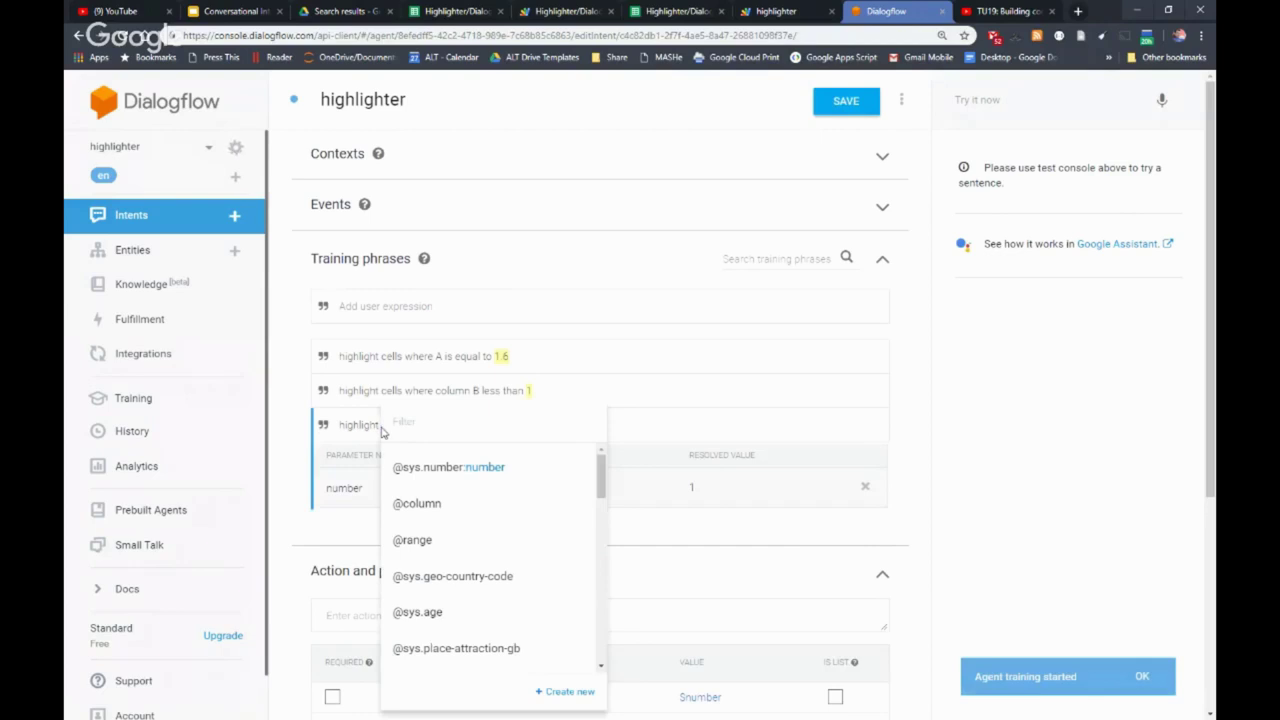
pyautogui.click(416, 541)
pyautogui.moveTo(476, 425); pyautogui.dragTo(489, 426)
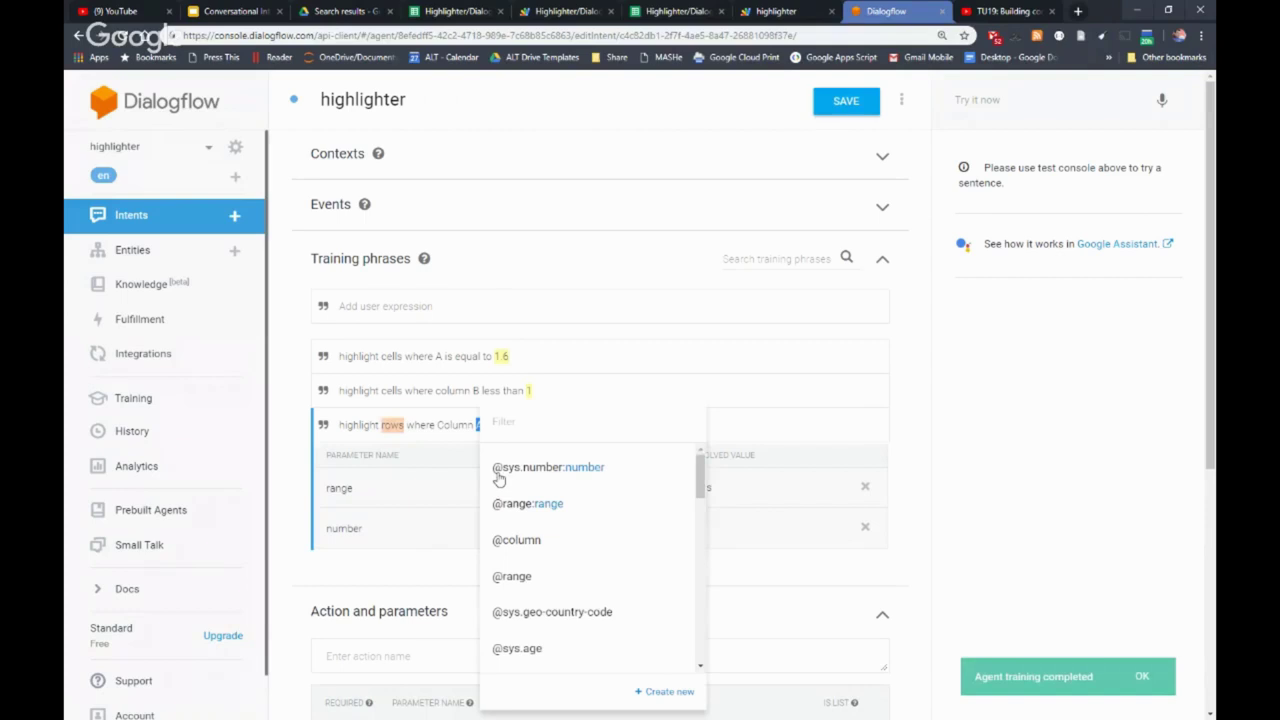
pyautogui.click(530, 541)
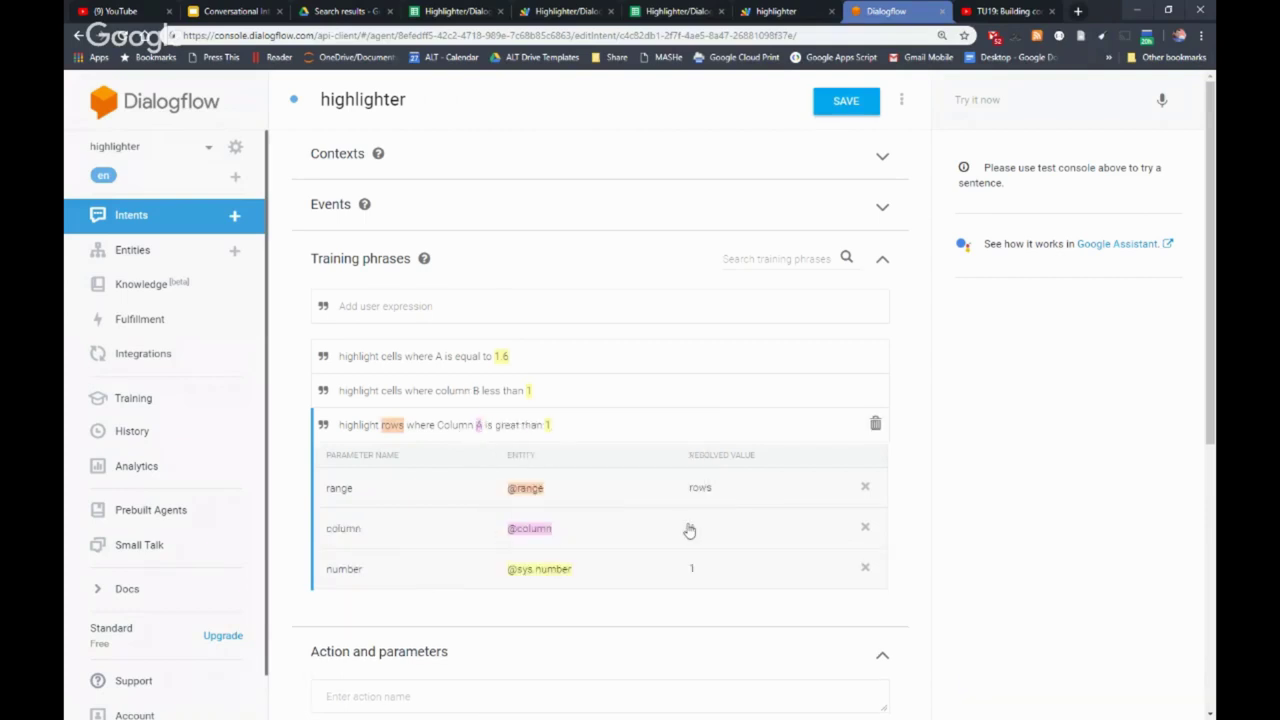
pyautogui.click(476, 390)
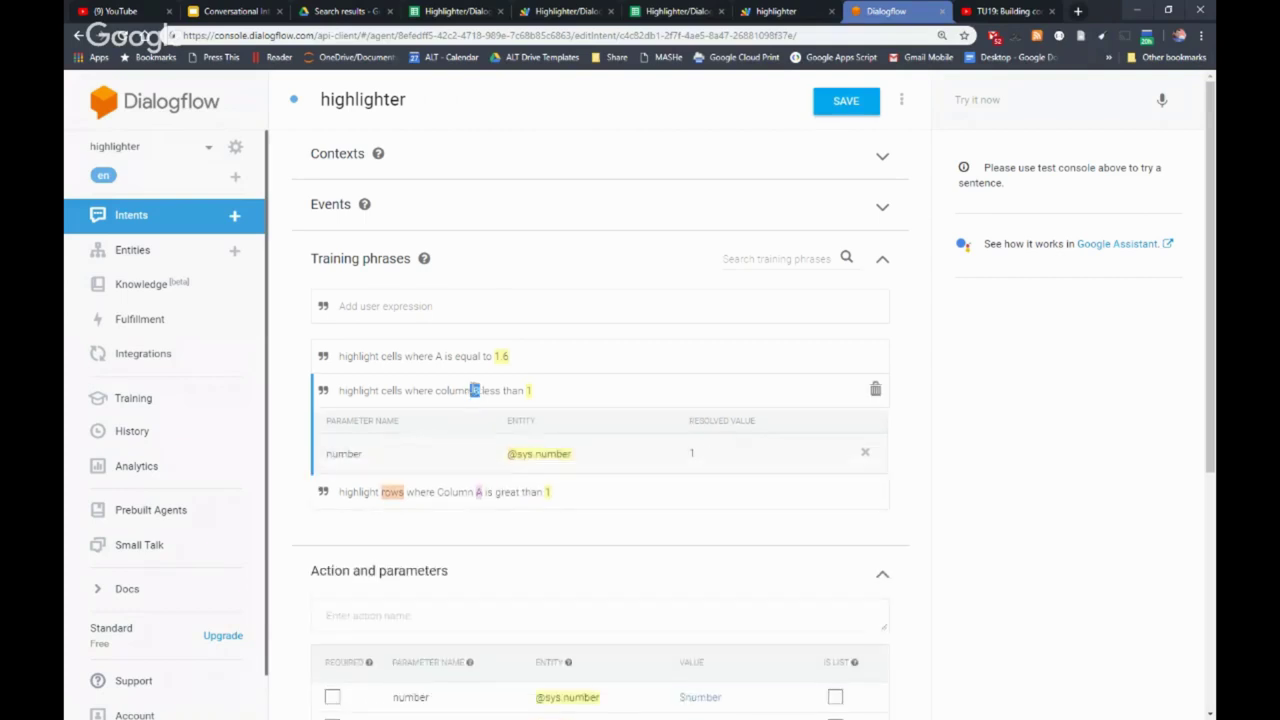
pyautogui.doubleClick(476, 390)
pyautogui.click(530, 528)
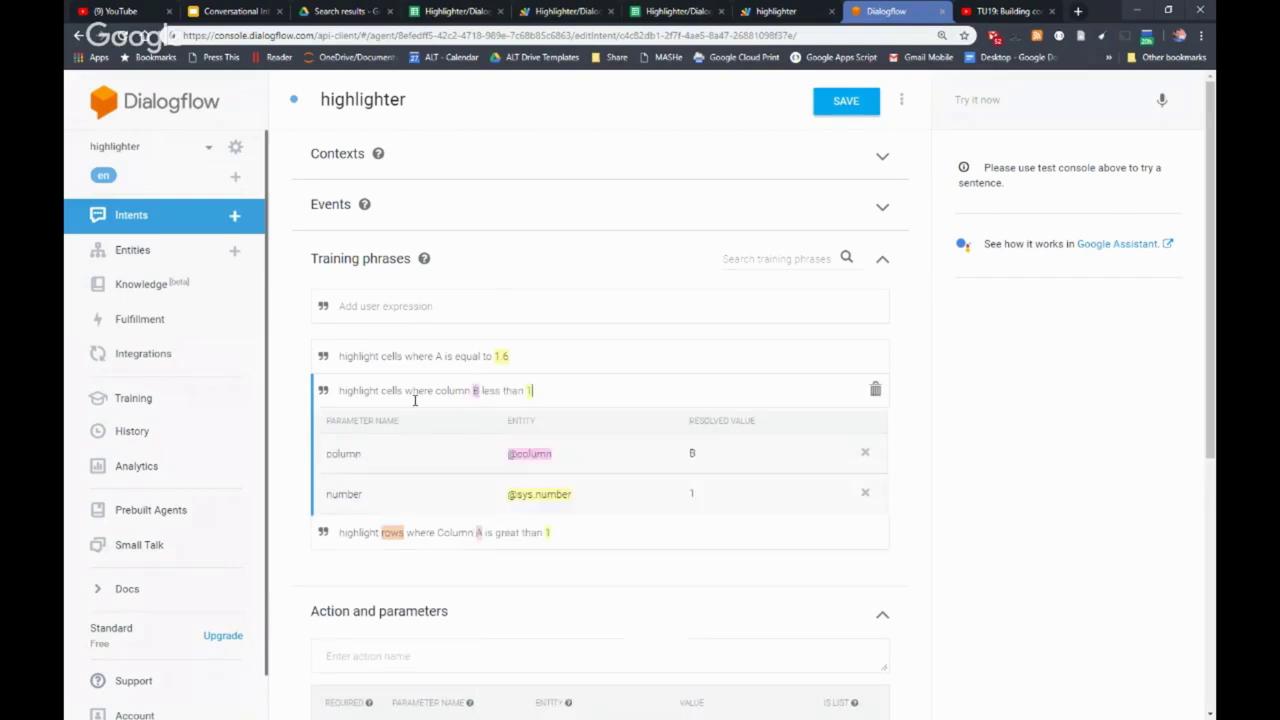
pyautogui.moveTo(402, 390); pyautogui.dragTo(383, 390)
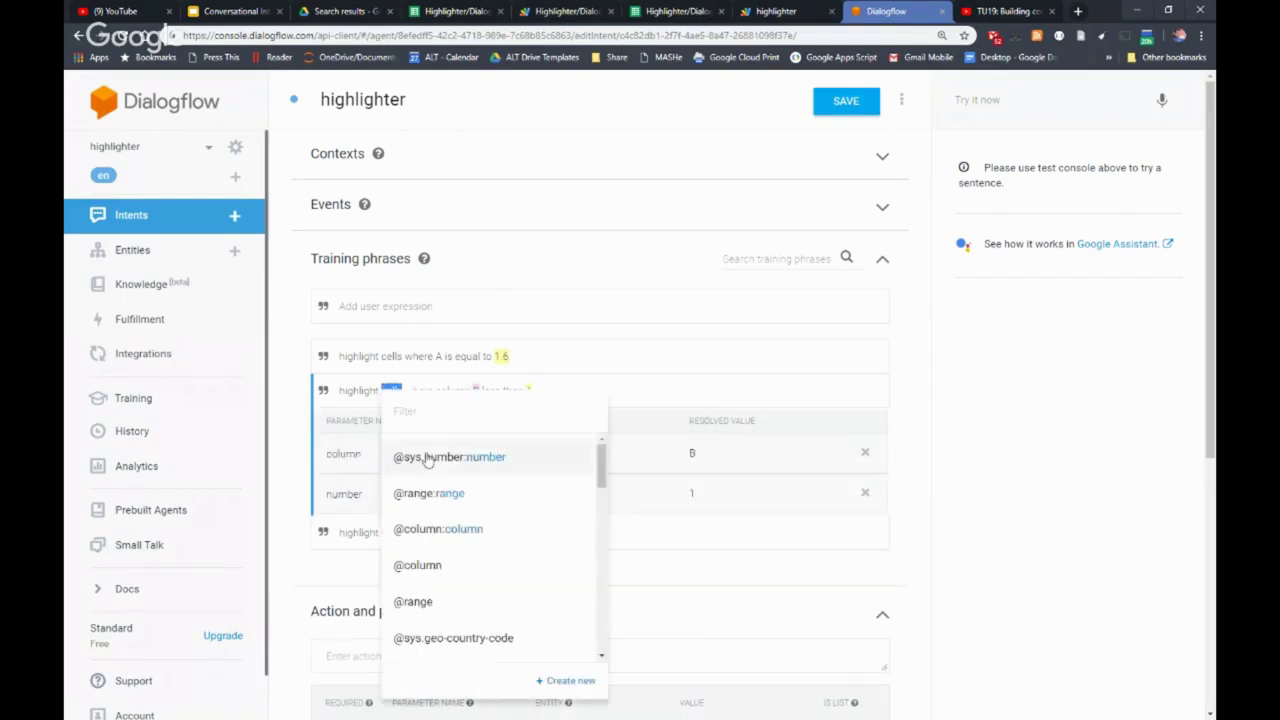
pyautogui.click(447, 495)
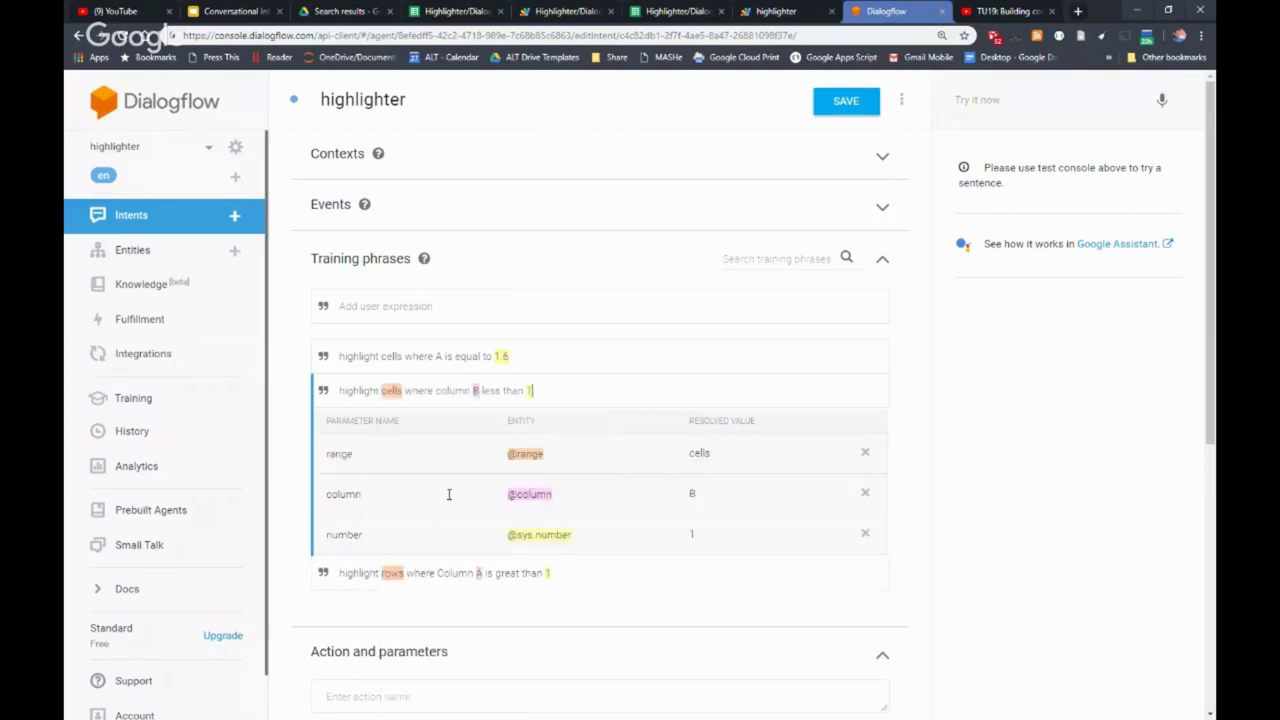
pyautogui.click(404, 356)
pyautogui.doubleClick(398, 356)
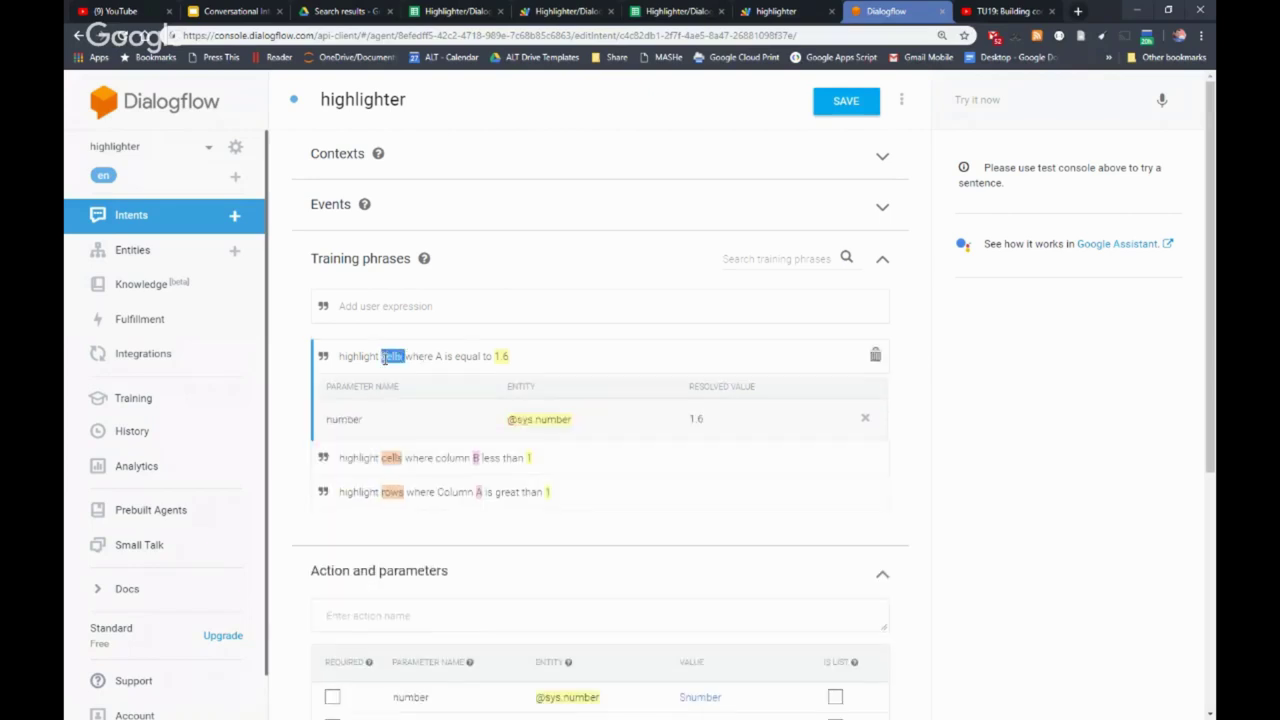
pyautogui.click(398, 356)
pyautogui.doubleClick(392, 356)
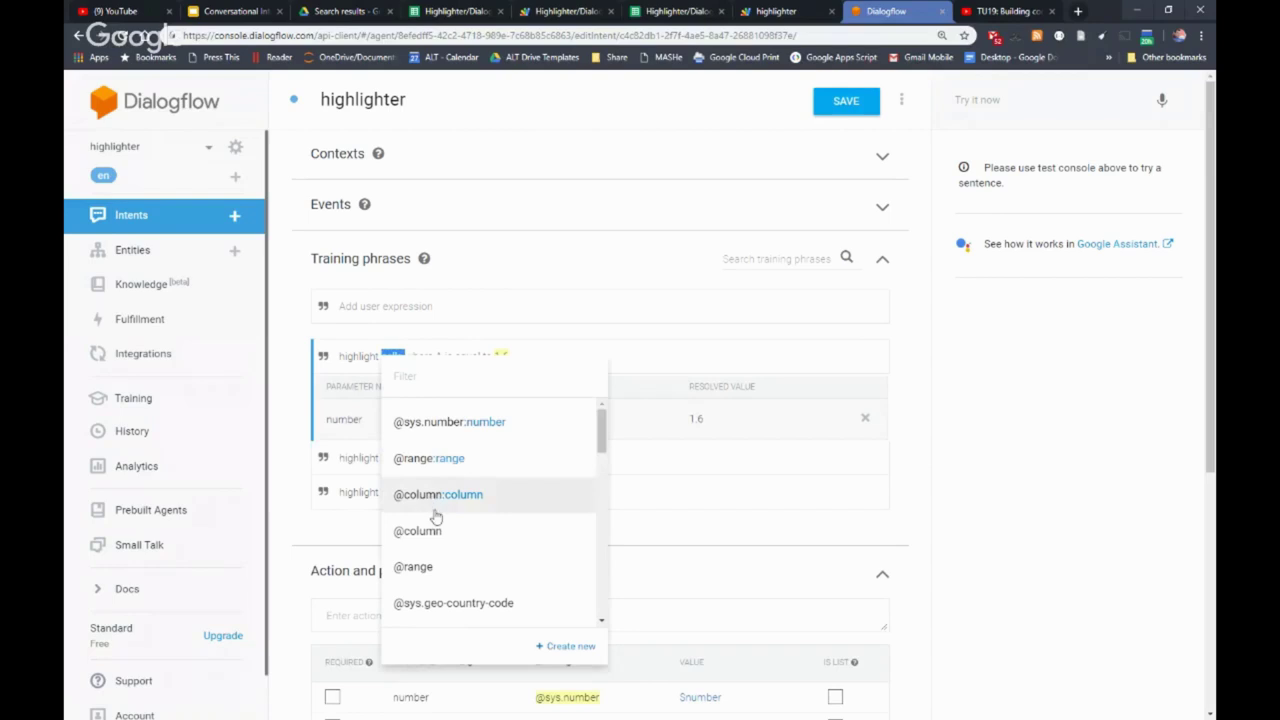
pyautogui.click(431, 458)
pyautogui.doubleClick(440, 356)
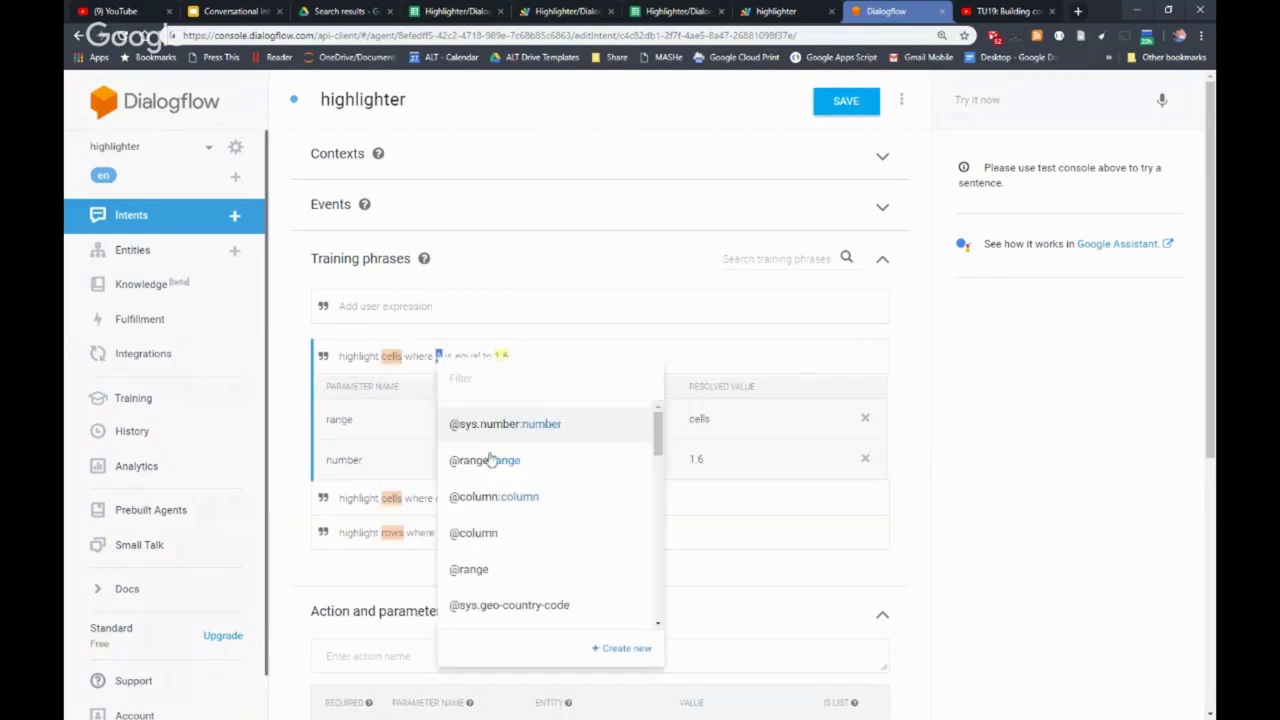
pyautogui.click(492, 497)
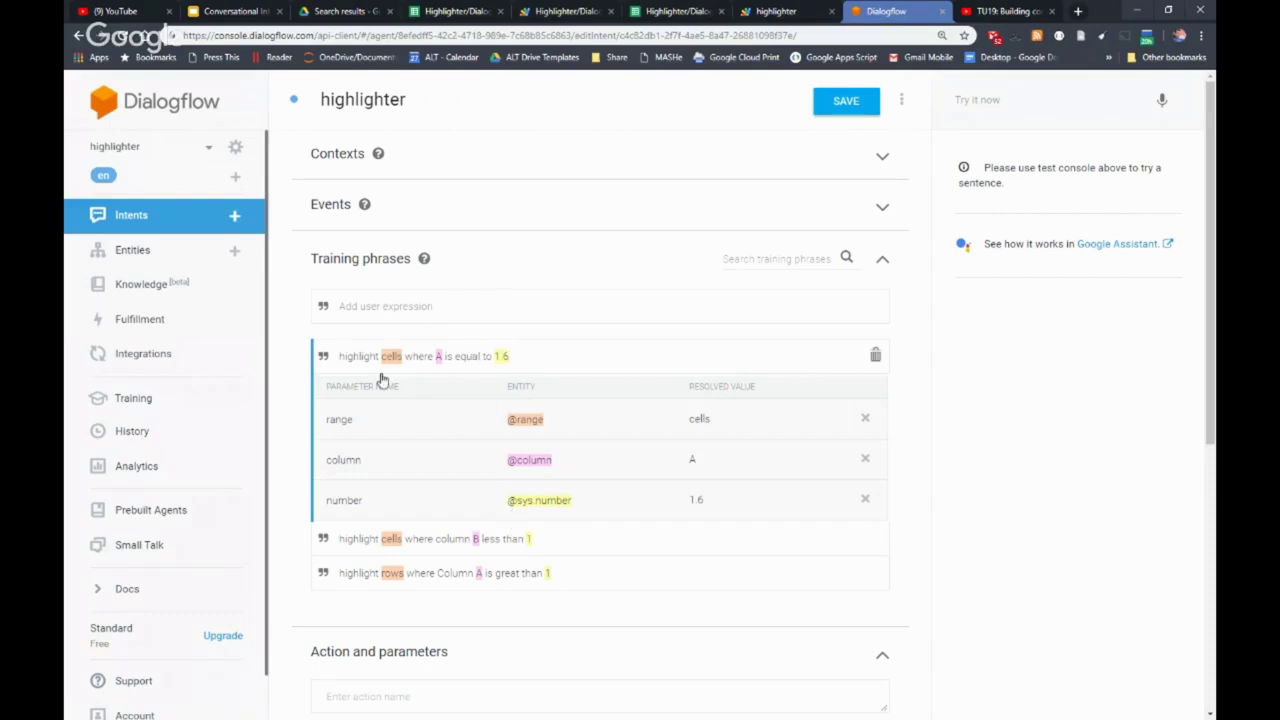
pyautogui.click(848, 103)
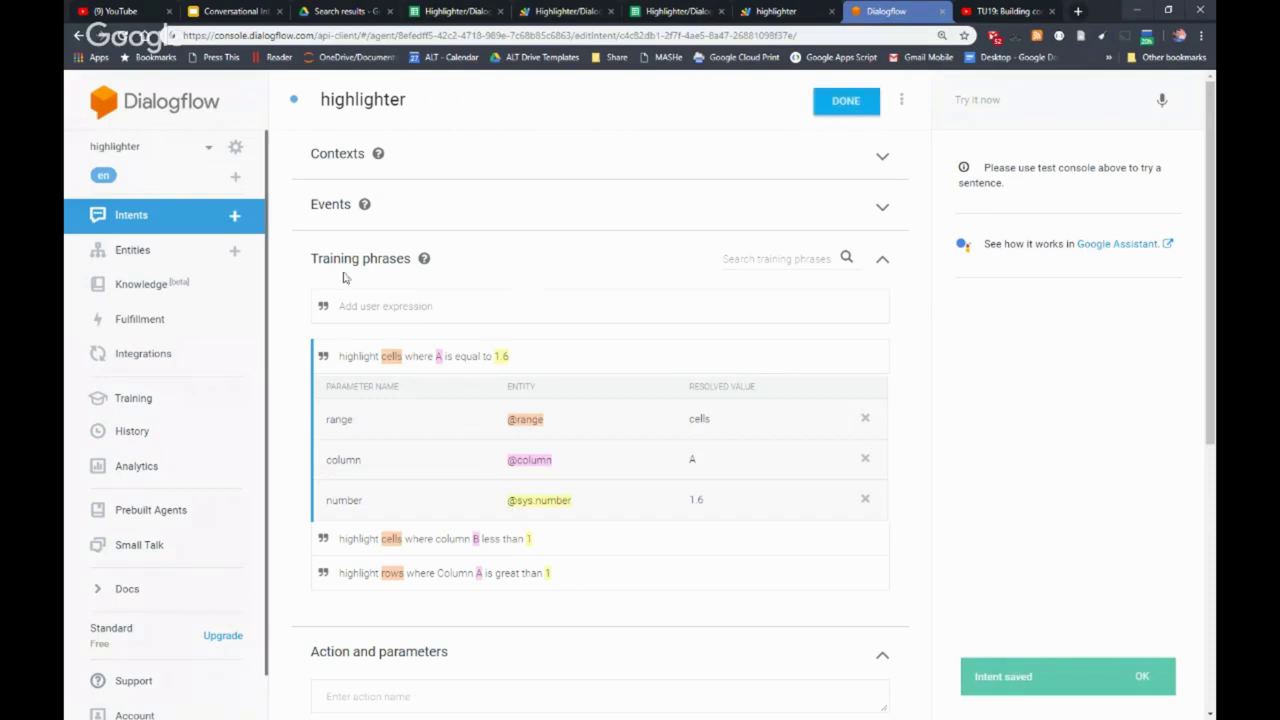
# - Start another custom entity for the agent and name it "operator"
pyautogui.click(135, 252)
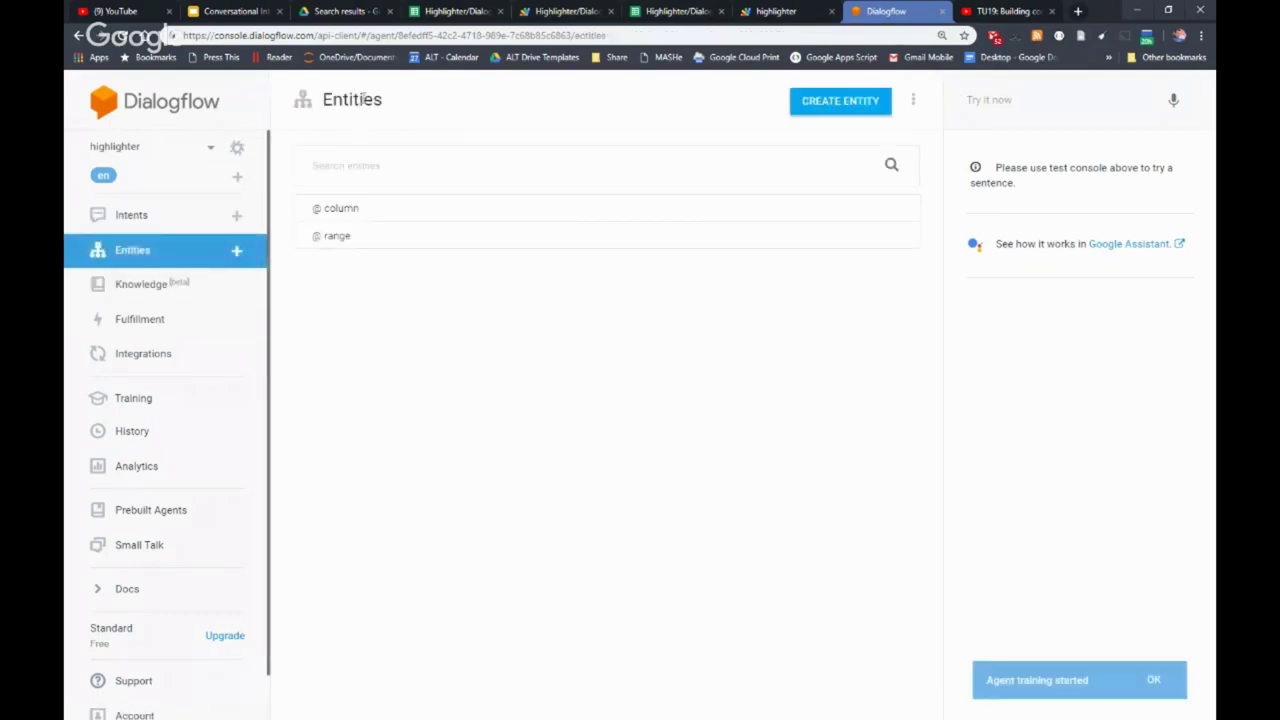
pyautogui.click(828, 112)
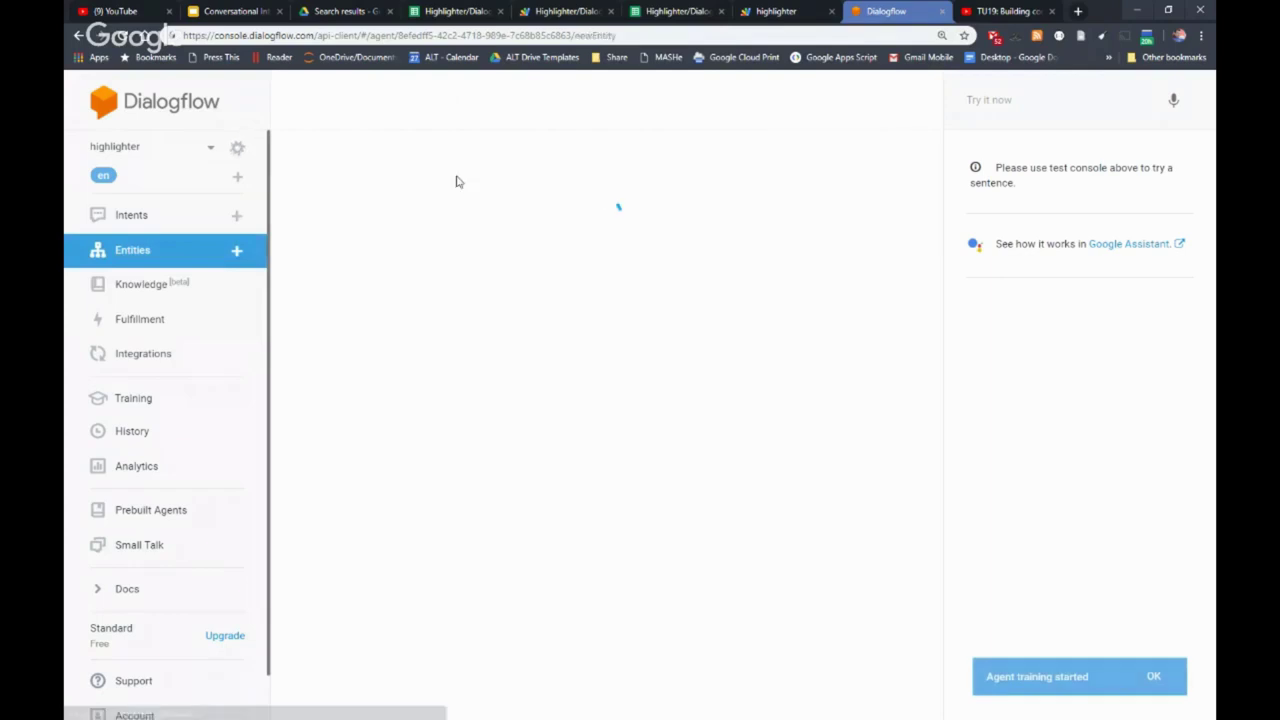
pyautogui.write('operato')
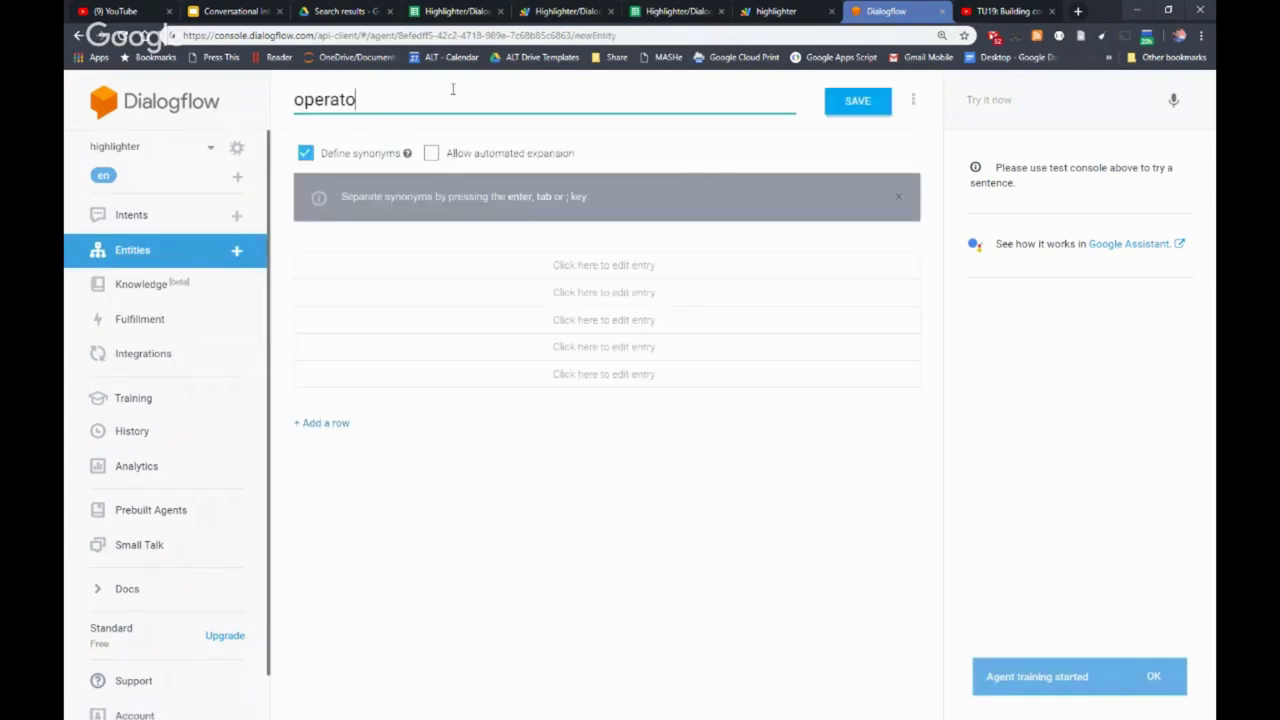
pyautogui.write('r')
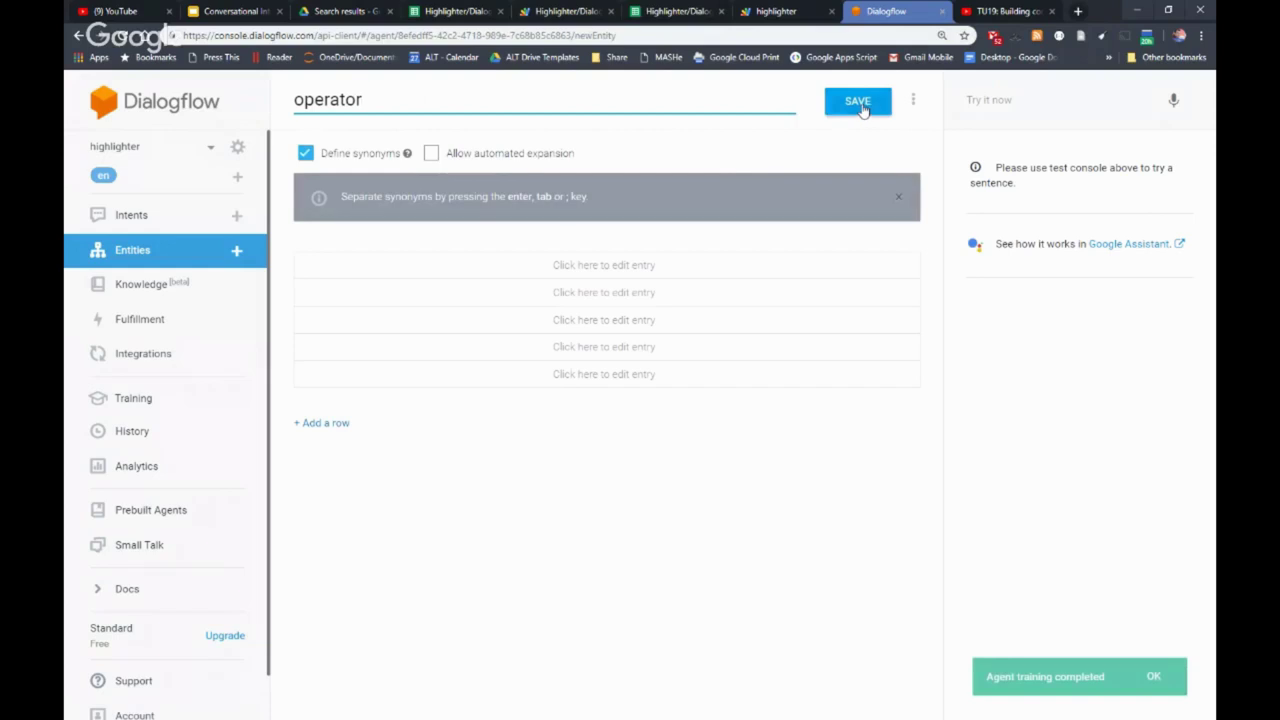
# - Add an entry to the operator entity with reference value "<" and synonym "less than"
pyautogui.click(862, 106)
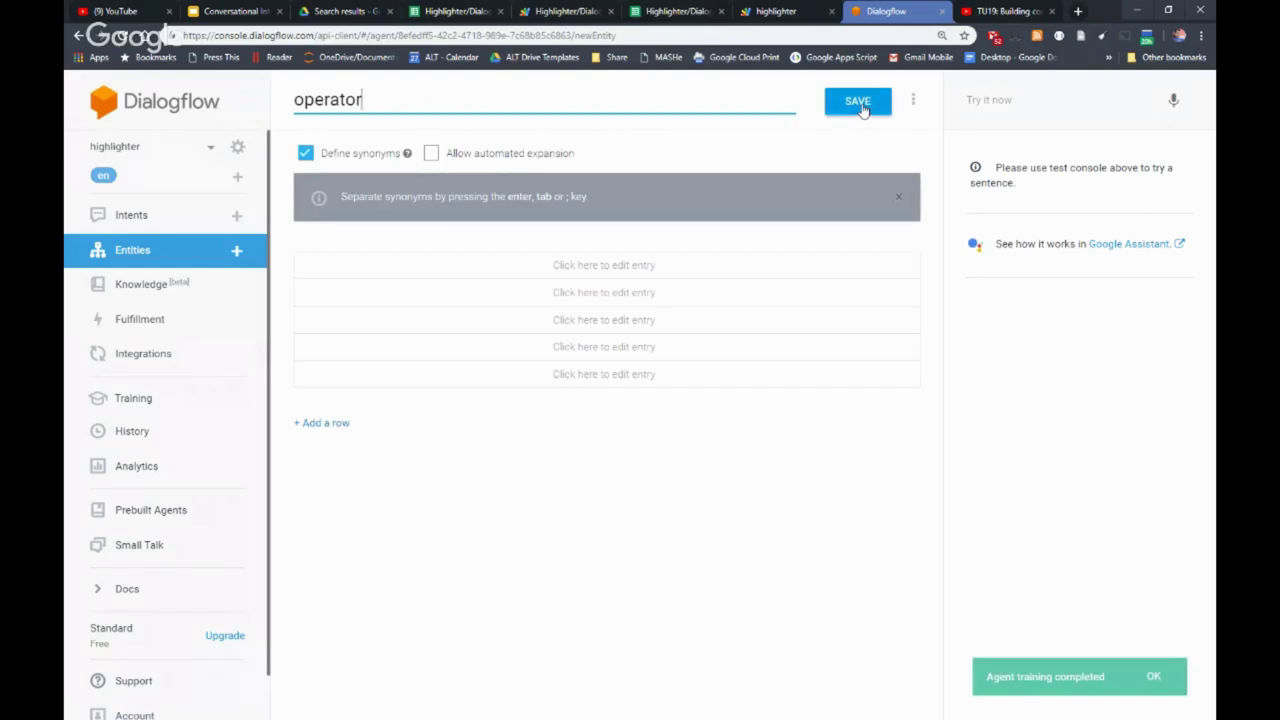
pyautogui.click(497, 276)
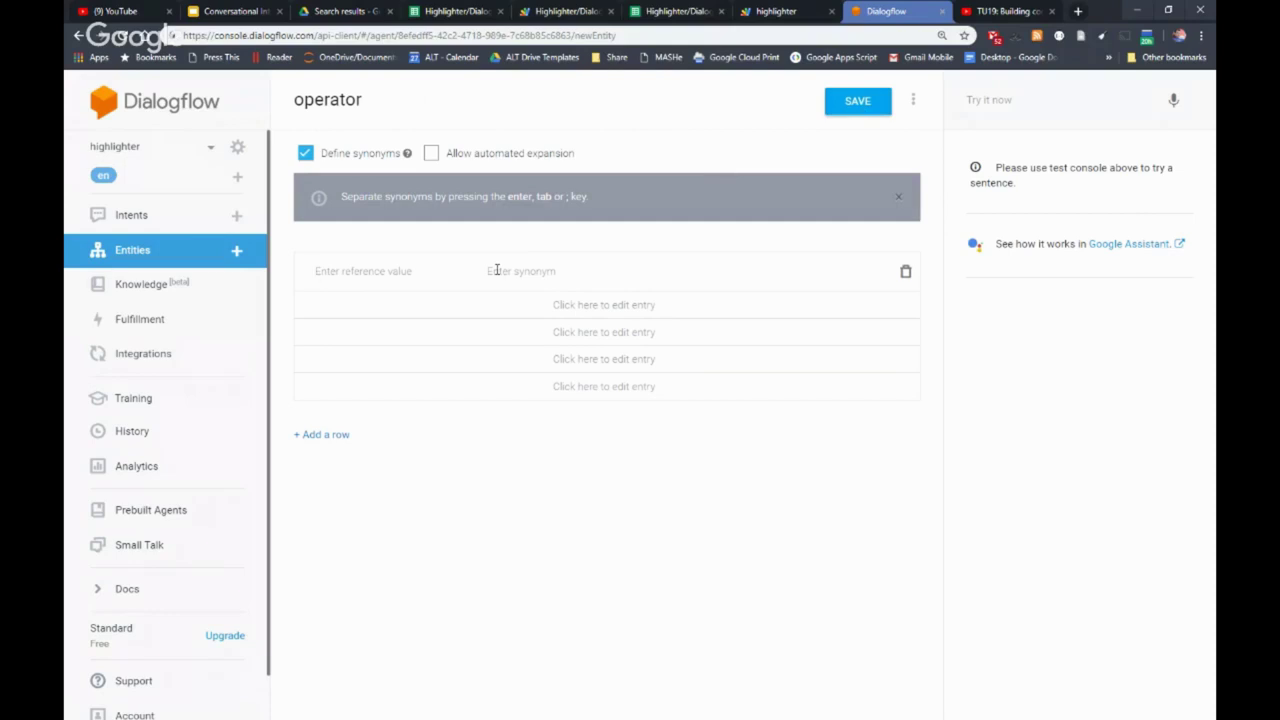
pyautogui.write('lessthan')
pyautogui.press('Tab')
pyautogui.write('less than')
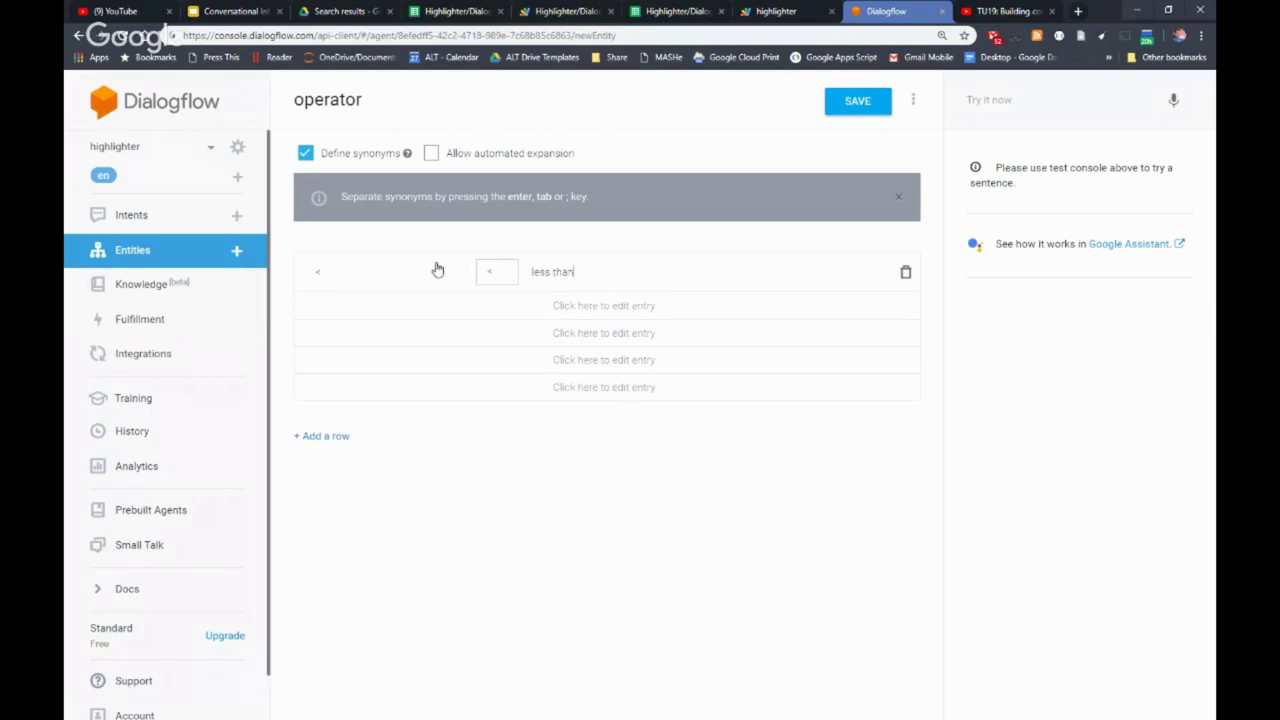
# - Add a second operator entry with reference value ">" and its worded equivalent as a synonym
pyautogui.click(380, 306)
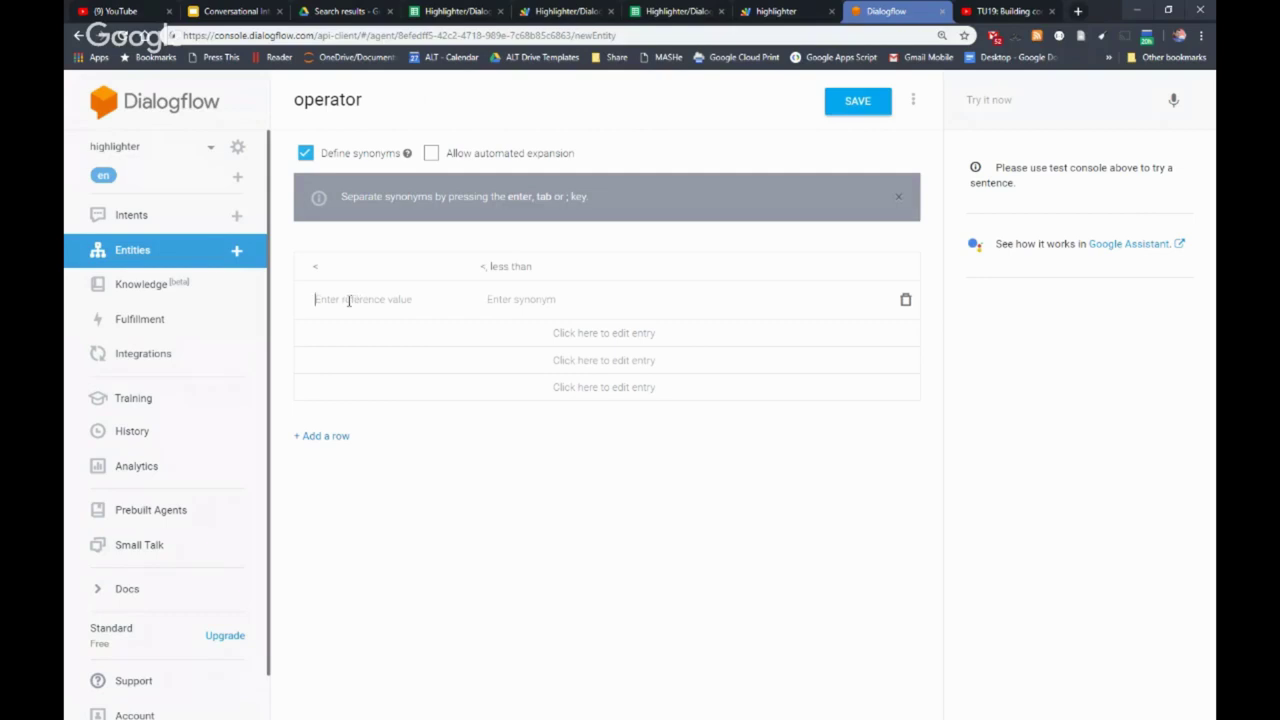
pyautogui.write('>')
pyautogui.click(535, 296)
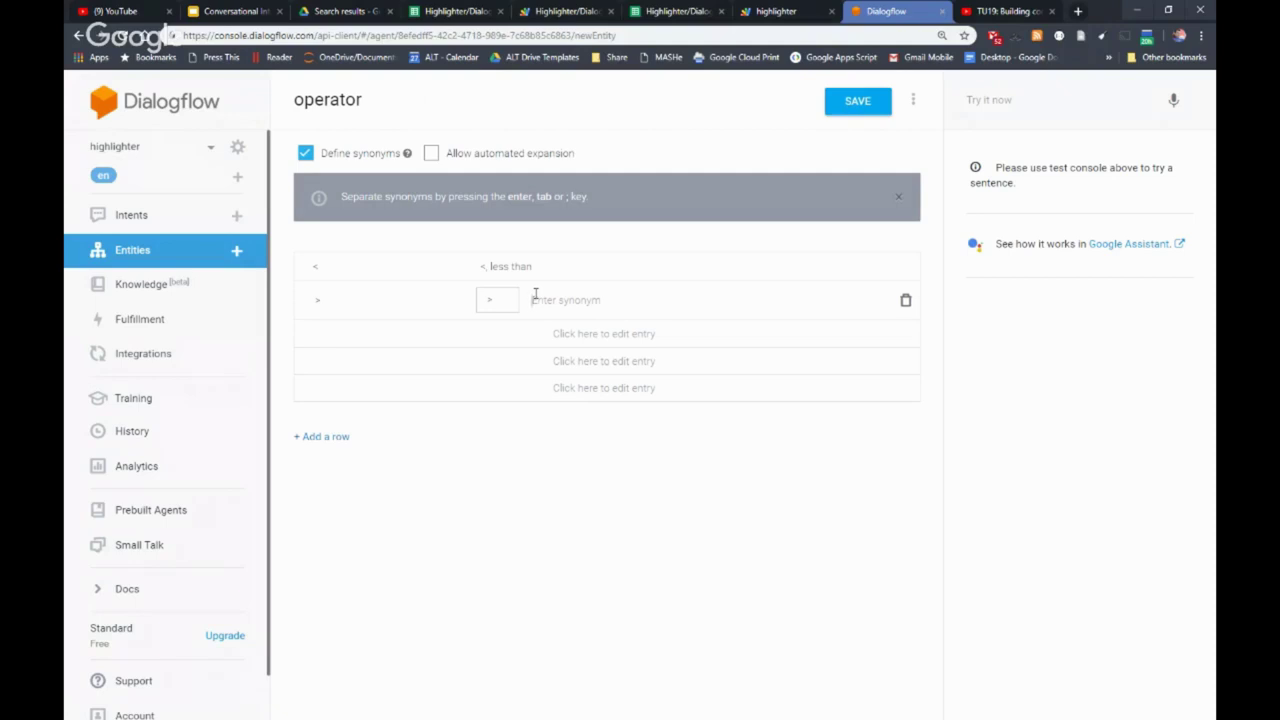
pyautogui.write('greate')
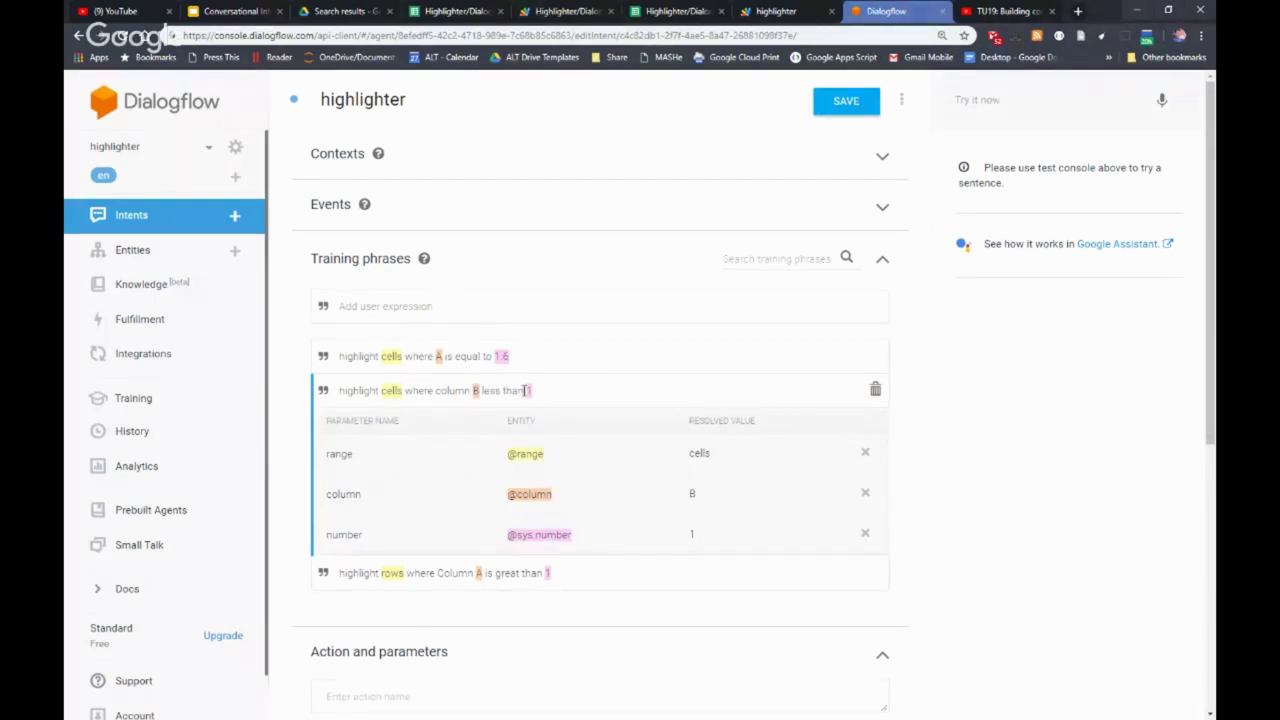
pyautogui.moveTo(524, 390); pyautogui.dragTo(481, 391)
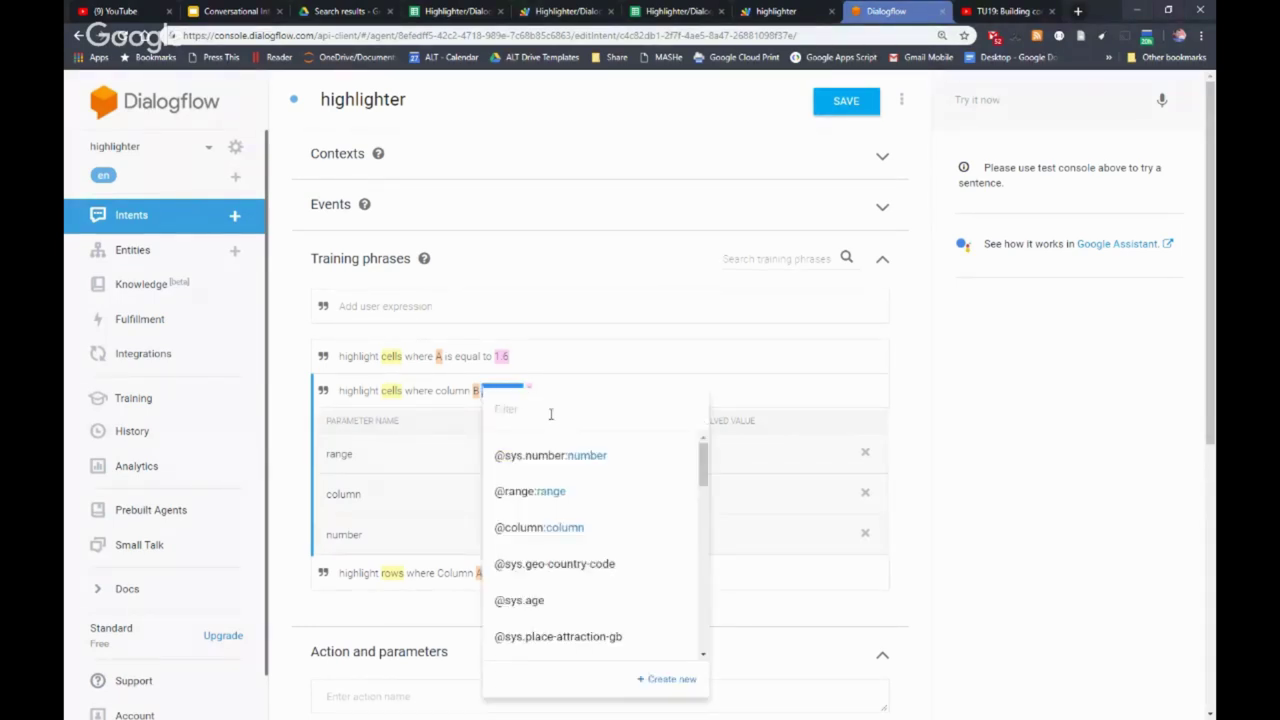
pyautogui.write('oper')
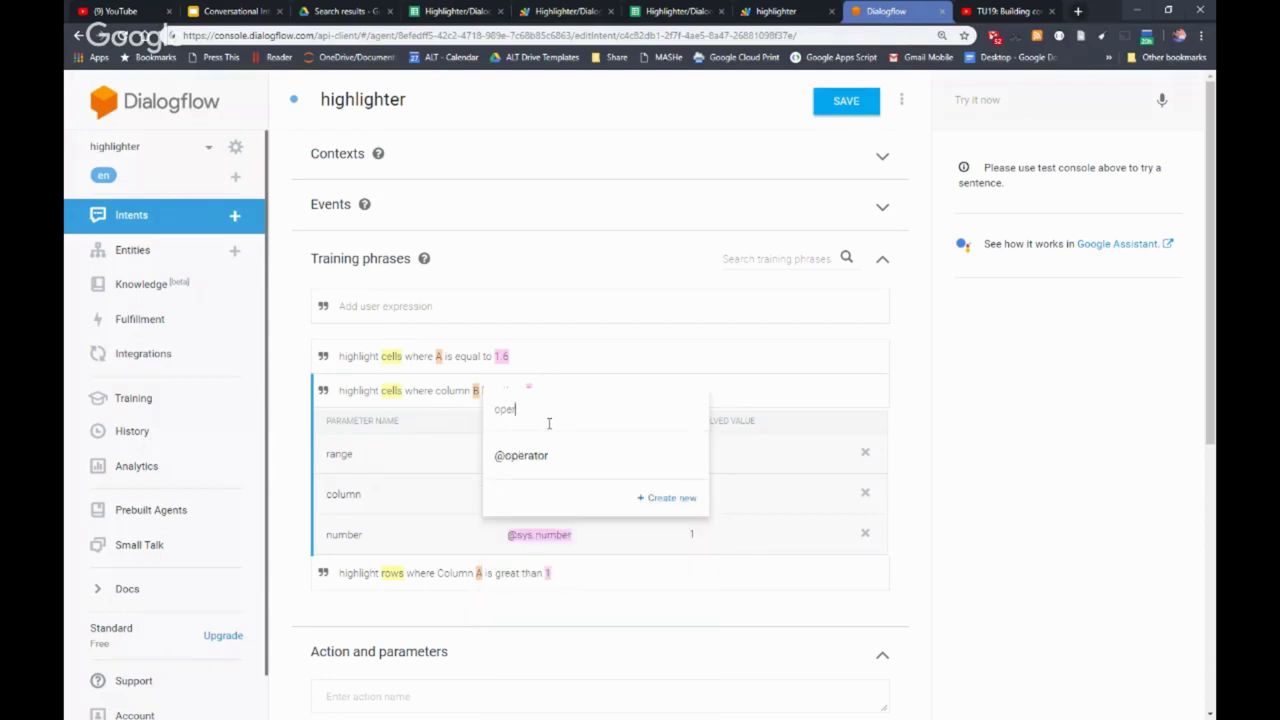
pyautogui.click(525, 455)
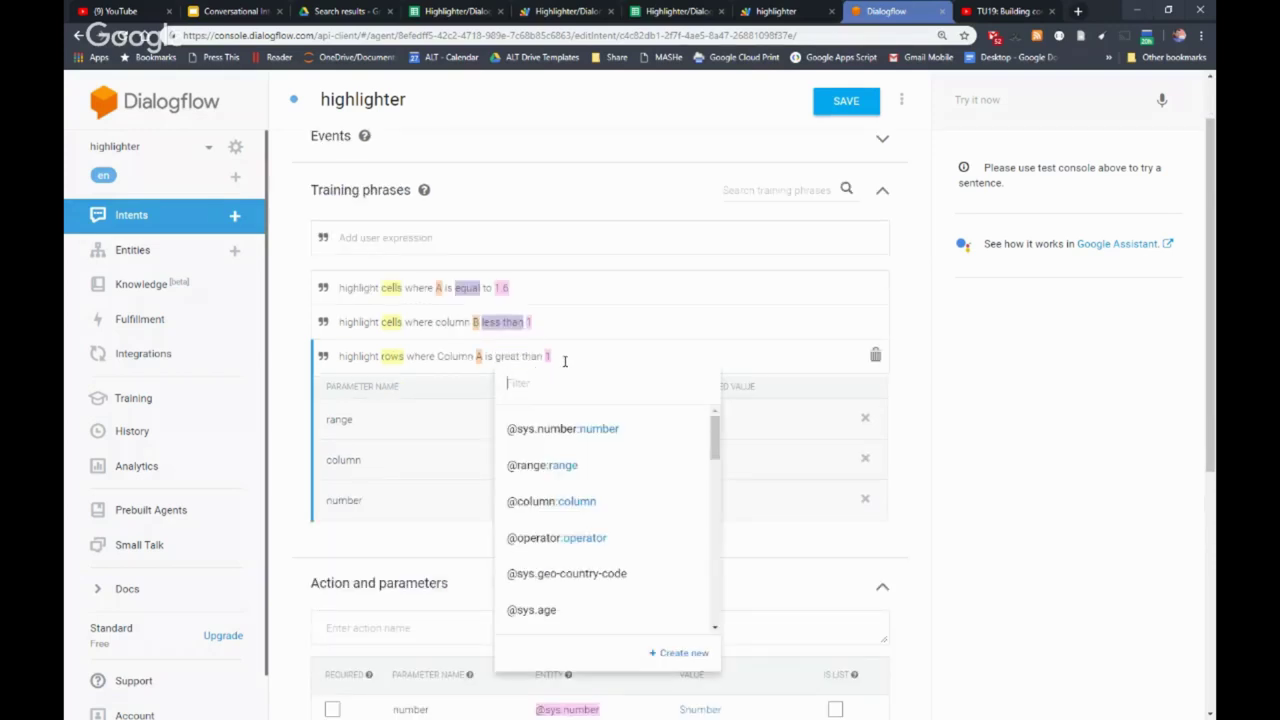
pyautogui.write('oper')
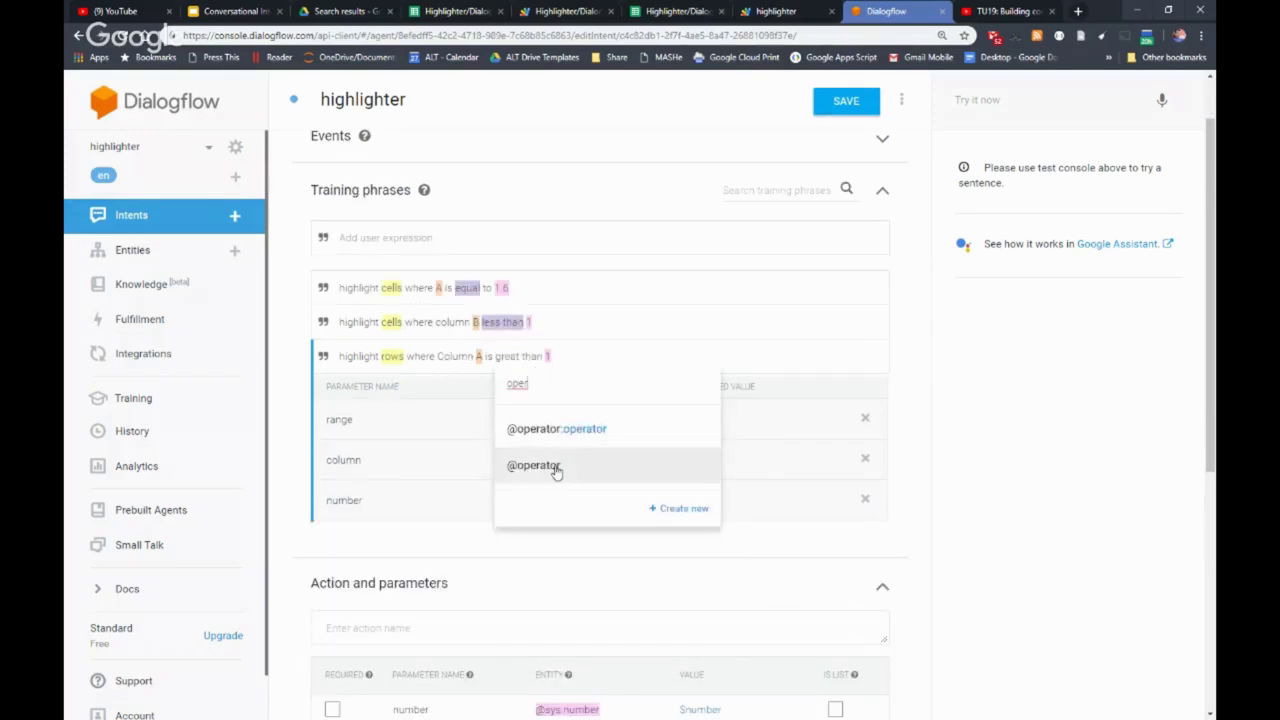
pyautogui.click(557, 468)
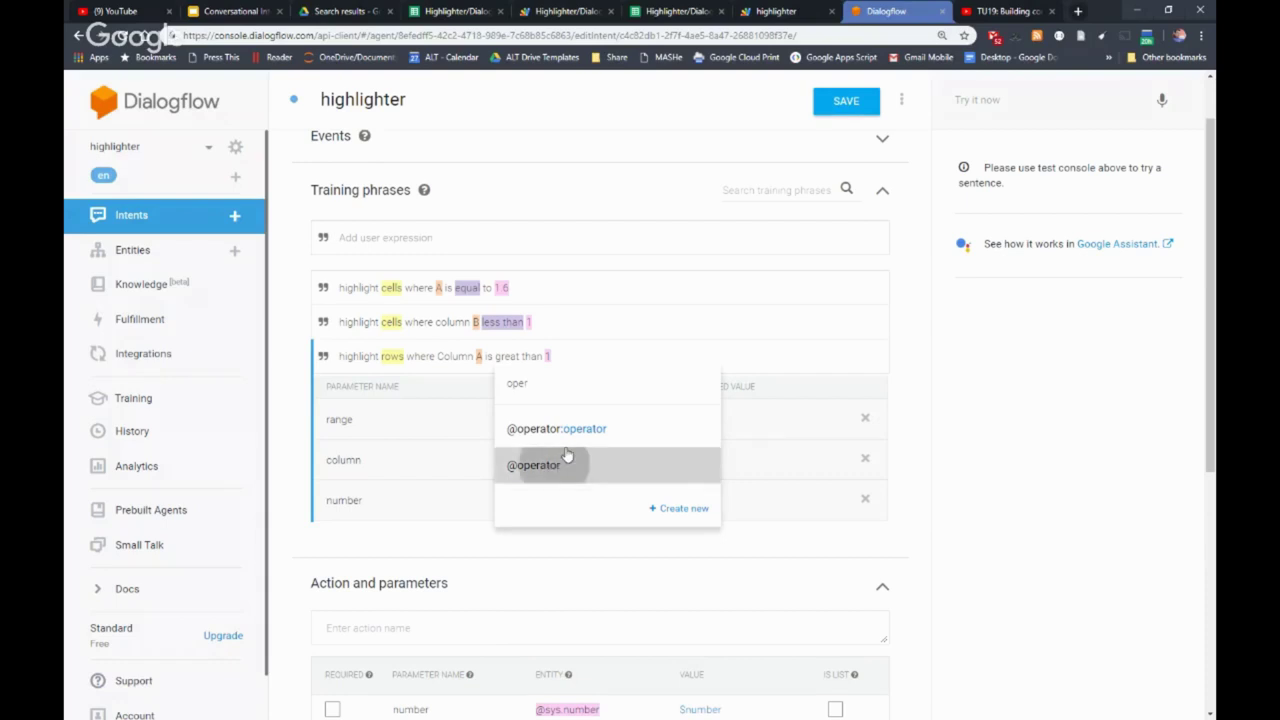
pyautogui.click(846, 102)
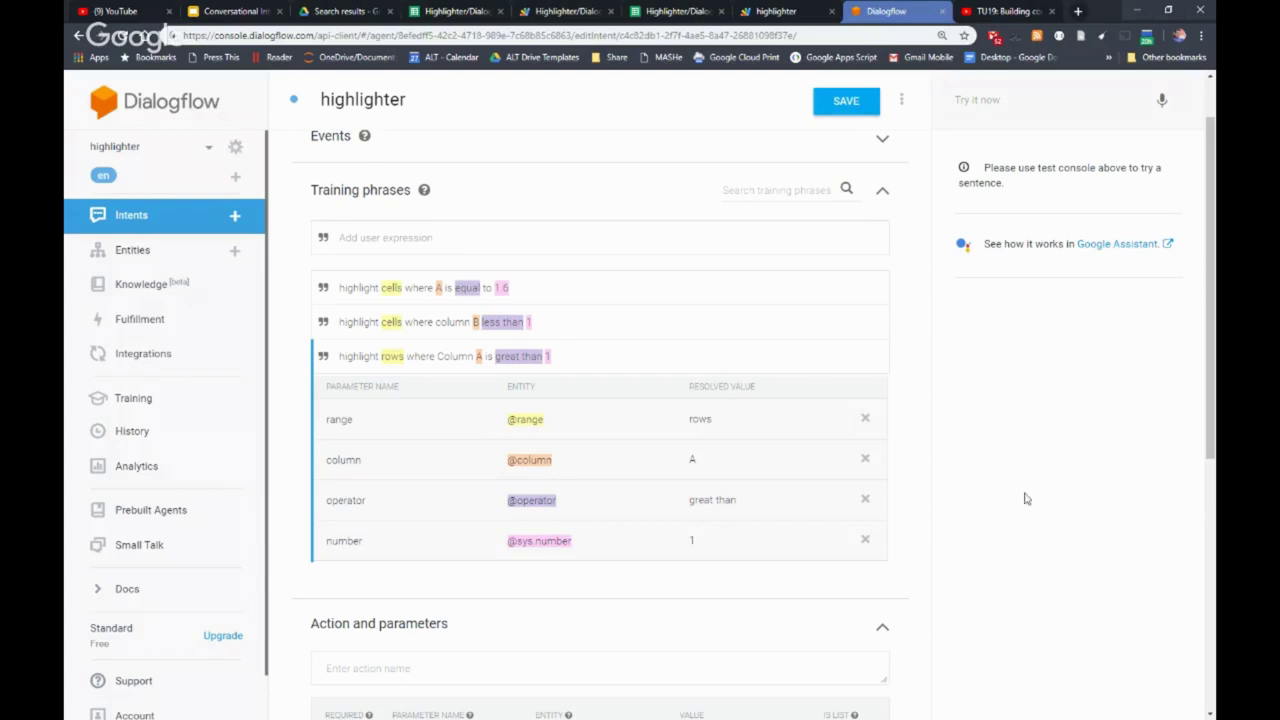
# - Test the agent with the sentence "highlight cells where column C is greater than 3" and review the matched parameters
pyautogui.click(978, 100)
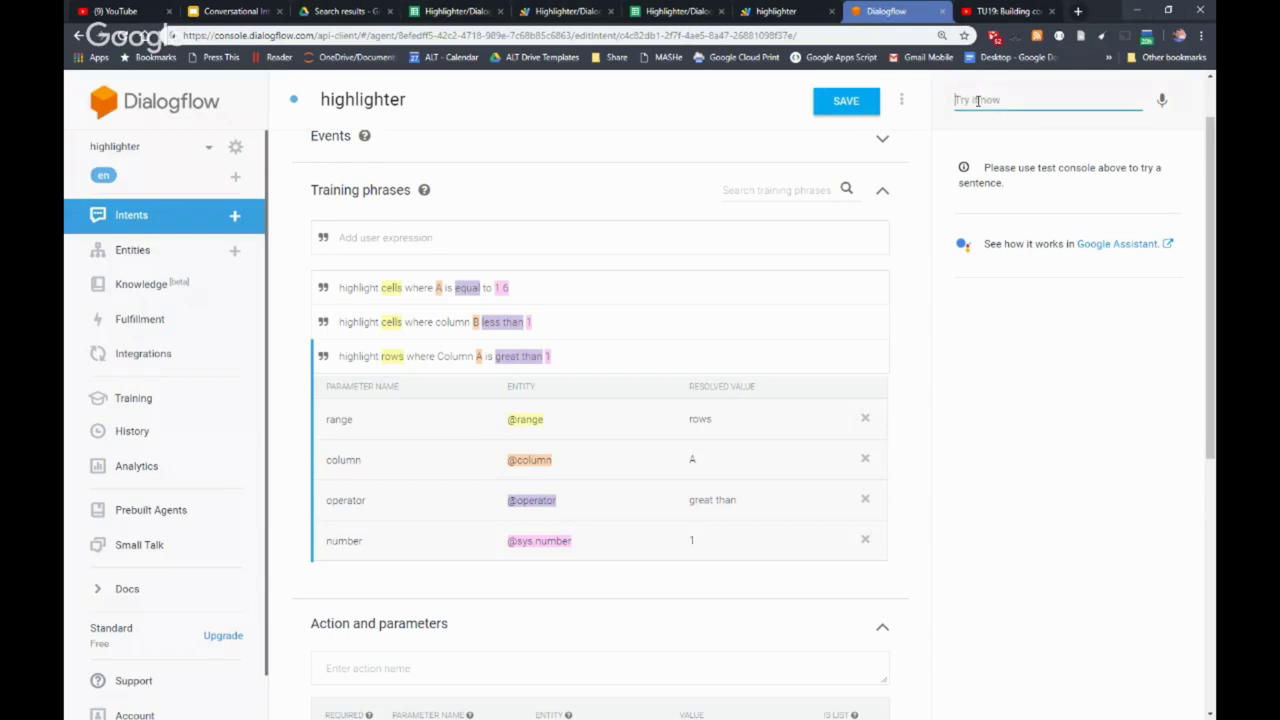
pyautogui.write('highlight cells where column')
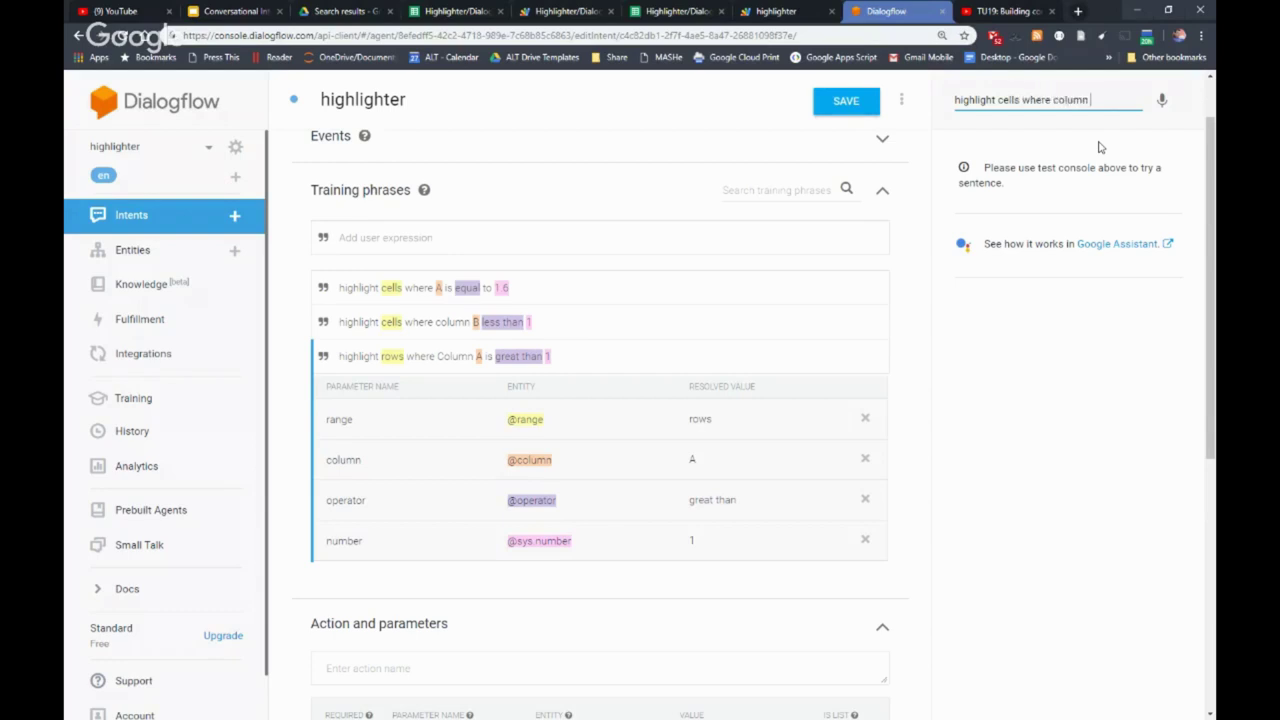
pyautogui.write(' C is greater than')
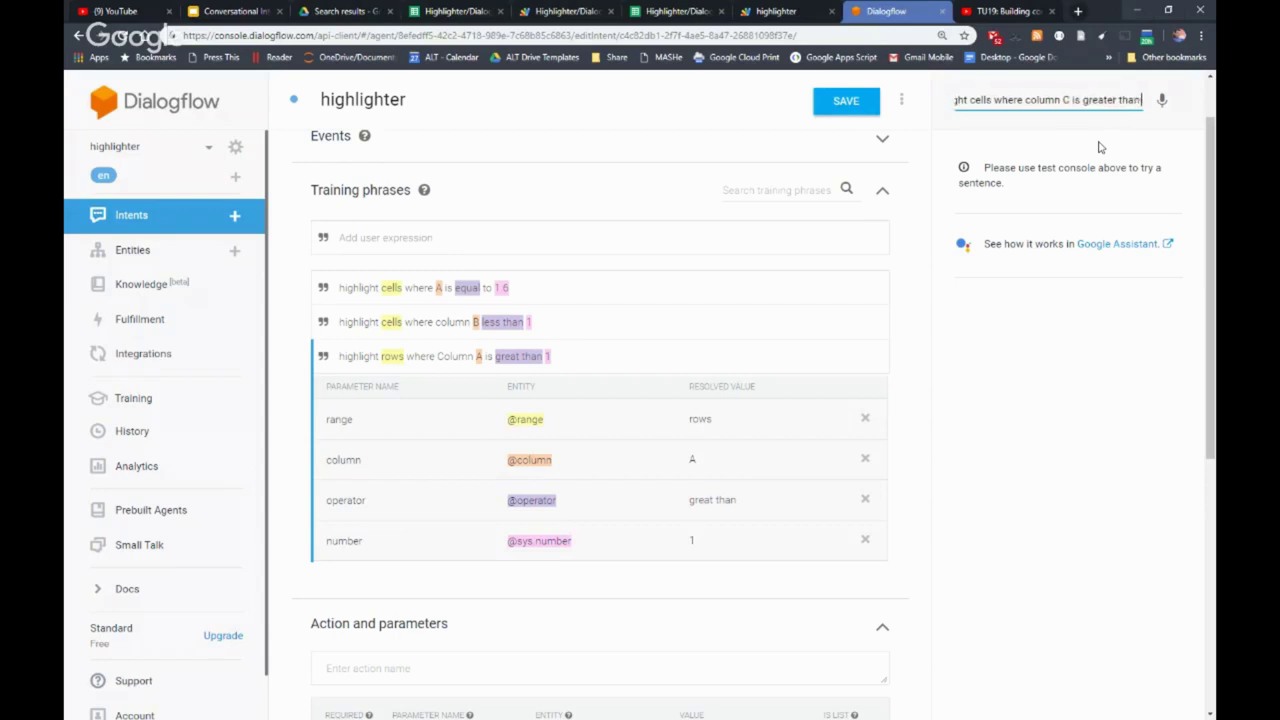
pyautogui.write(' 1')
pyautogui.press('Return')
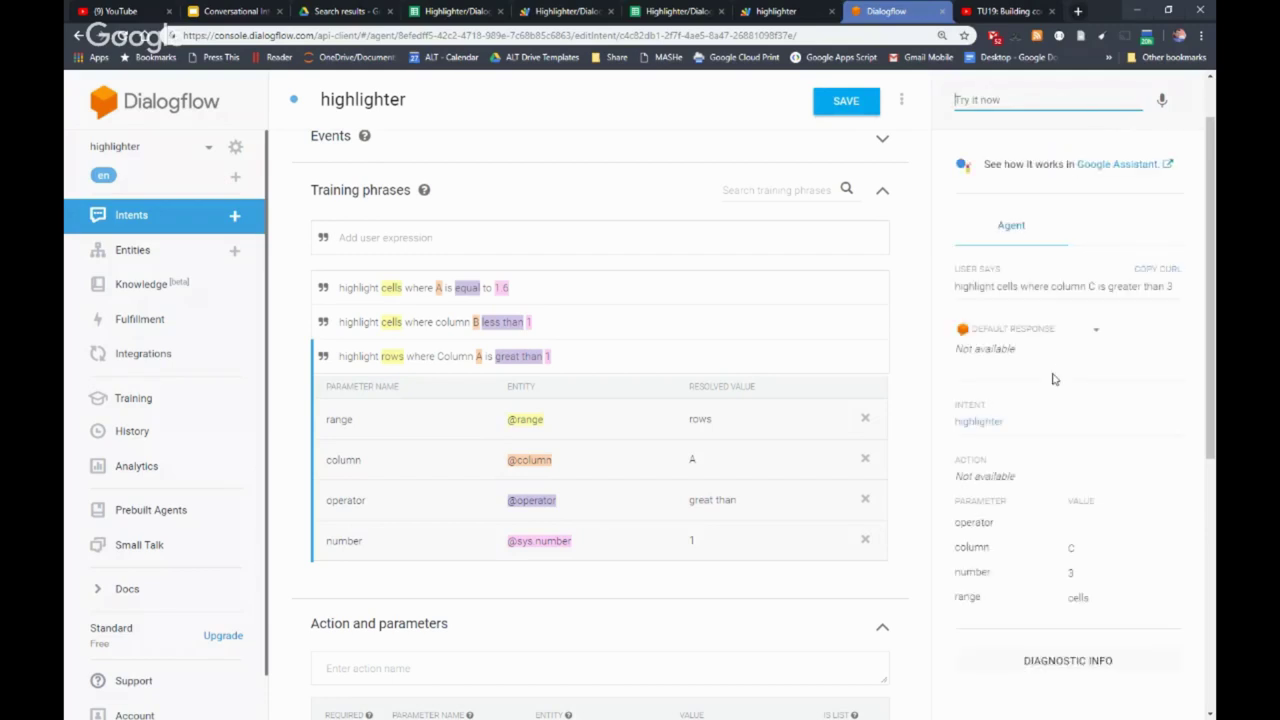
pyautogui.scroll(-1, 1040, 420)
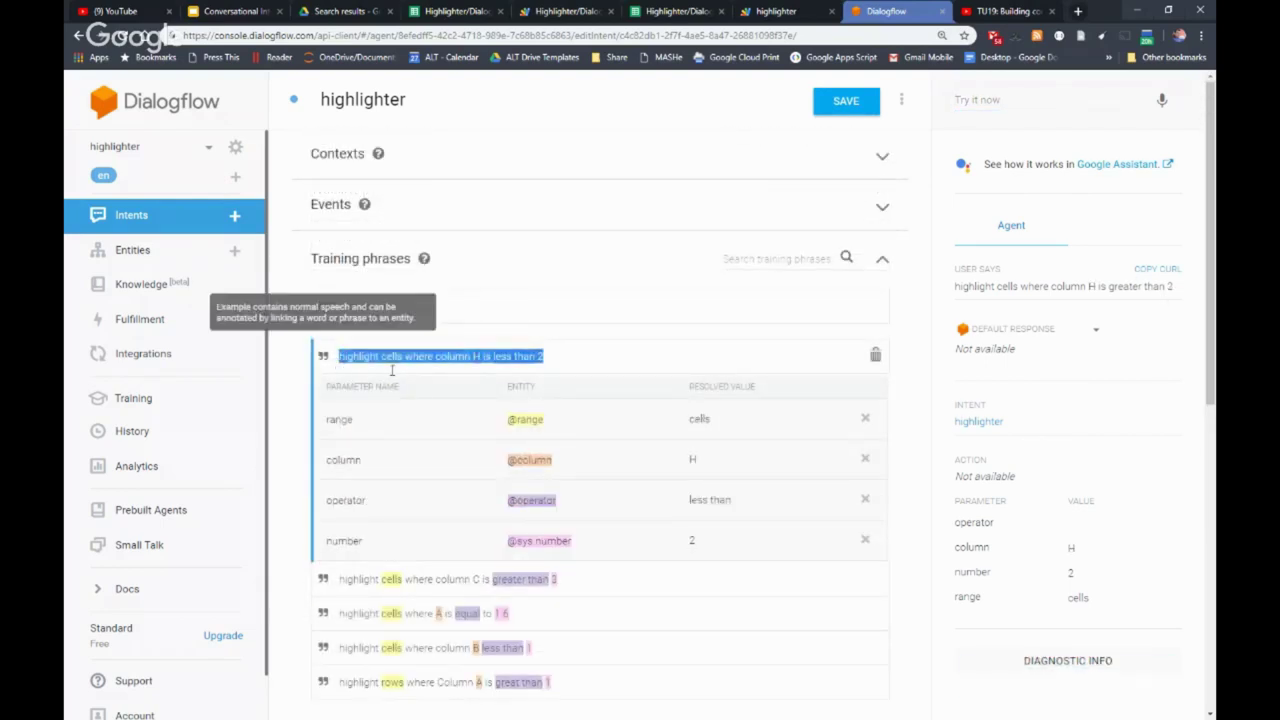
# - Reuse the previous test sentence with "less" in place of "greater" to test "highlight cells where column H is less than 2"
pyautogui.click(997, 108)
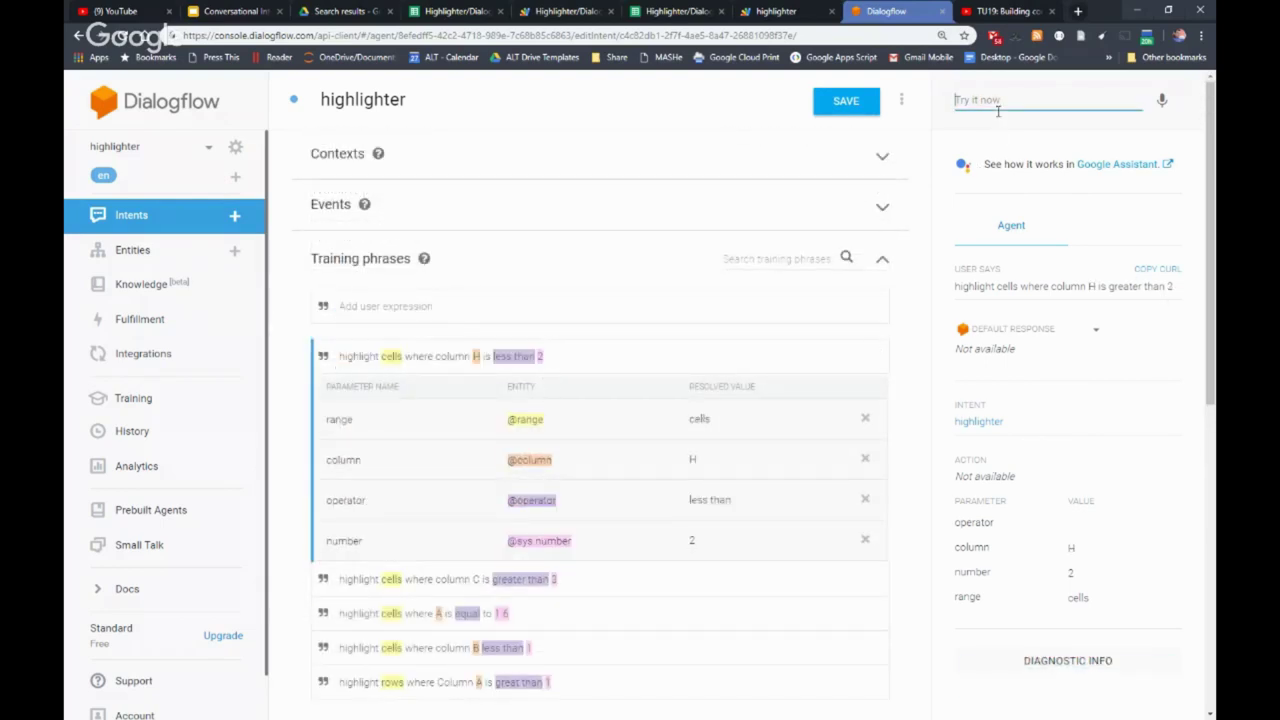
pyautogui.press('Up')
pyautogui.hotkey('ctrl', 'Left')
pyautogui.hotkey('ctrl', 'Left')
pyautogui.hotkey('ctrl', 'shift', 'Left')
pyautogui.write('less')
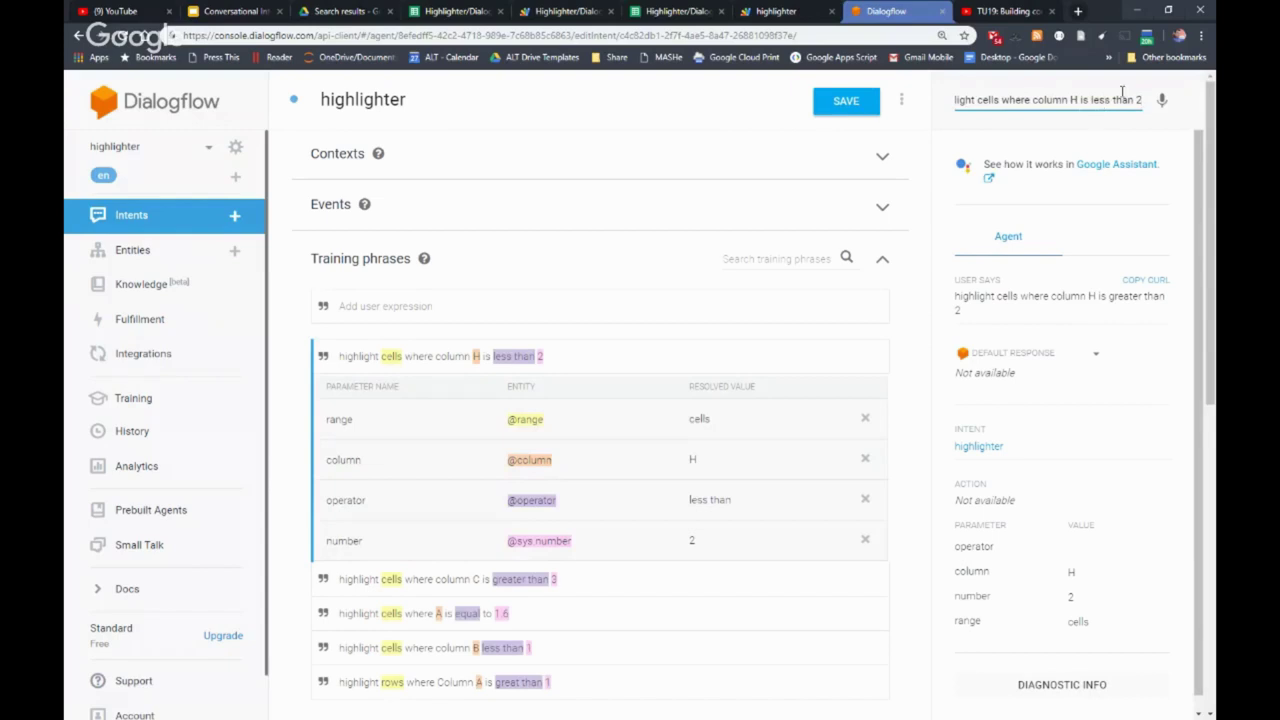
pyautogui.press('Return')
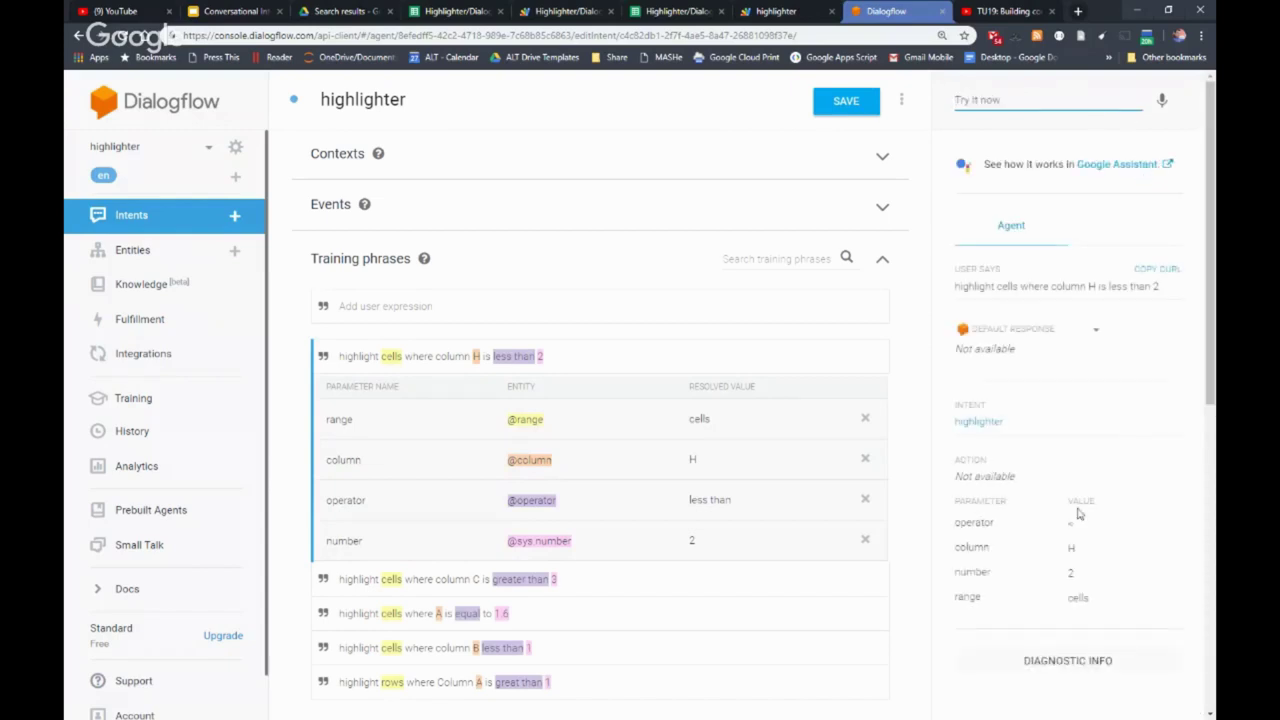
# - Test the agent with the number changed to 4: "highlight cells where column H is less than 4"
pyautogui.click(970, 105)
pyautogui.press('Up')
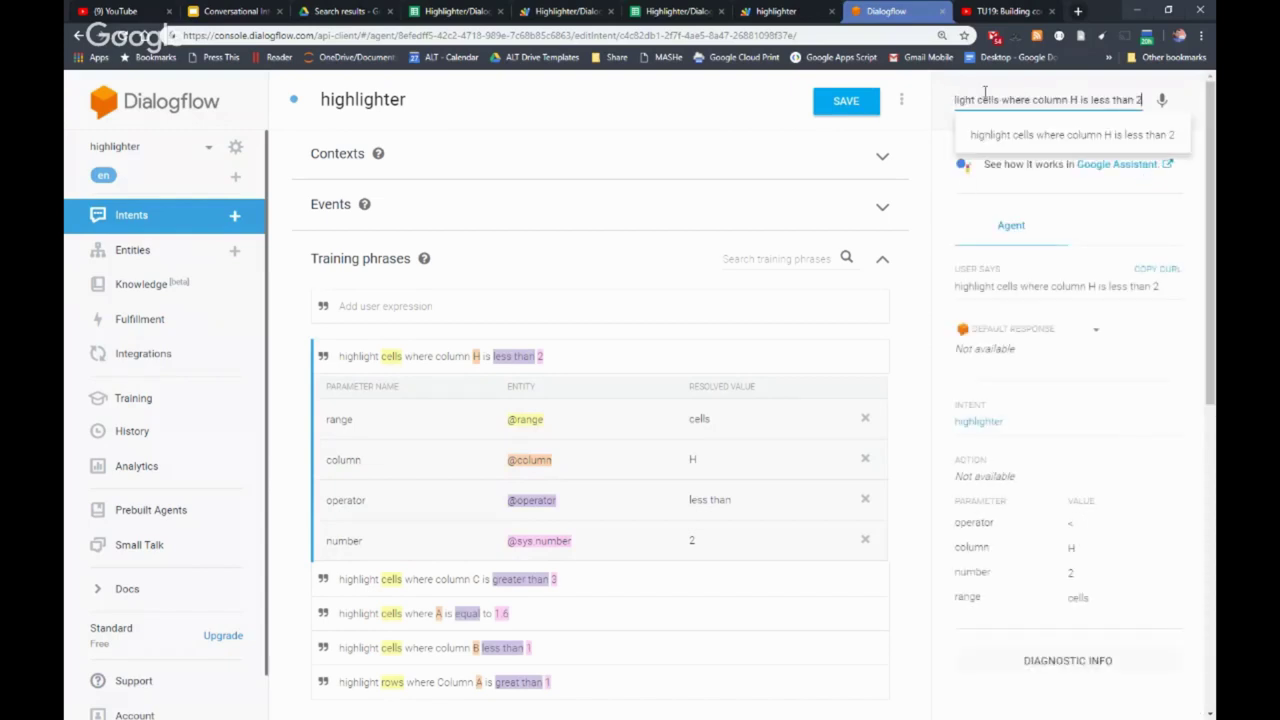
pyautogui.doubleClick(1138, 99)
pyautogui.write('4')
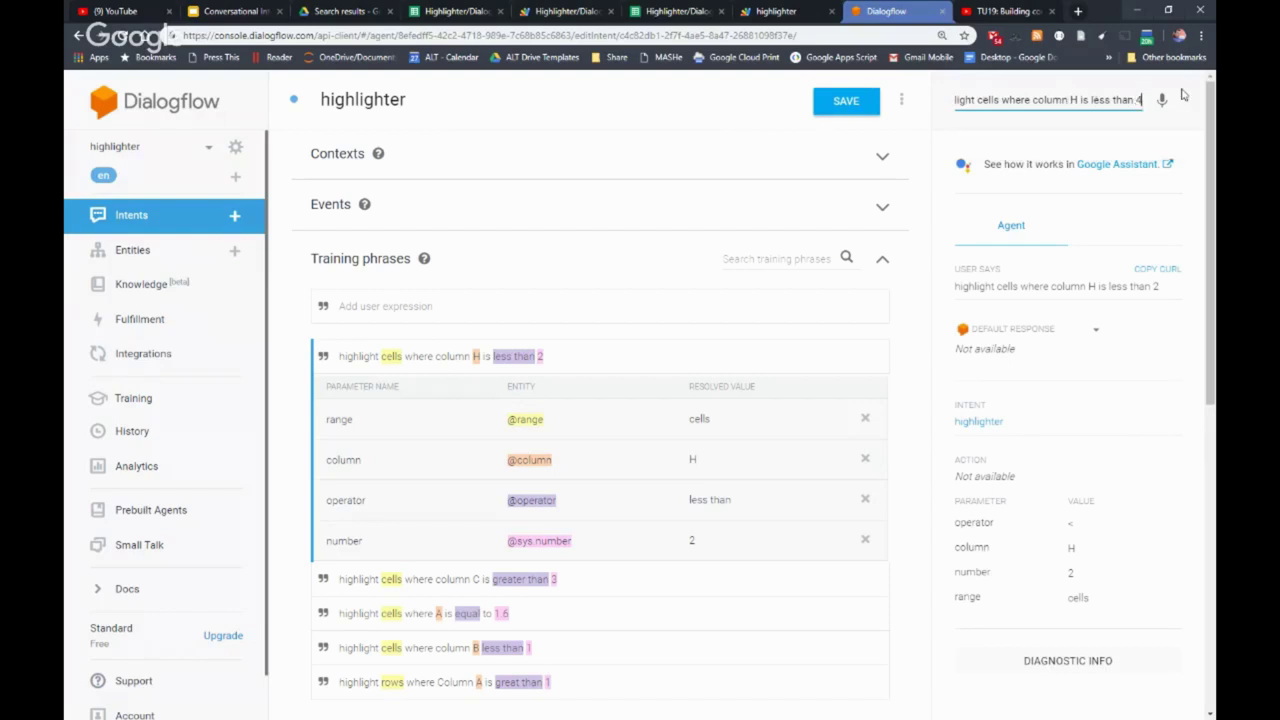
pyautogui.press('Return')
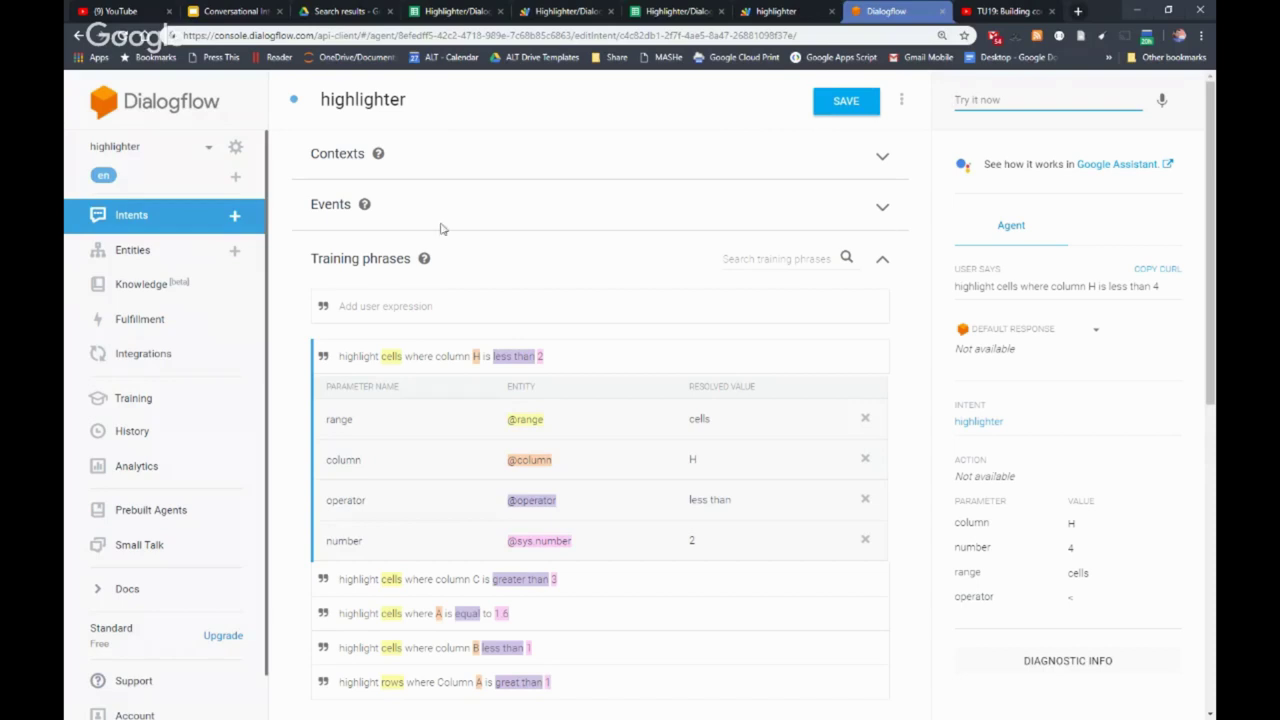
pyautogui.click(236, 149)
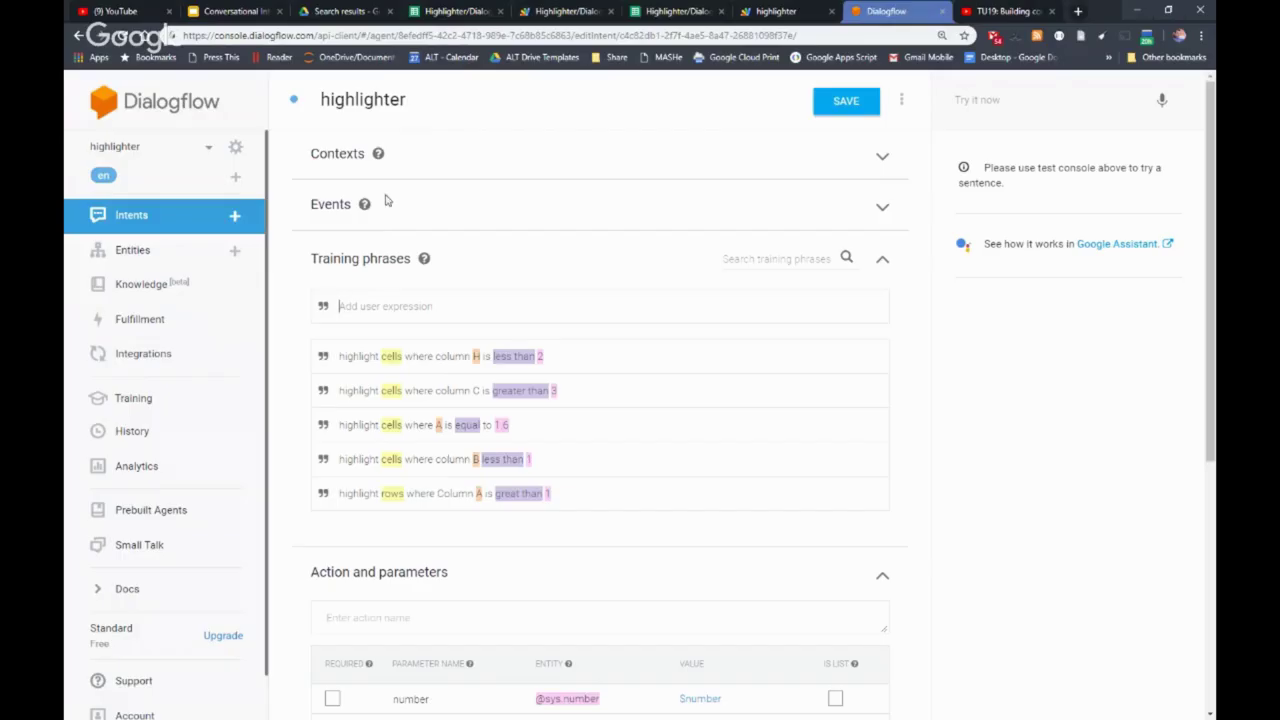
# - Test the agent with the shortened request "cells H less than 4"
pyautogui.click(993, 109)
pyautogui.write('cells')
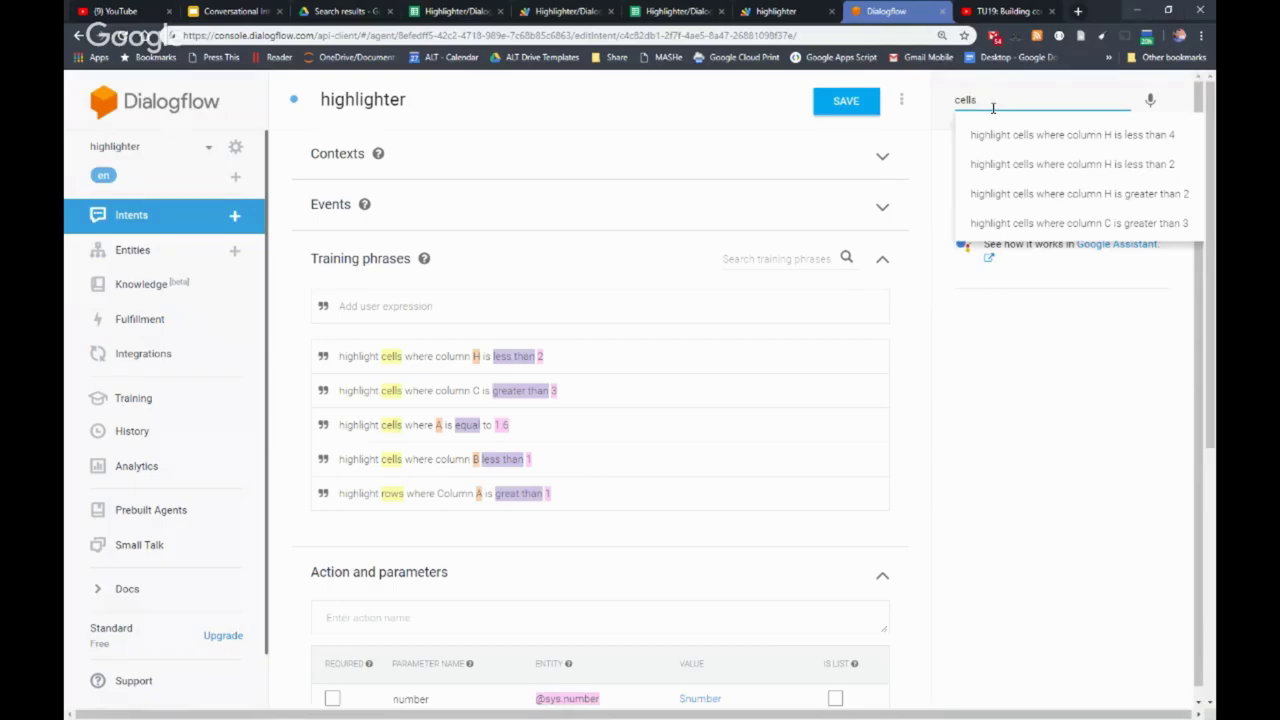
pyautogui.write('H l')
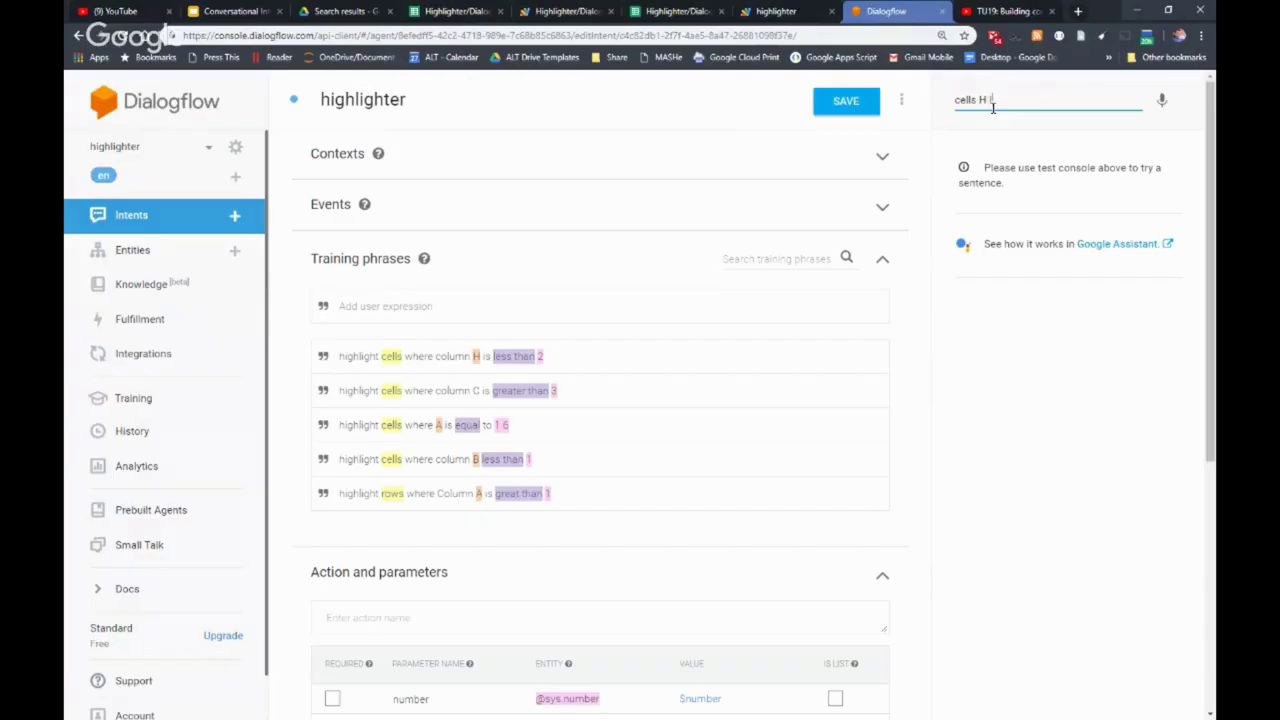
pyautogui.write('ess than 4')
pyautogui.press('Return')
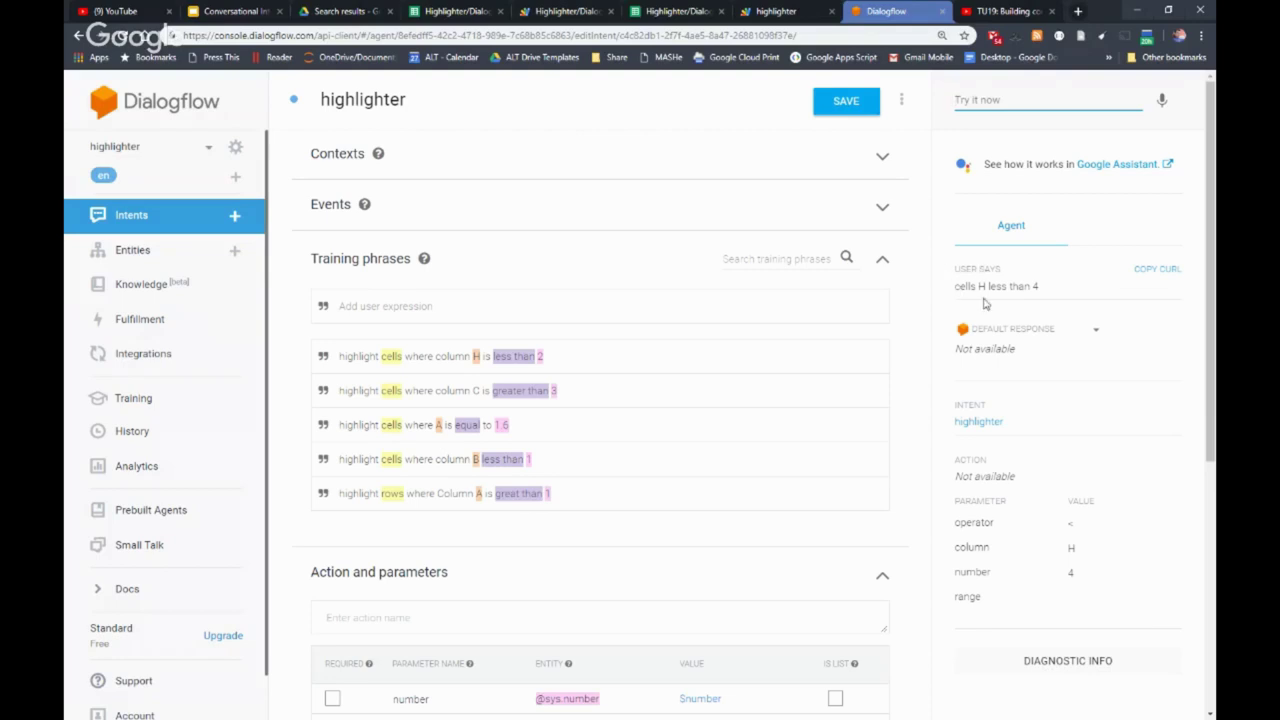
# - Copy the tested sentence "cells H less than 4" into the highlighter intent as a new training phrase, and save the intent
pyautogui.click(1046, 291)
pyautogui.moveTo(1046, 291); pyautogui.dragTo(952, 289)
pyautogui.hotkey('ctrl', 'c')
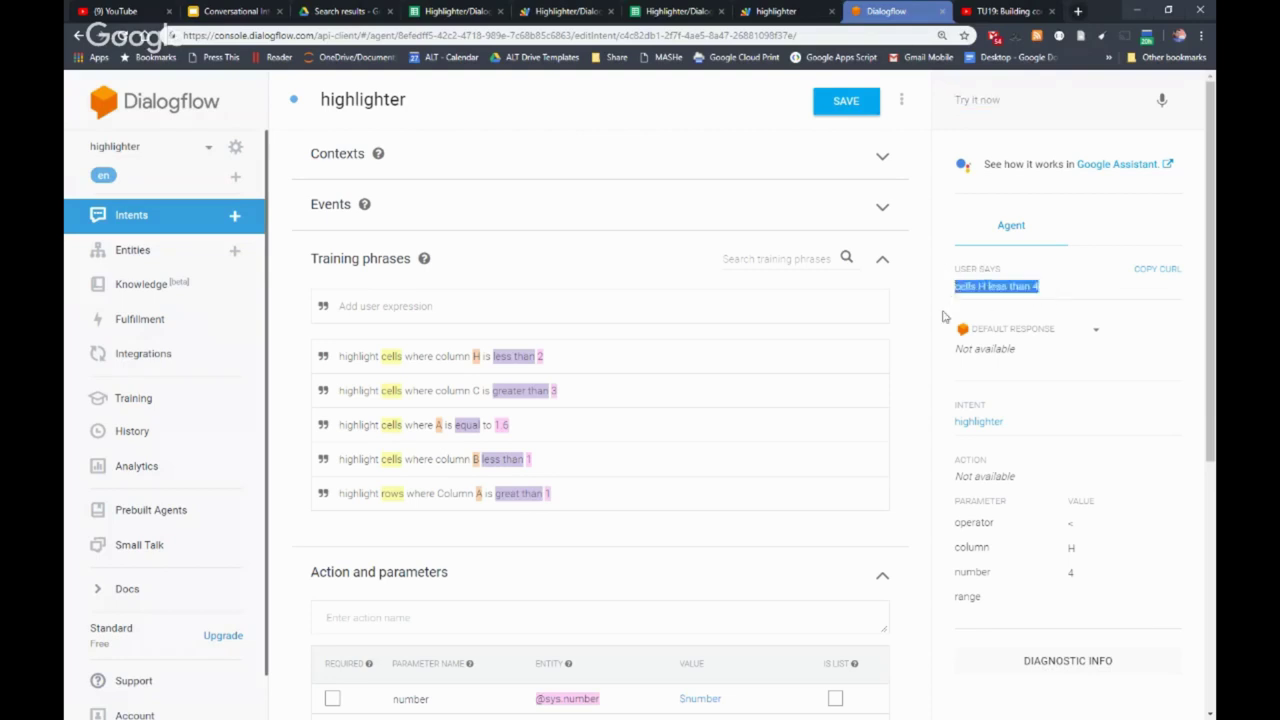
pyautogui.click(409, 305)
pyautogui.hotkey('ctrl', 'v')
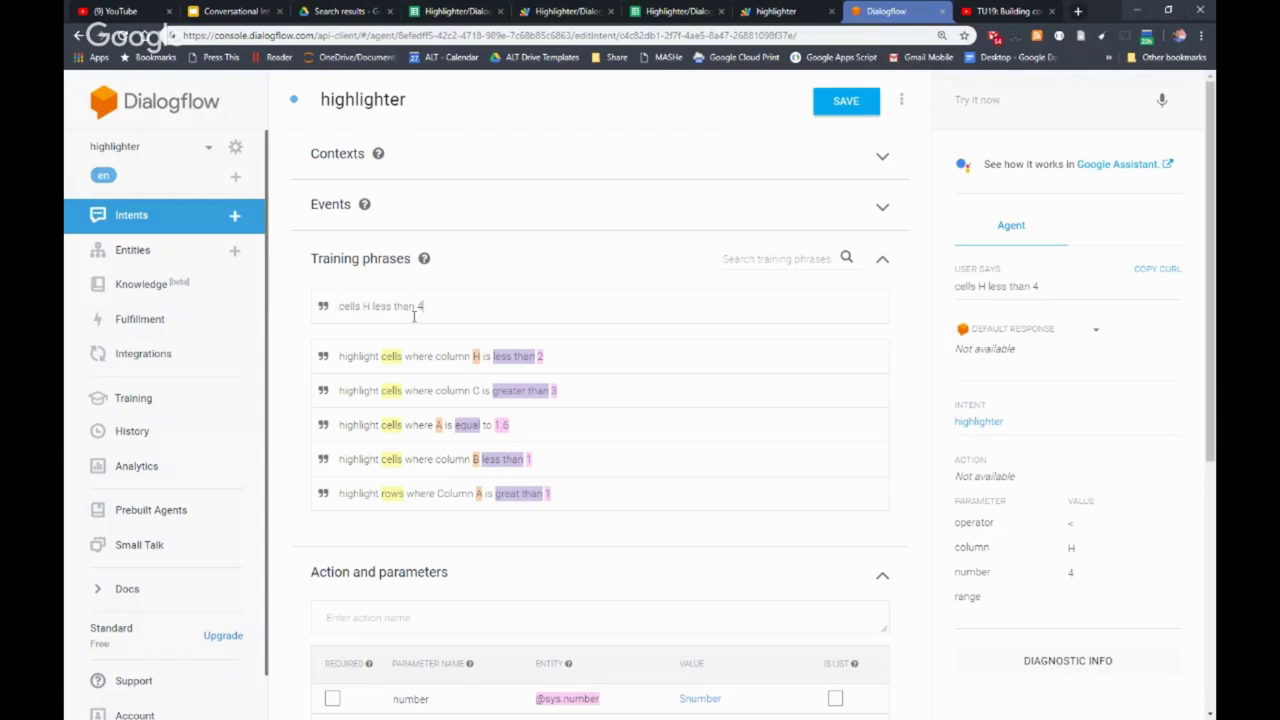
pyautogui.press('Return')
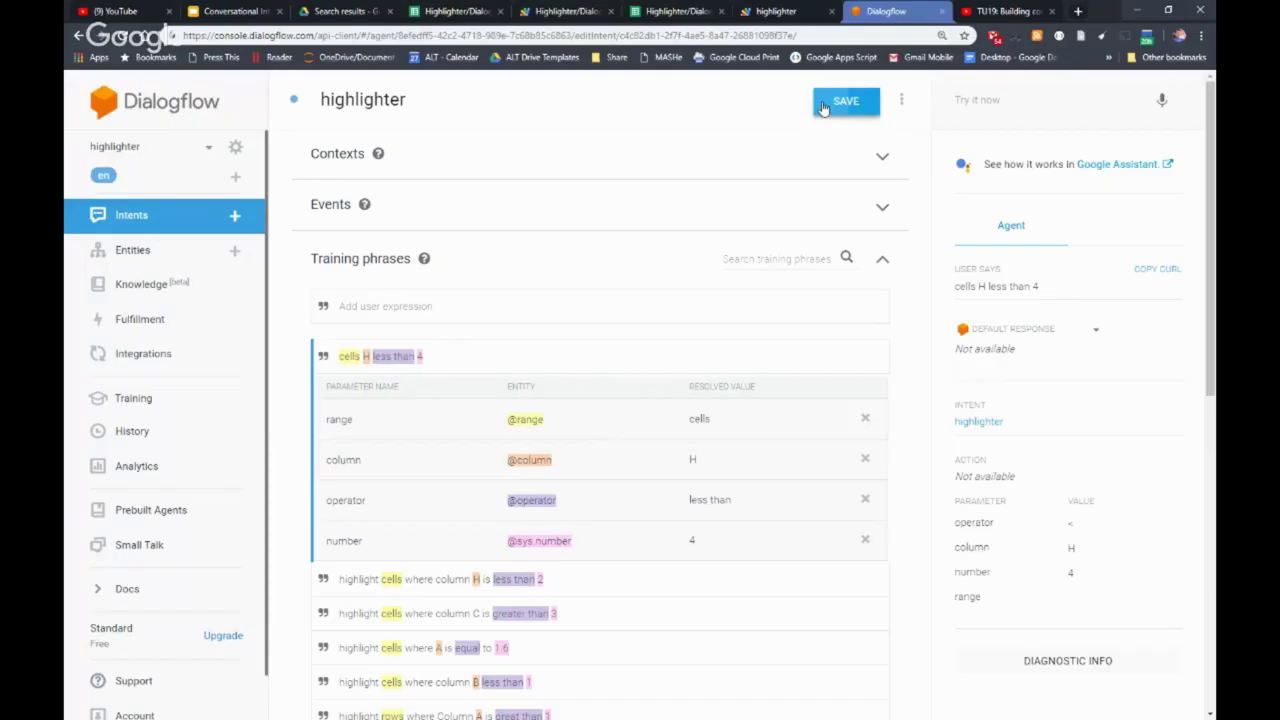
pyautogui.click(825, 104)
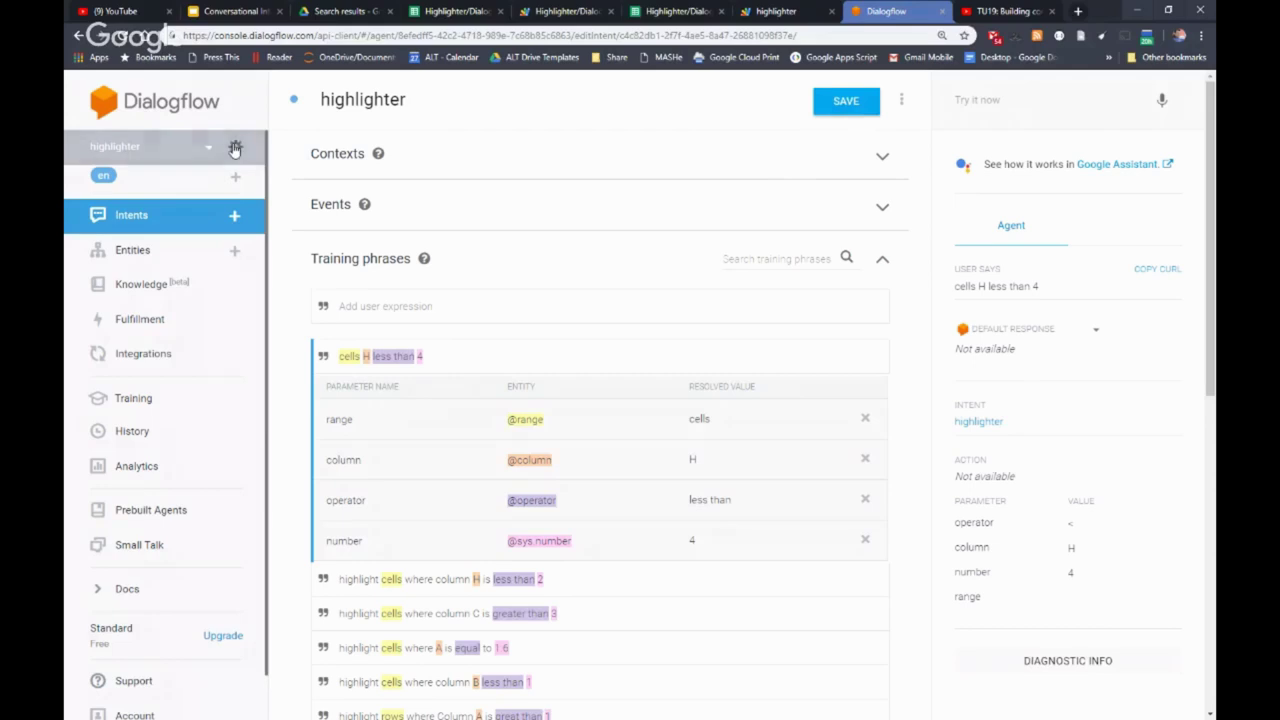
# - From the highlighter agent's settings, open its Google Cloud service accounts and create a service account named apps-script
pyautogui.click(235, 148)
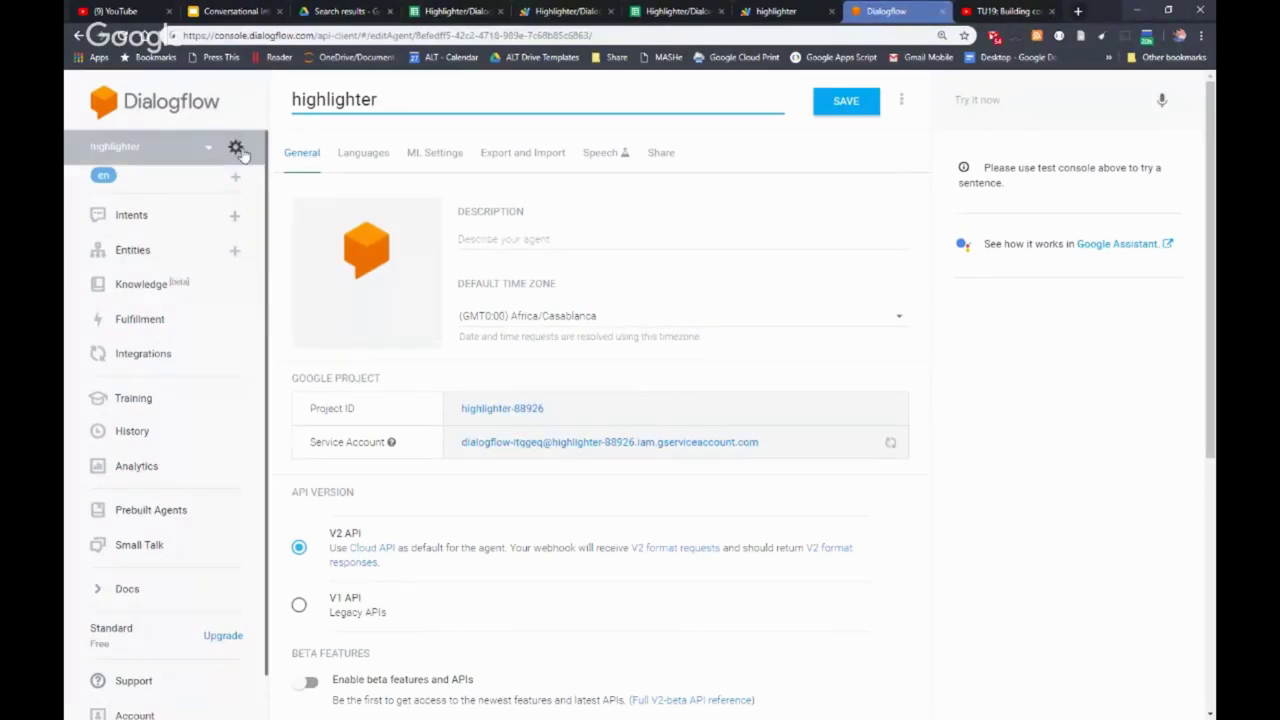
pyautogui.click(489, 446)
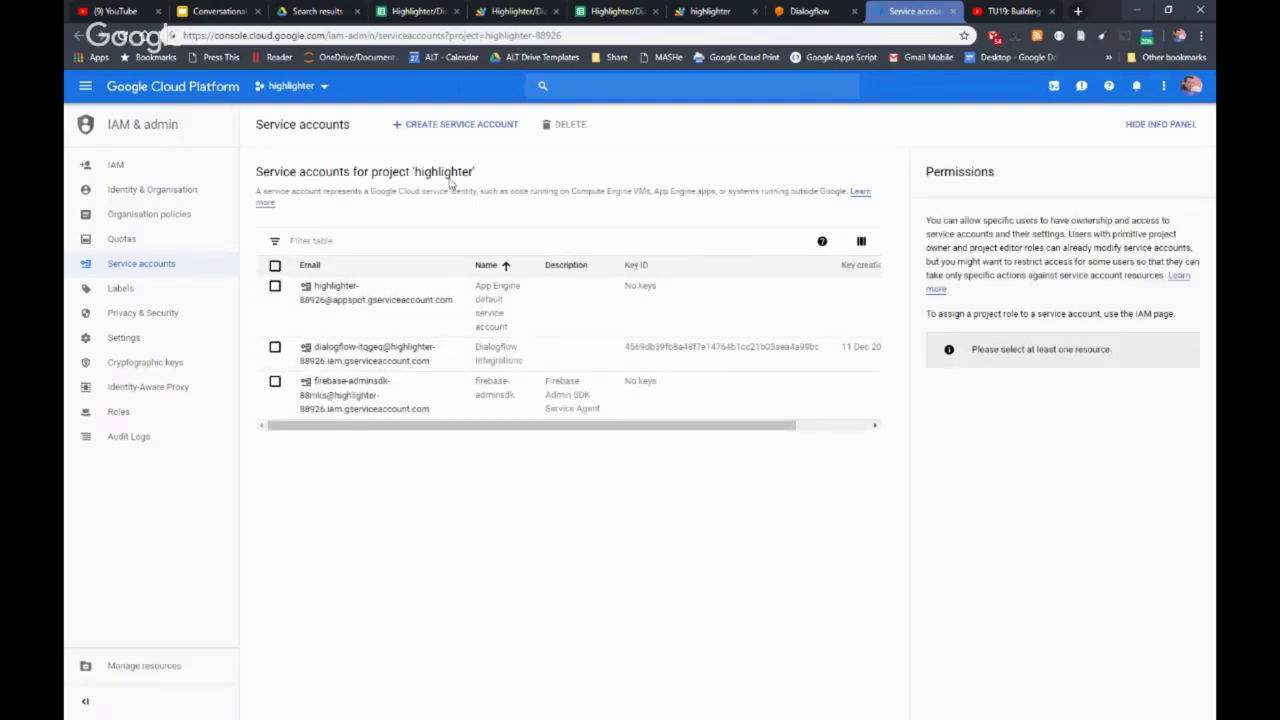
pyautogui.click(425, 130)
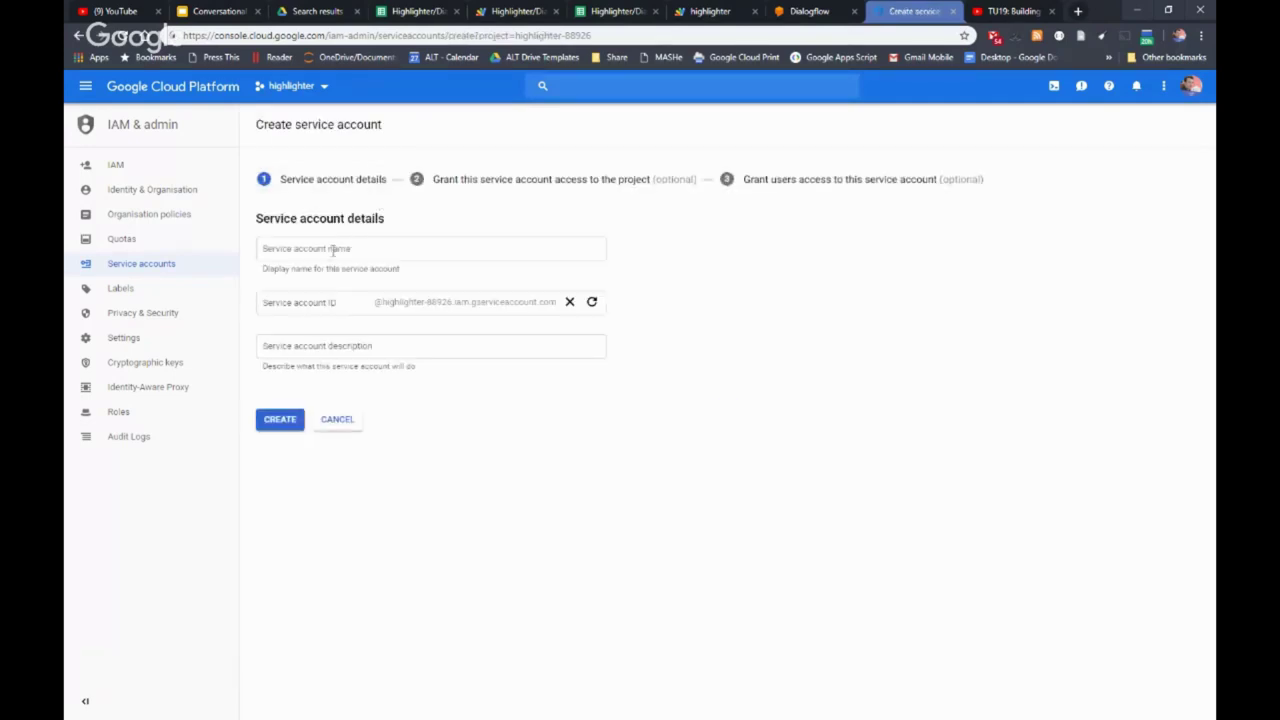
pyautogui.click(333, 251)
pyautogui.write('a')
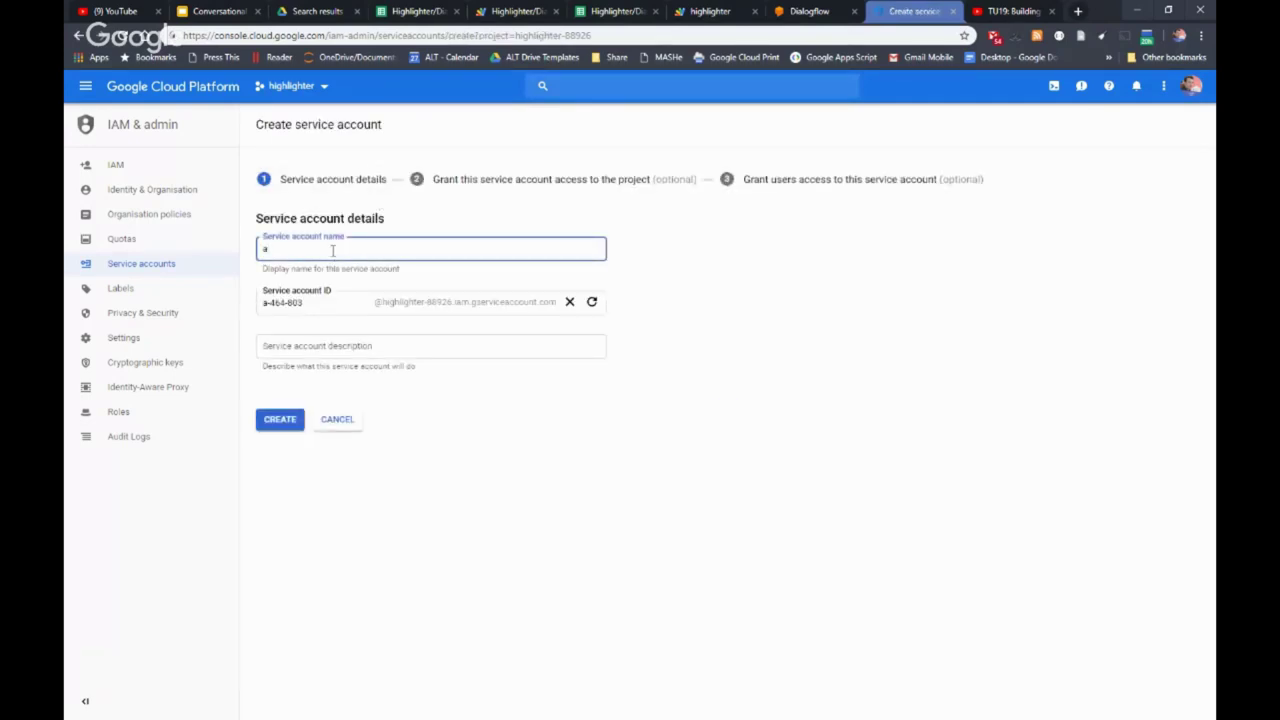
pyautogui.write('pps-script')
pyautogui.click(295, 420)
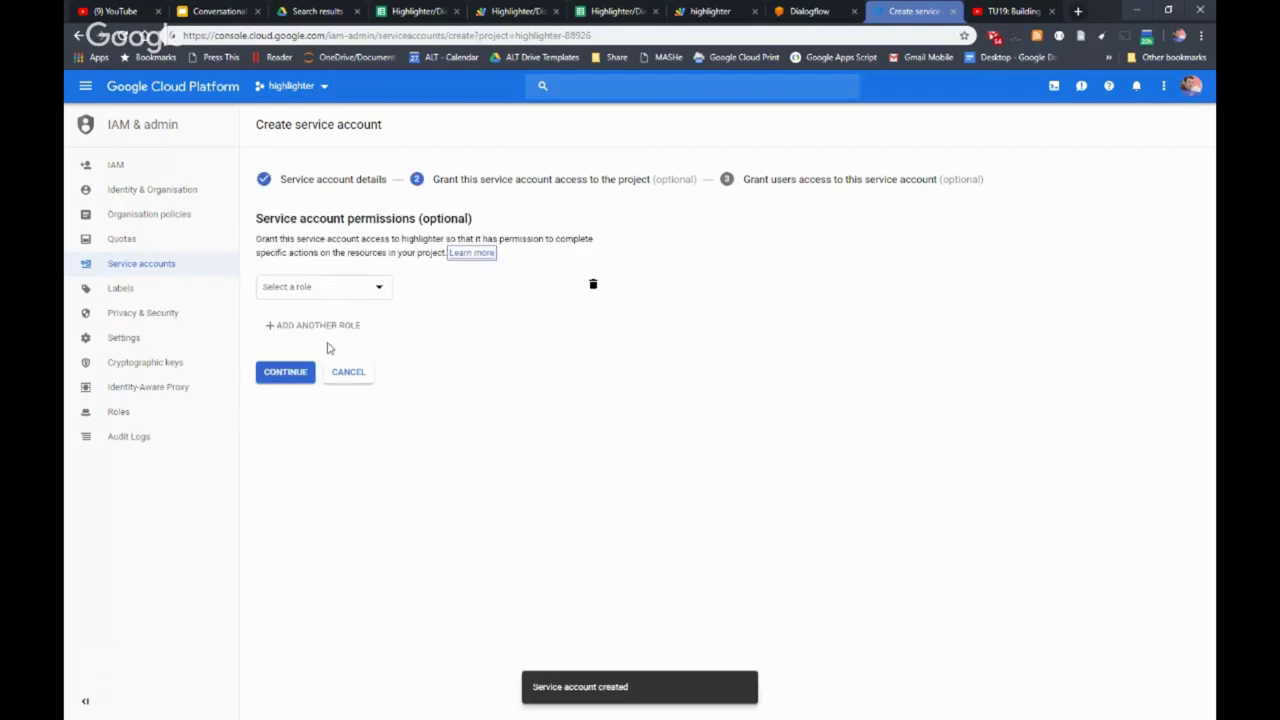
# - Grant the new service account the Dialogflow API Client role and continue to the user access stage
pyautogui.click(328, 287)
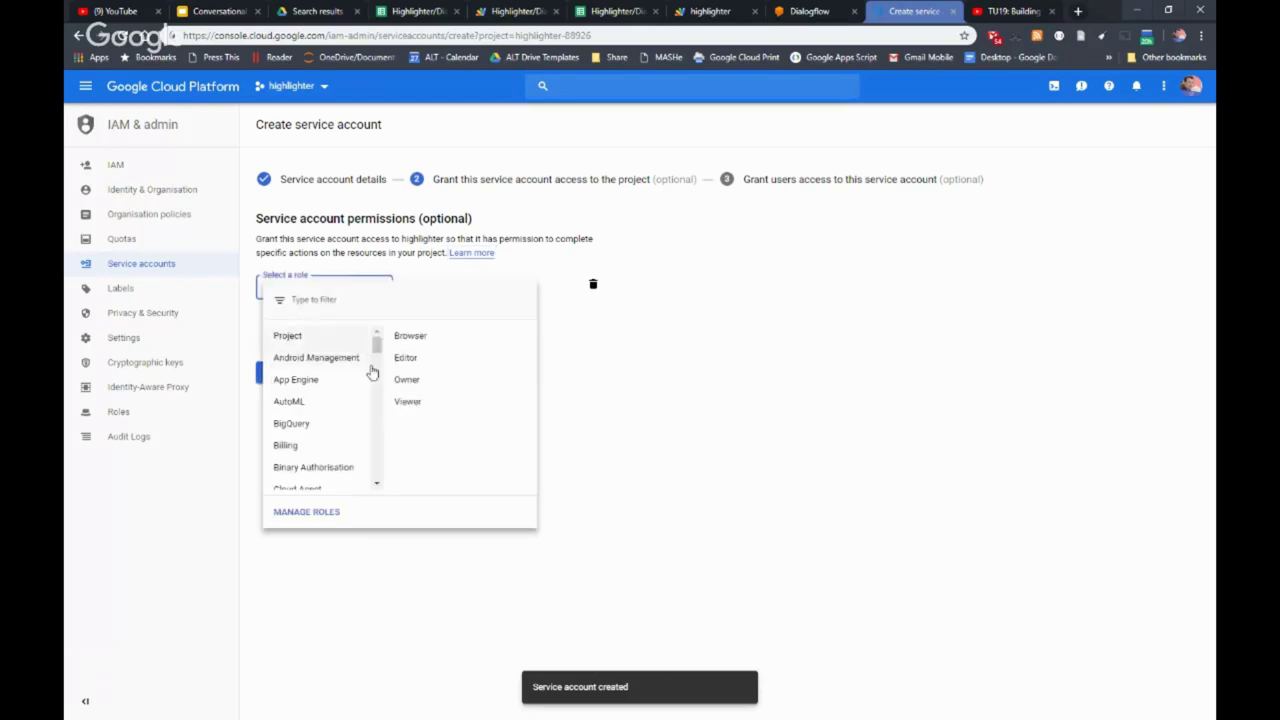
pyautogui.moveTo(377, 344); pyautogui.dragTo(377, 351)
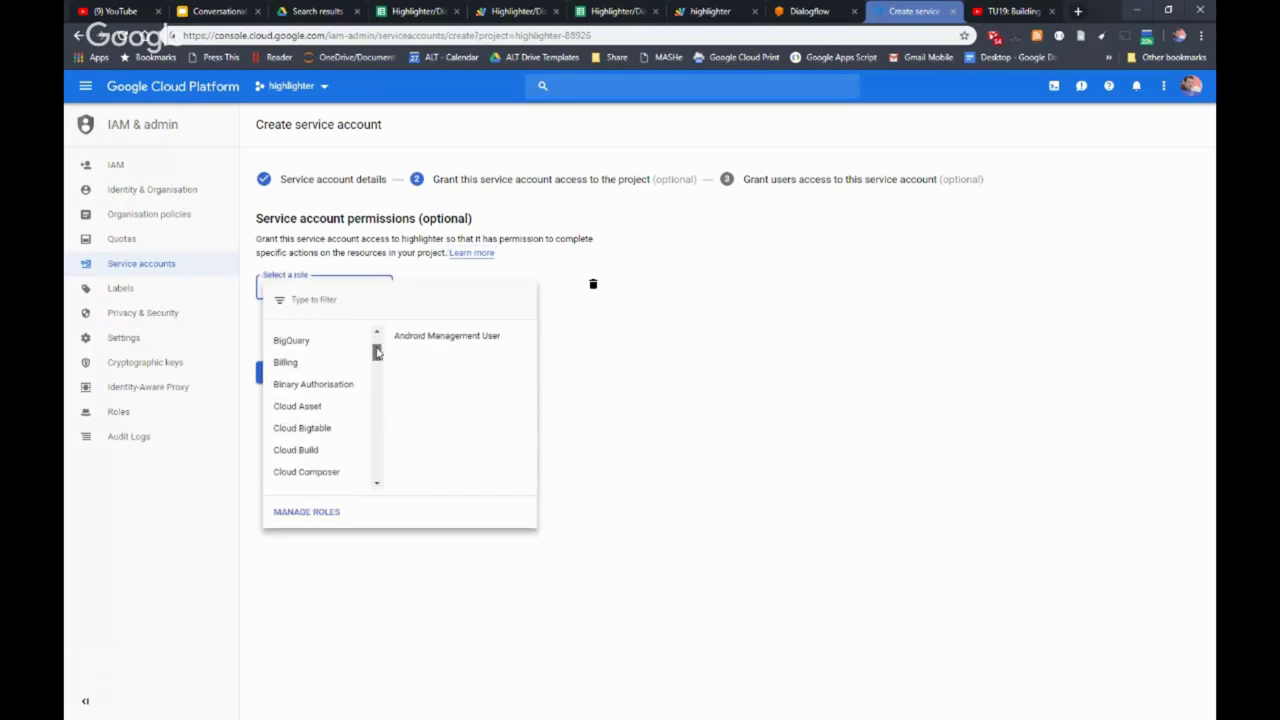
pyautogui.click(377, 331)
pyautogui.click(377, 331)
pyautogui.click(377, 331)
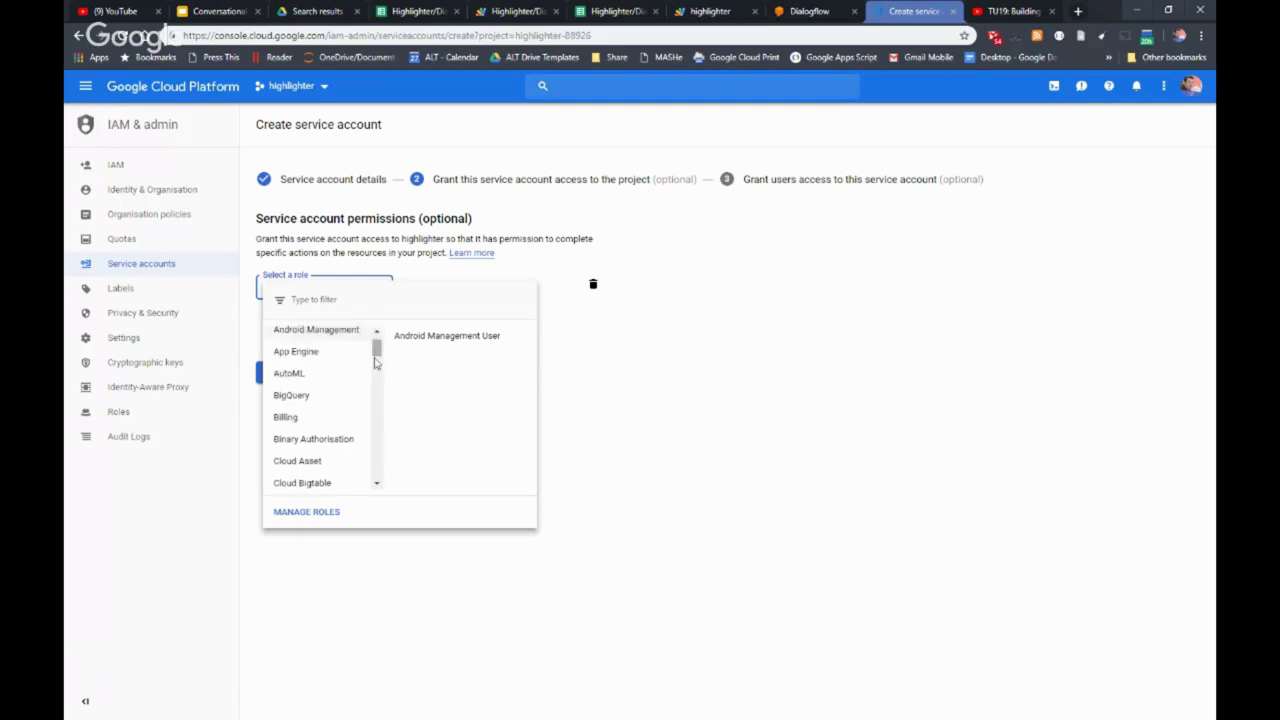
pyautogui.click(376, 486)
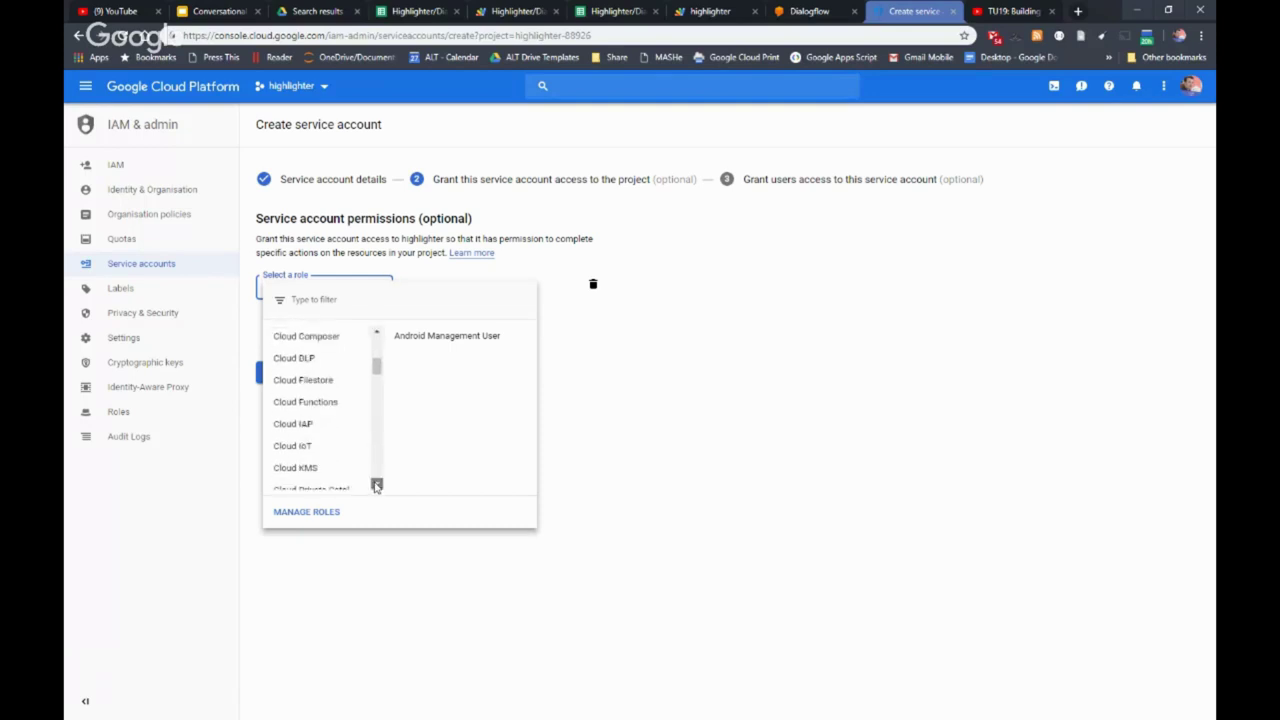
pyautogui.moveTo(376, 486); pyautogui.dragTo(375, 486)
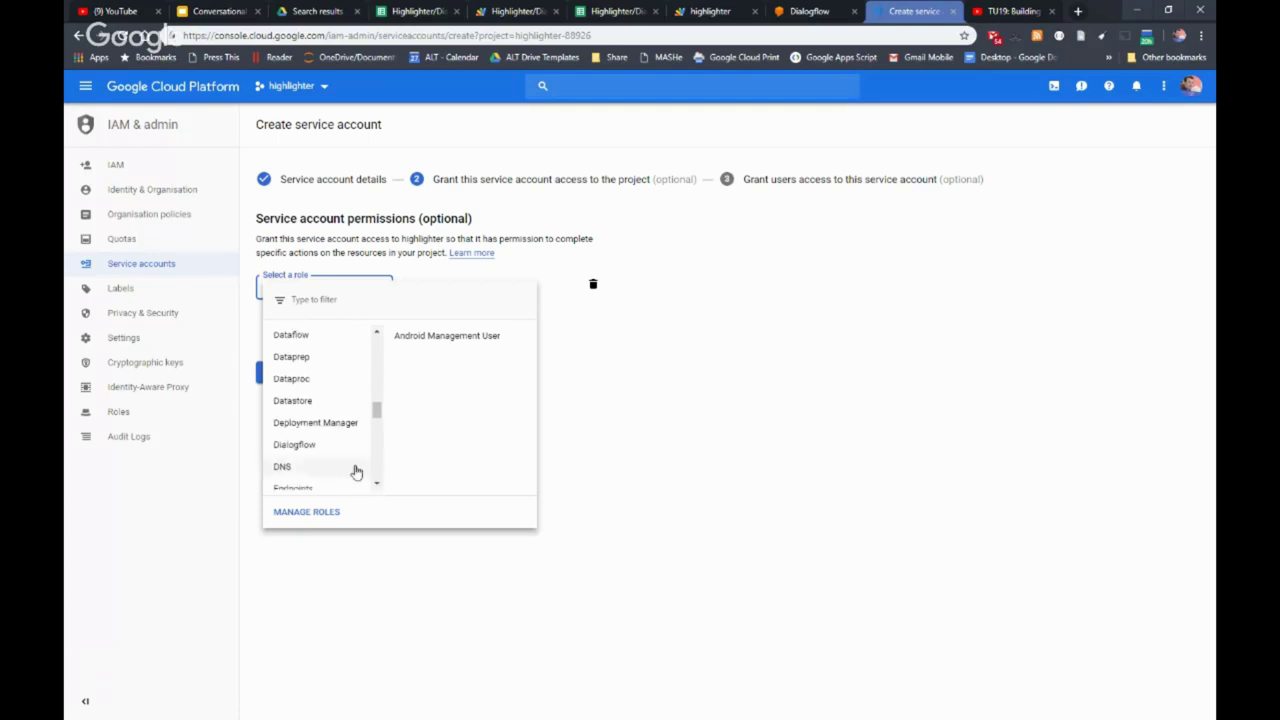
pyautogui.click(310, 444)
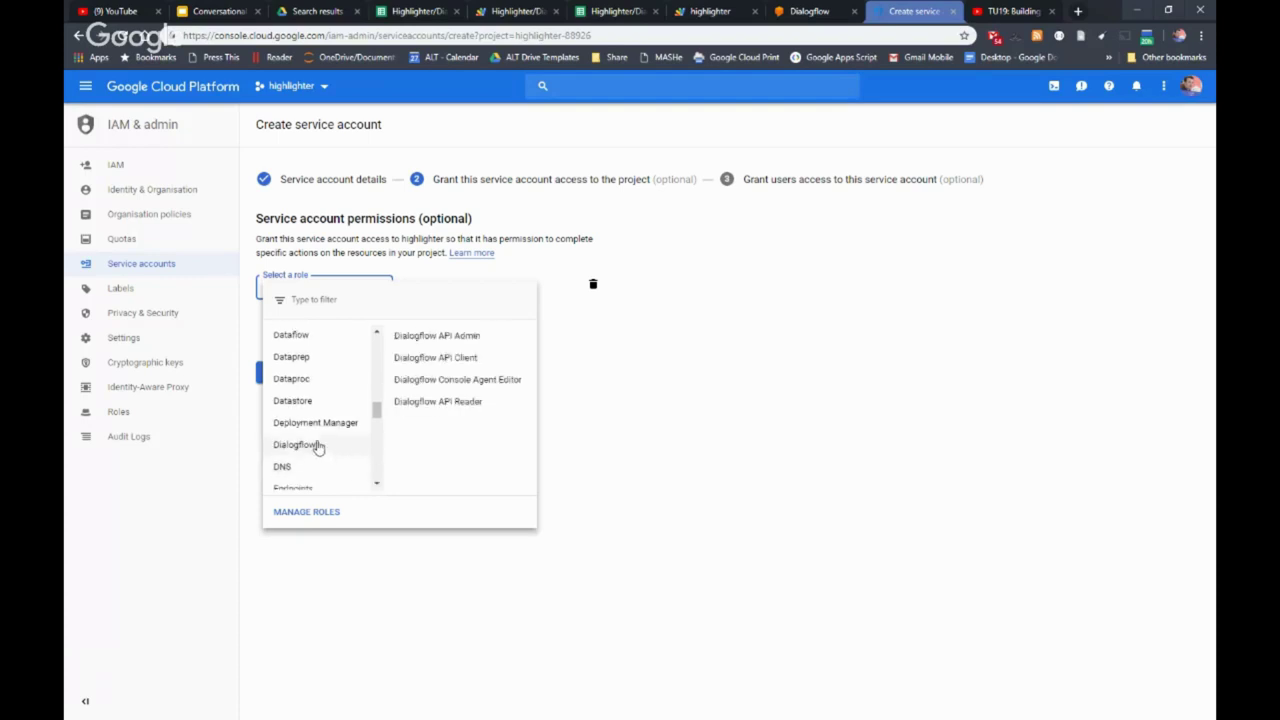
pyautogui.click(426, 362)
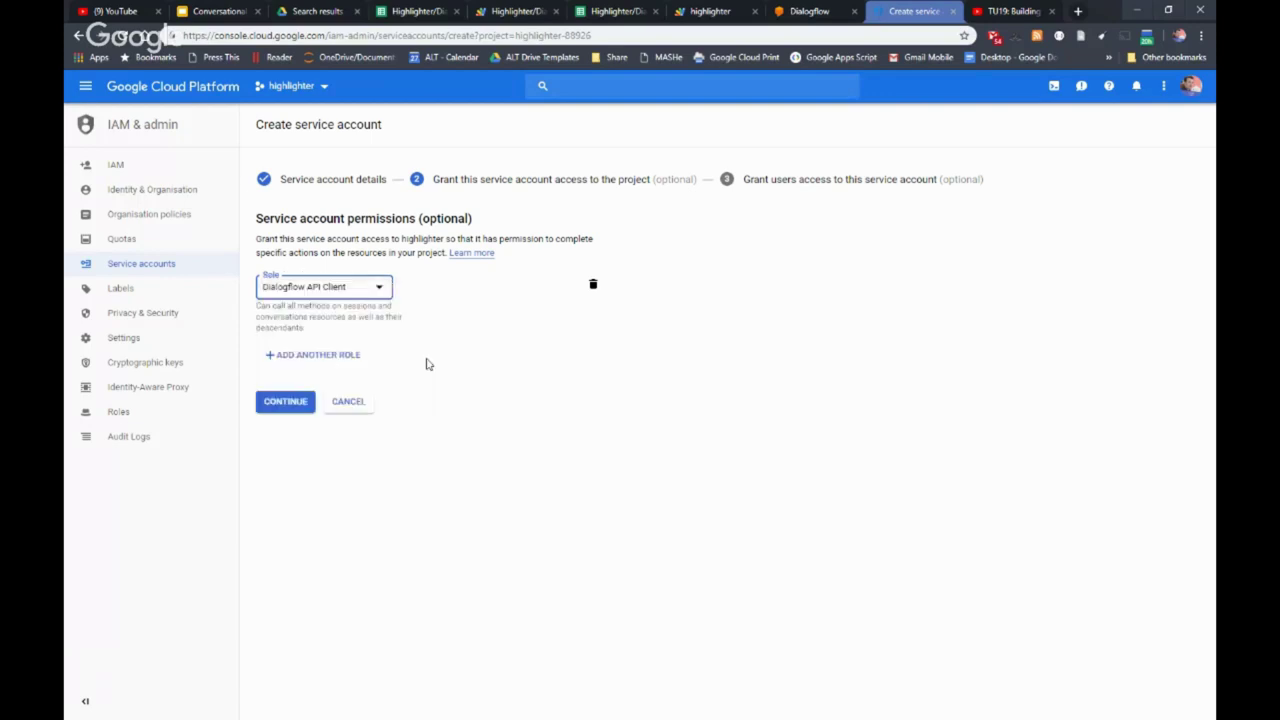
pyautogui.click(286, 402)
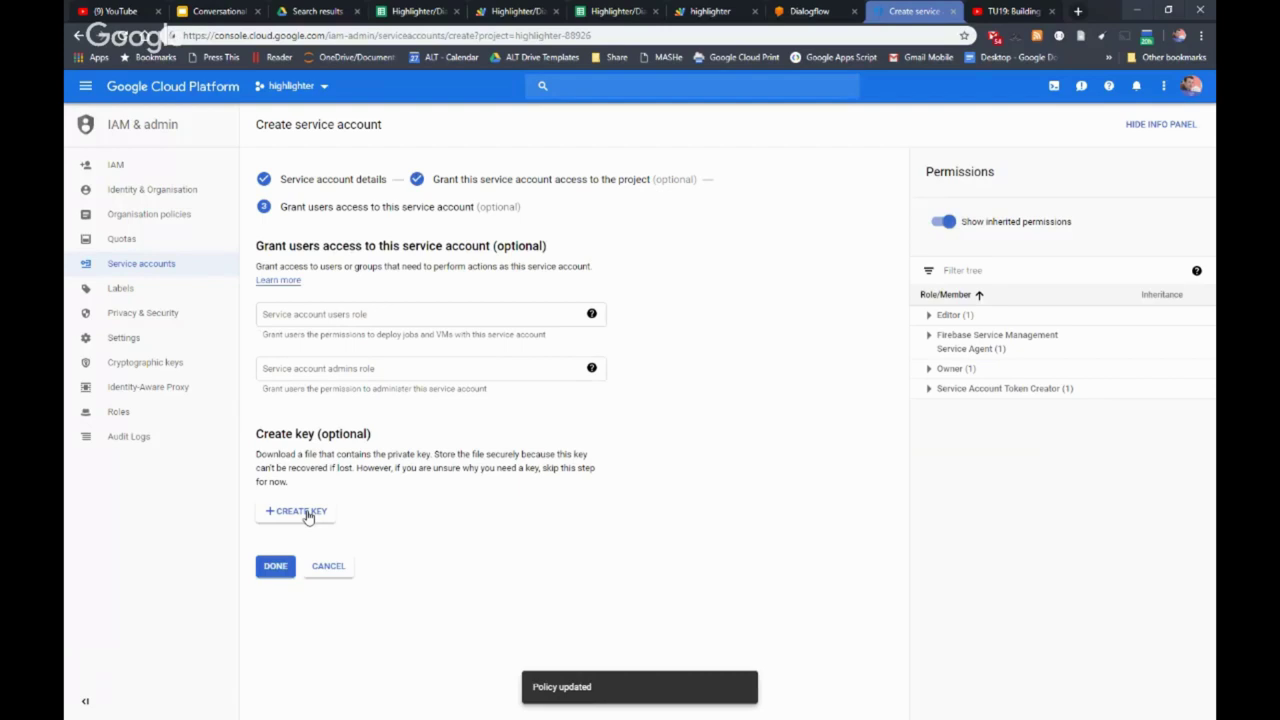
# - Create and download a JSON private key for the service account, and finish the account setup
pyautogui.click(307, 515)
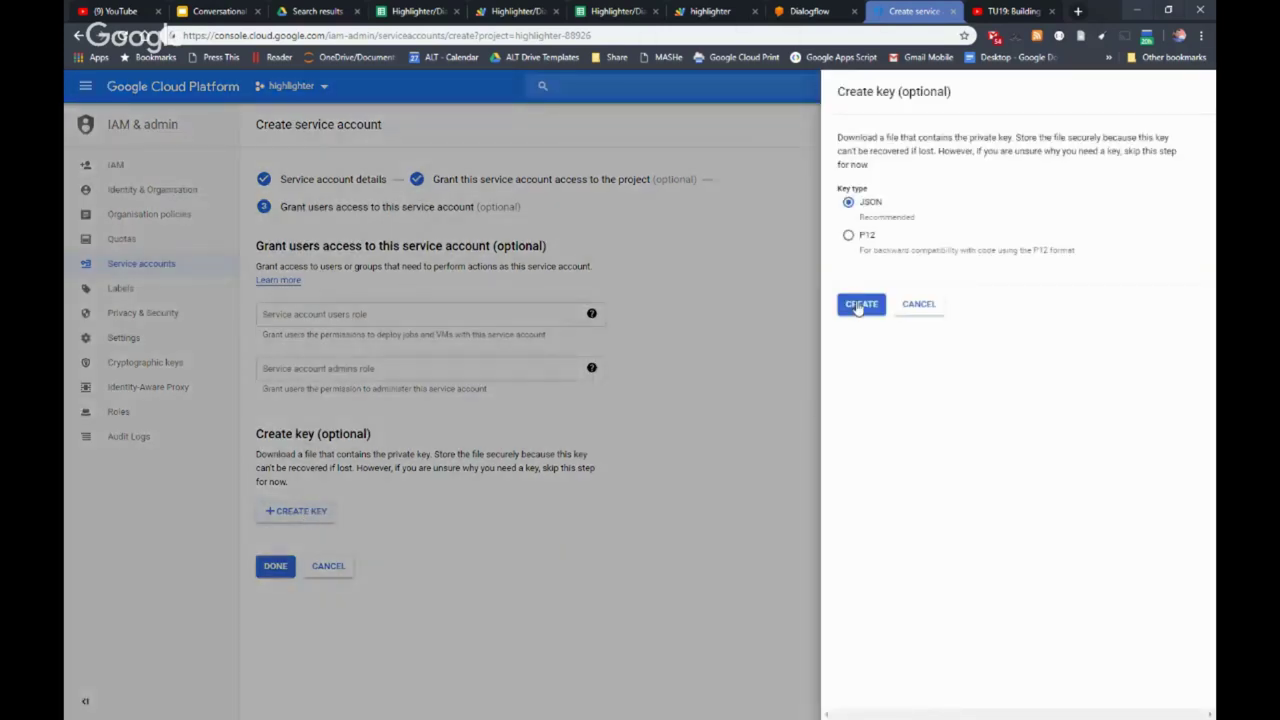
pyautogui.click(857, 306)
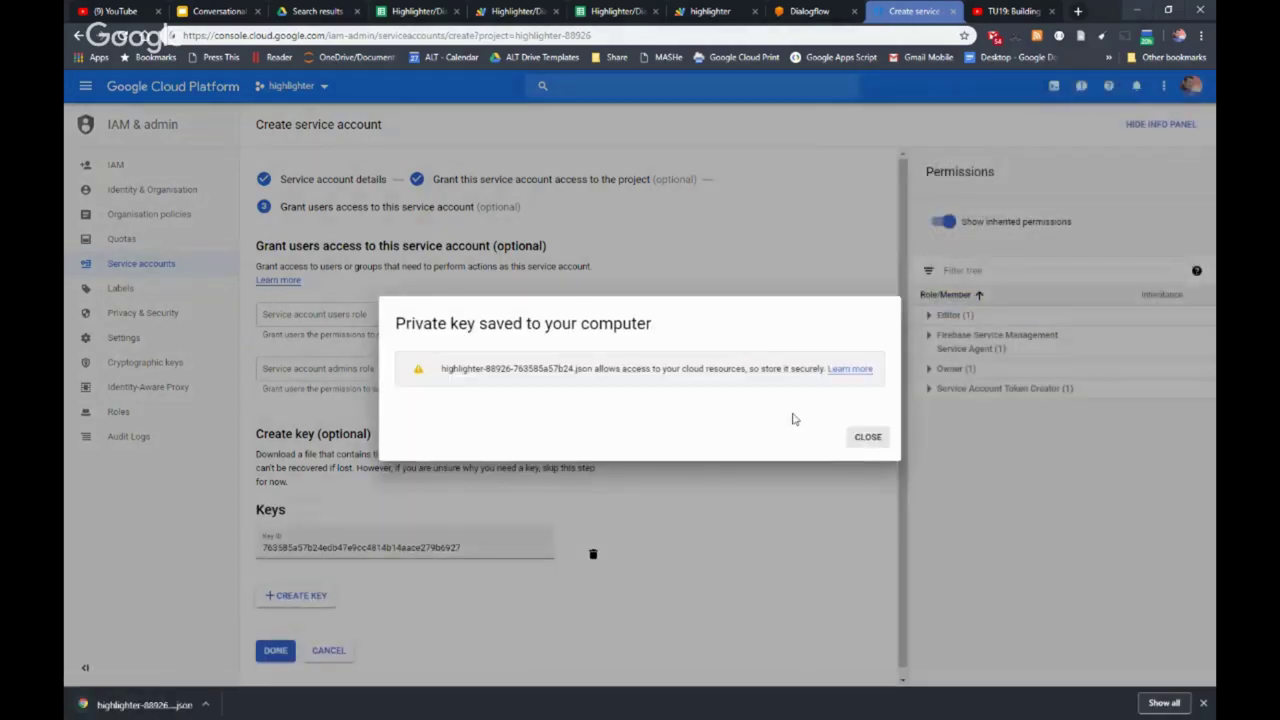
pyautogui.click(867, 437)
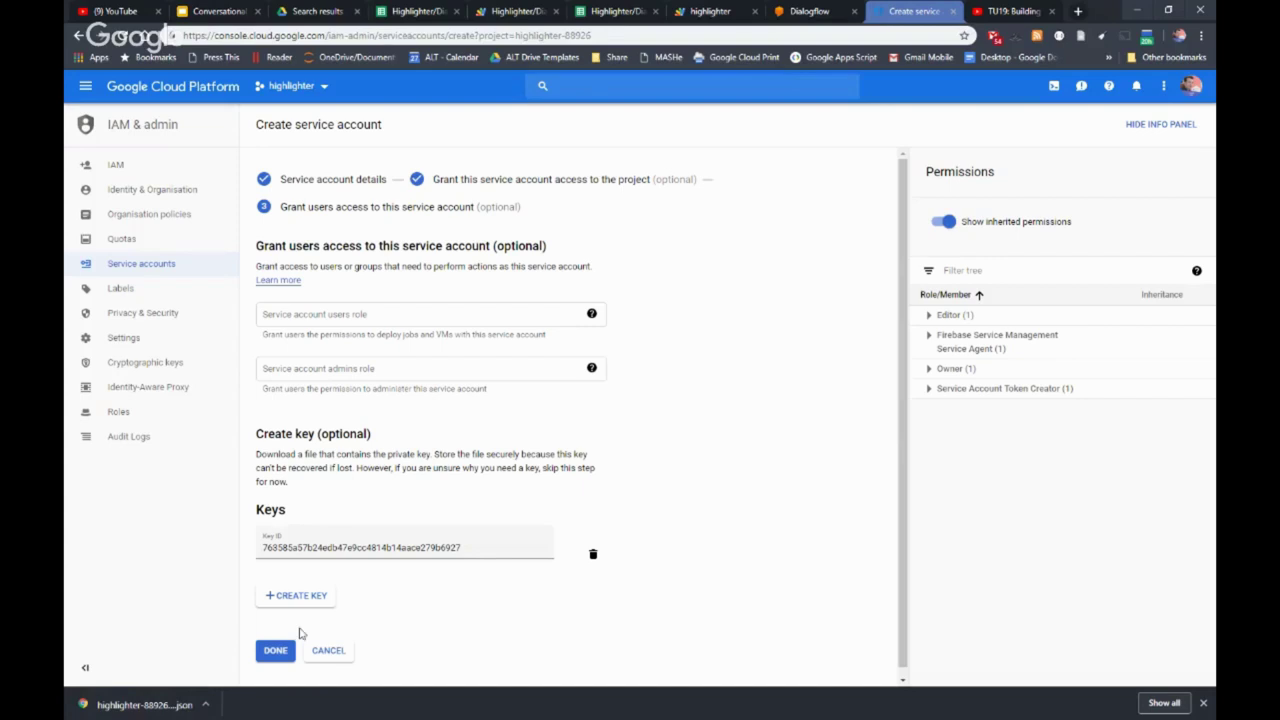
pyautogui.click(275, 652)
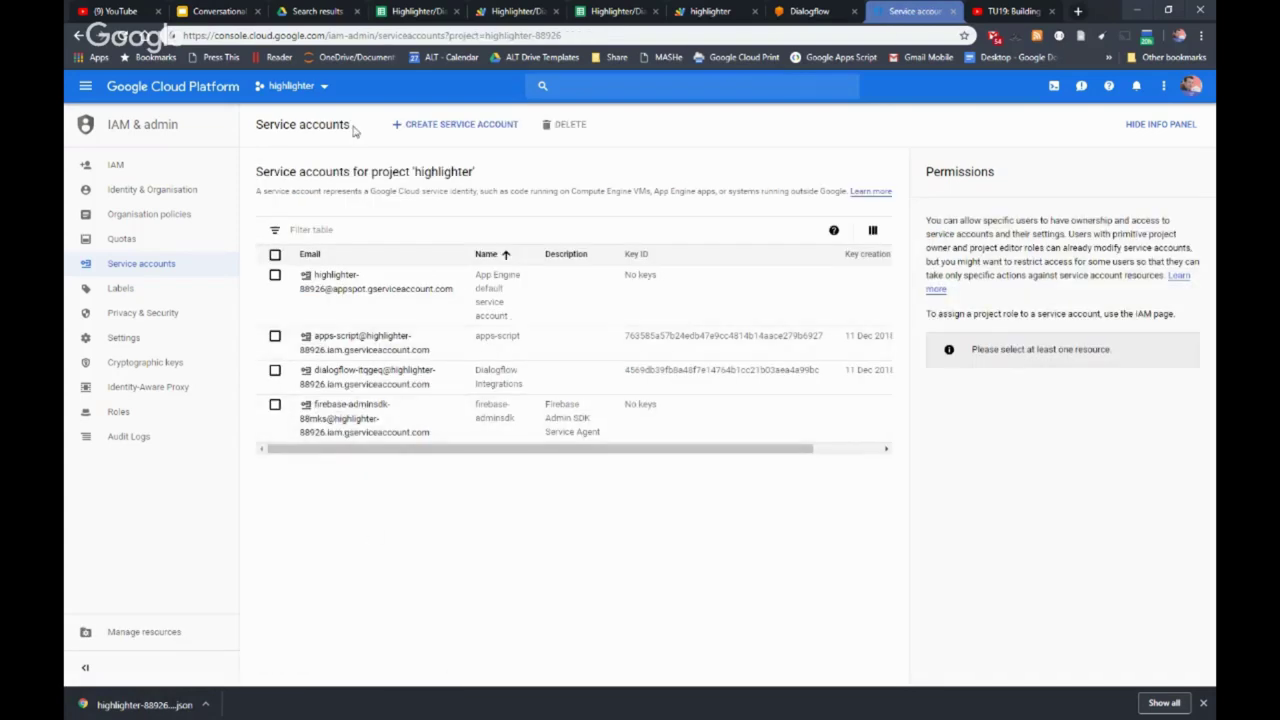
# - Switch to Google Drive and upload the downloaded JSON key file to My Drive
pyautogui.click(315, 12)
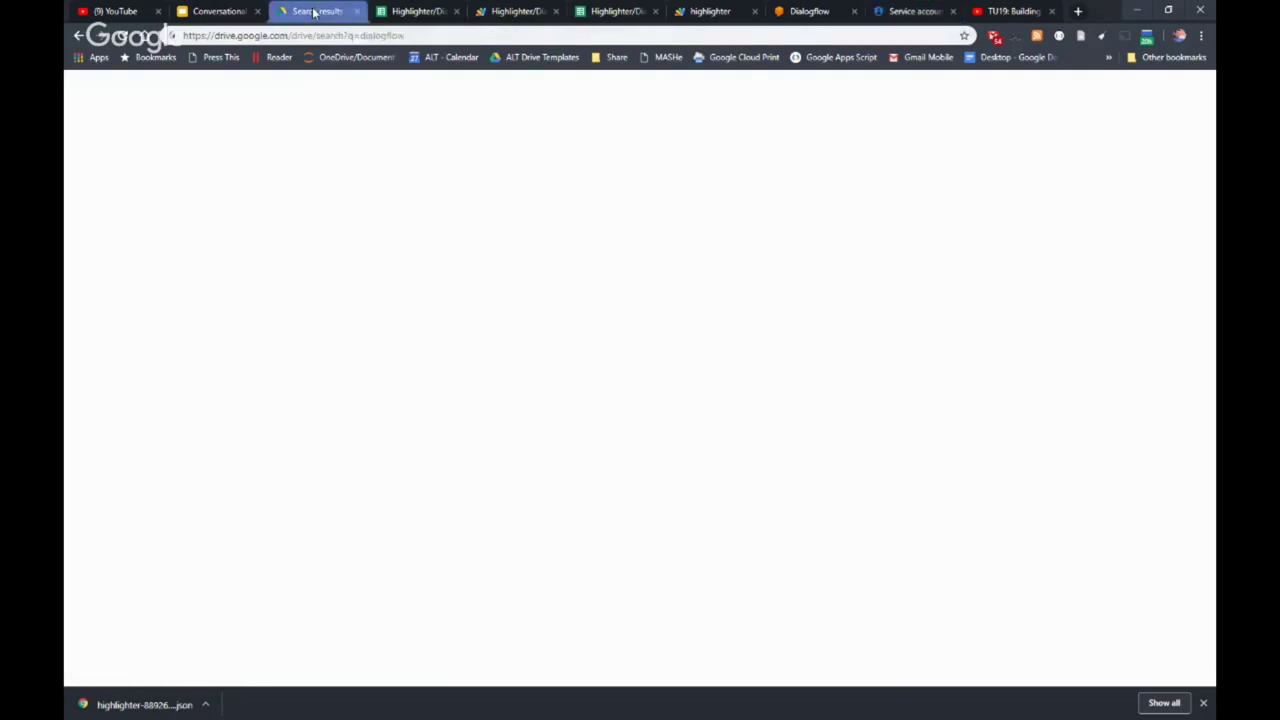
pyautogui.click(155, 188)
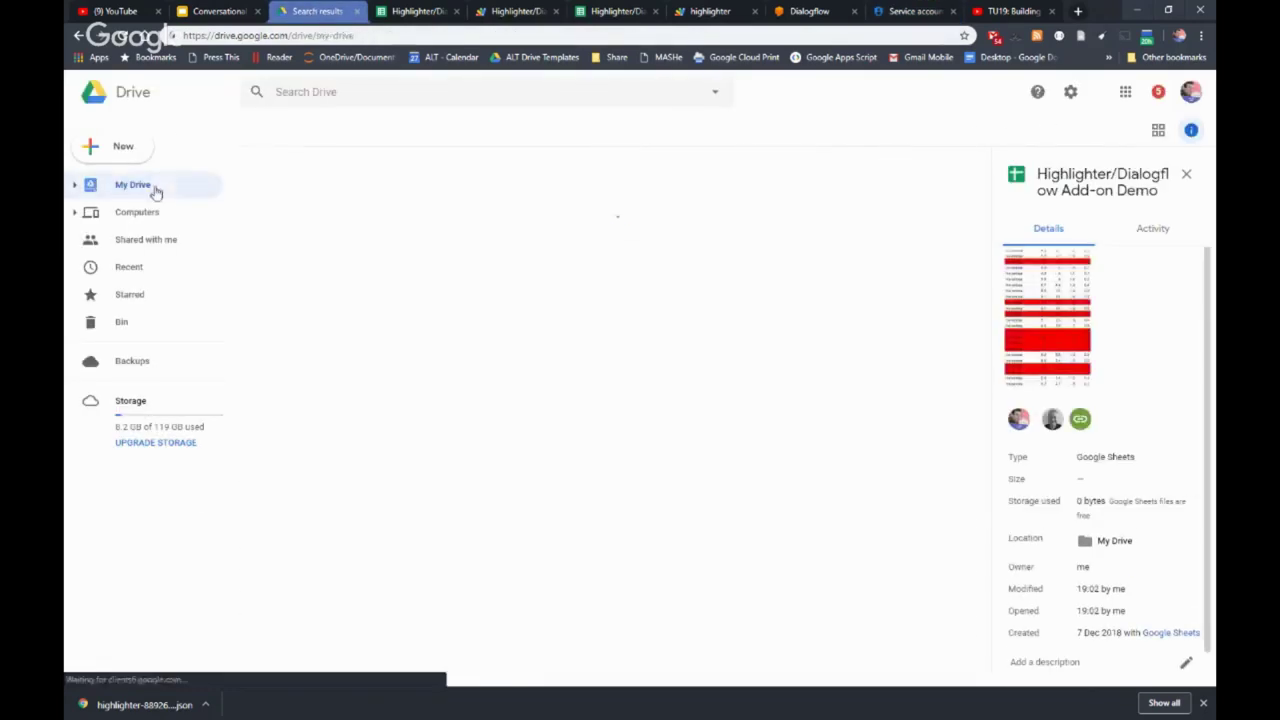
pyautogui.moveTo(150, 712)
pyautogui.mouseDown()
pyautogui.moveTo(460, 554)
pyautogui.moveTo(463, 566)
pyautogui.mouseUp()
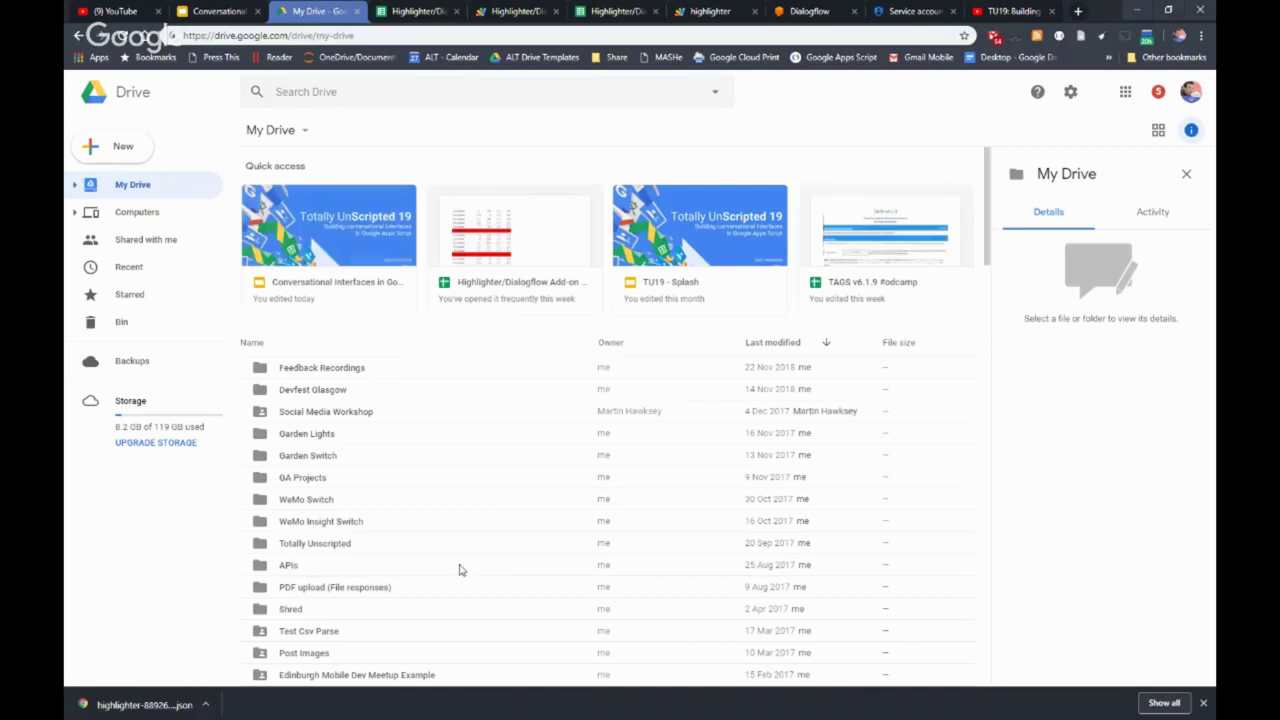
# - Open the uploaded JSON key file, copy its name without renaming it, and close the preview
pyautogui.scroll(-3, 750, 610)
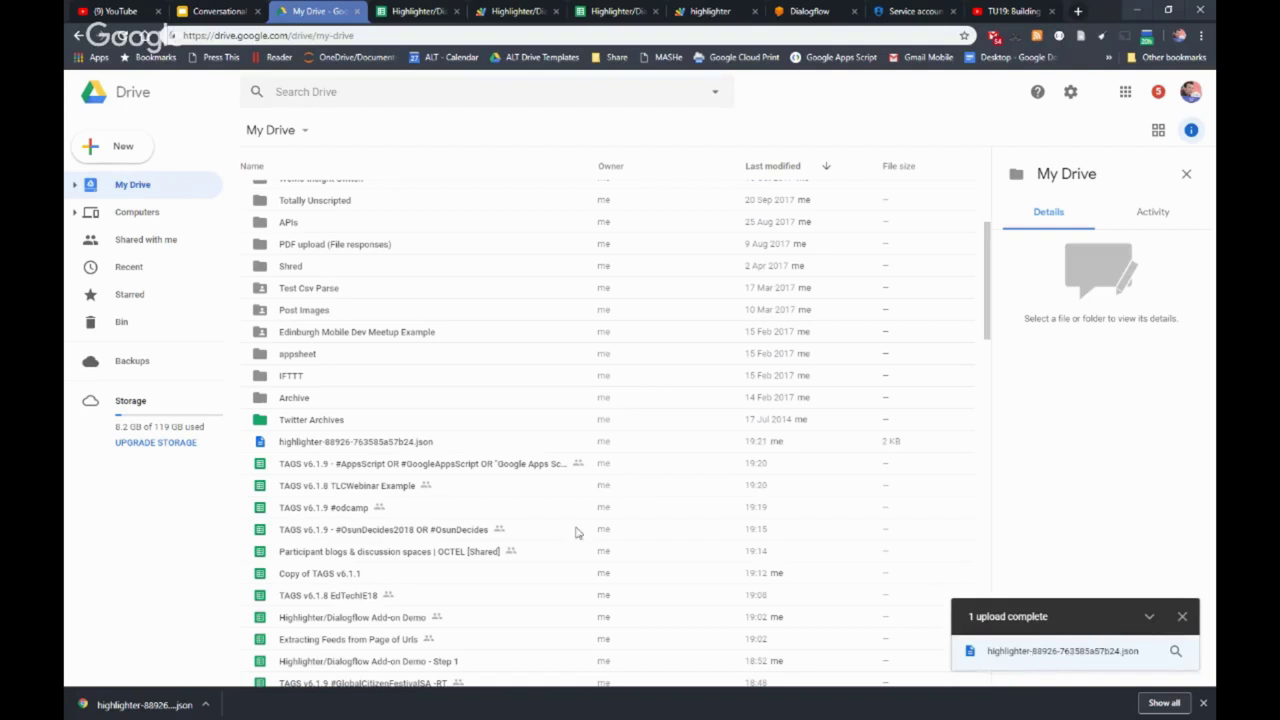
pyautogui.doubleClick(355, 441)
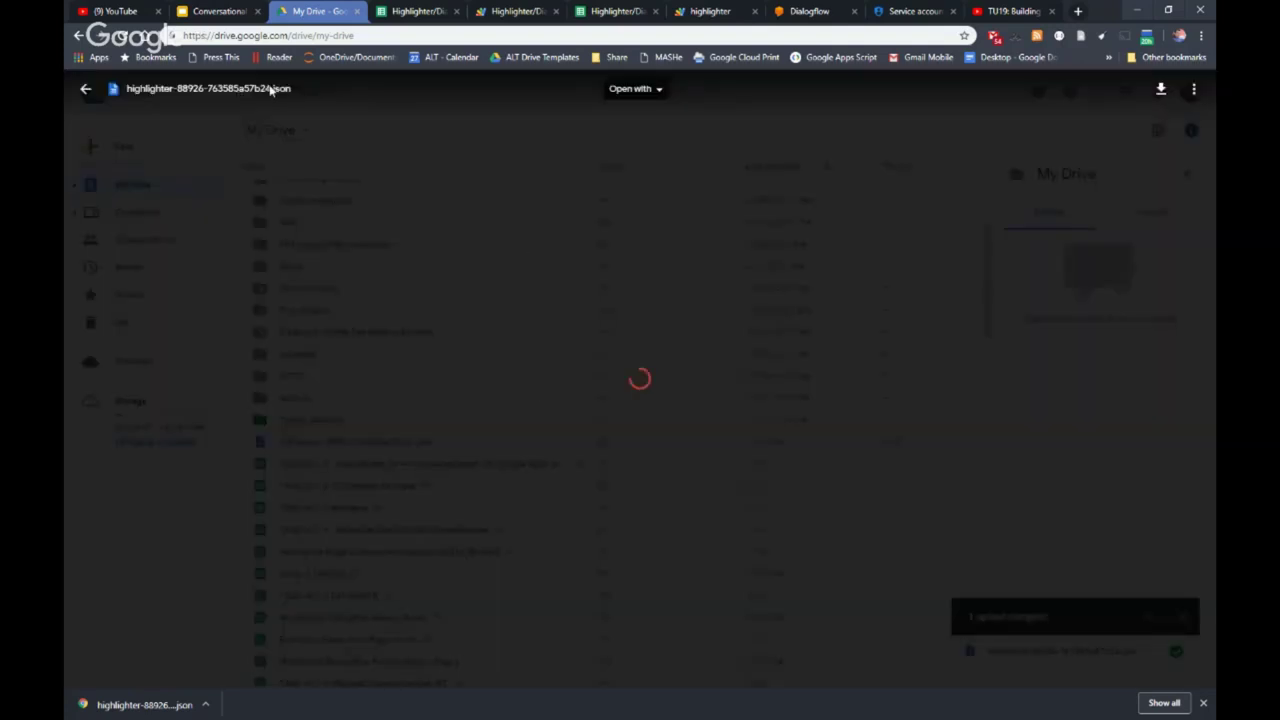
pyautogui.click(203, 90)
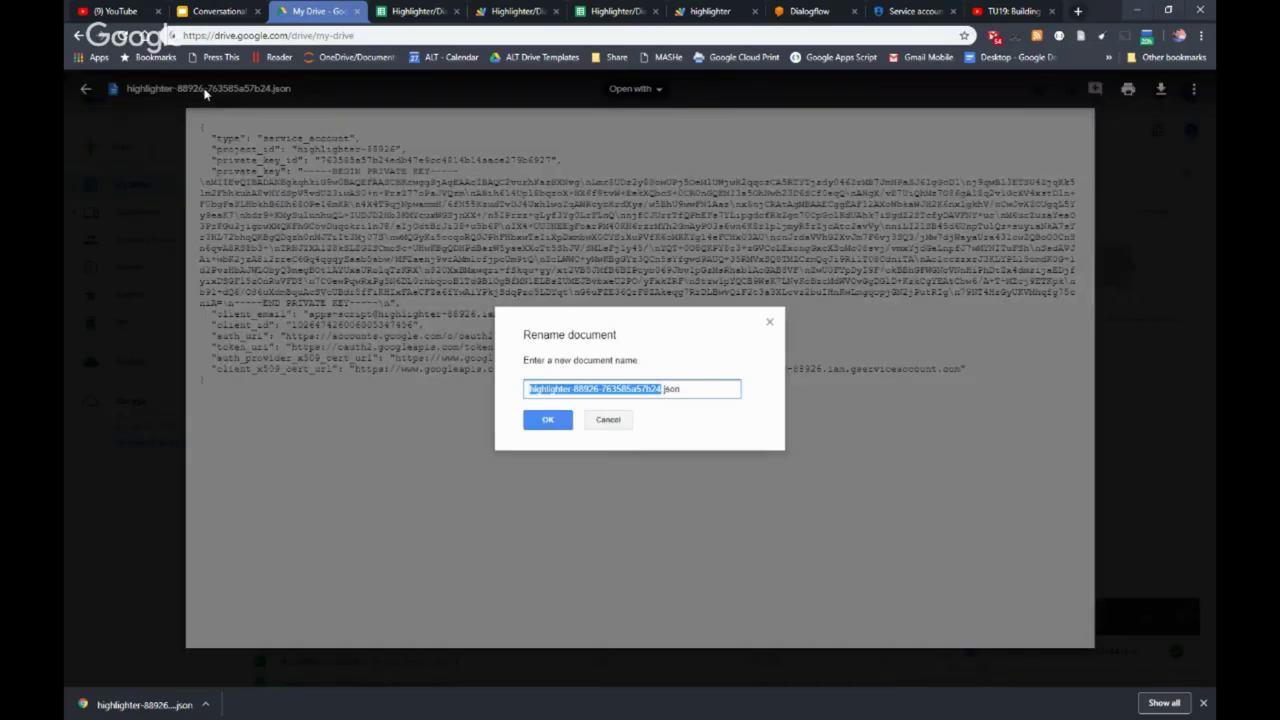
pyautogui.hotkey('ctrl', 'a')
pyautogui.hotkey('ctrl', 'c')
pyautogui.click(548, 420)
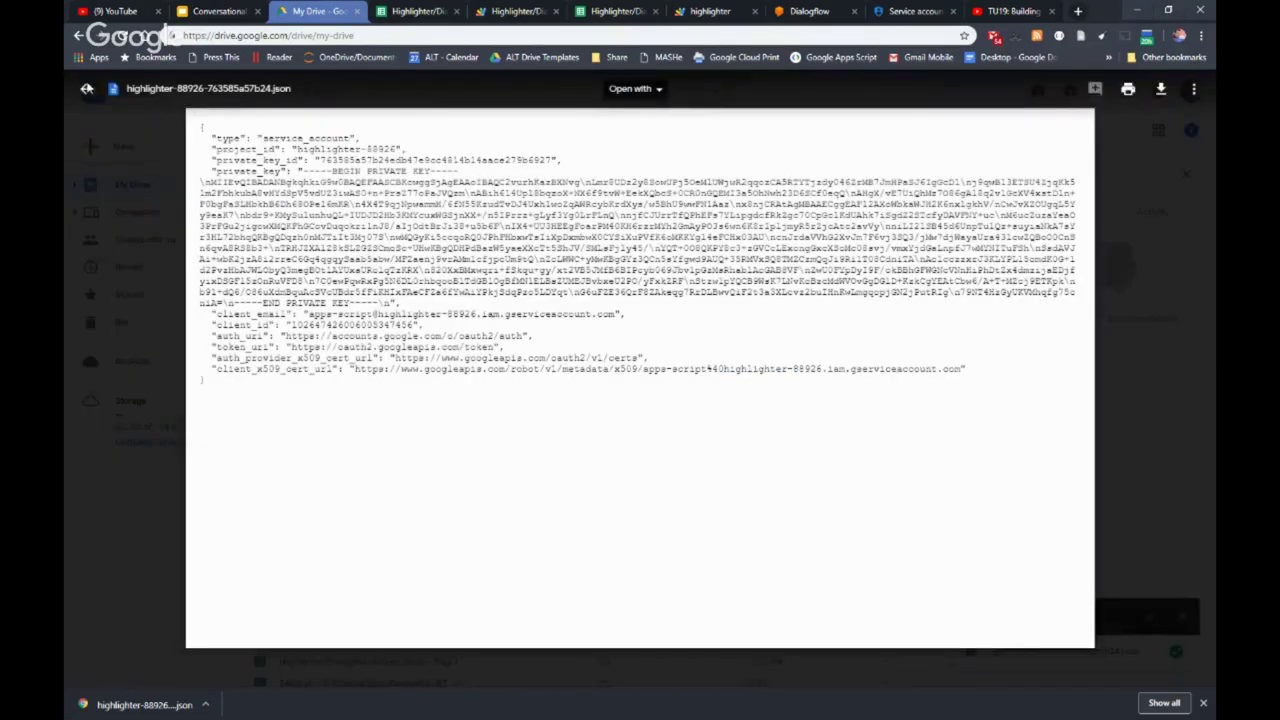
pyautogui.click(85, 90)
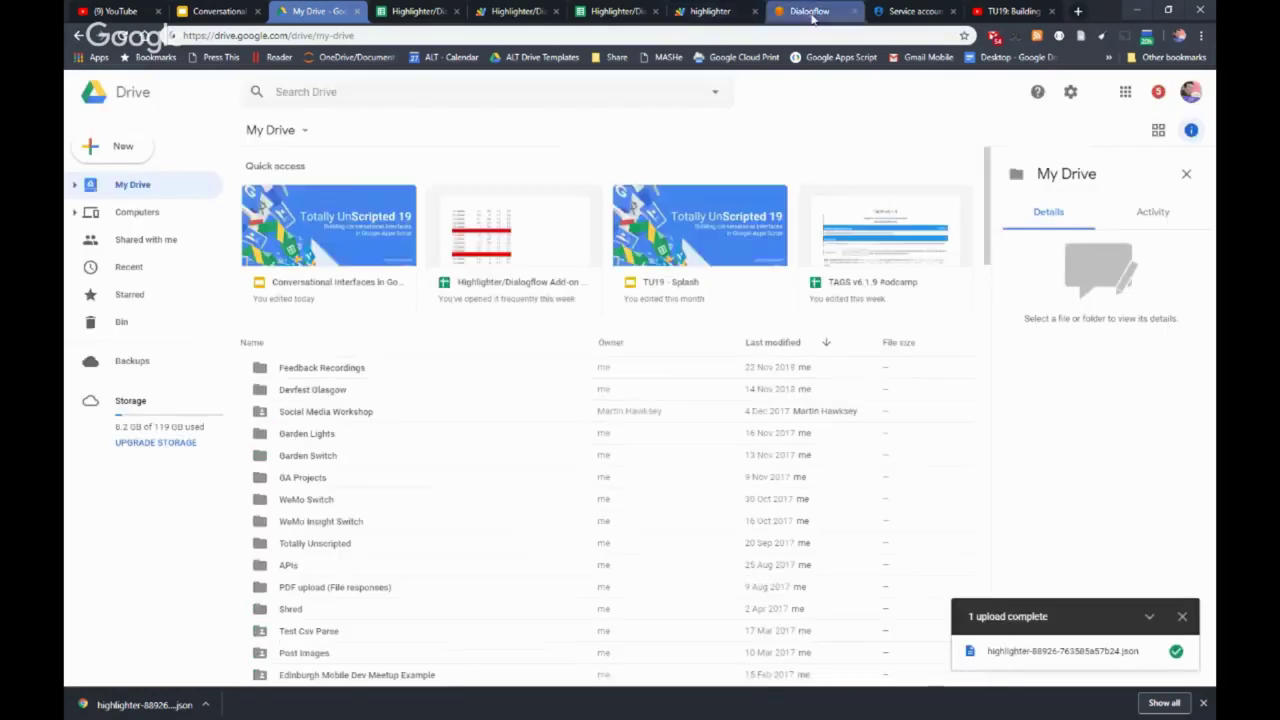
# - Switch to the highlighter Apps Script project and check which libraries it includes
pyautogui.click(705, 11)
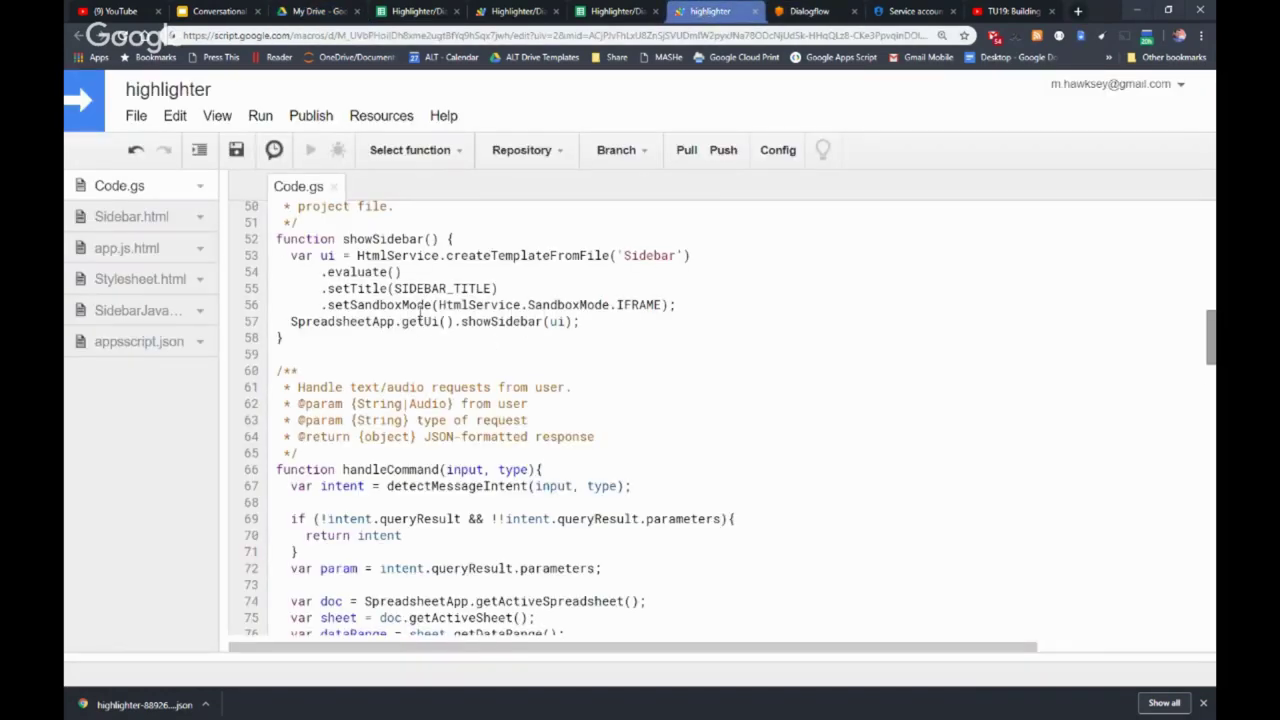
pyautogui.scroll(7, 420, 318)
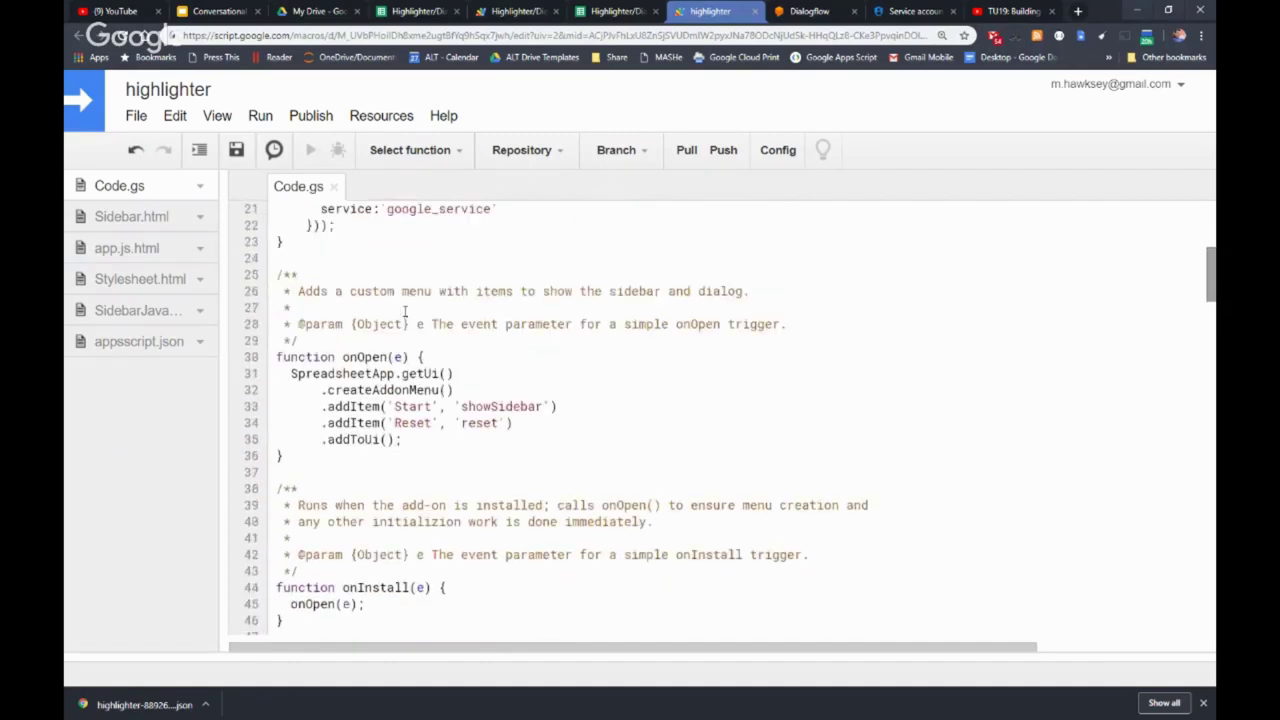
pyautogui.scroll(1, 405, 312)
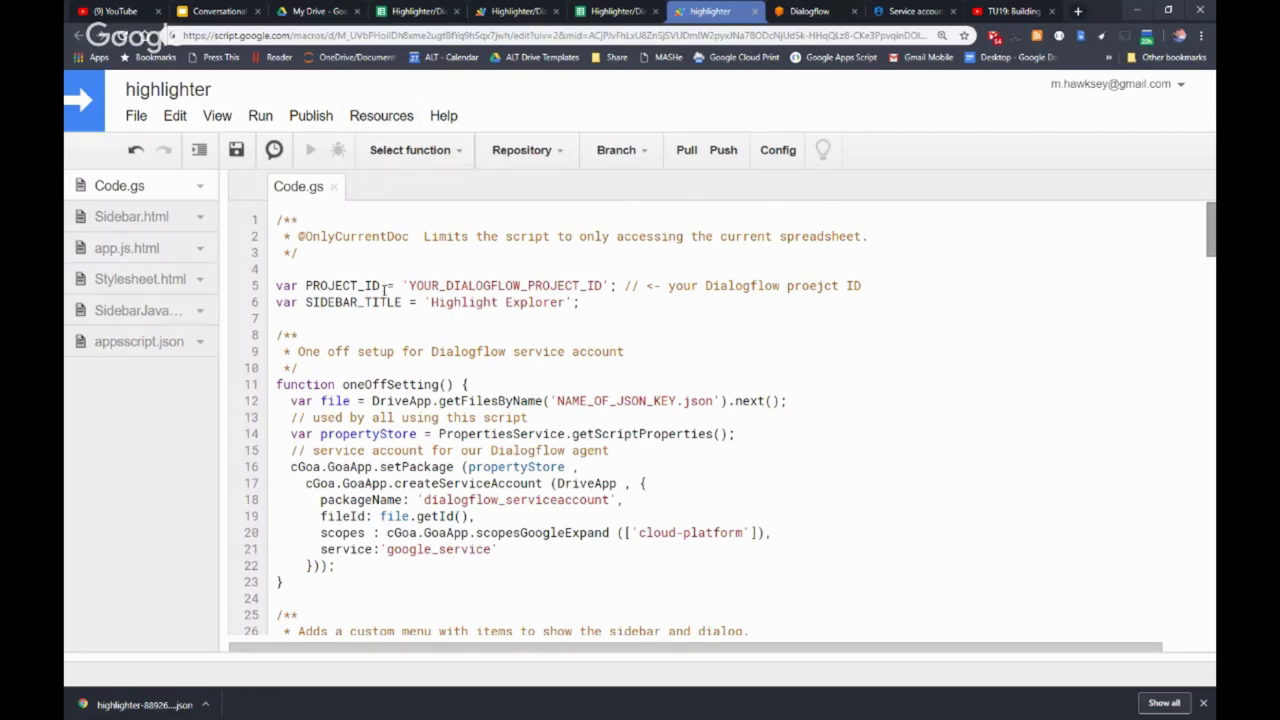
pyautogui.click(393, 121)
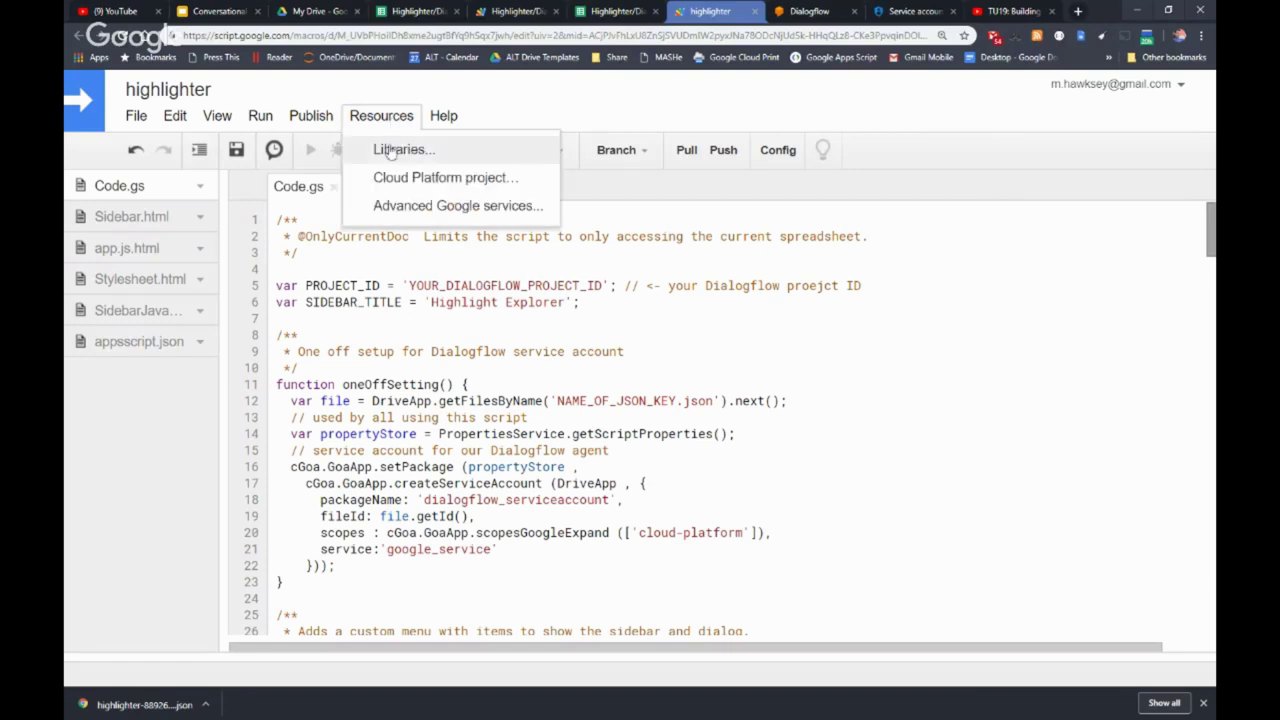
pyautogui.click(390, 158)
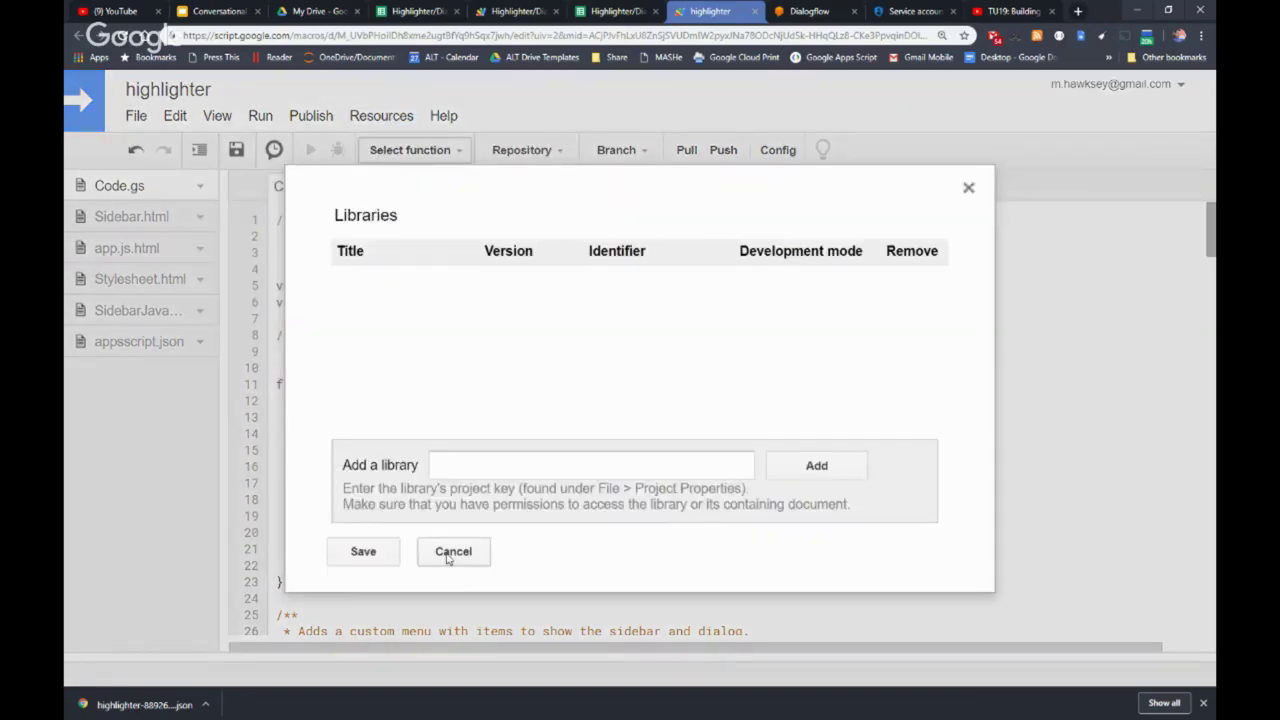
pyautogui.click(451, 554)
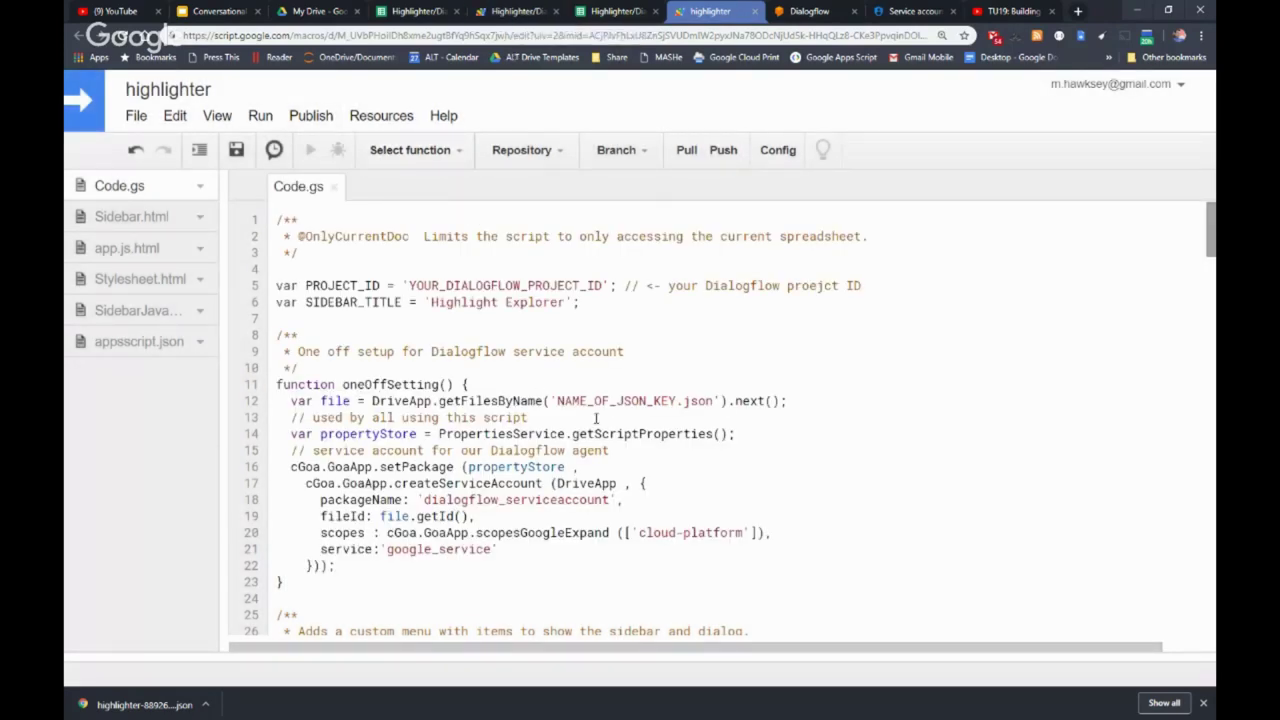
# - Replace the NAME_OF_JSON_KEY placeholder in the oneOffSetting function with the copied key file name
pyautogui.moveTo(677, 400); pyautogui.dragTo(557, 400)
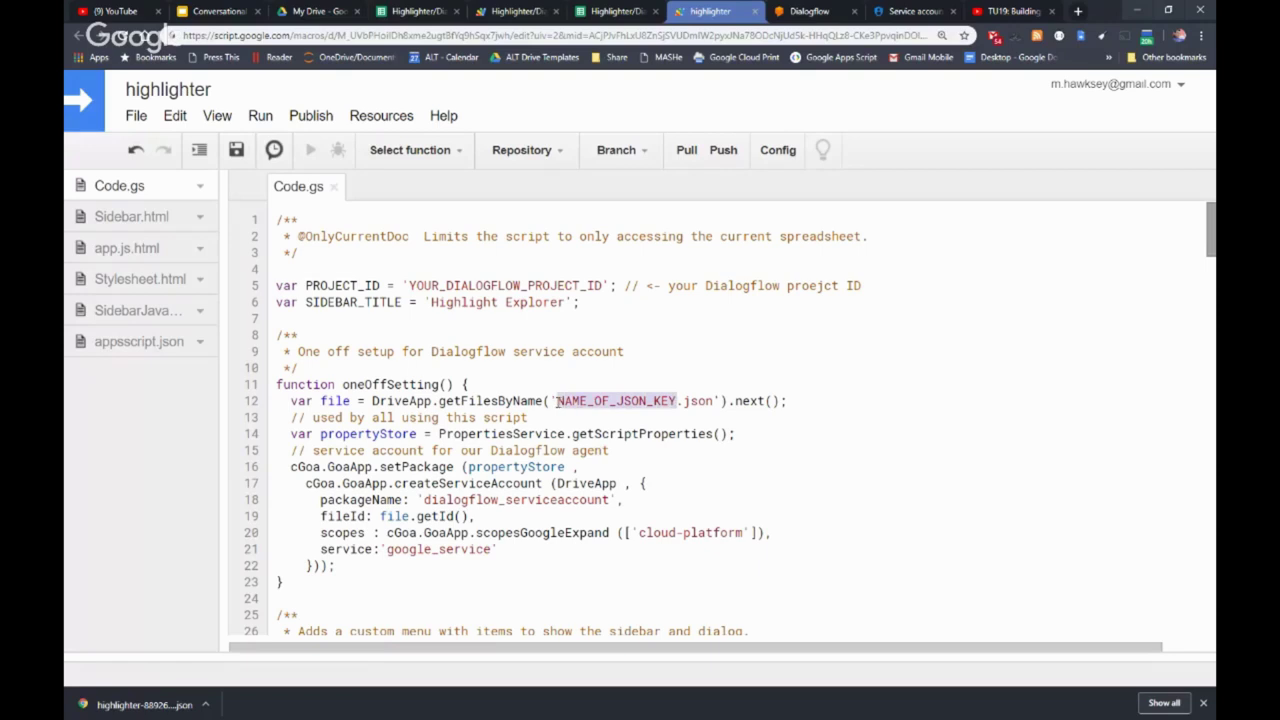
pyautogui.hotkey('ctrl', 'v')
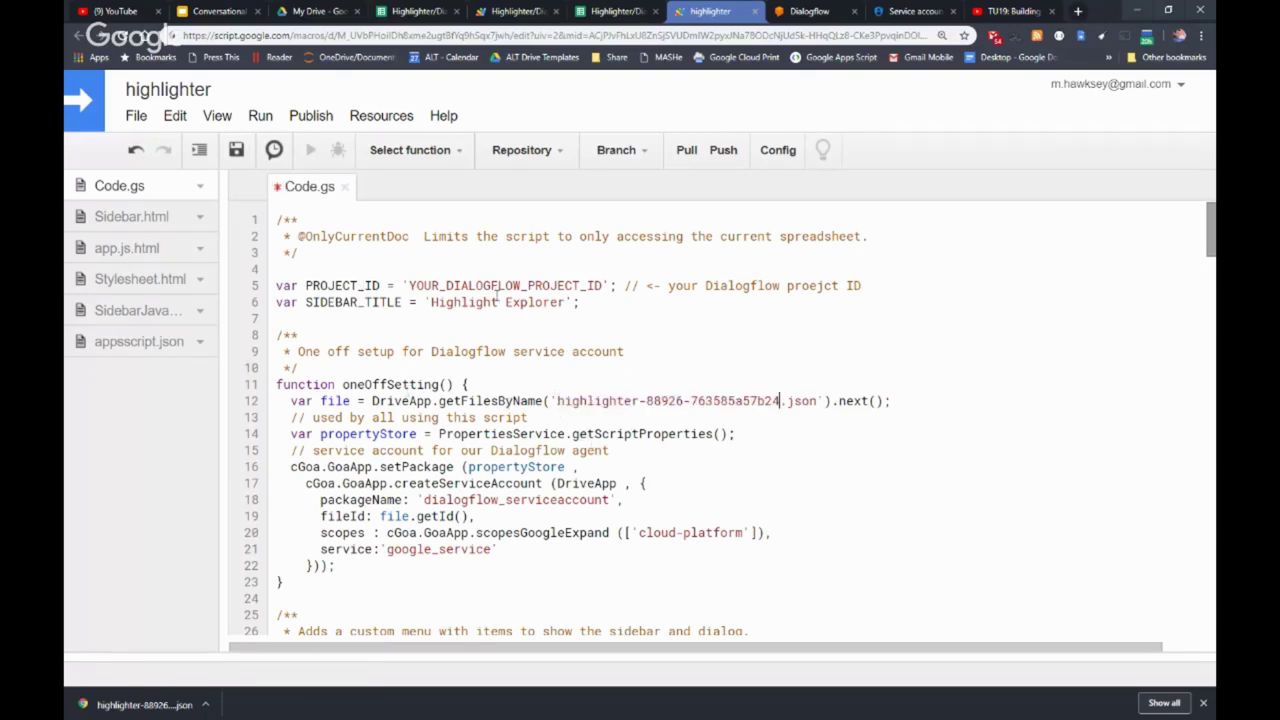
# - Switch to the Highlighter/Dialogflow Add-on Demo project and copy the dependencies block from its appsscript.json manifest
pyautogui.click(505, 11)
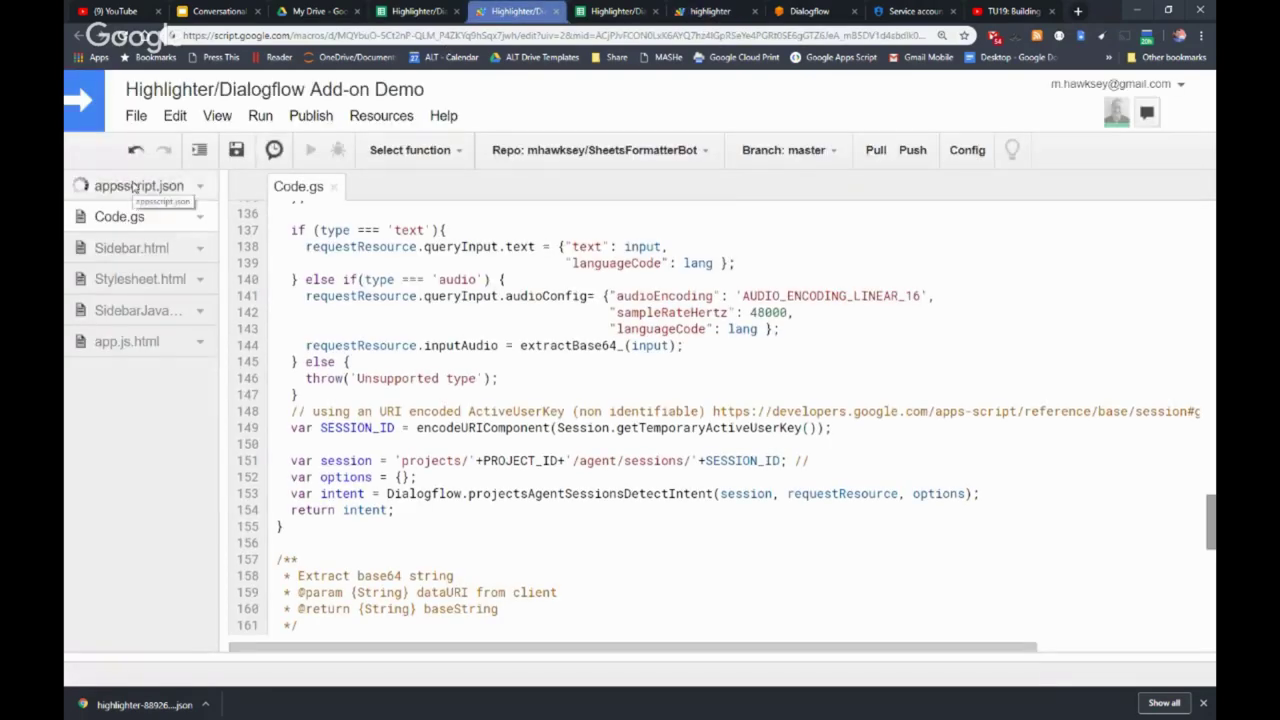
pyautogui.click(139, 186)
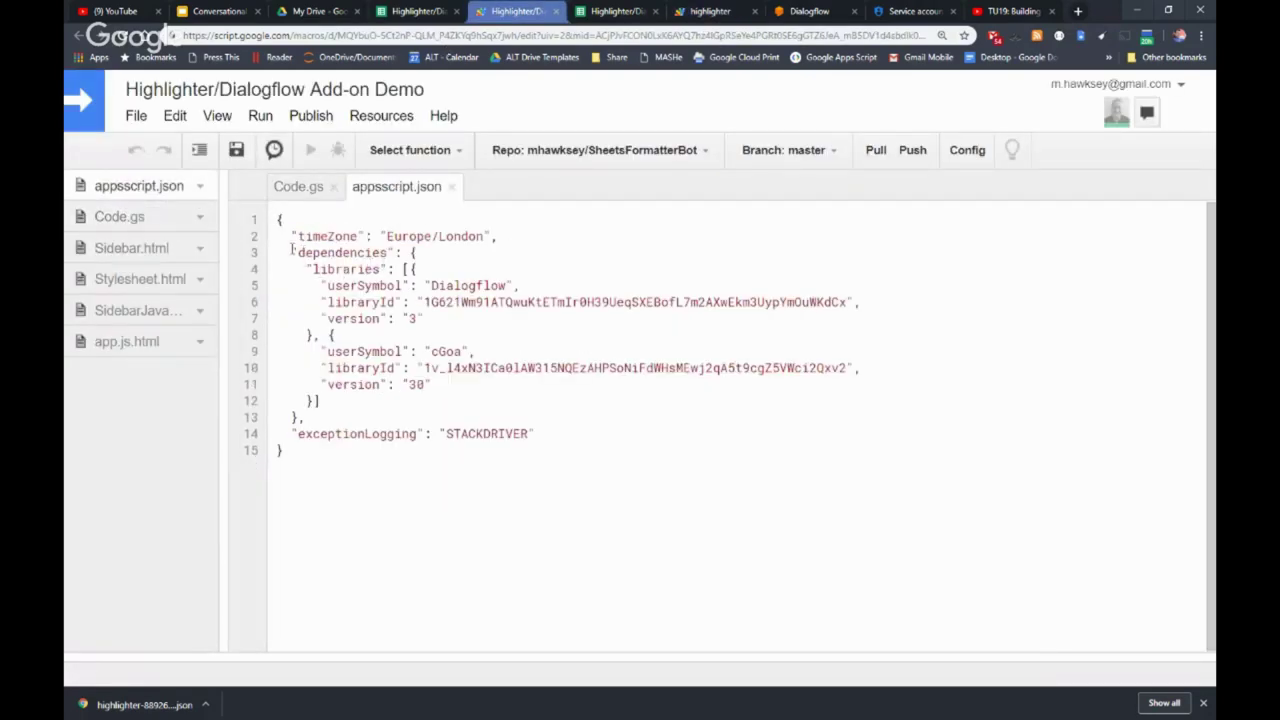
pyautogui.moveTo(292, 252); pyautogui.dragTo(325, 415)
pyautogui.hotkey('ctrl', 'c')
# - Replace the empty dependencies block in the highlighter project's appsscript.json with the copied Dialogflow and cGoa libraries, and save the file
pyautogui.click(710, 11)
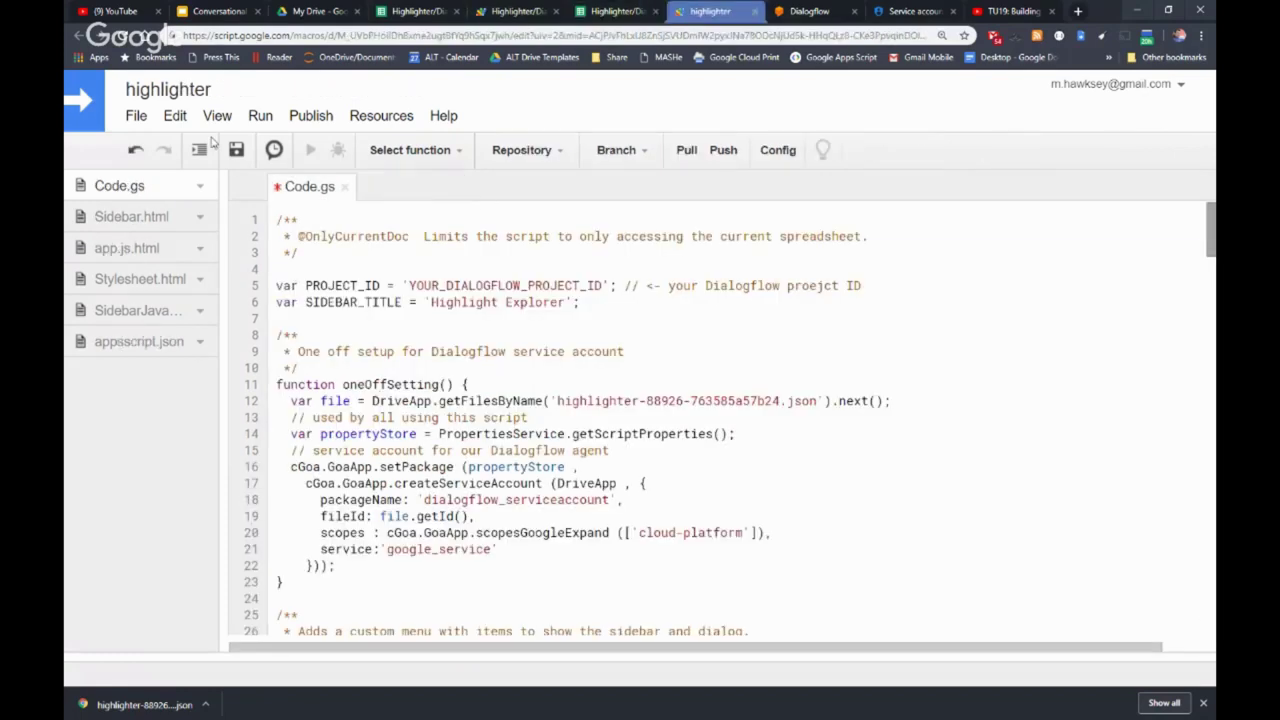
pyautogui.click(218, 117)
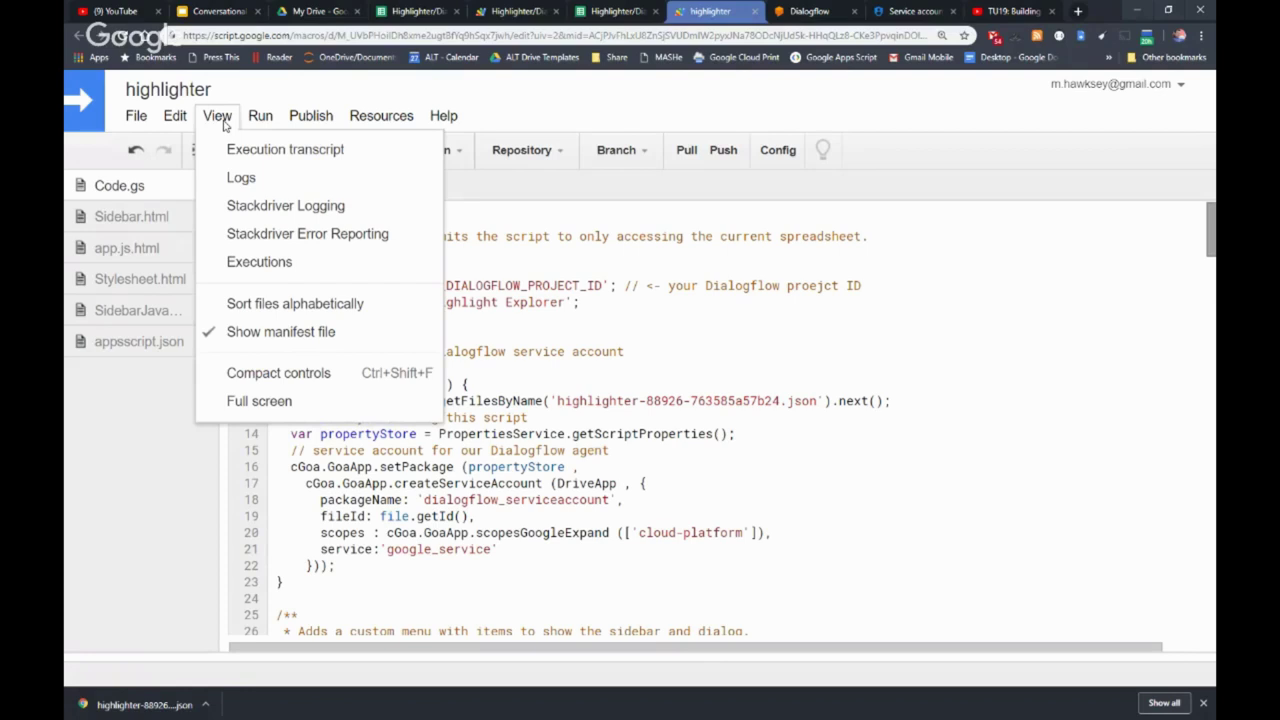
pyautogui.click(220, 117)
pyautogui.click(139, 341)
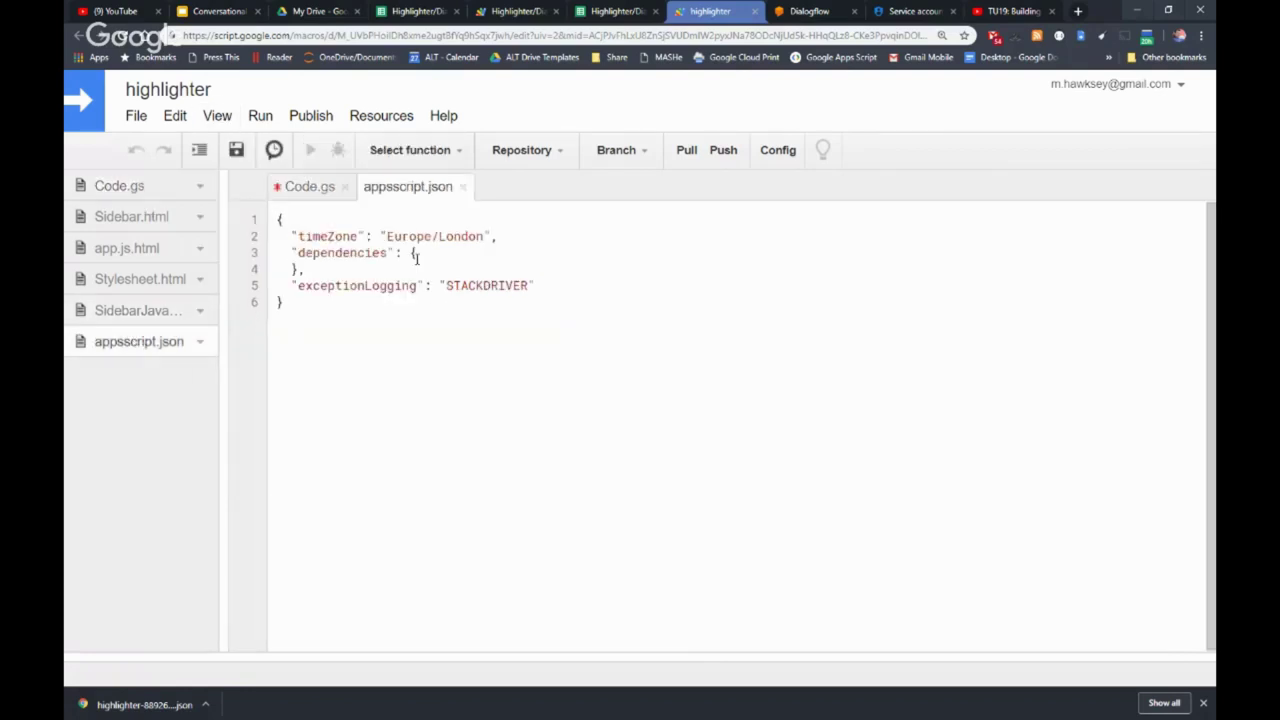
pyautogui.moveTo(292, 252); pyautogui.dragTo(314, 271)
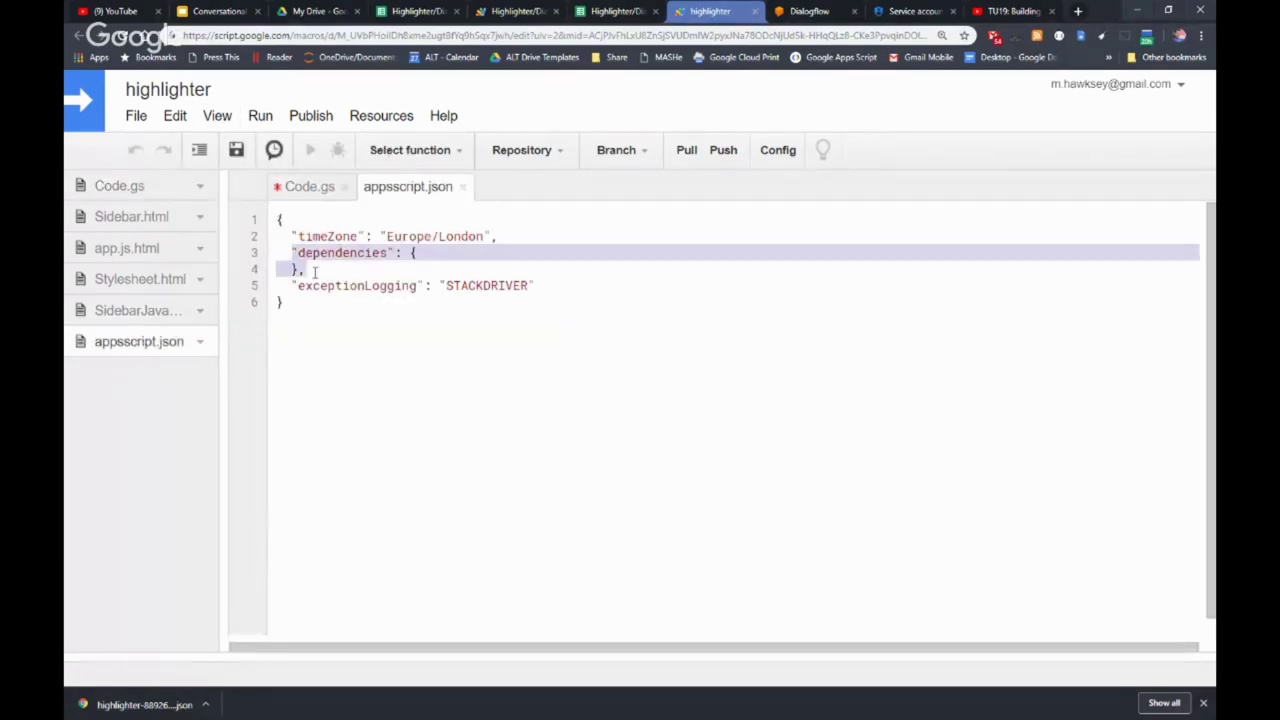
pyautogui.hotkey('ctrl', 'v')
pyautogui.hotkey('ctrl', 's')
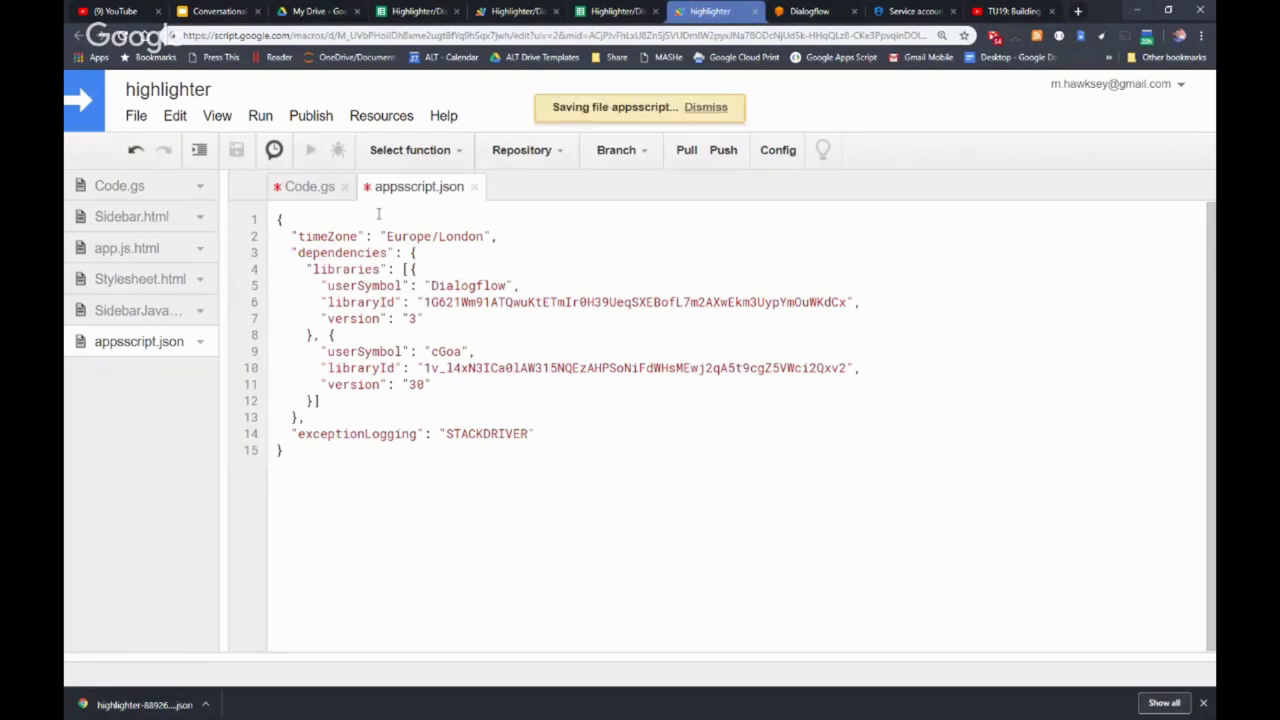
# - Check which libraries the highlighter project includes and save the library list
pyautogui.click(381, 115)
pyautogui.click(381, 158)
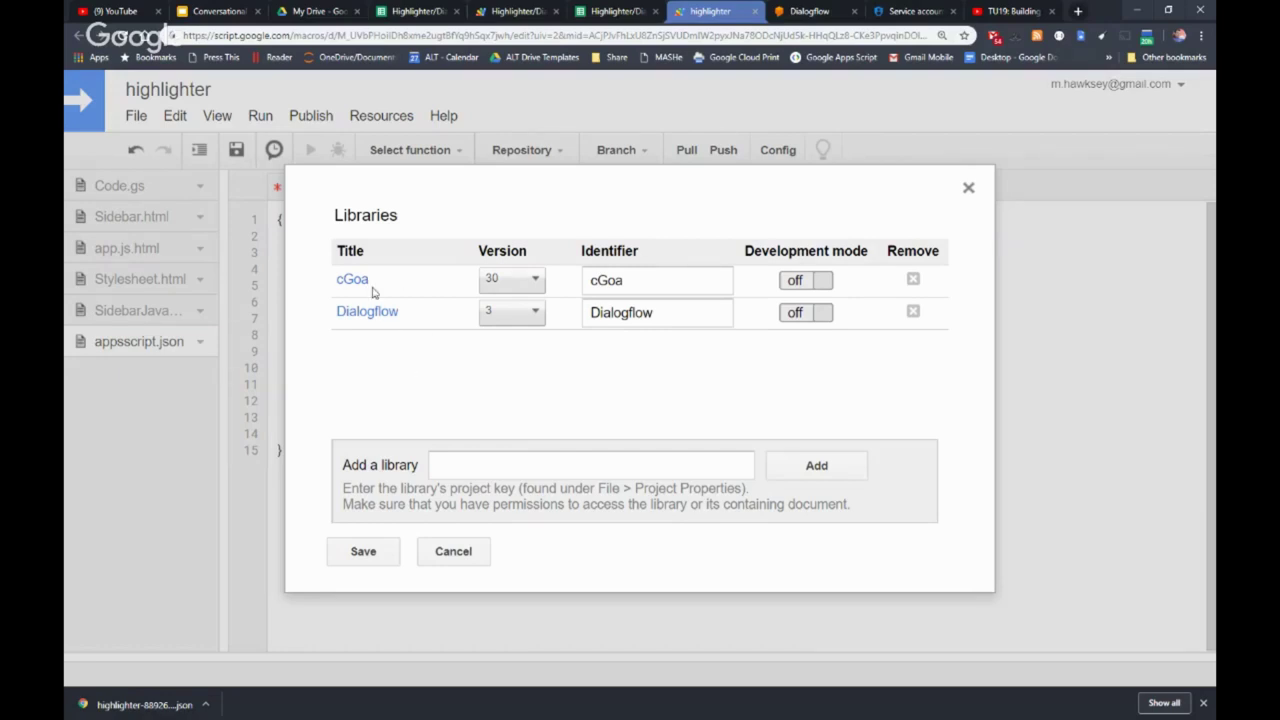
pyautogui.click(389, 552)
# - Return to Code.gs and run its oneOffSetting function
pyautogui.click(308, 187)
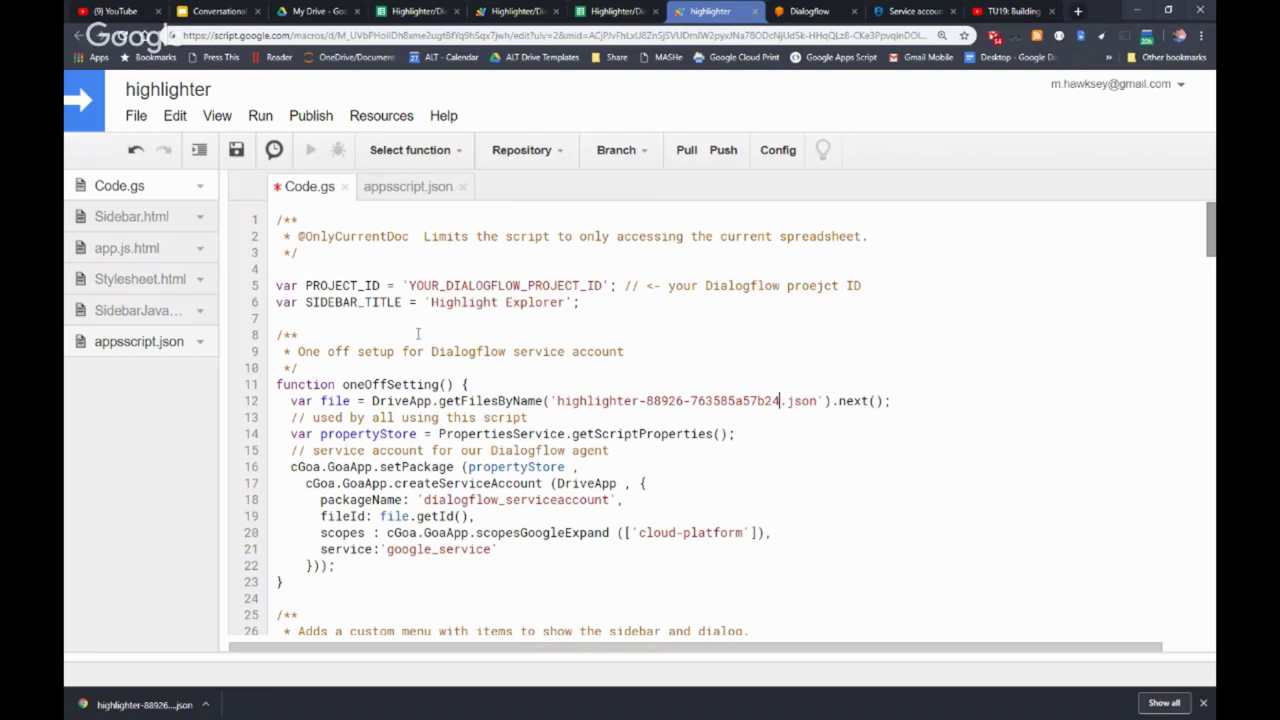
pyautogui.scroll(-1, 412, 340)
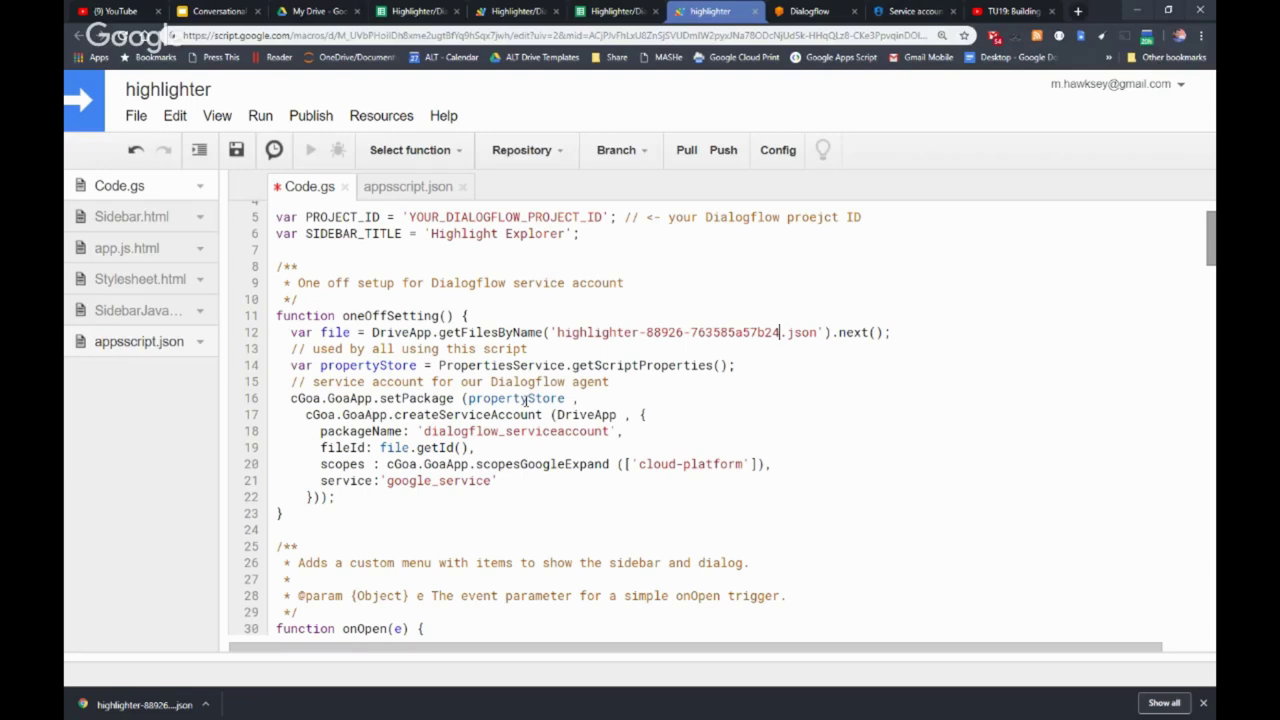
pyautogui.click(400, 155)
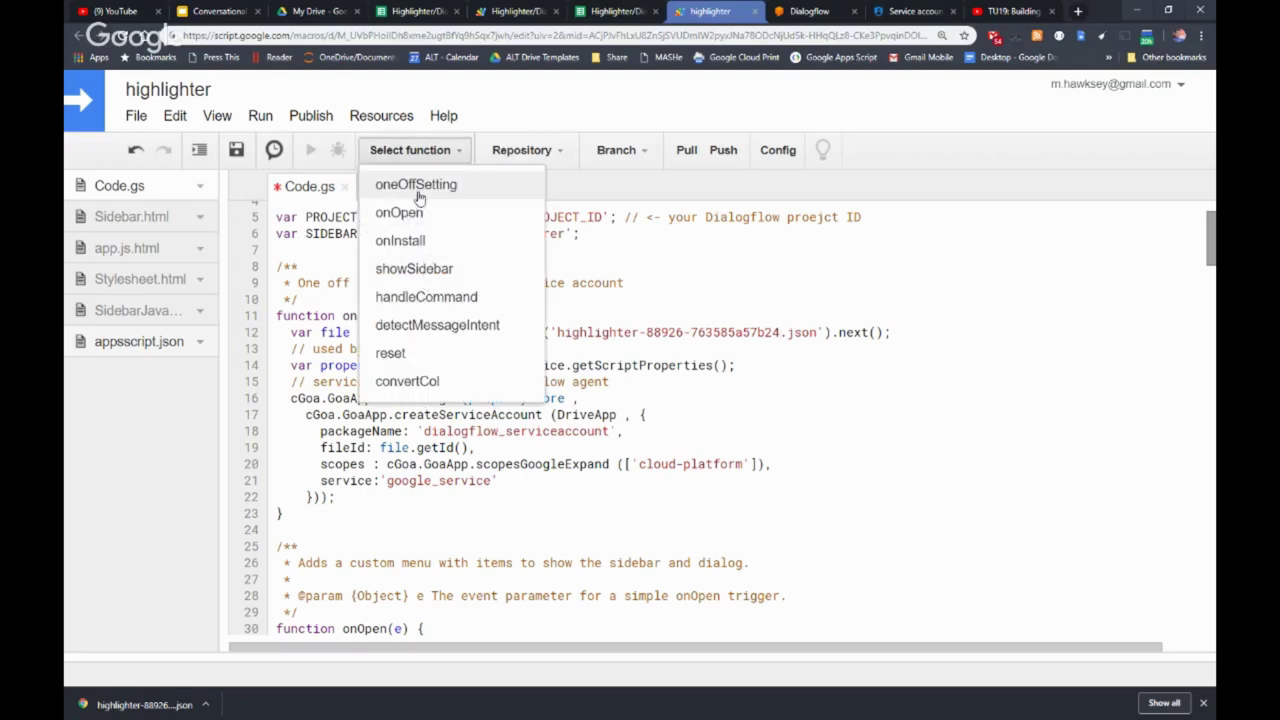
pyautogui.click(416, 186)
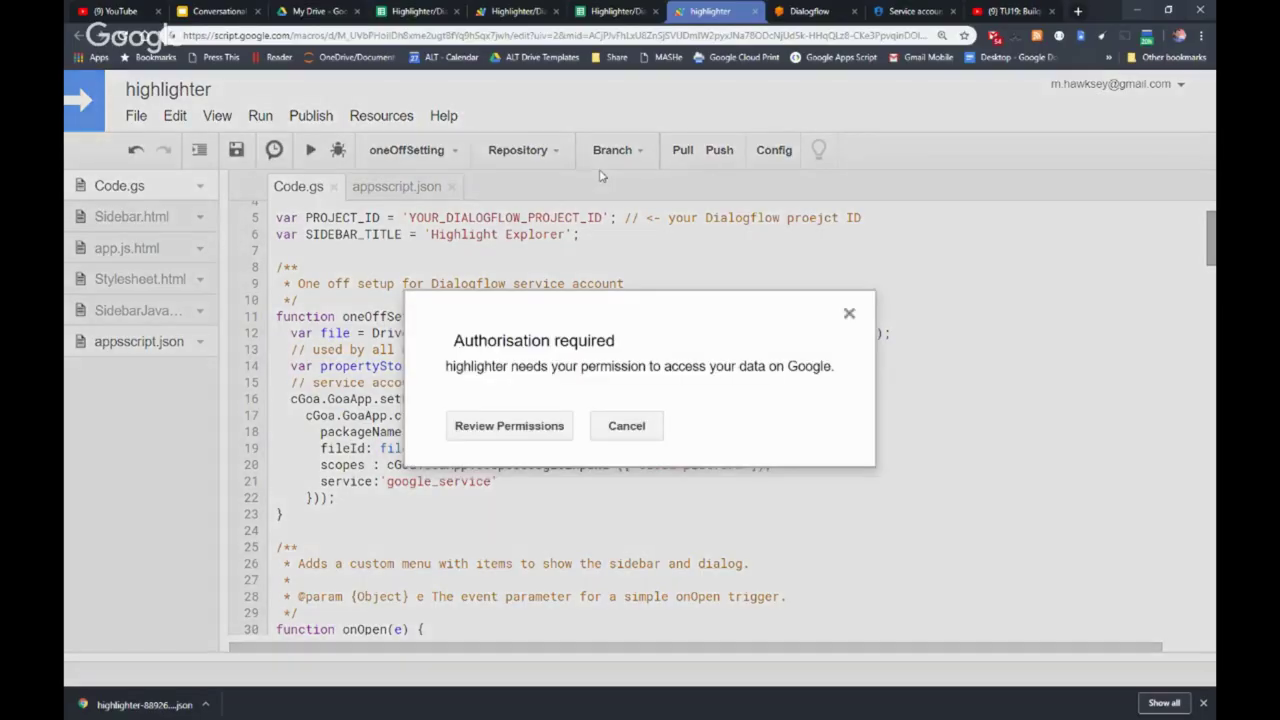
# - Authorise the highlighter script with the Google account, proceeding past the unverified-app warning and allowing the requested permissions
pyautogui.click(509, 426)
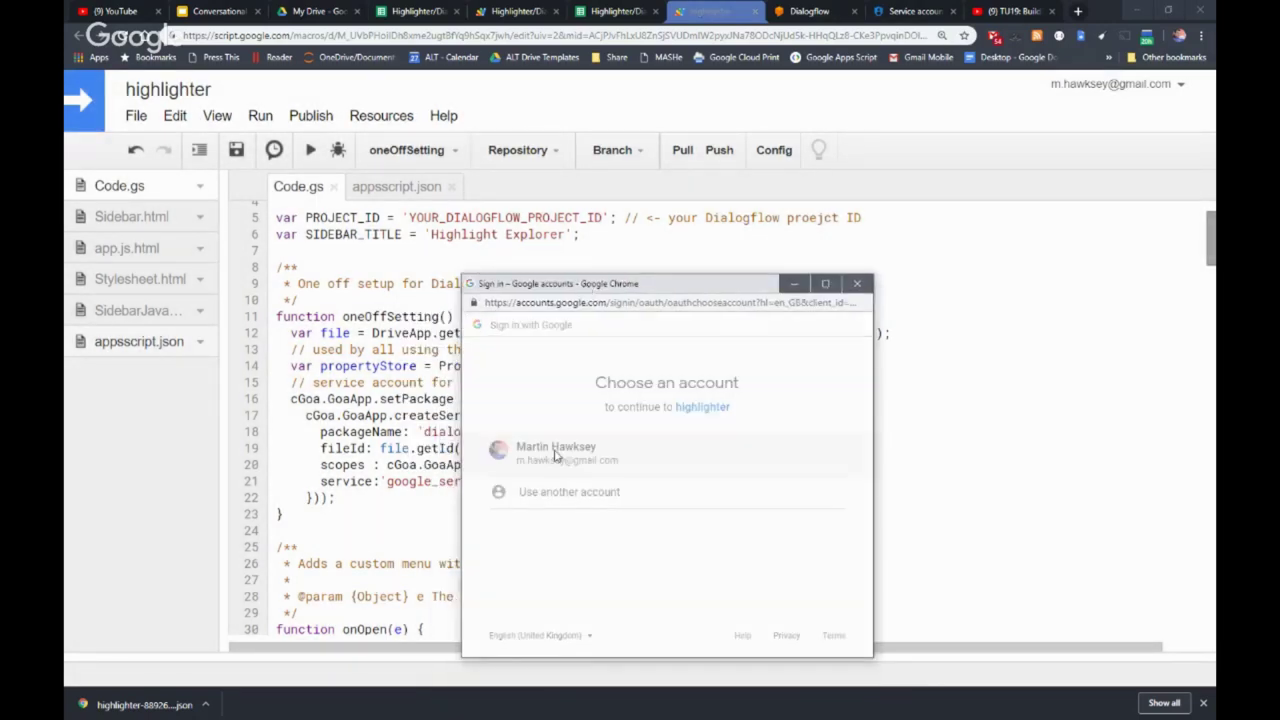
pyautogui.click(556, 455)
pyautogui.moveTo(653, 283); pyautogui.dragTo(657, 270)
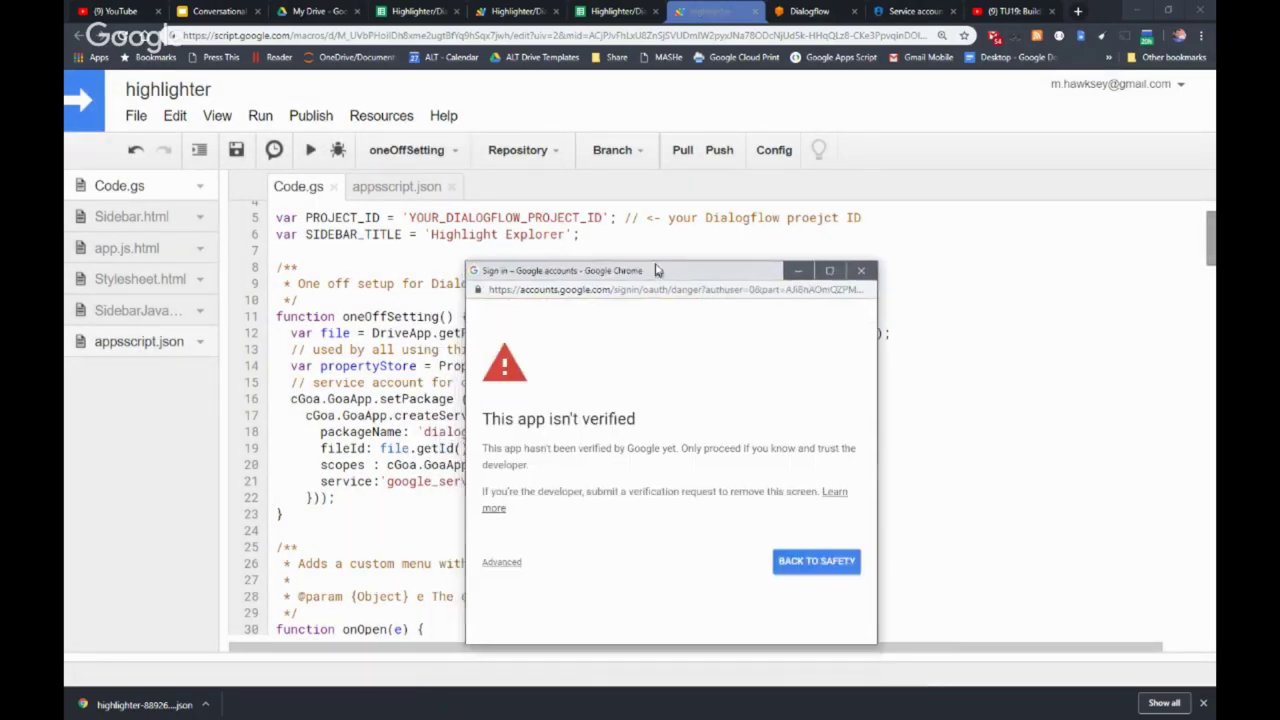
pyautogui.click(520, 515)
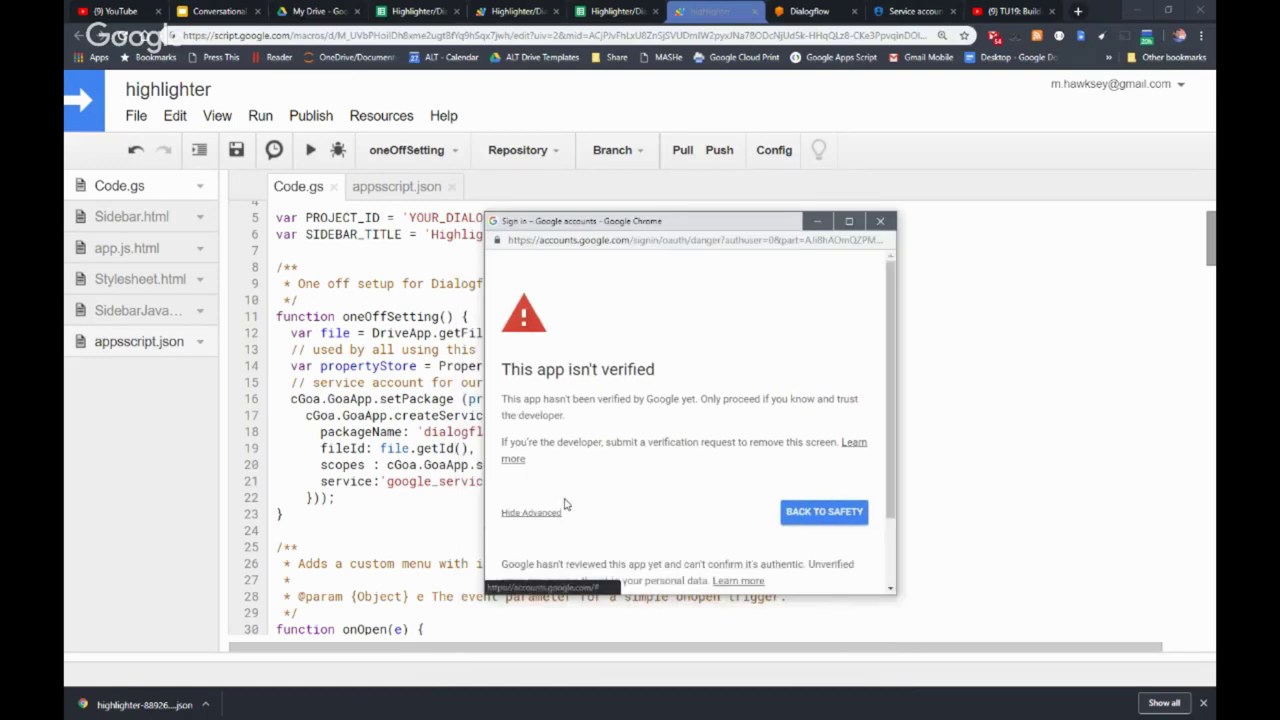
pyautogui.moveTo(668, 224); pyautogui.dragTo(694, 166)
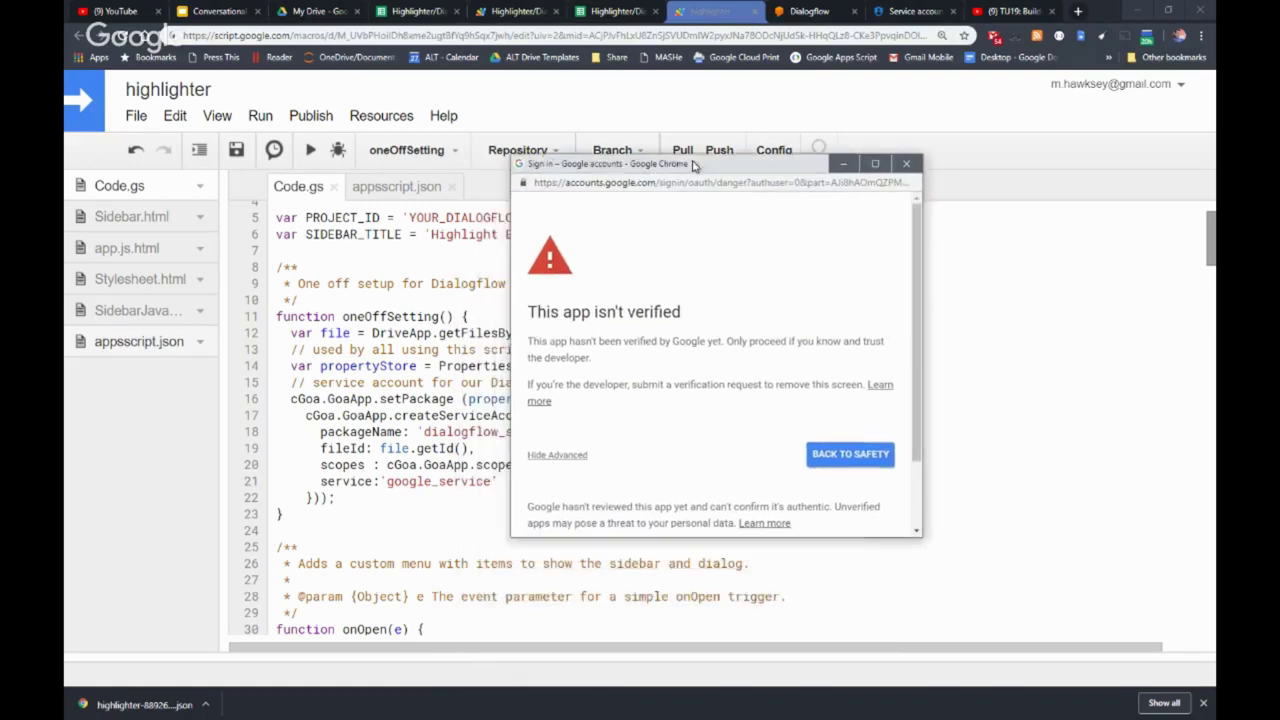
pyautogui.scroll(-2, 630, 407)
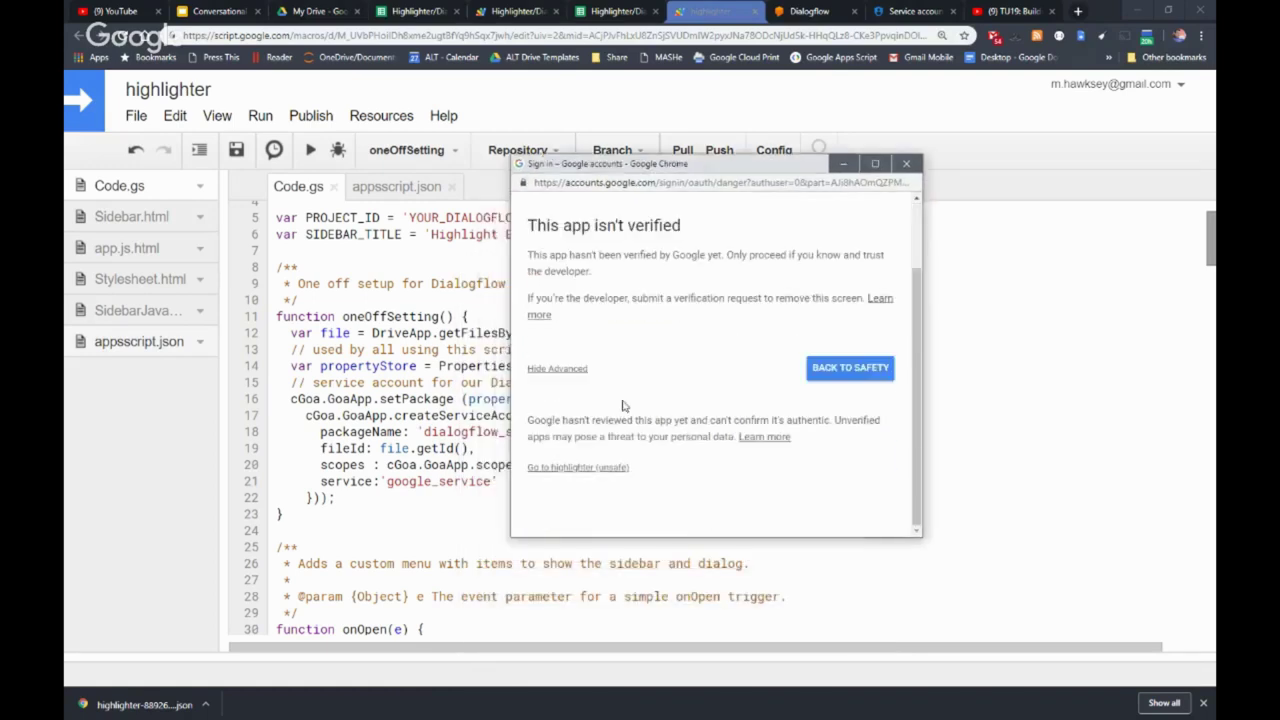
pyautogui.click(578, 470)
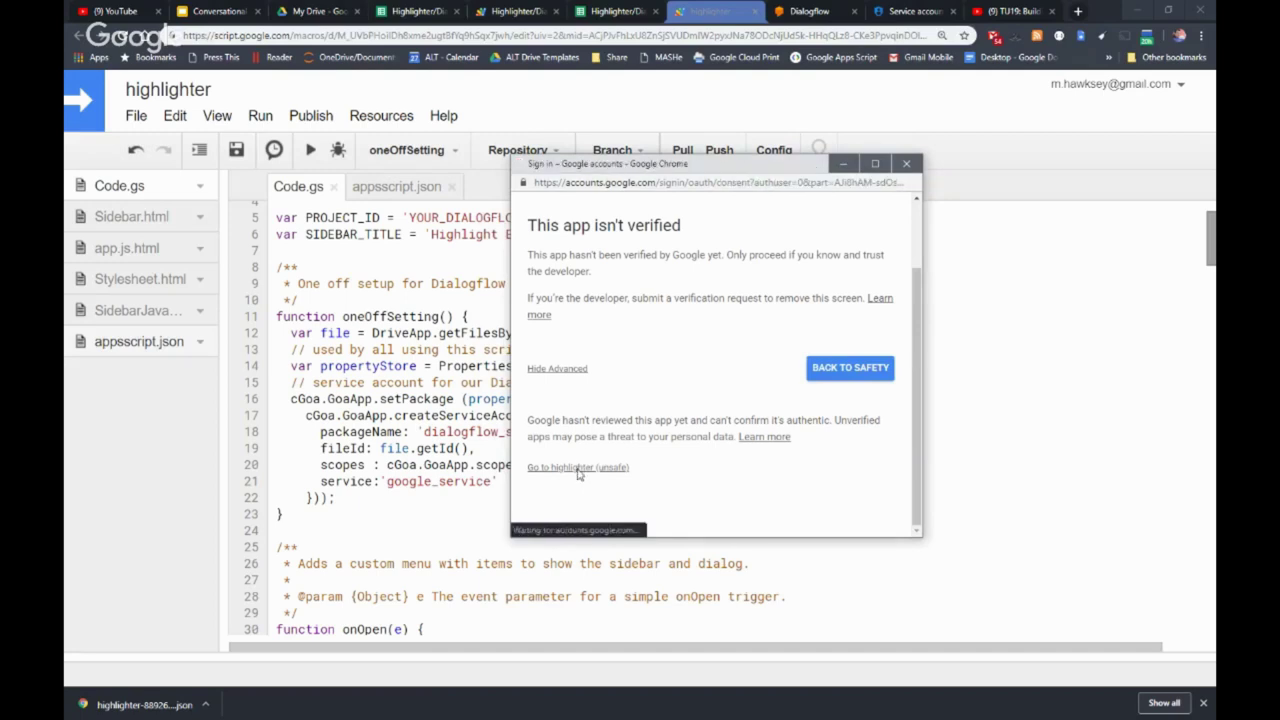
pyautogui.scroll(-3, 610, 418)
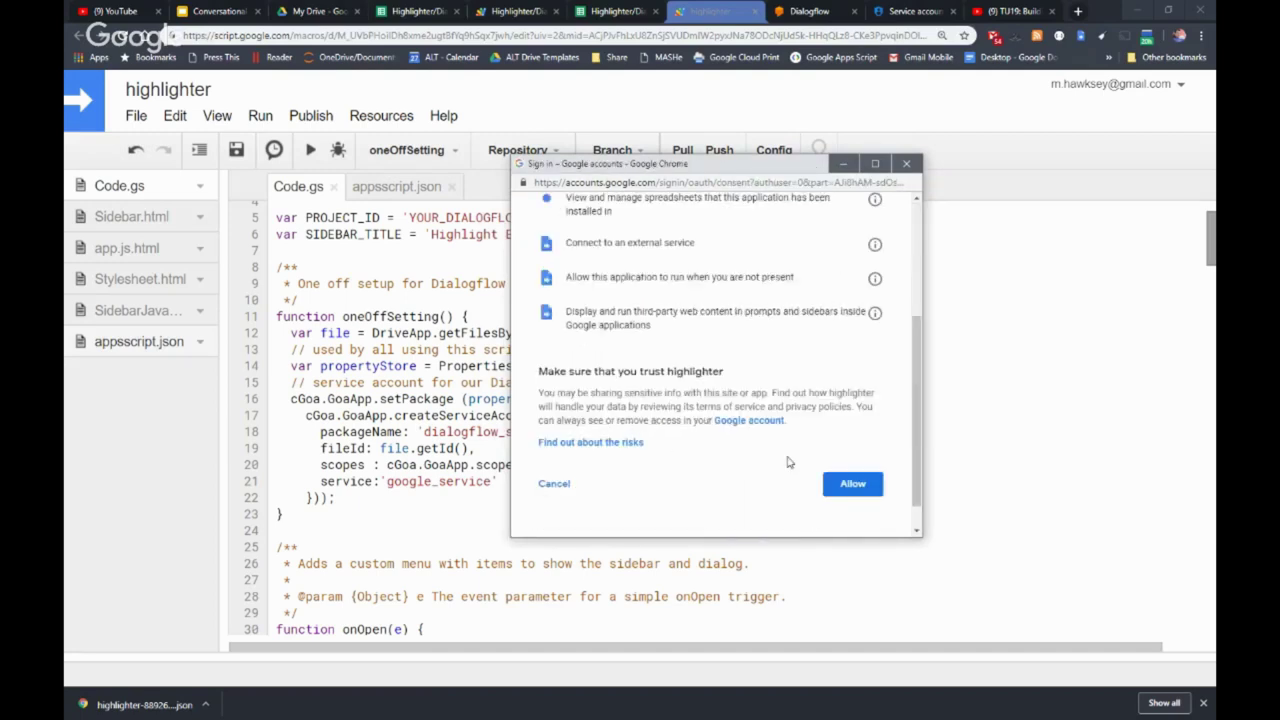
pyautogui.click(848, 484)
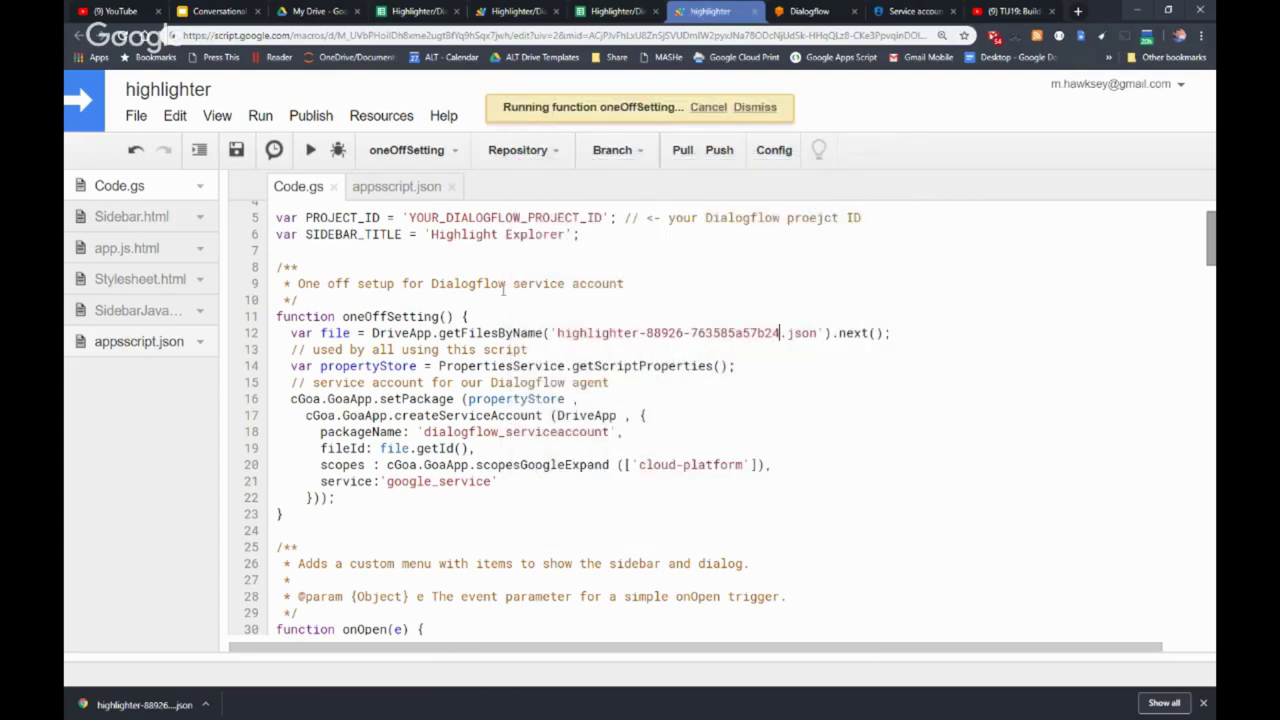
# - Switch to Dialogflow and copy the highlighter agent's project ID from its general settings
pyautogui.scroll(2, 500, 292)
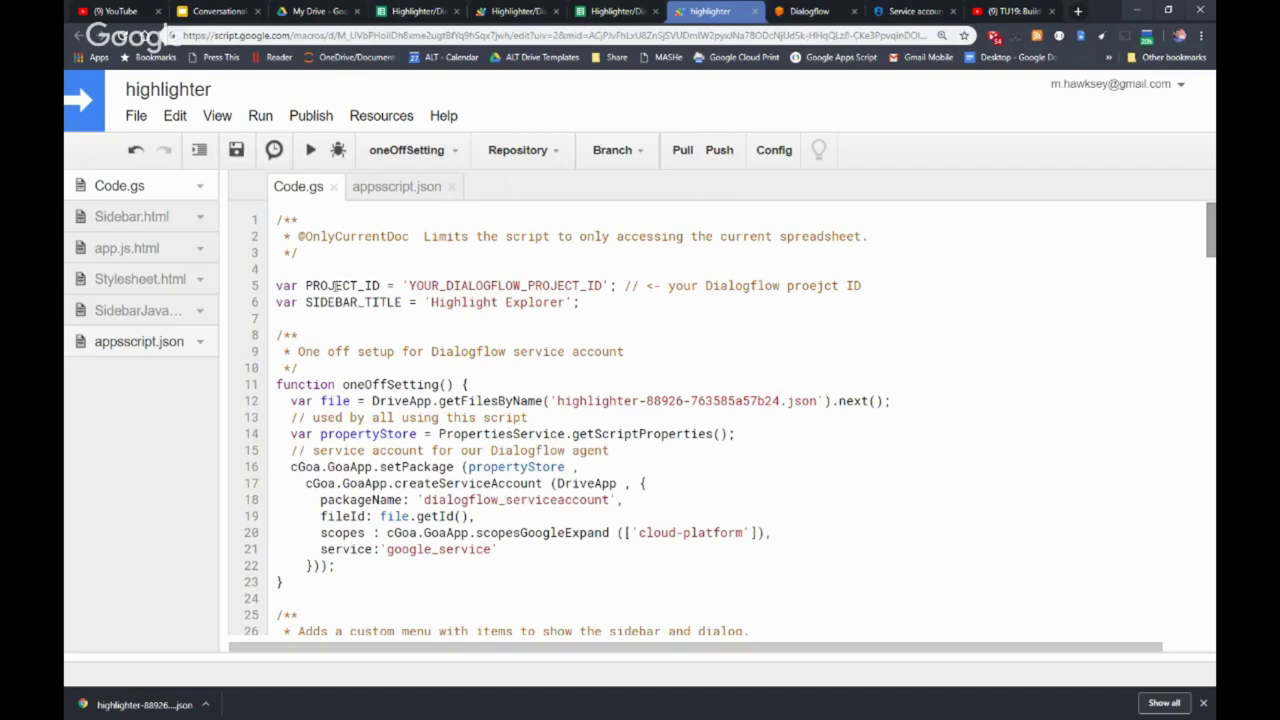
pyautogui.click(799, 12)
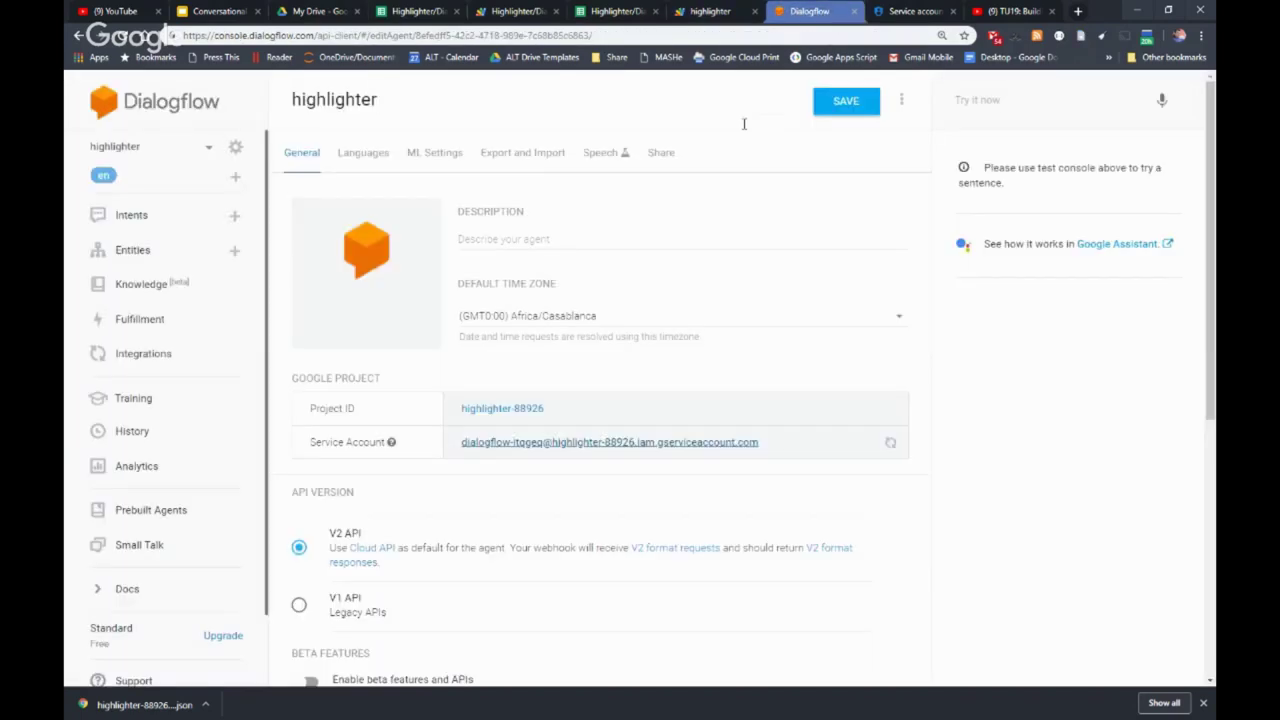
pyautogui.moveTo(544, 409); pyautogui.dragTo(462, 410)
pyautogui.hotkey('ctrl', 'c')
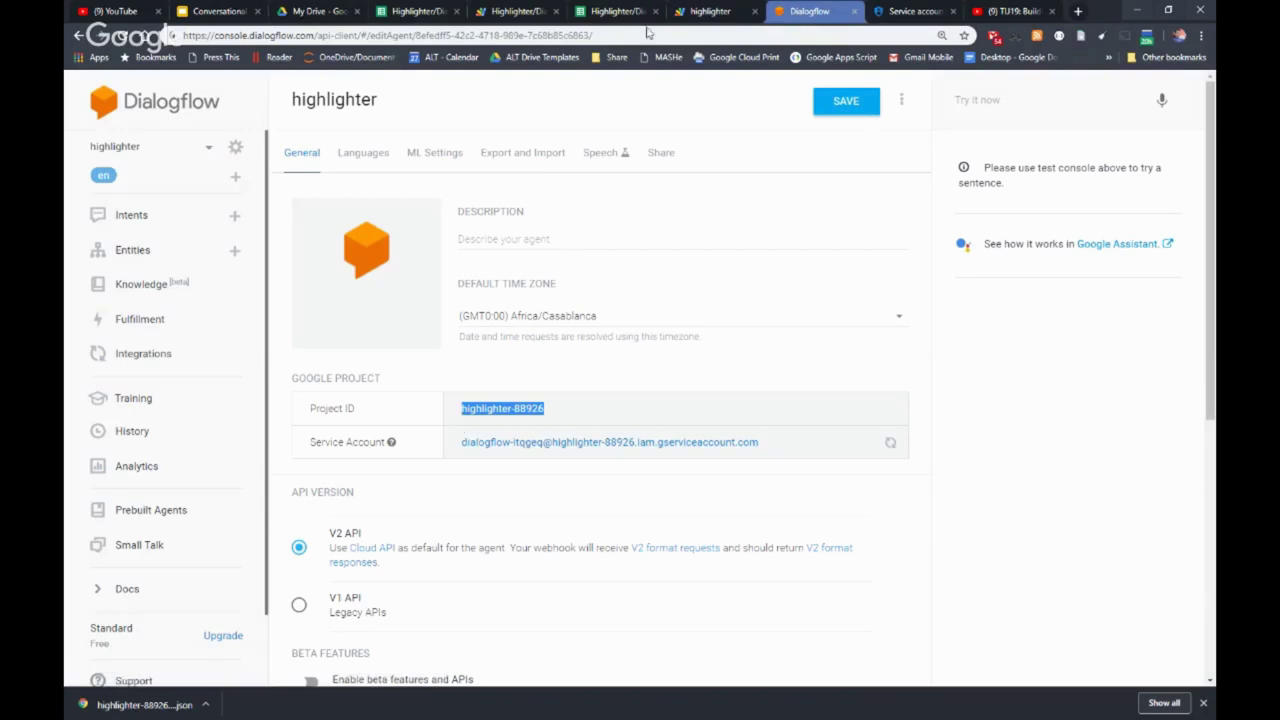
# - Replace the YOUR_DIALOGFLOW_PROJECT_ID placeholder in the highlighter script's PROJECT_ID variable with highlighter-88926 and save the script
pyautogui.click(706, 12)
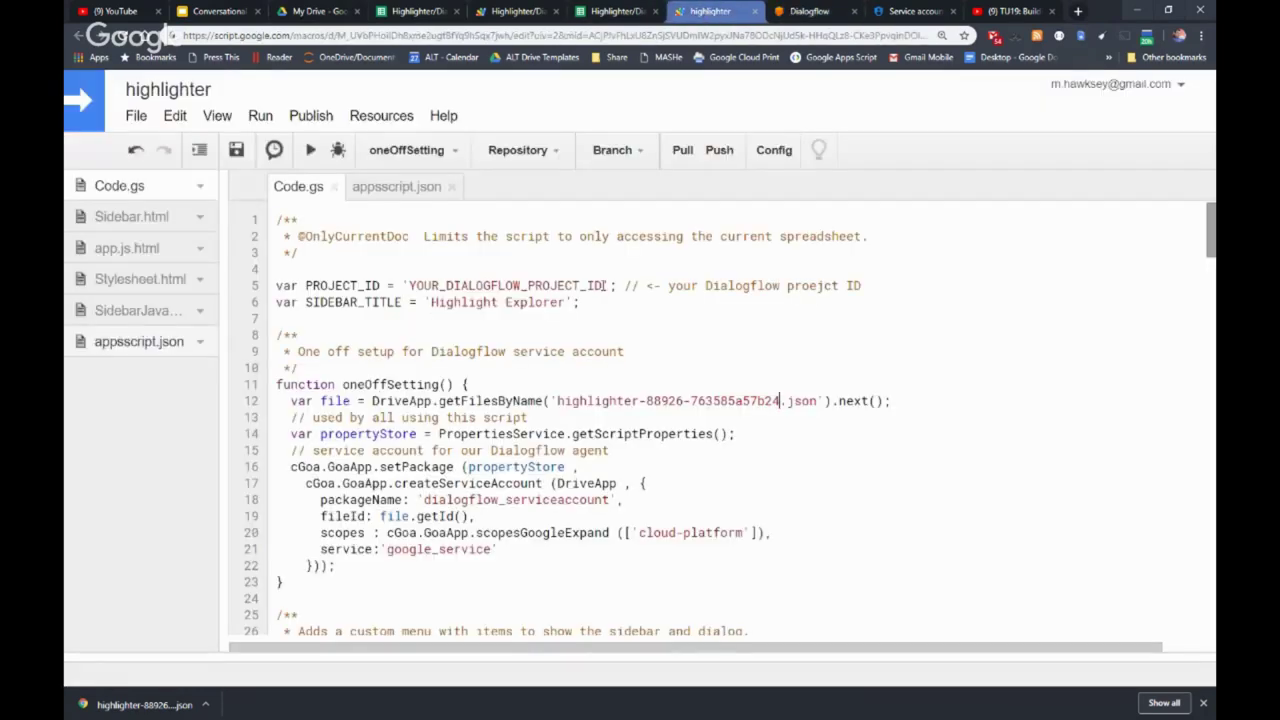
pyautogui.moveTo(603, 286); pyautogui.dragTo(409, 287)
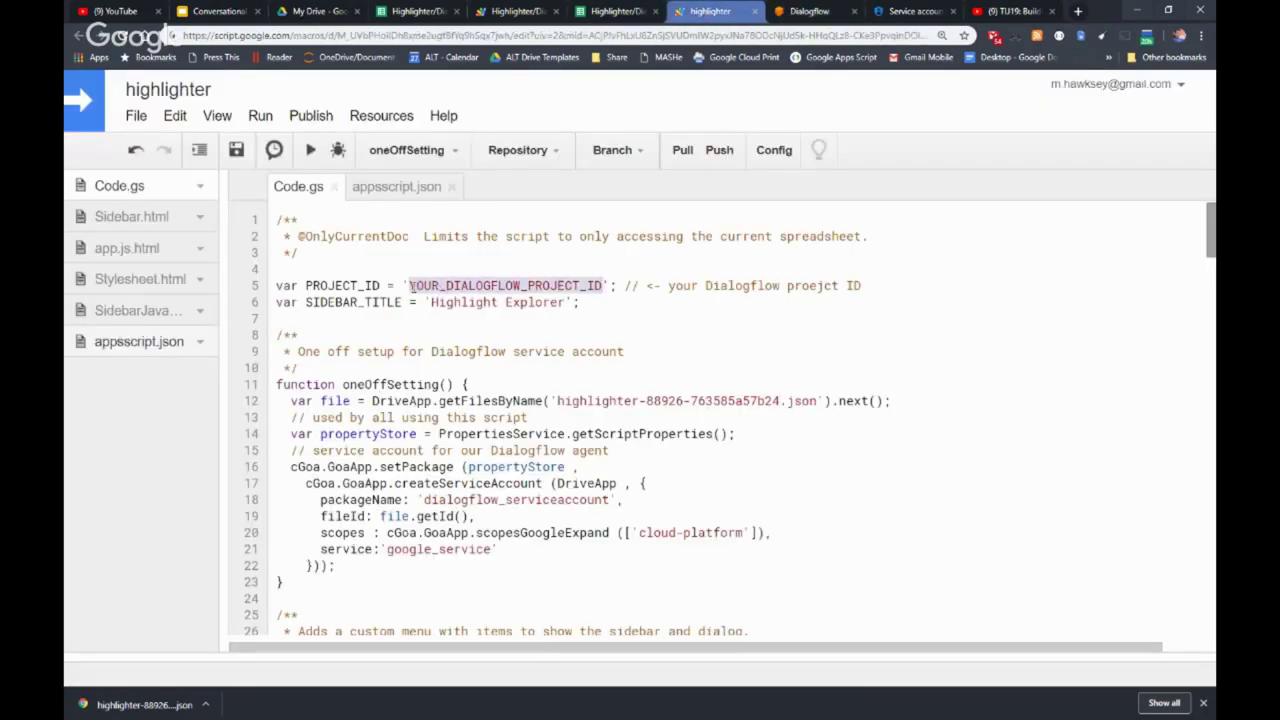
pyautogui.hotkey('ctrl', 'v')
pyautogui.hotkey('ctrl', 's')
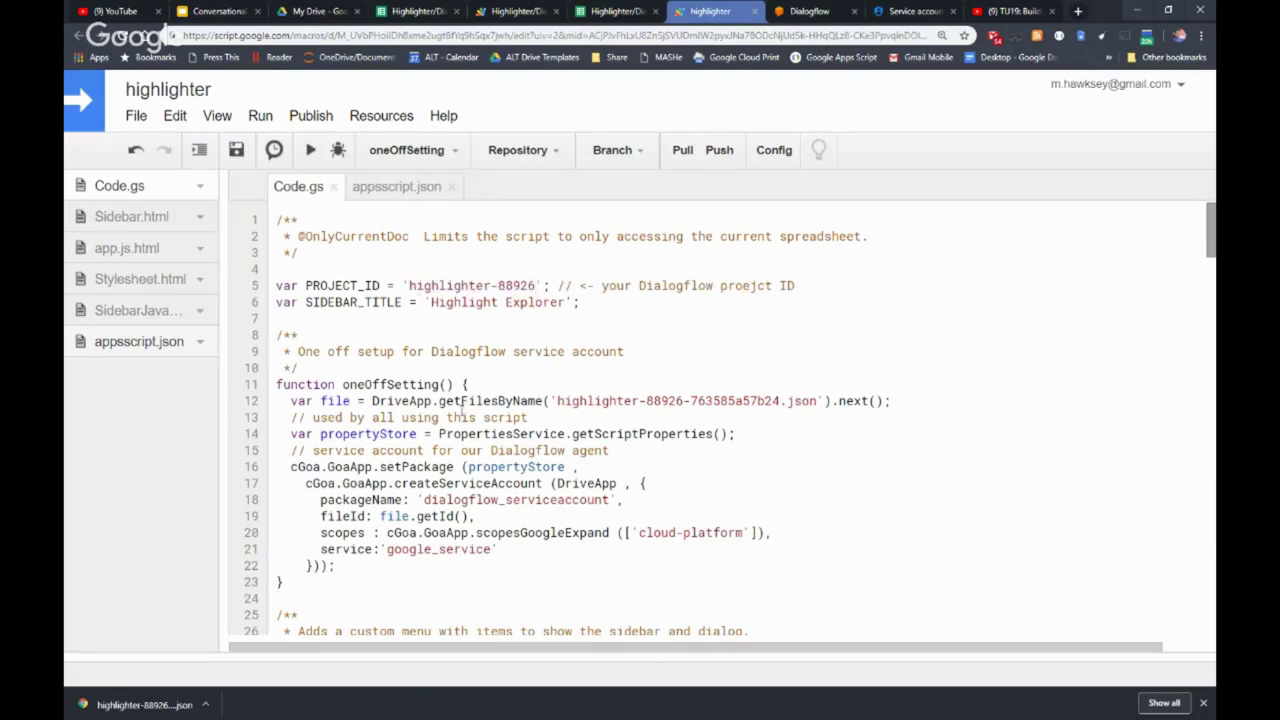
# - Delete the oneOffSetting function together with its comment block from Code.gs and save the script
pyautogui.scroll(-2, 458, 404)
pyautogui.scroll(2, 458, 404)
pyautogui.click(290, 580)
pyautogui.moveTo(293, 572); pyautogui.dragTo(245, 344)
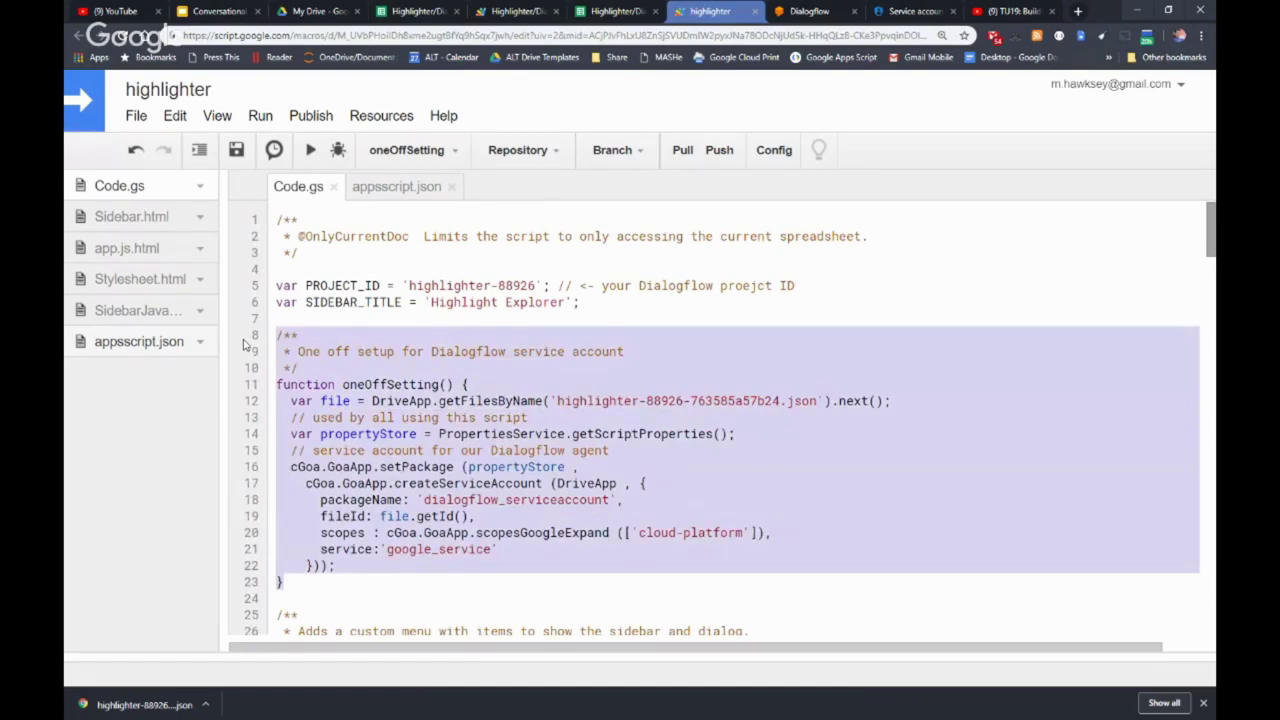
pyautogui.press('Delete')
pyautogui.hotkey('ctrl', 's')
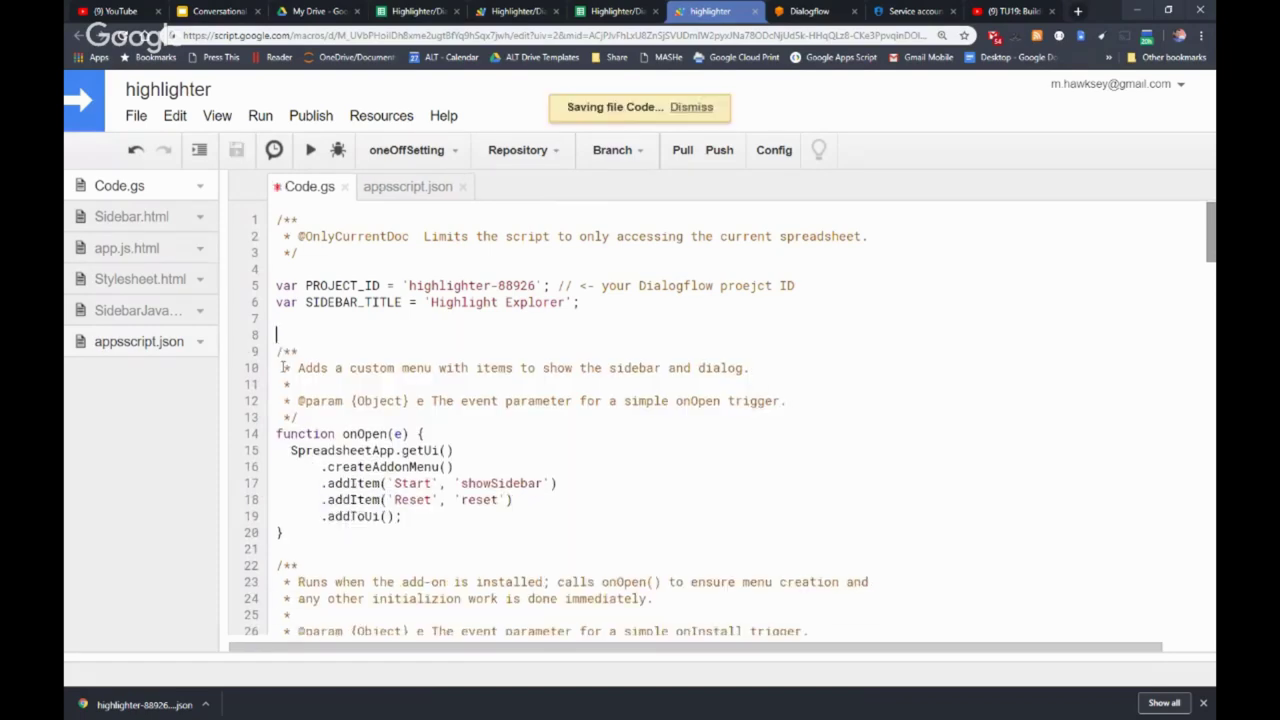
# - Add an empty test() function to Code.gs just above the detectMessageIntent comment block
pyautogui.scroll(-3, 385, 345)
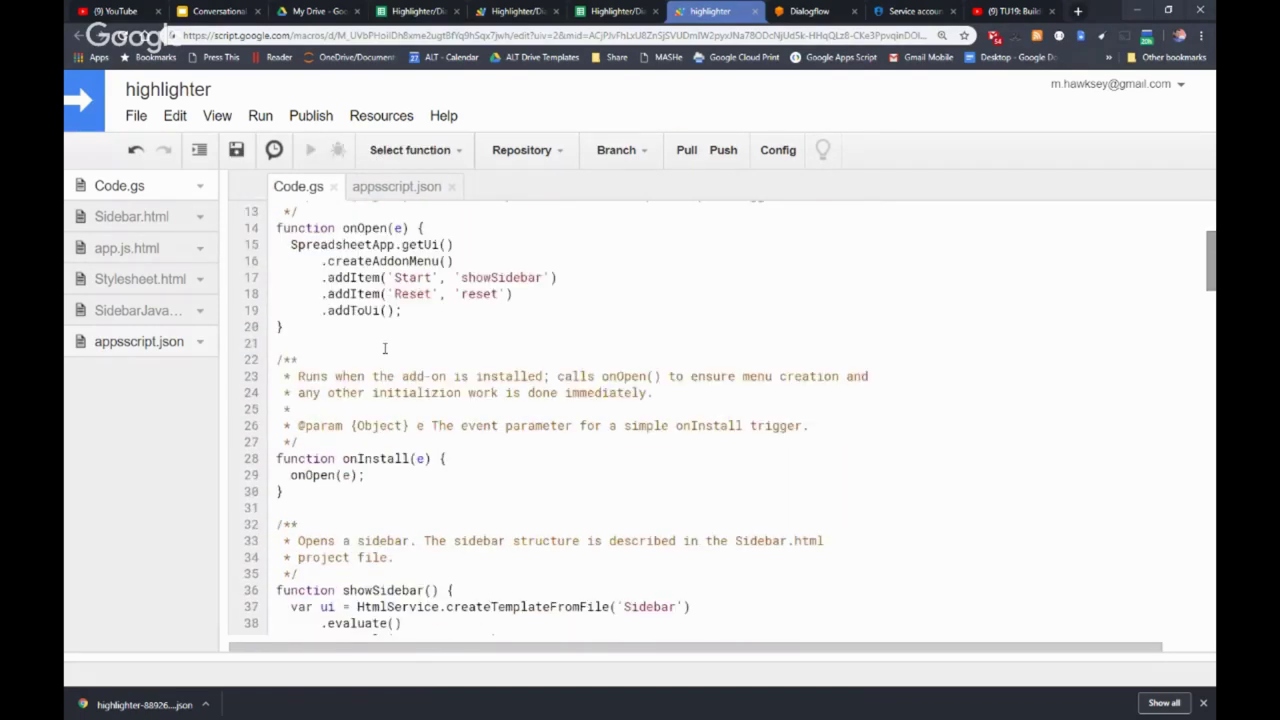
pyautogui.scroll(3, 385, 345)
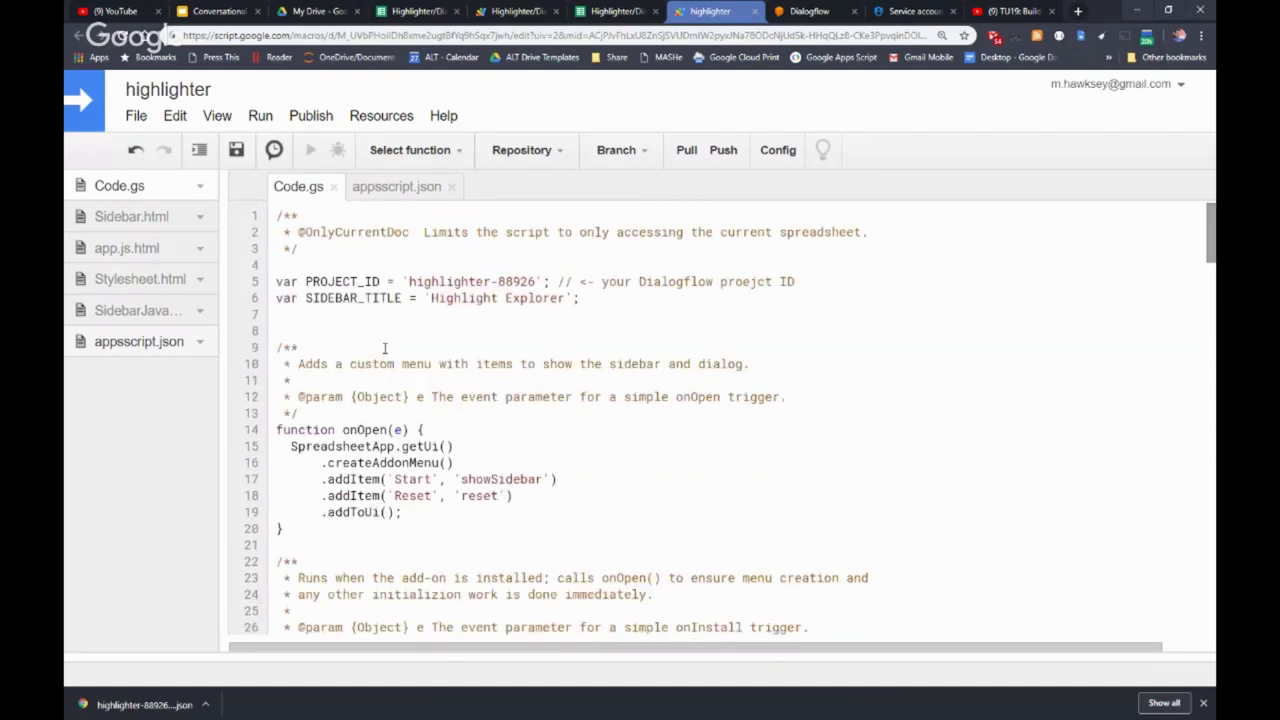
pyautogui.scroll(-6, 384, 348)
pyautogui.scroll(-5, 384, 348)
pyautogui.scroll(-12, 386, 348)
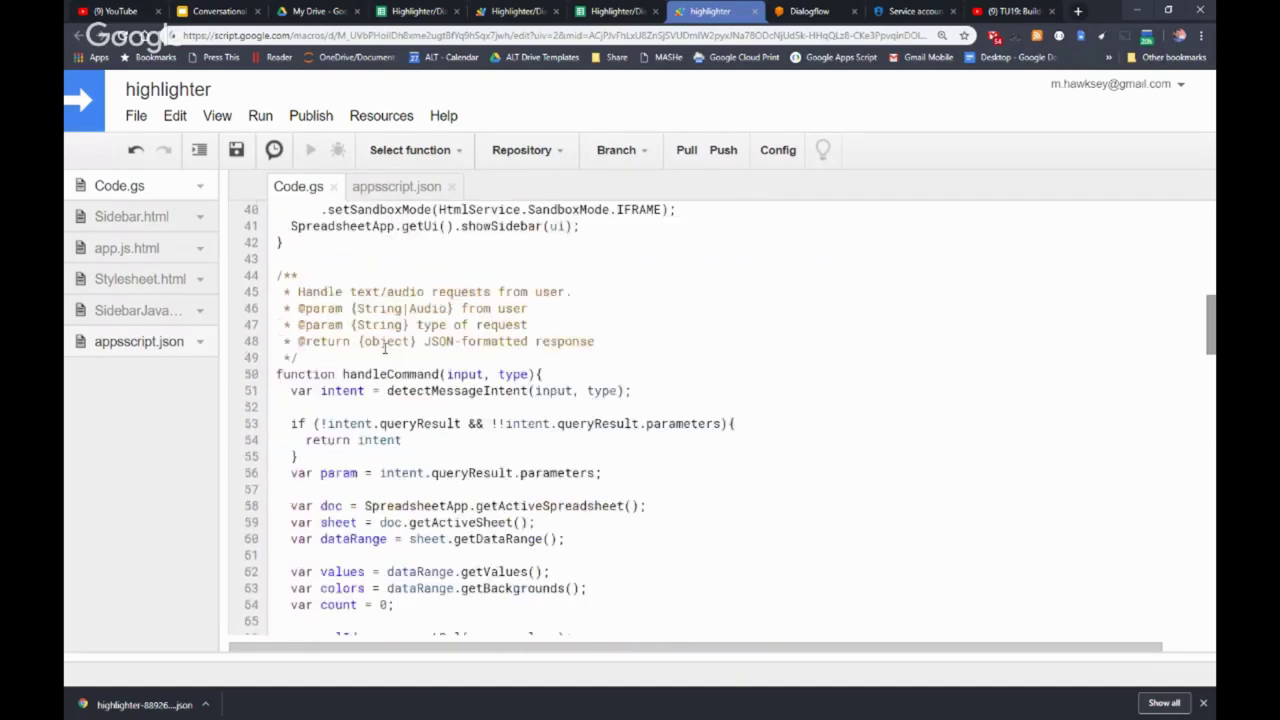
pyautogui.scroll(-8, 383, 348)
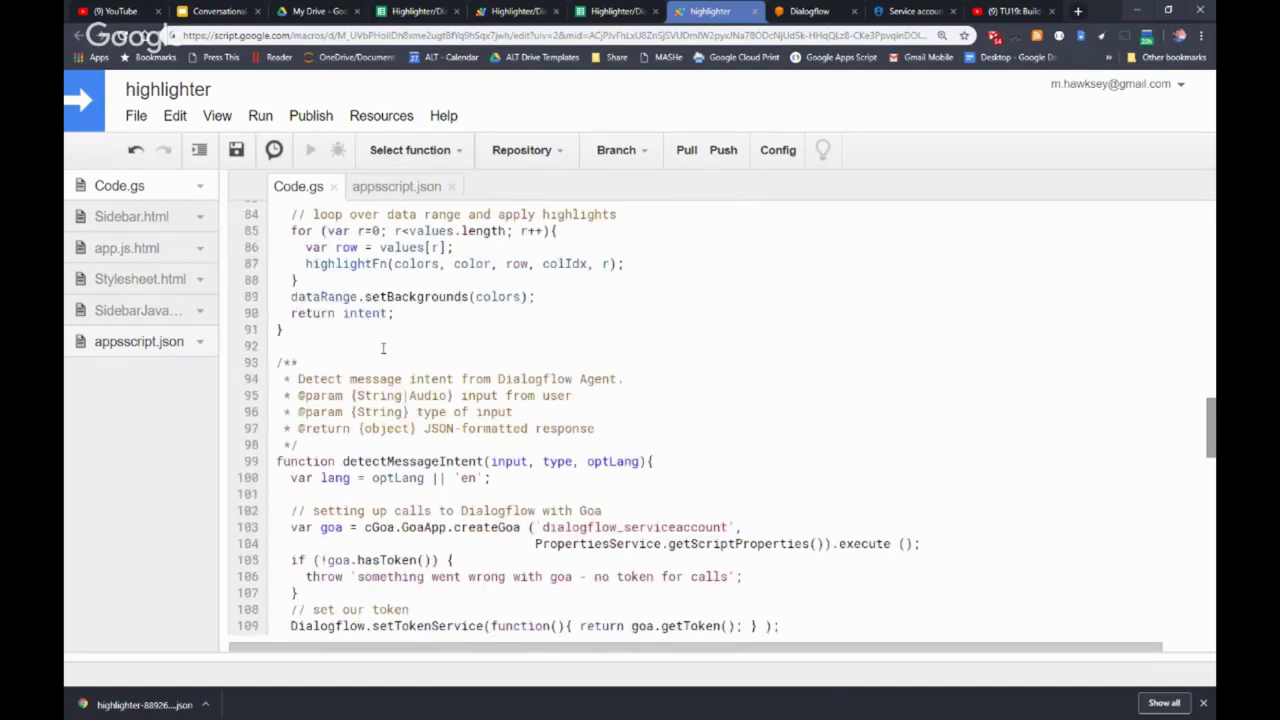
pyautogui.scroll(2, 383, 347)
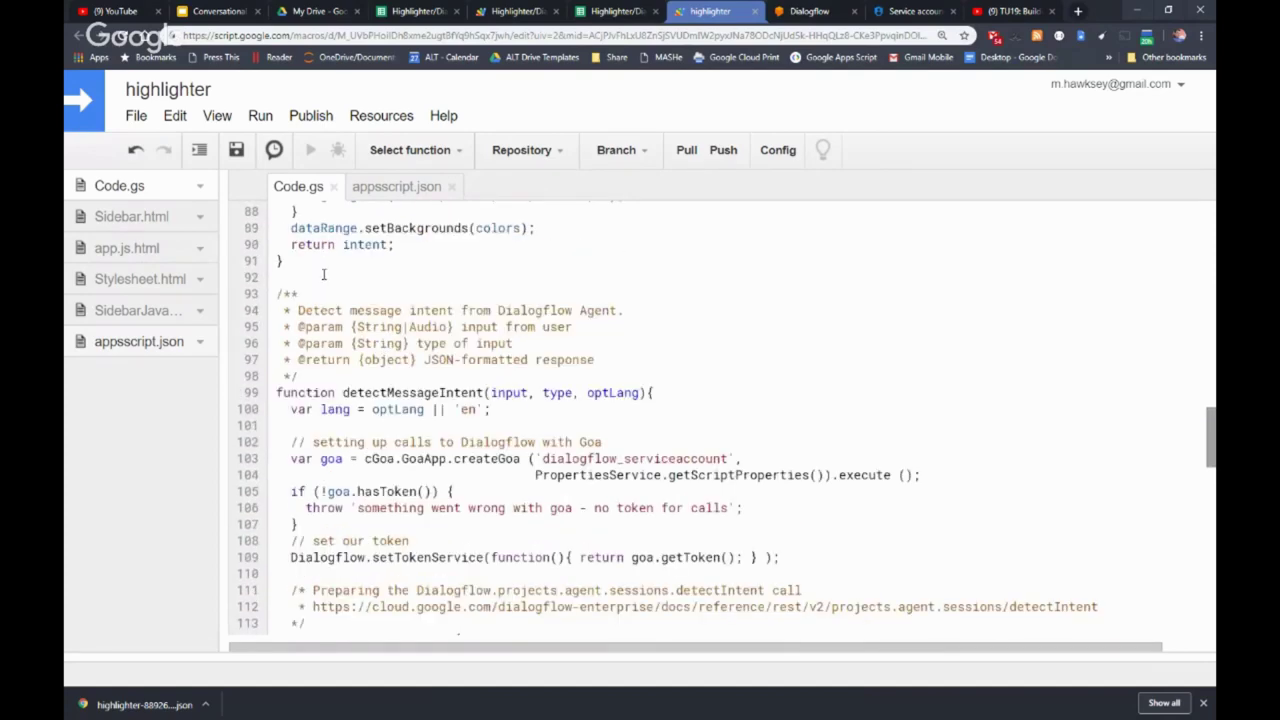
pyautogui.click(330, 275)
pyautogui.press('Return')
pyautogui.write('fu')
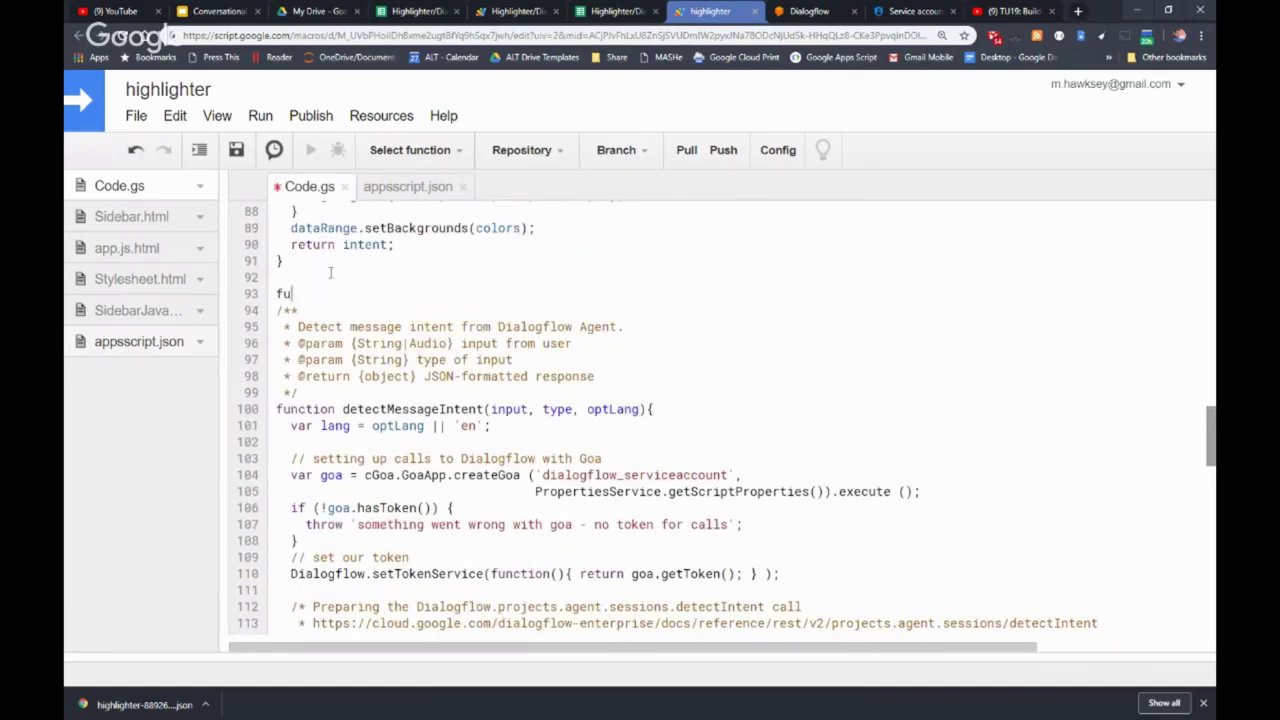
pyautogui.write('nction test(){')
pyautogui.press('Return')
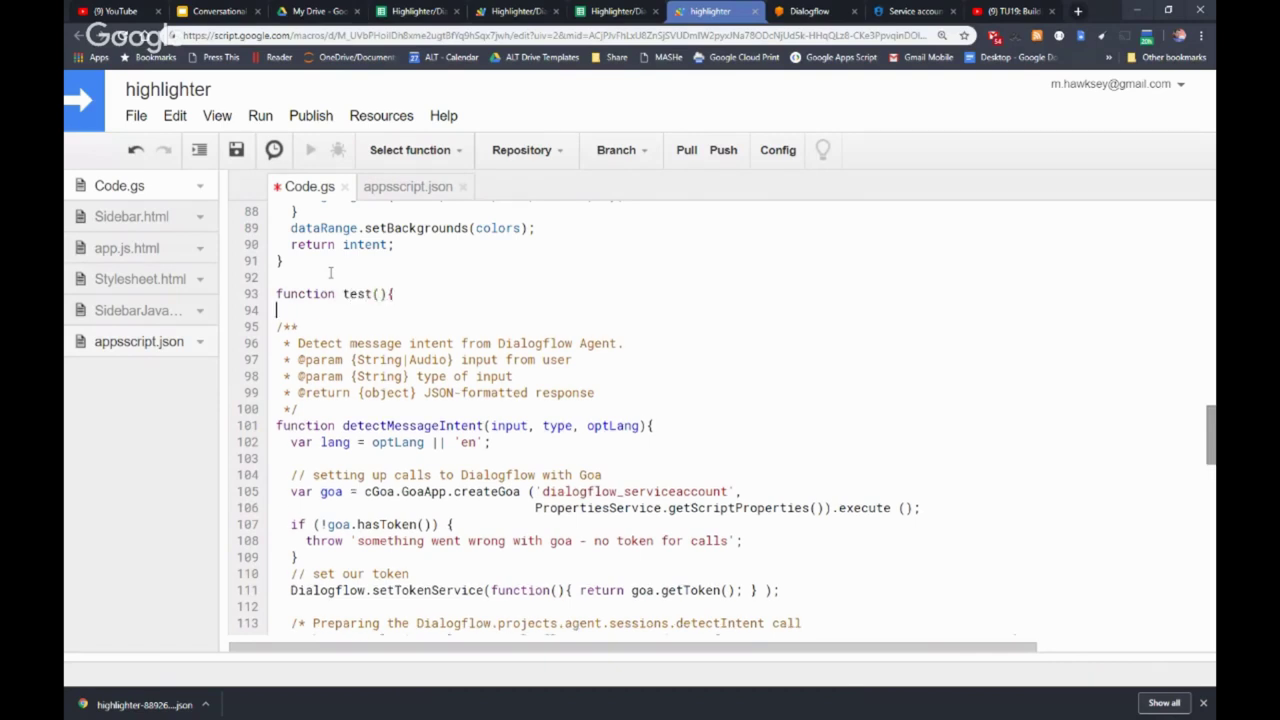
pyautogui.write('}')
pyautogui.press('Return')
# - Start a Logger.log statement inside test() that wraps a call to detectMessageIntent, copying the function name from its definition
pyautogui.write('Log')
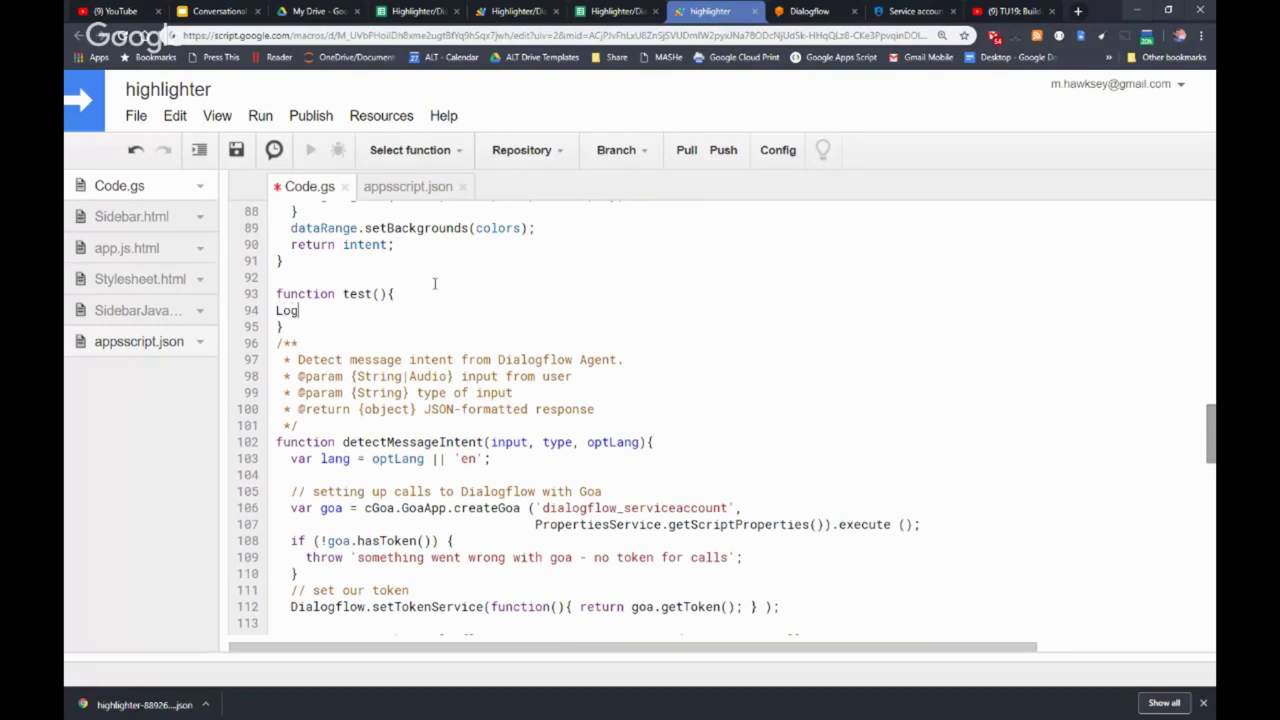
pyautogui.write('ger.log')
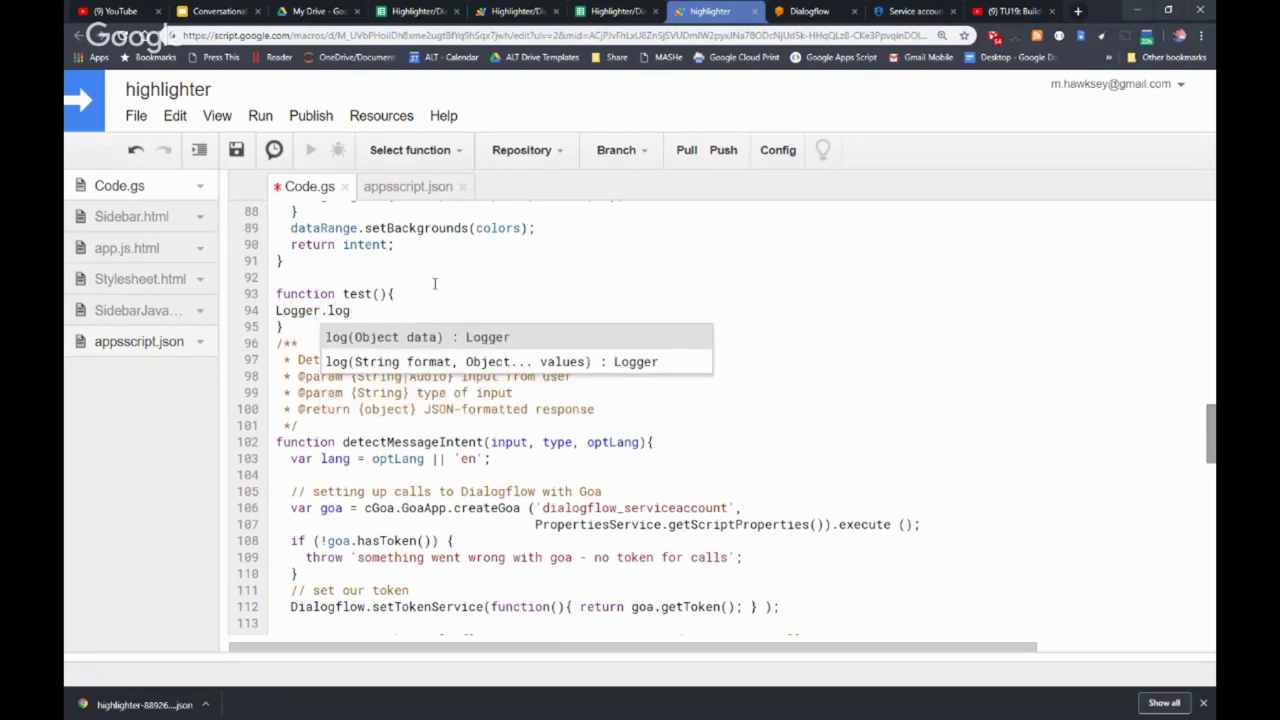
pyautogui.write("('")
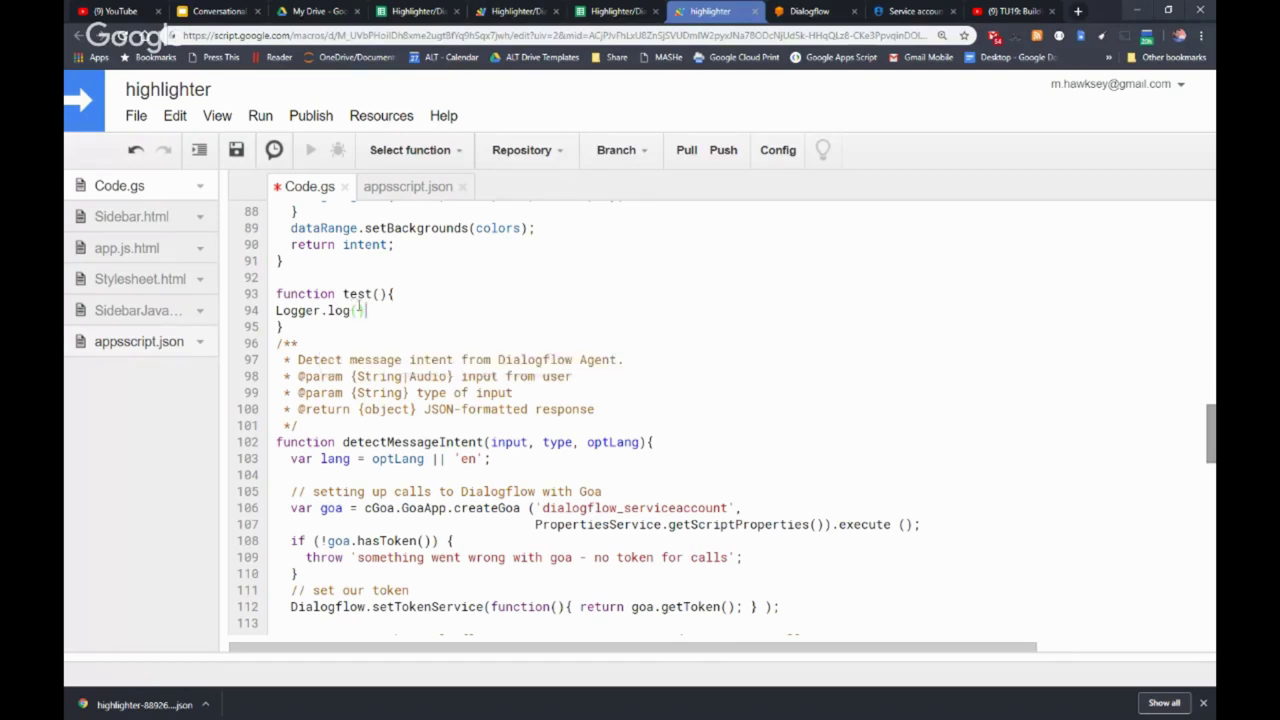
pyautogui.press('BackSpace')
pyautogui.doubleClick(470, 441)
pyautogui.hotkey('ctrl', 'c')
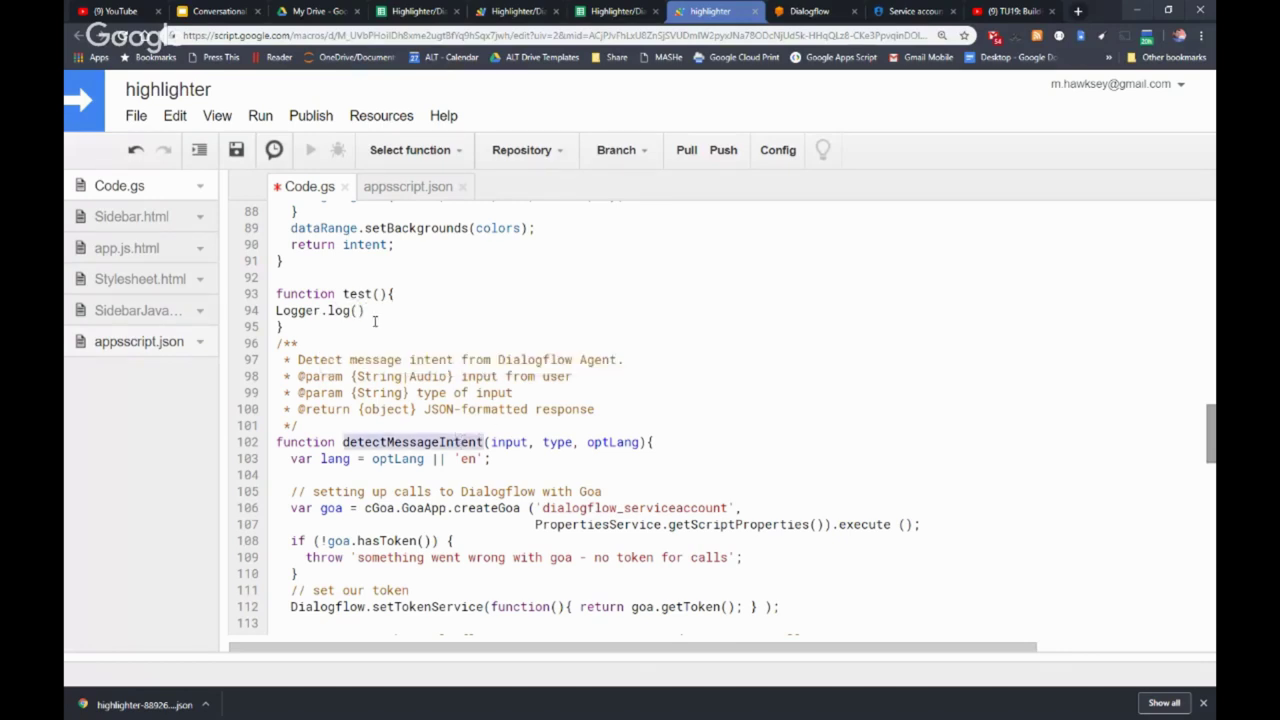
pyautogui.click(354, 310)
pyautogui.hotkey('ctrl', 'v')
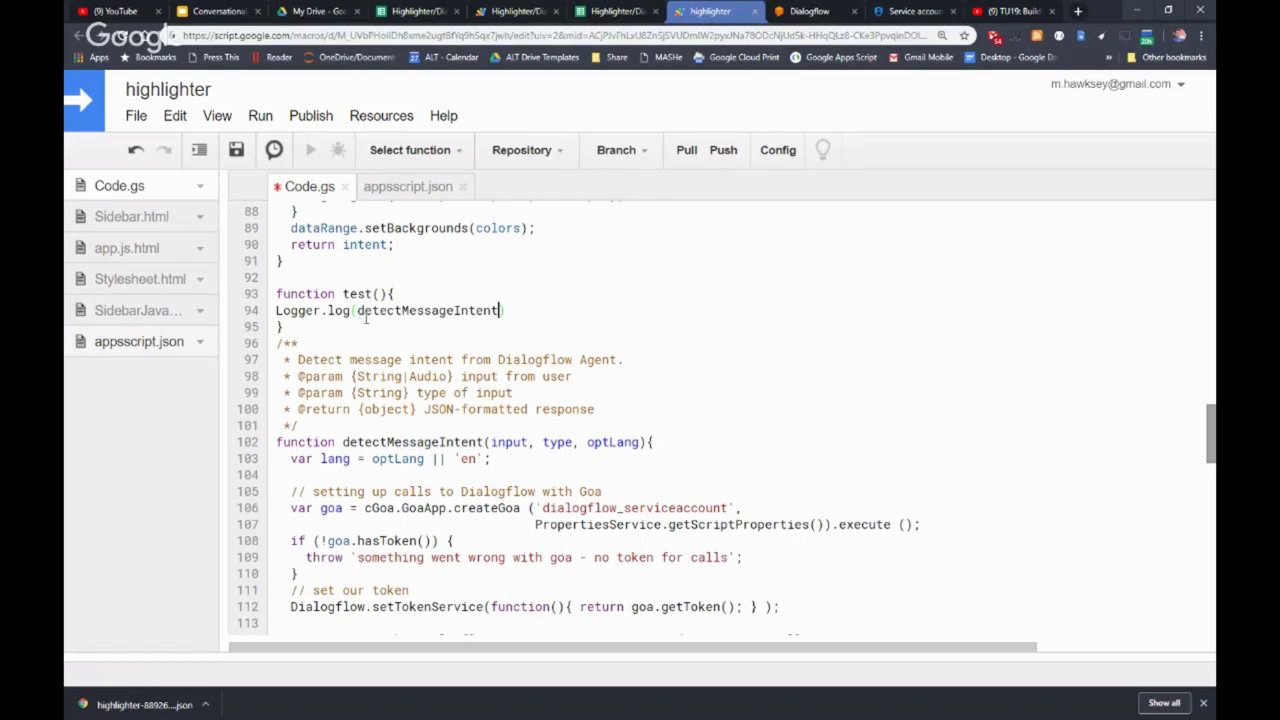
pyautogui.write('(')
# - Switch to Dialogflow, open the highlighter intent and copy the training phrase "highlight cells where column H is less than 2"
pyautogui.click(810, 11)
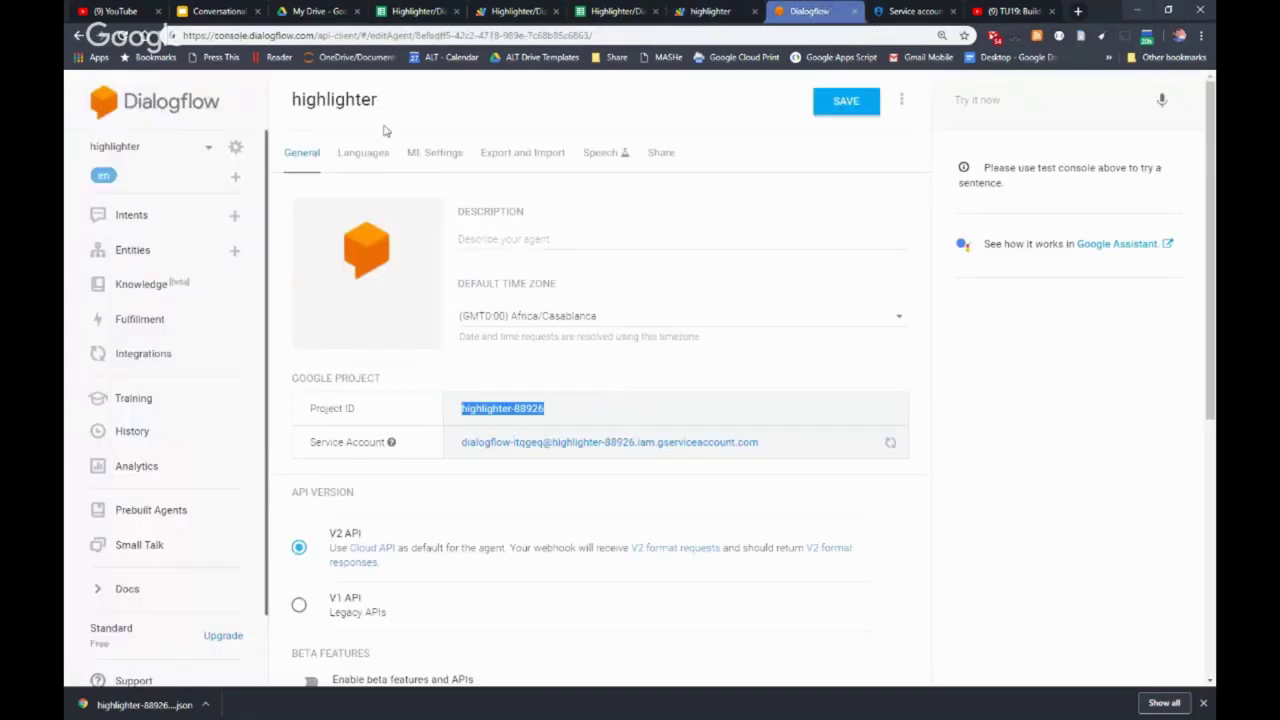
pyautogui.click(130, 230)
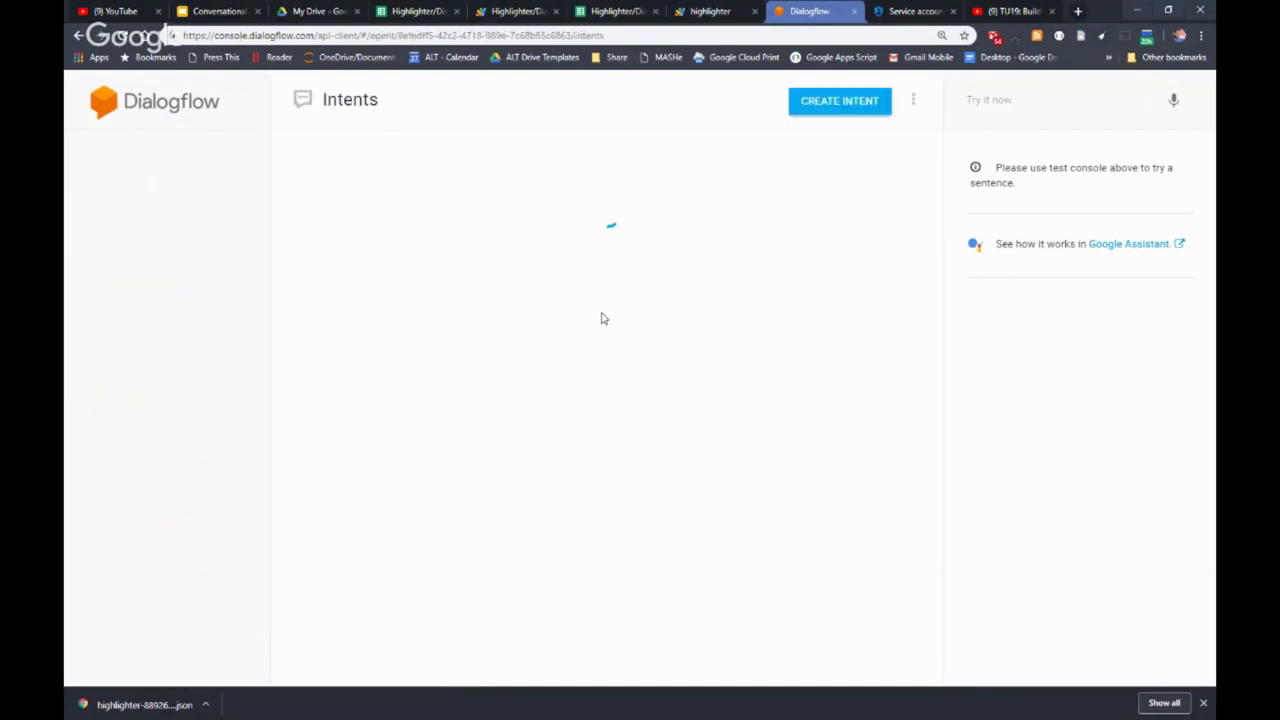
pyautogui.click(375, 268)
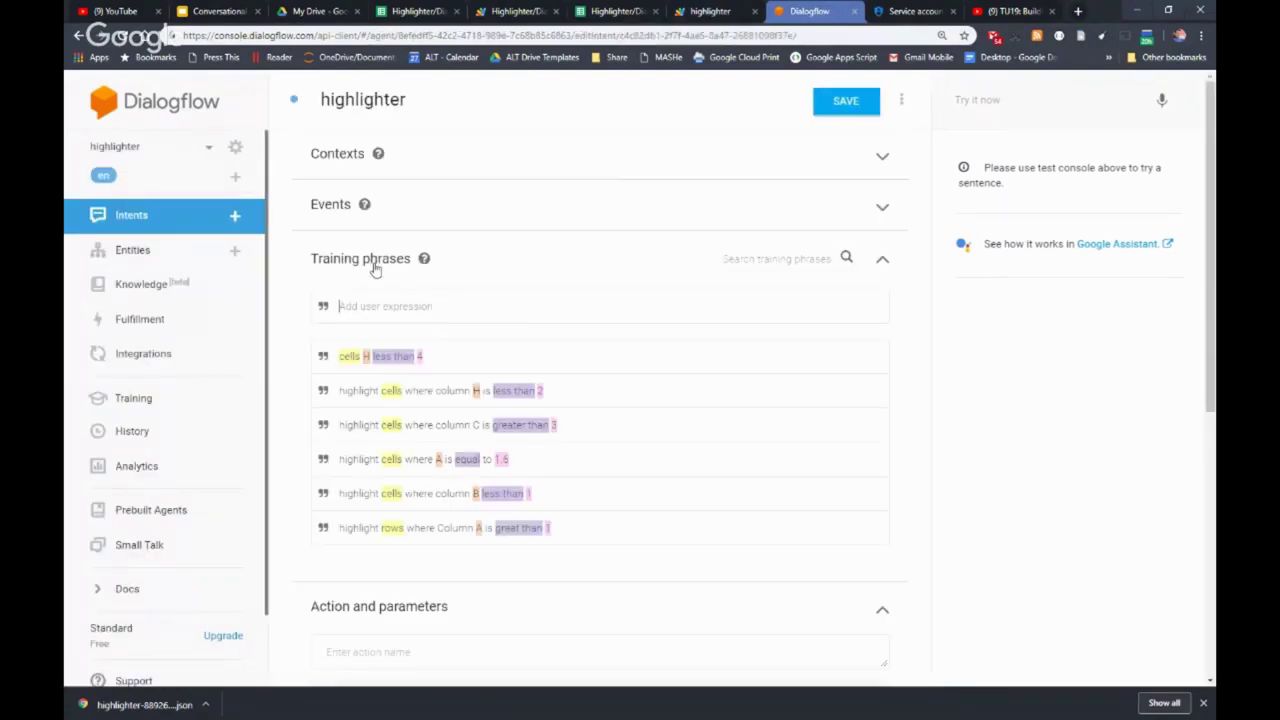
pyautogui.moveTo(543, 390); pyautogui.dragTo(340, 392)
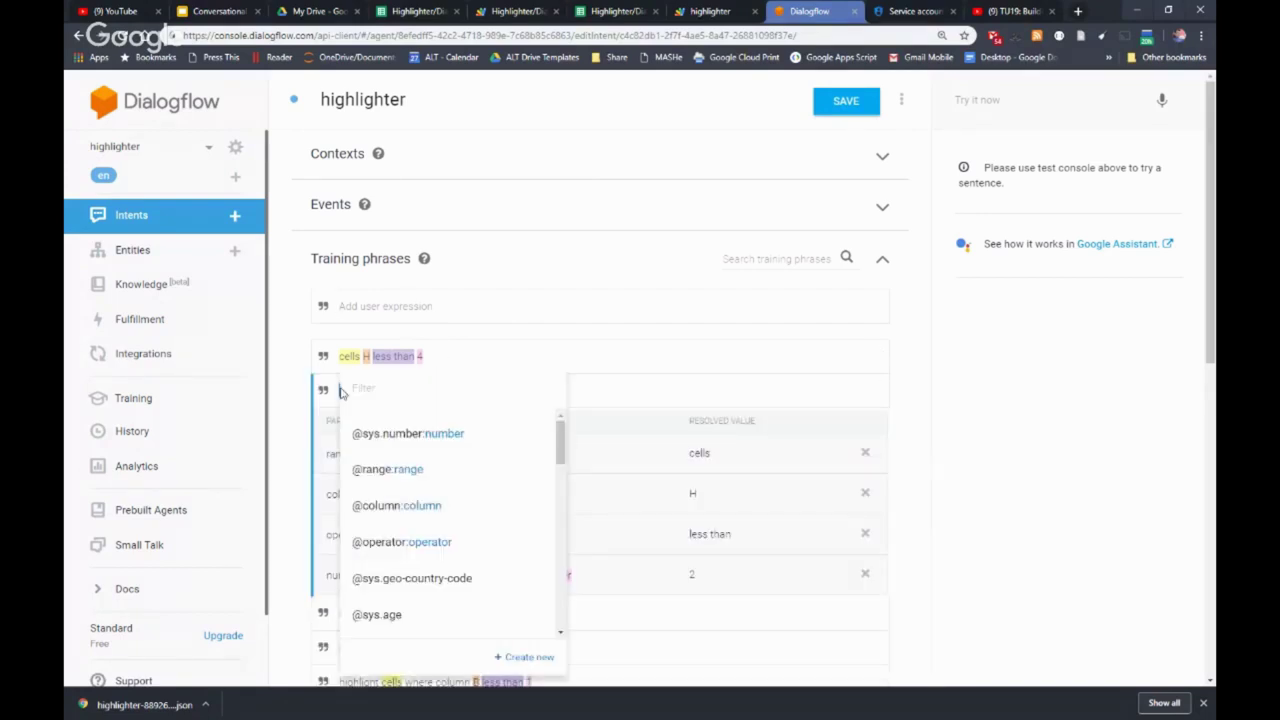
# - Back in the script, pass 'highlight cells where column H is less than 2' and 'text' to detectMessageIntent, close both brackets and save
pyautogui.click(712, 11)
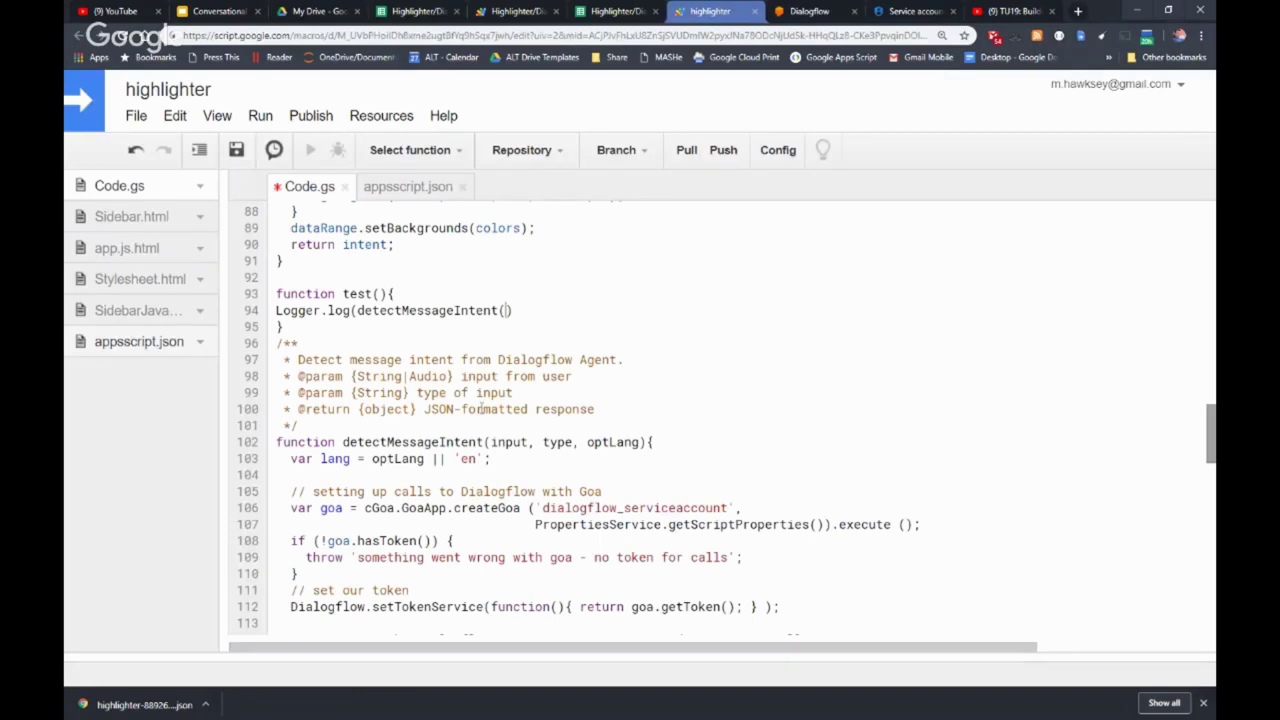
pyautogui.write("'")
pyautogui.hotkey('ctrl', 'v')
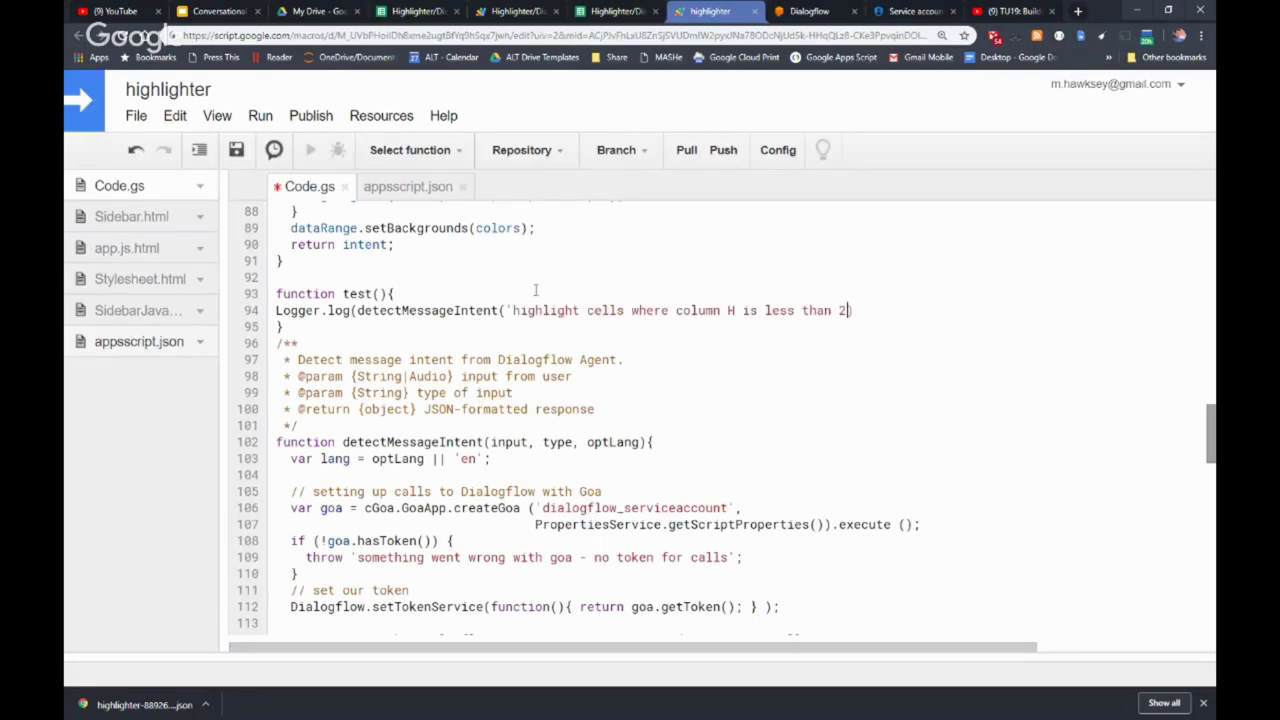
pyautogui.write("','text');")
pyautogui.hotkey('ctrl', 's')
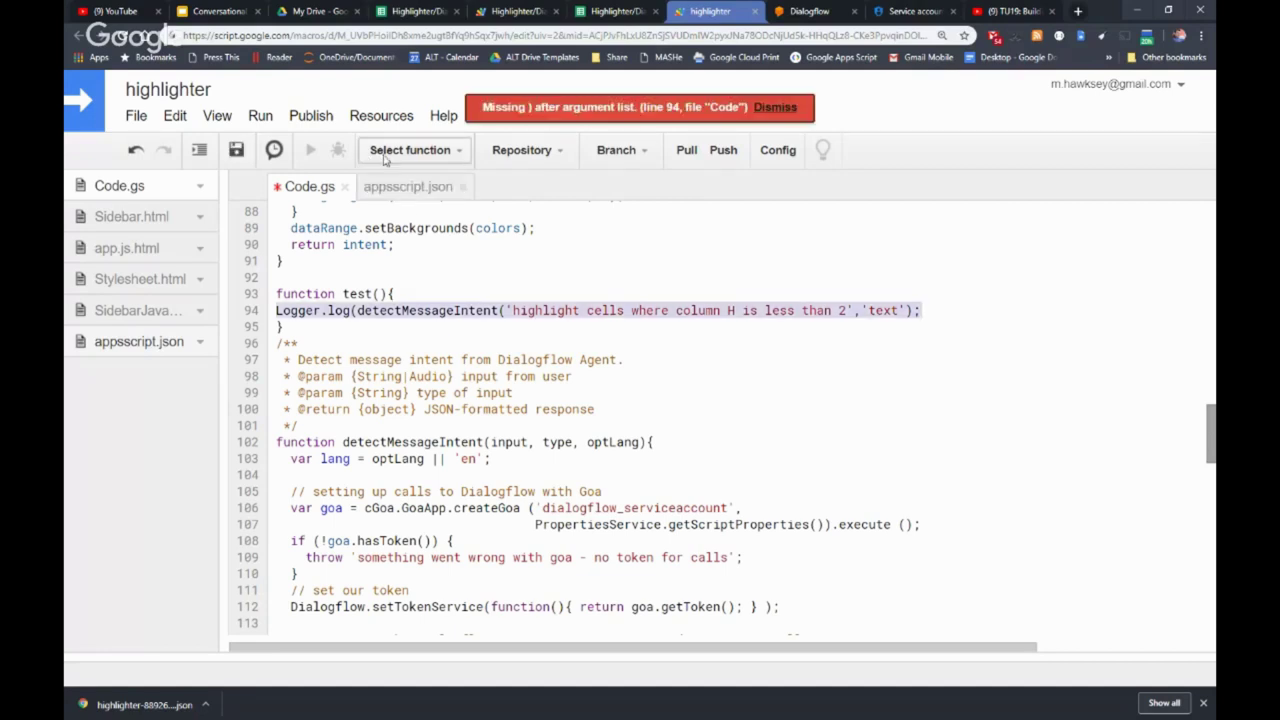
pyautogui.click(440, 310)
pyautogui.click(906, 312)
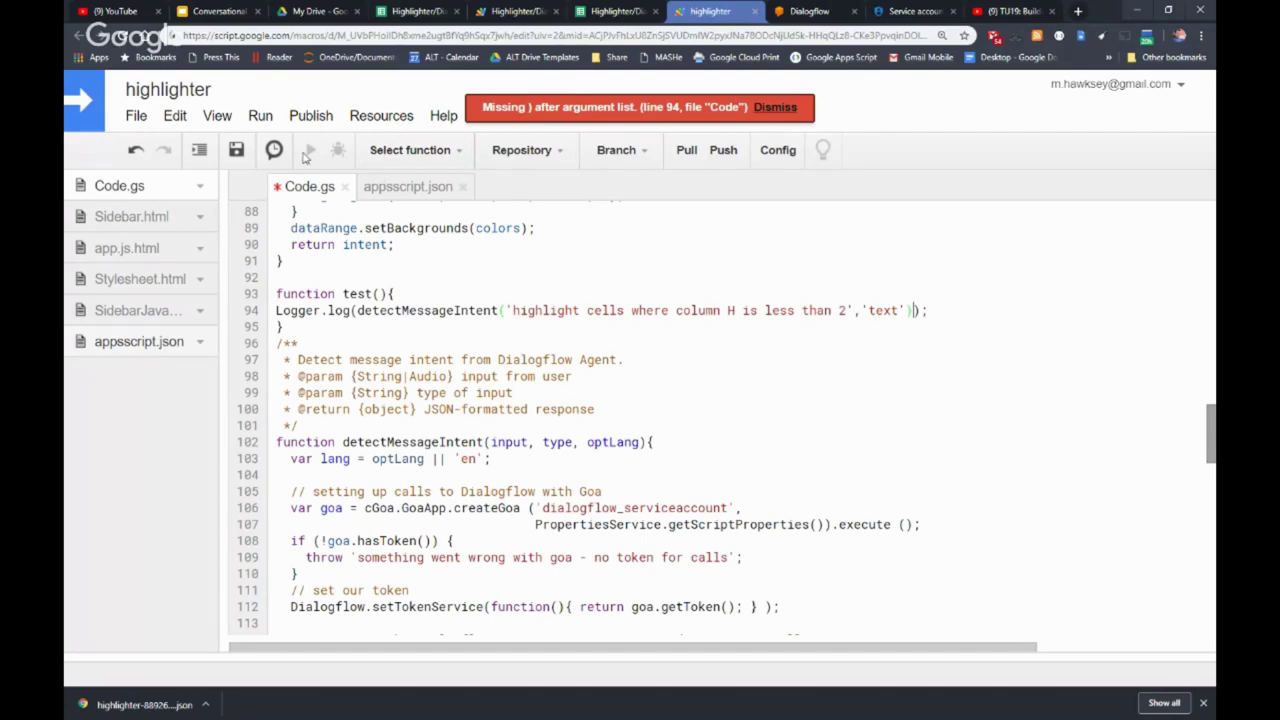
pyautogui.hotkey('ctrl', 's')
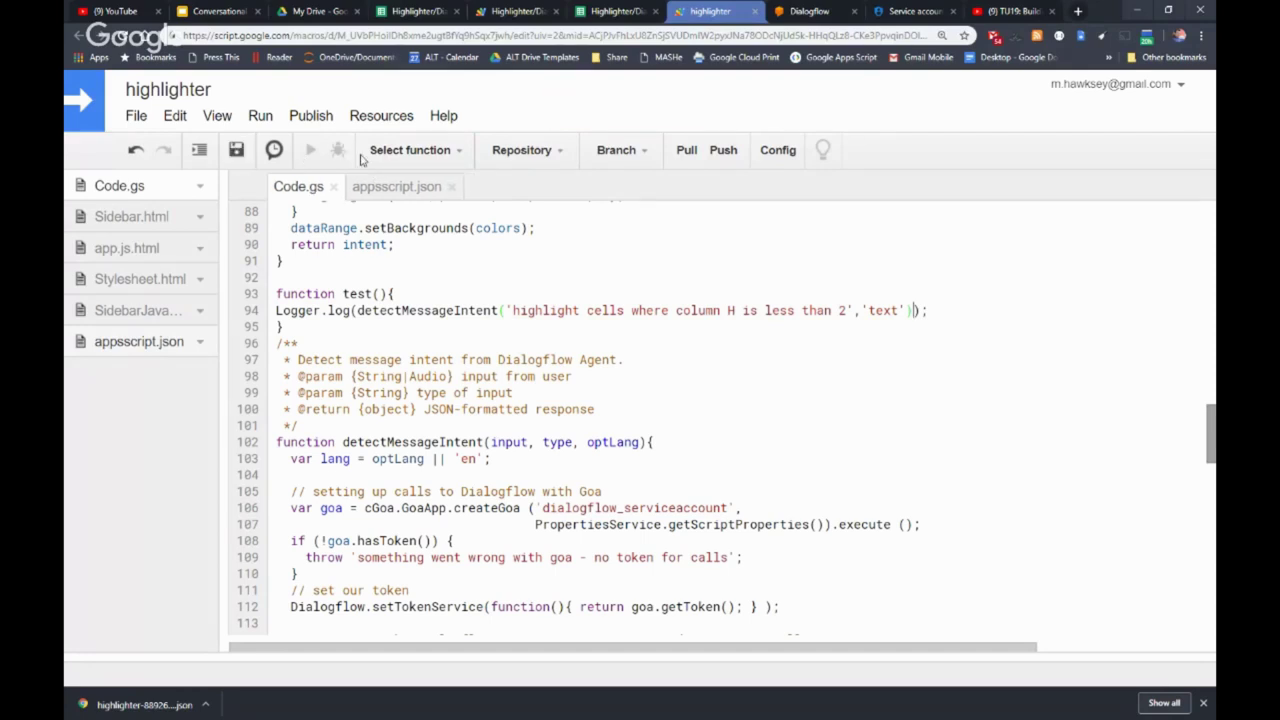
# - Select test as the function to execute and run it
pyautogui.click(395, 148)
pyautogui.click(400, 296)
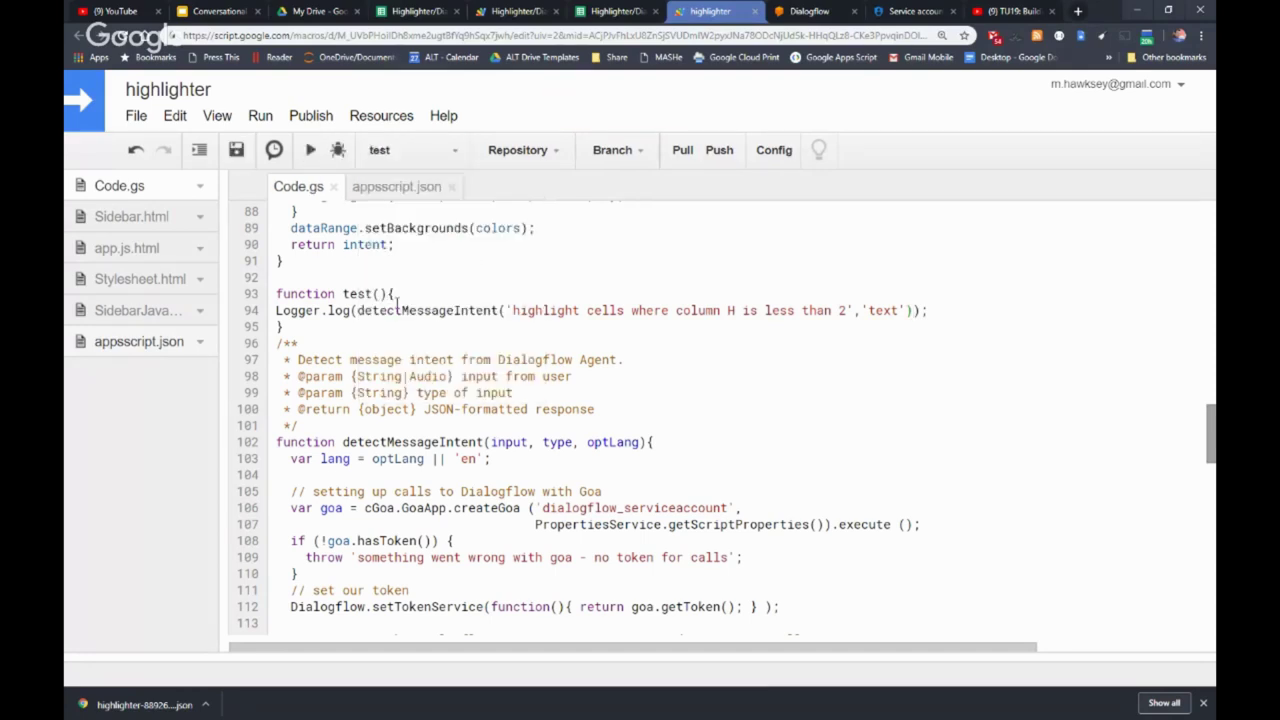
pyautogui.click(310, 152)
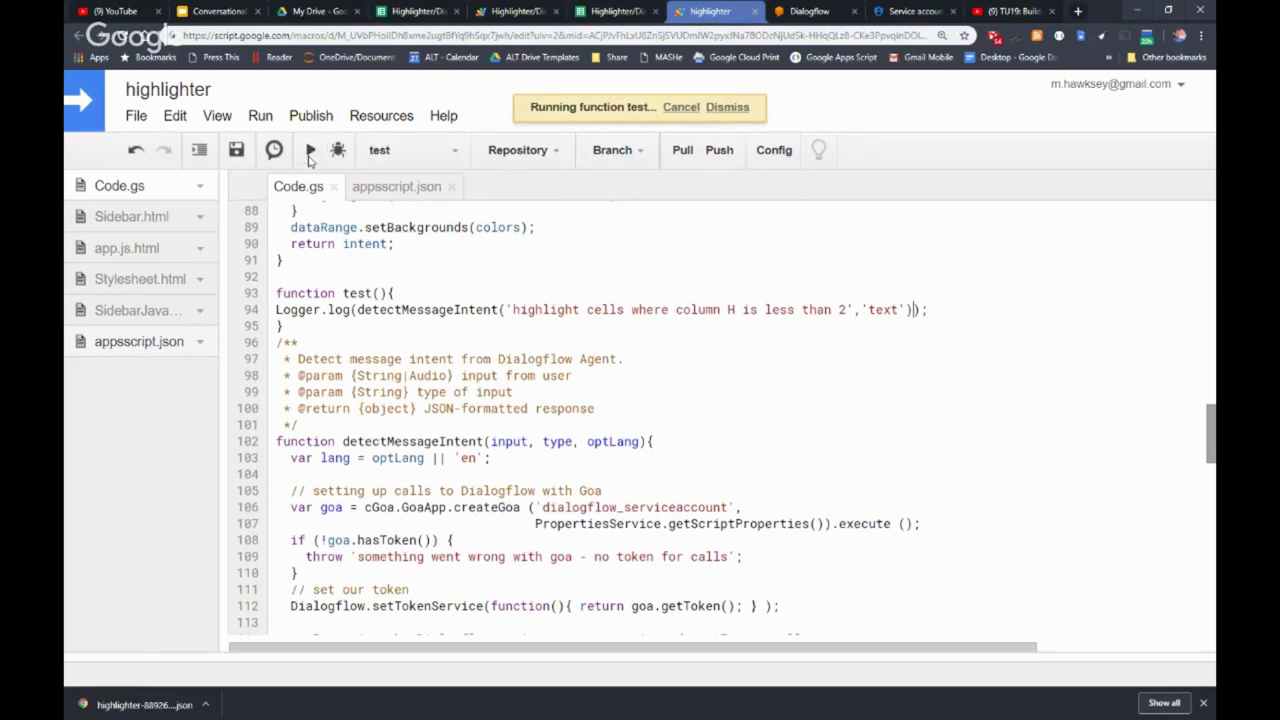
# - Open the script logs, examine the returned query result and its parameters, and close the logs
pyautogui.click(217, 115)
pyautogui.click(246, 178)
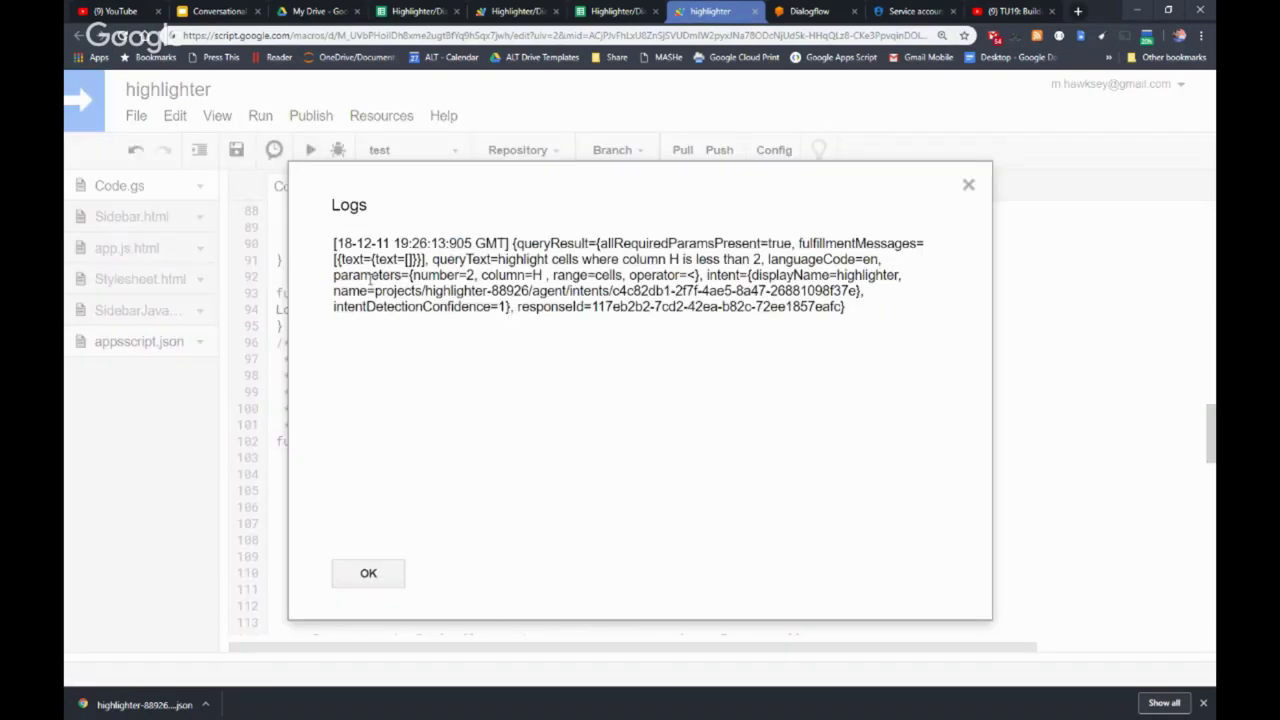
pyautogui.moveTo(513, 242); pyautogui.dragTo(849, 308)
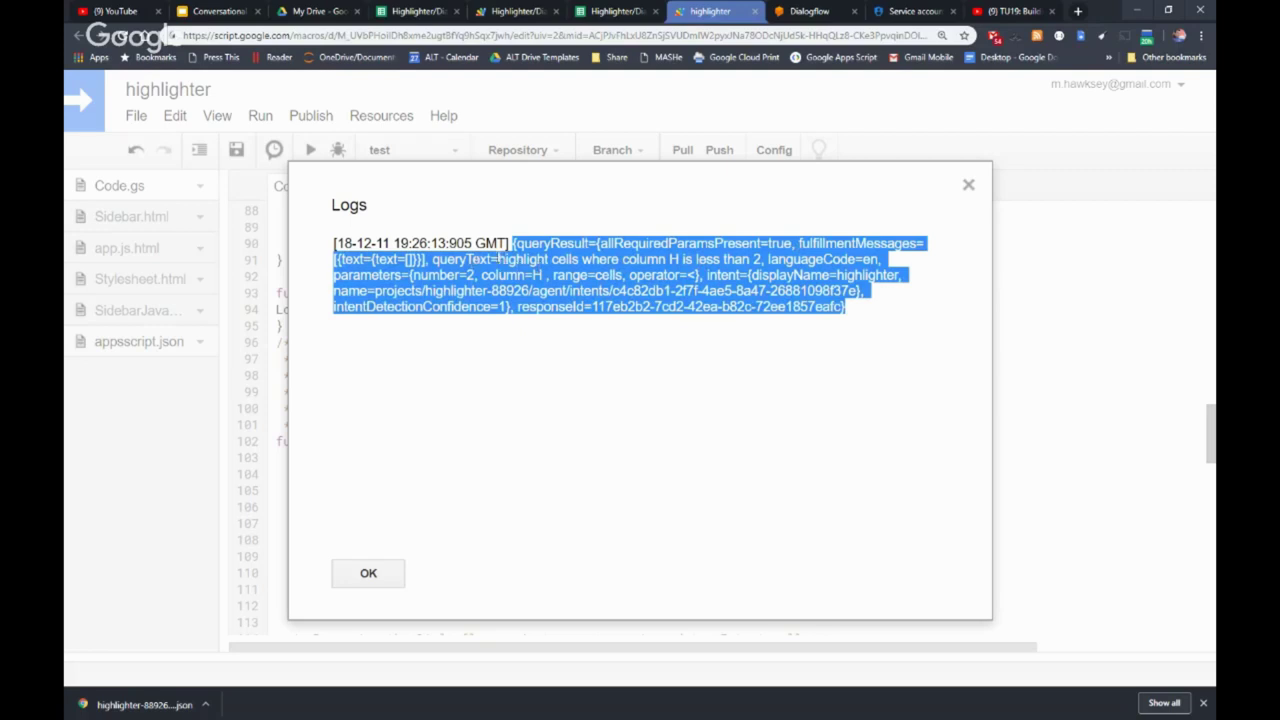
pyautogui.click(661, 272)
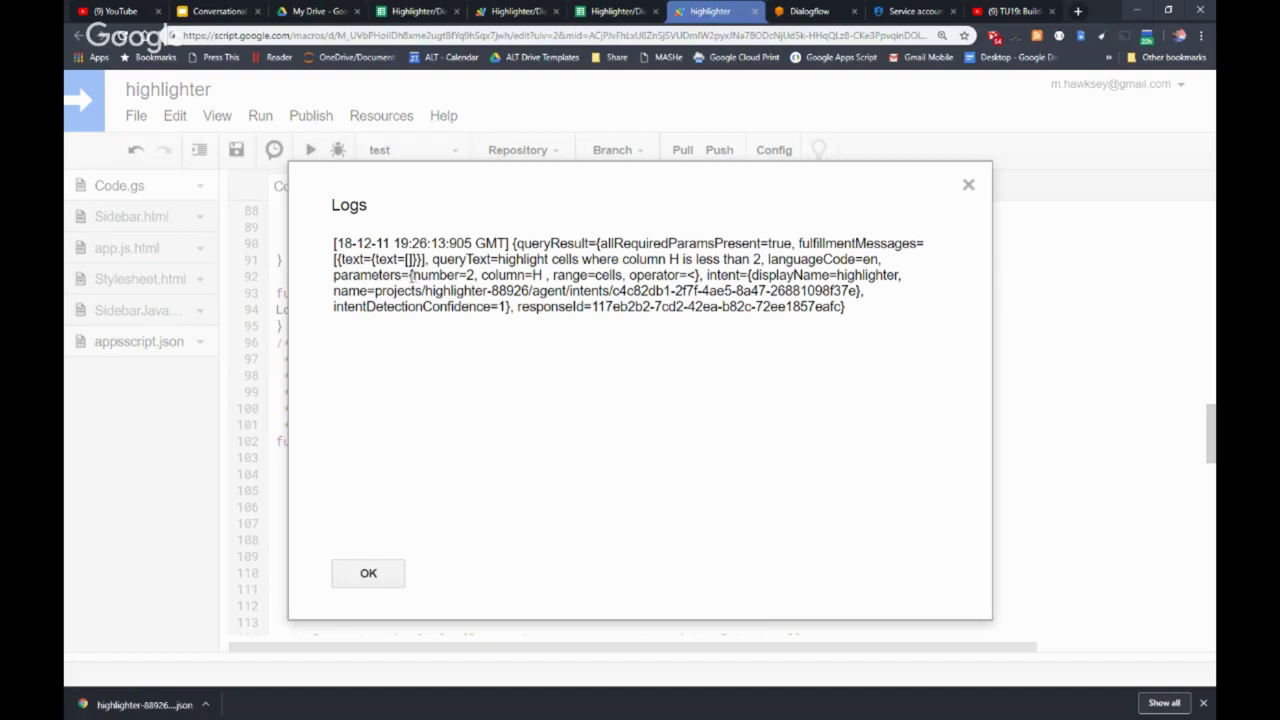
pyautogui.click(969, 186)
# - Debug the test function, inspect the queryResult and parameters inside the test variable, and stop the debugger
pyautogui.click(338, 149)
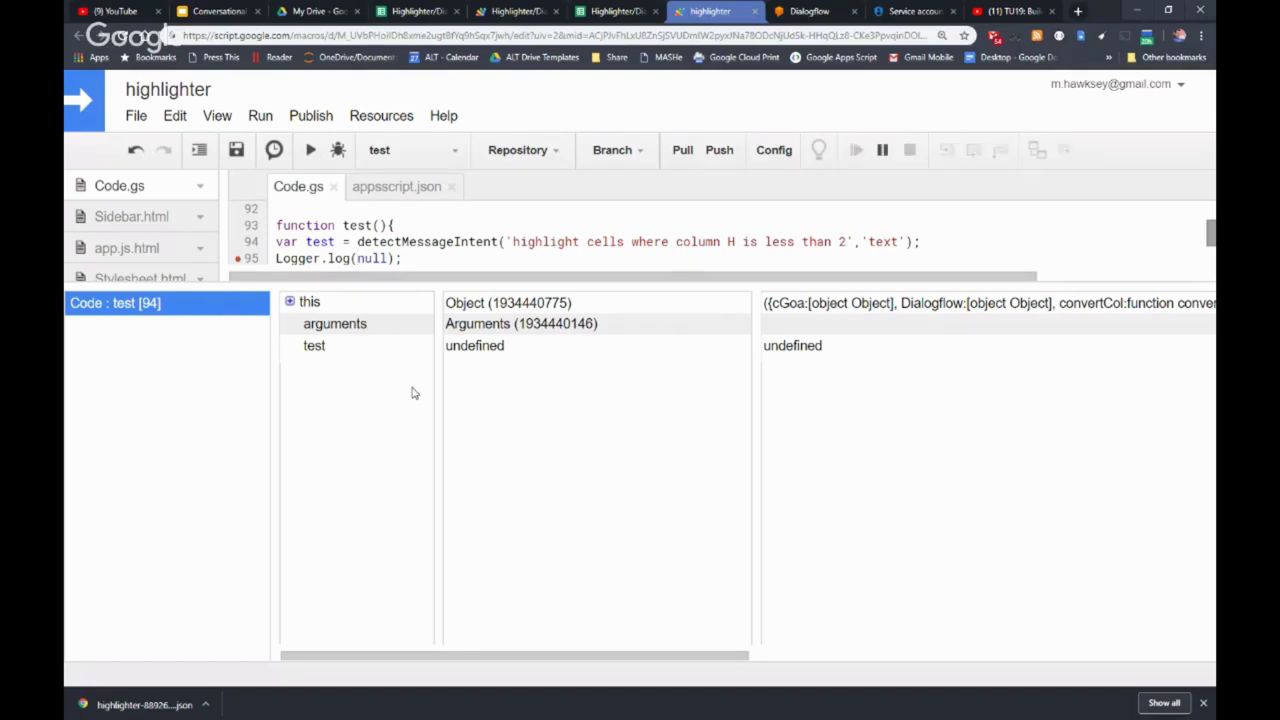
pyautogui.click(290, 345)
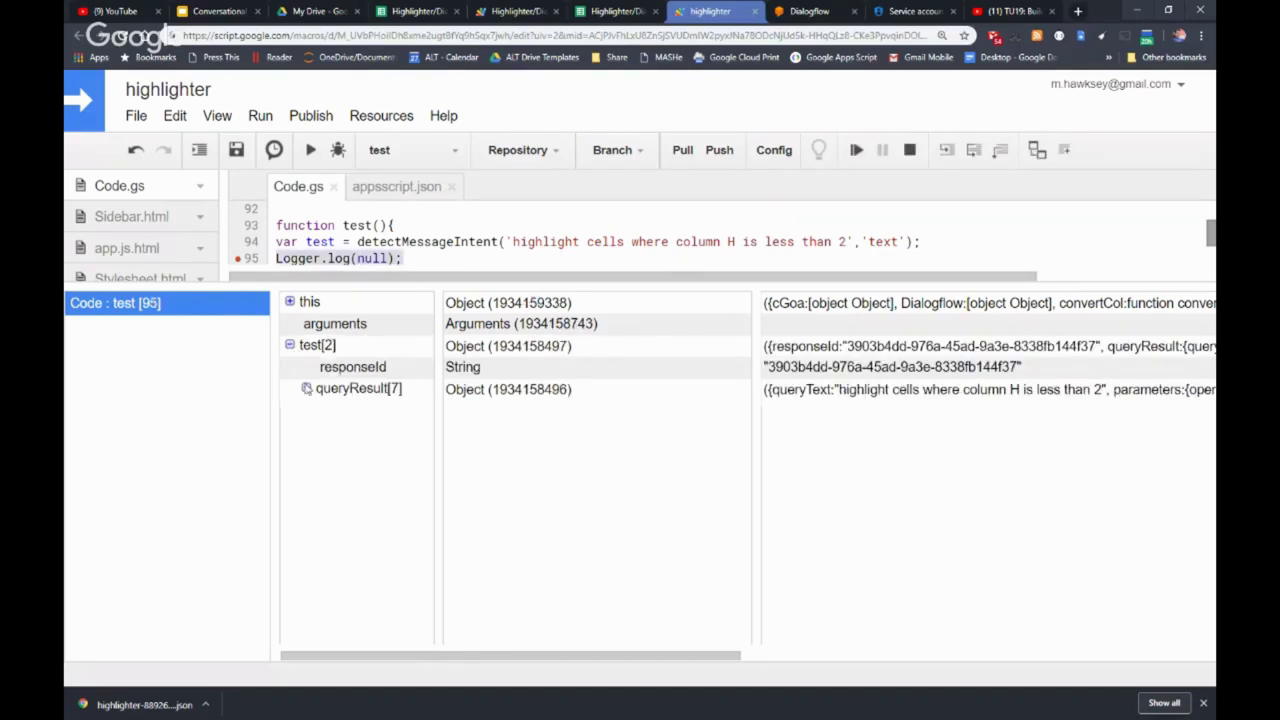
pyautogui.click(307, 389)
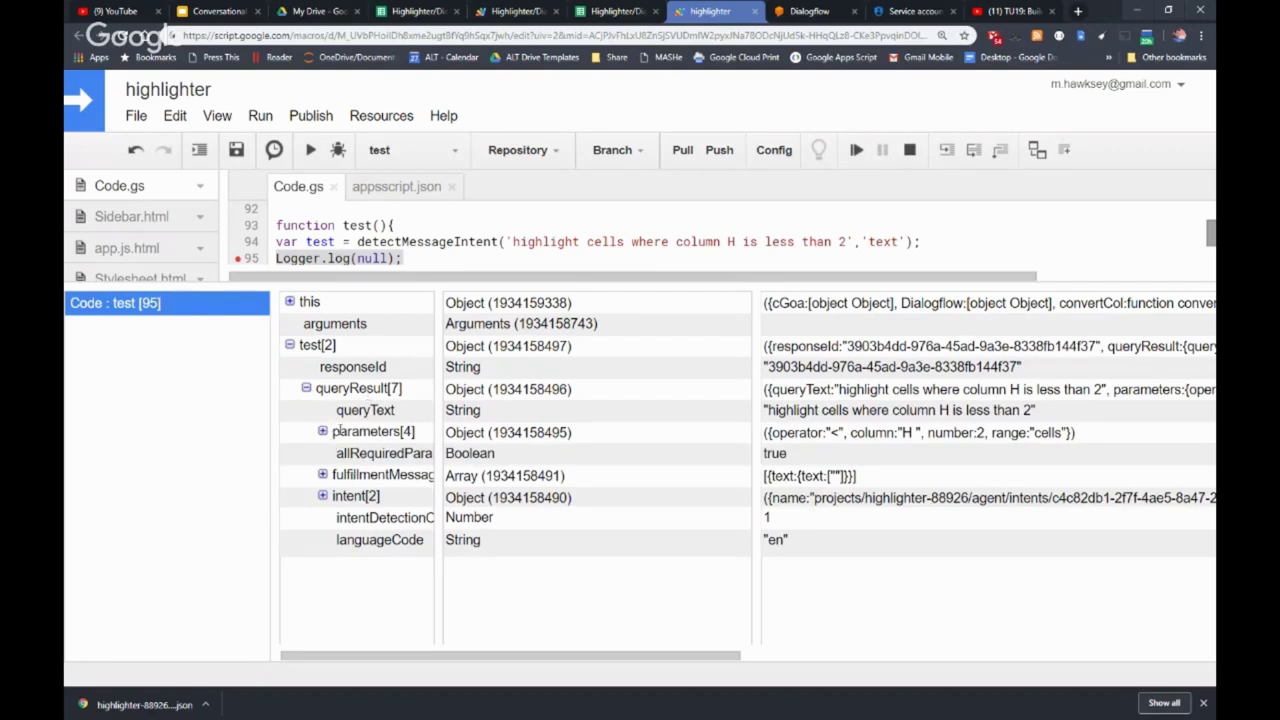
pyautogui.click(323, 432)
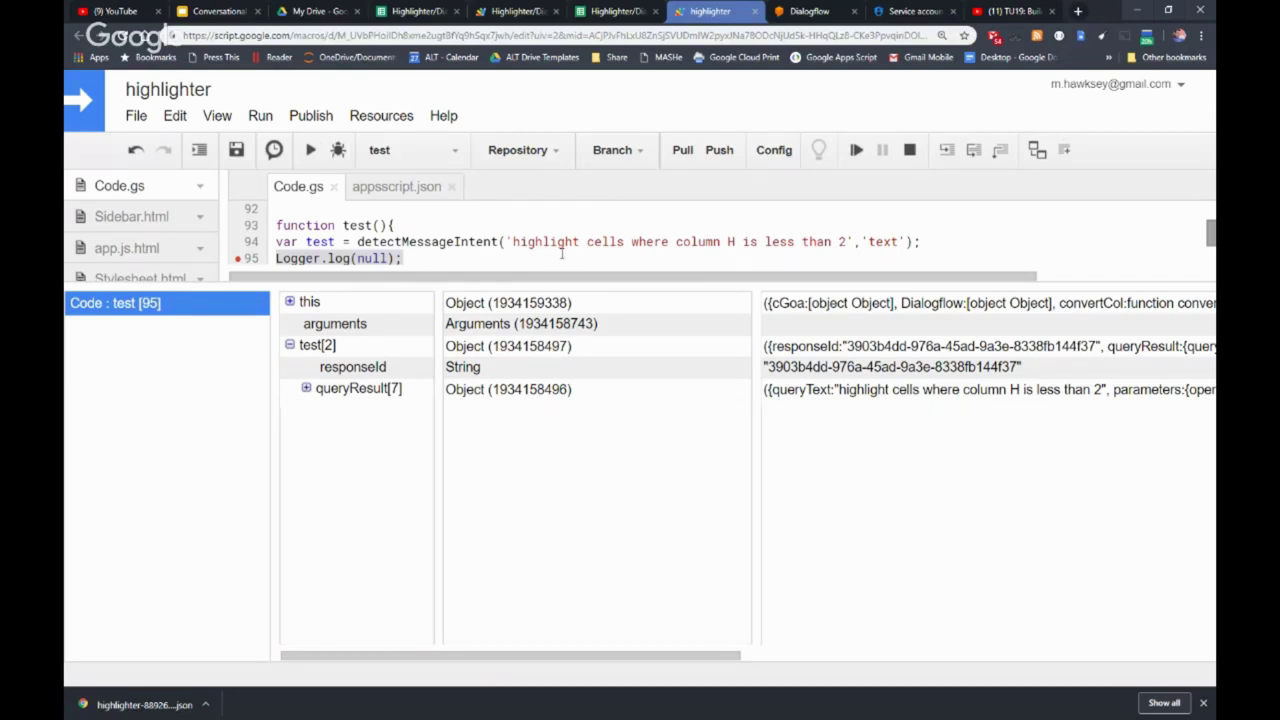
pyautogui.click(594, 259)
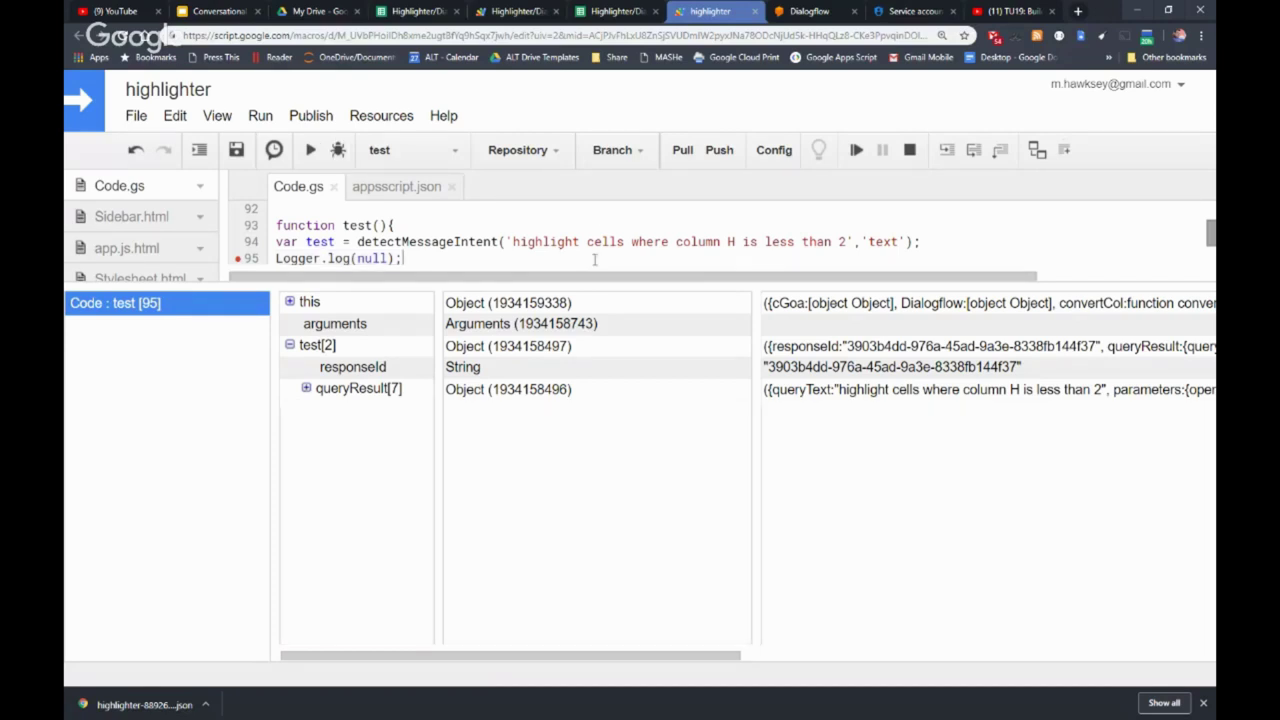
pyautogui.click(910, 150)
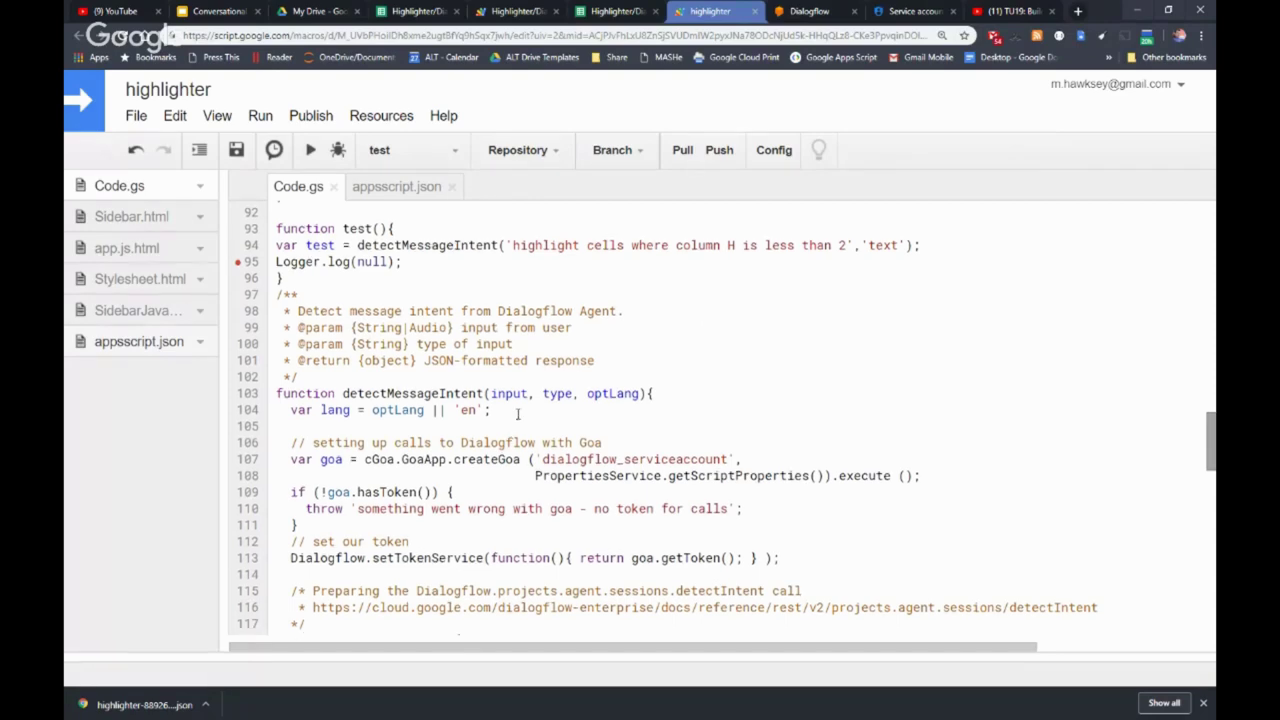
# - Switch to the Highlighter/Dialogflow Add-on Demo spreadsheet and insert one empty row above row 1 of Sheet1
pyautogui.scroll(1, 517, 414)
pyautogui.click(412, 11)
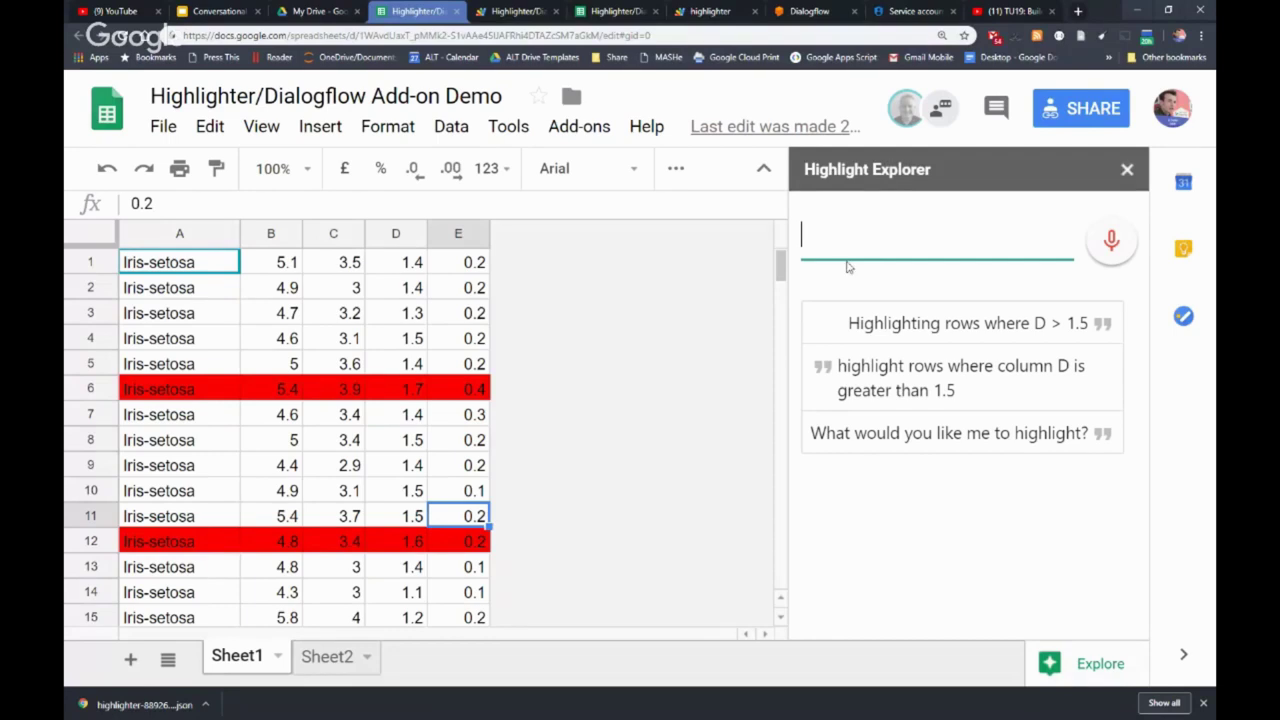
pyautogui.rightClick(98, 262)
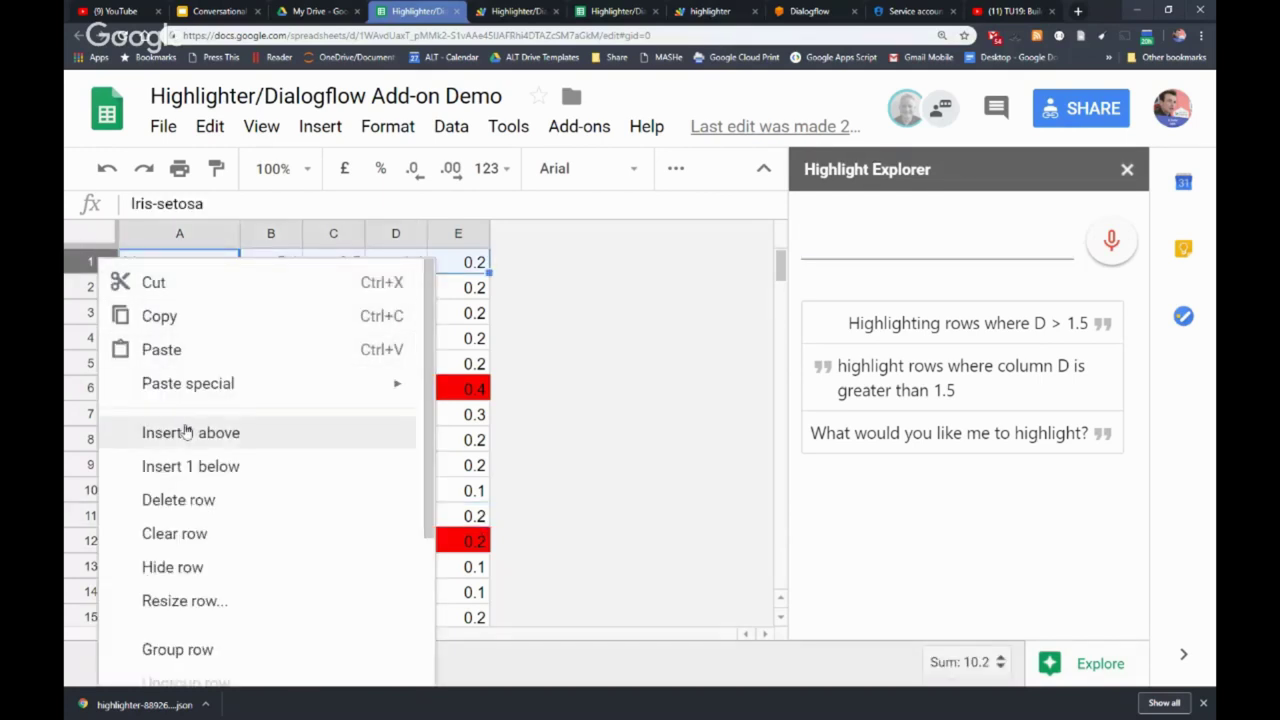
pyautogui.click(186, 432)
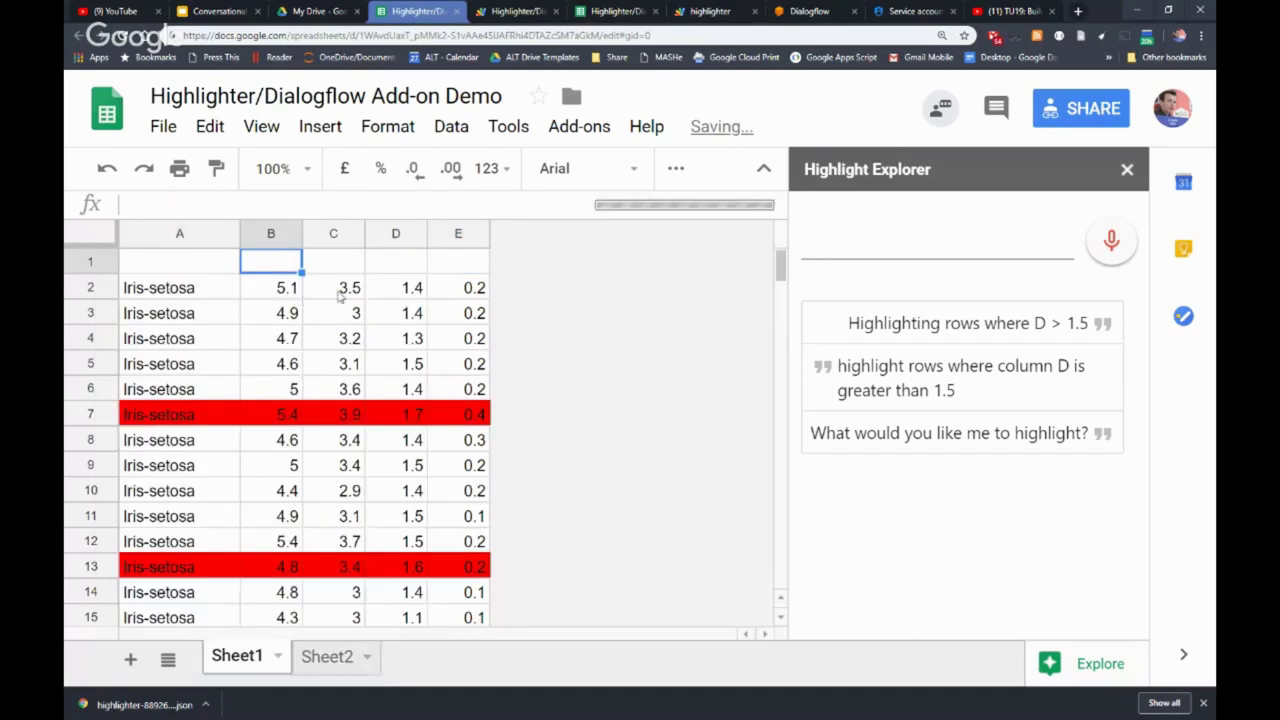
# - Enter the column headers alpha, beta and gamma in cells B1, C1 and D1
pyautogui.write('alpha')
pyautogui.press('Tab')
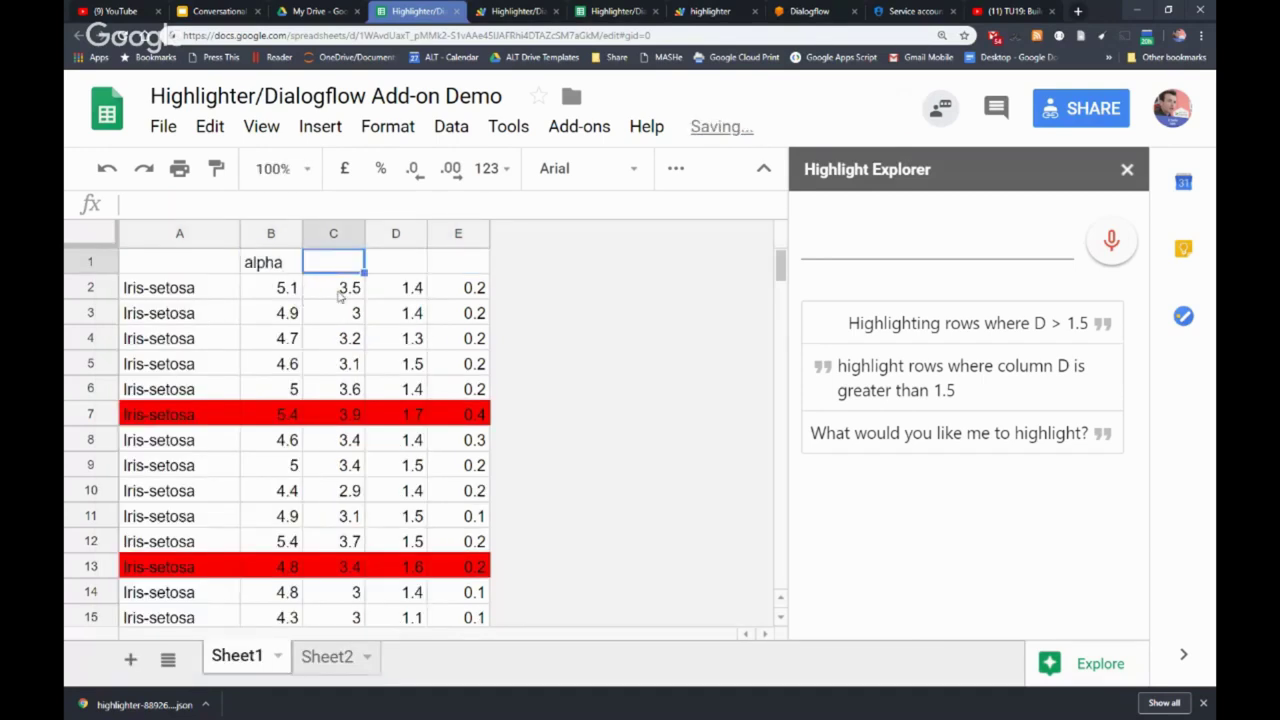
pyautogui.write('beta')
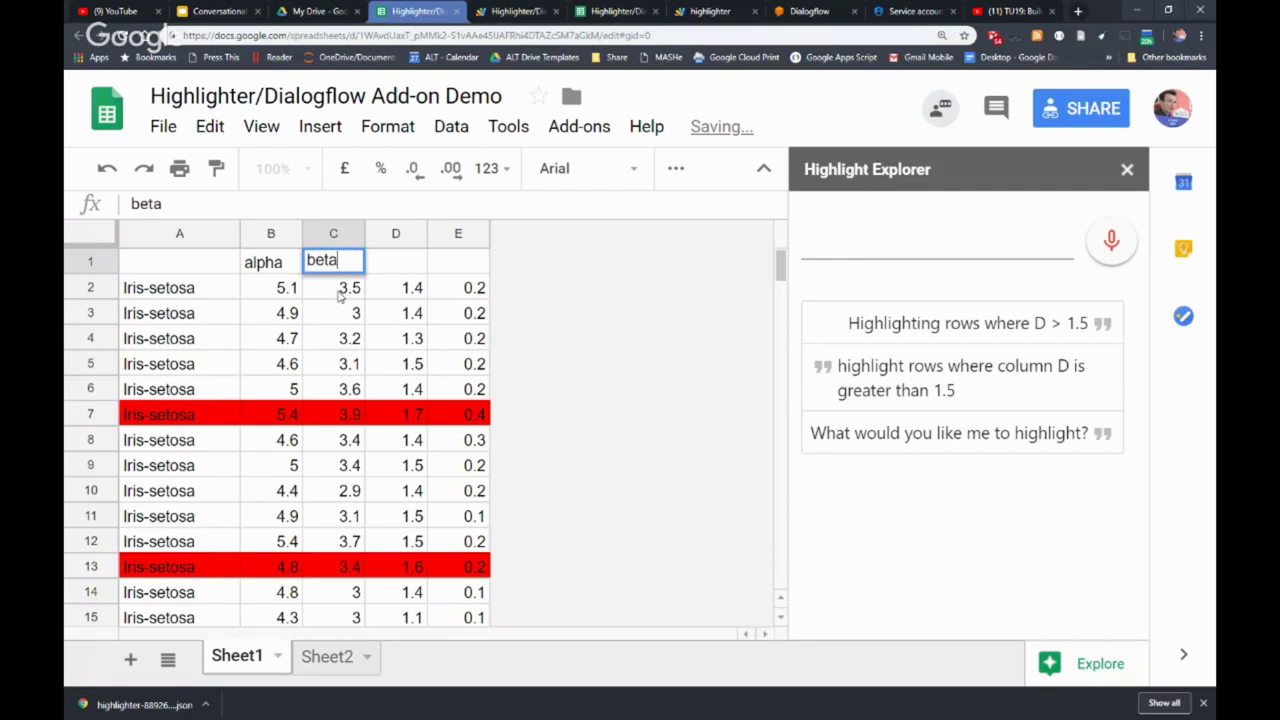
pyautogui.press('Tab')
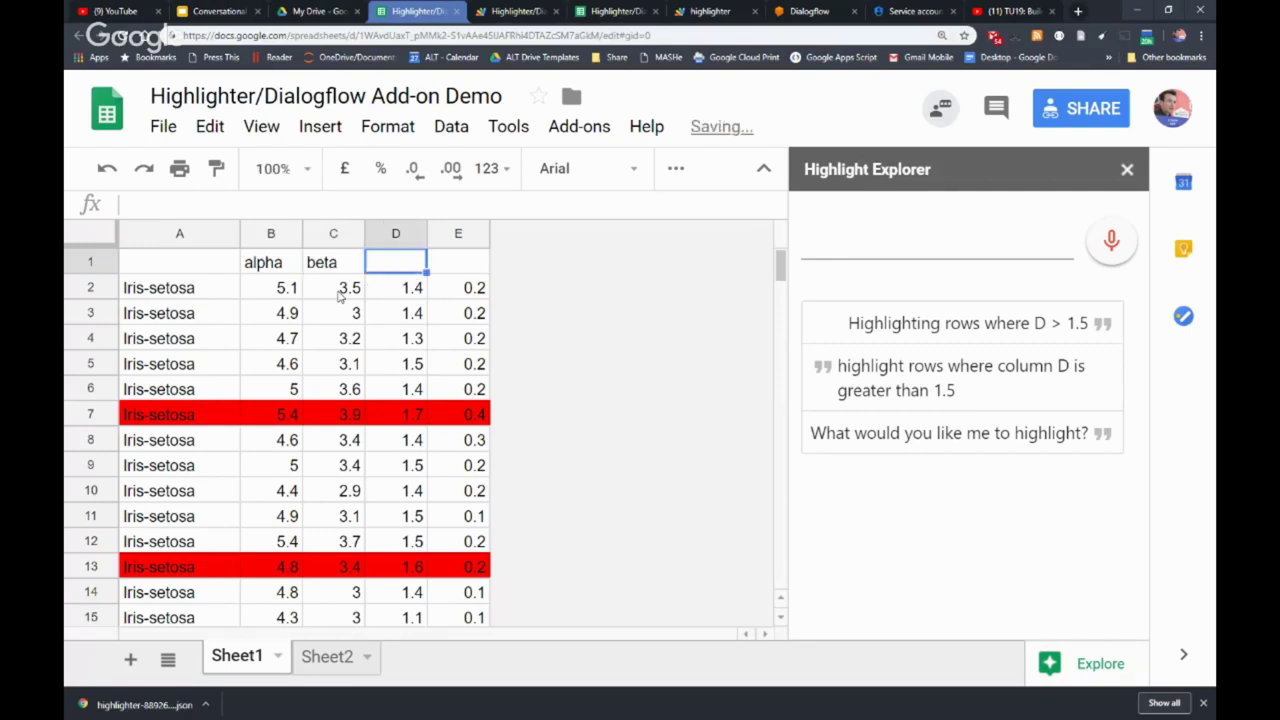
pyautogui.write('gamme')
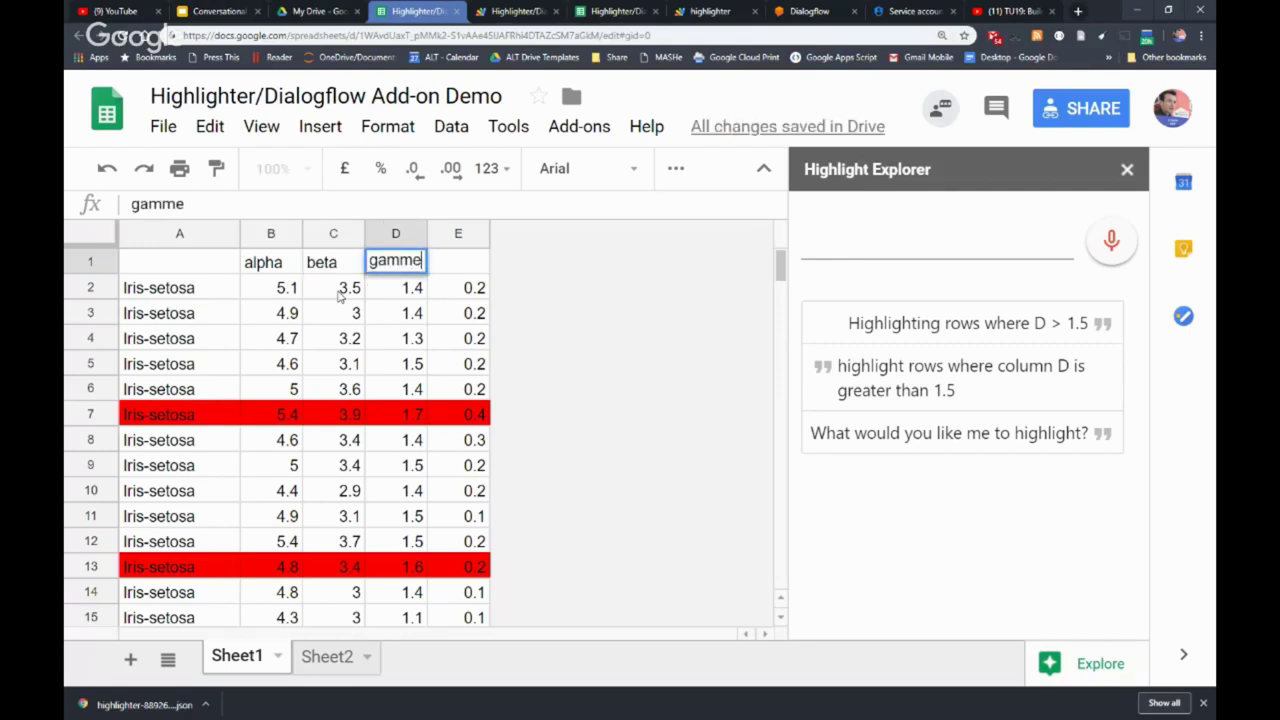
pyautogui.press('Tab')
pyautogui.press('Left')
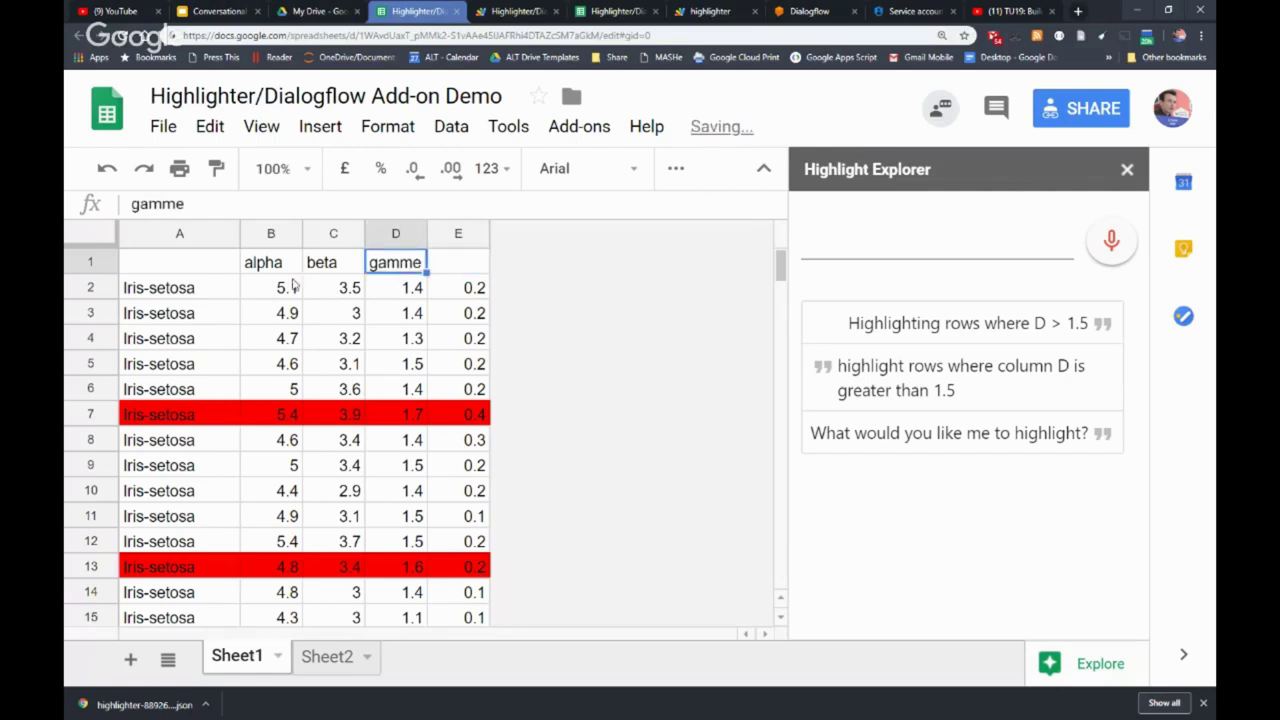
pyautogui.click(222, 210)
pyautogui.press('BackSpace')
pyautogui.write('a')
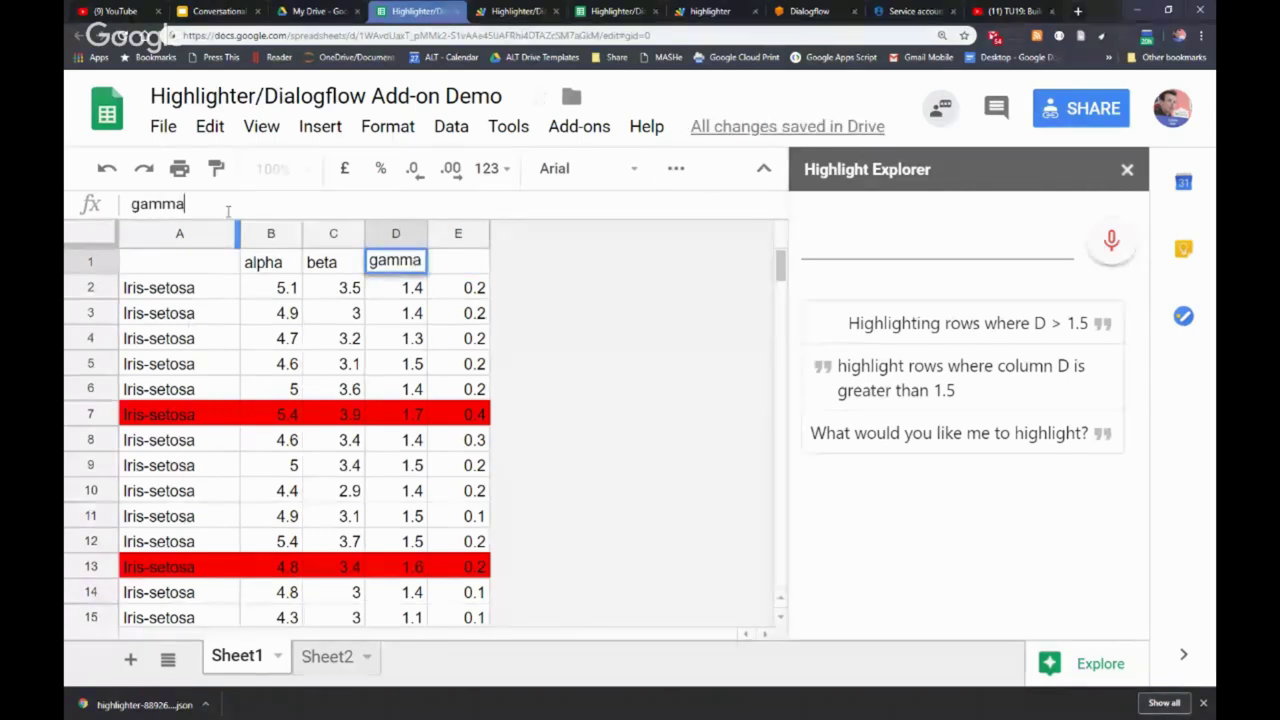
# - Enter the column header delta in cell E1
pyautogui.click(443, 262)
pyautogui.write('delat')
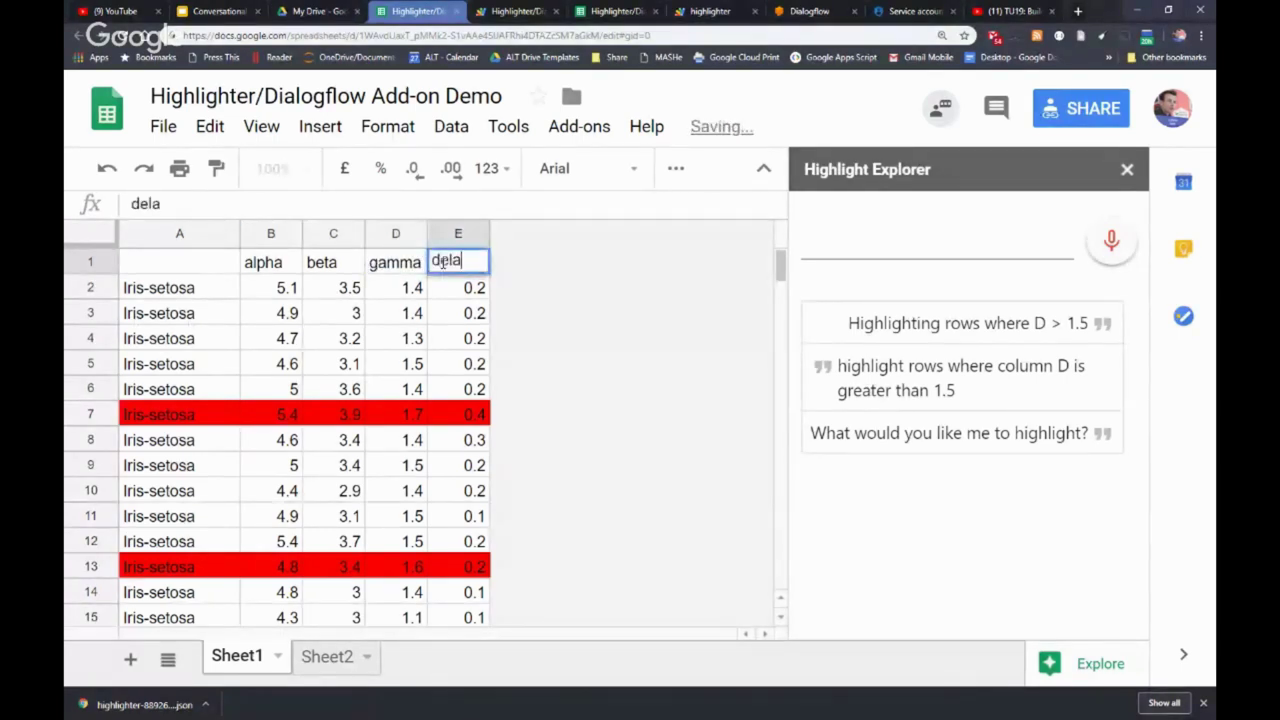
pyautogui.press('BackSpace')
pyautogui.press('BackSpace')
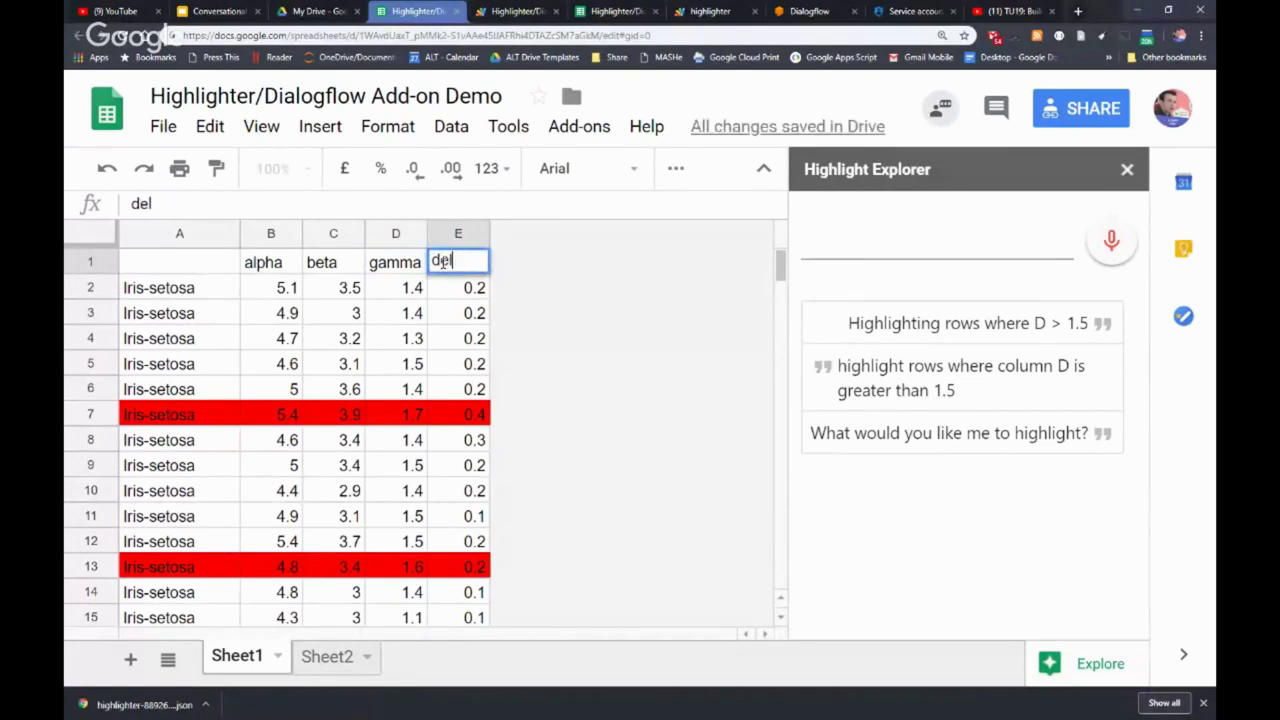
pyautogui.write('ta')
pyautogui.press('Return')
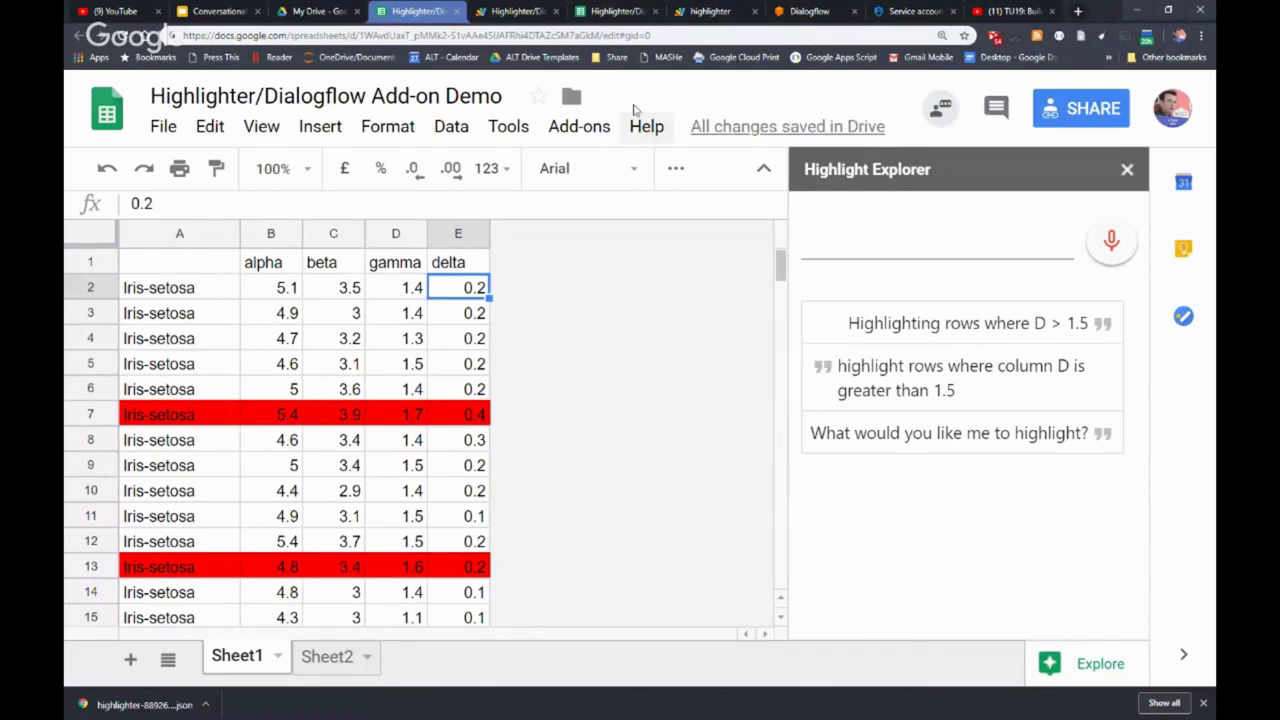
# - Switch to Dialogflow, open the column entity of the Formatter agent and turn on Define synonyms
pyautogui.click(810, 11)
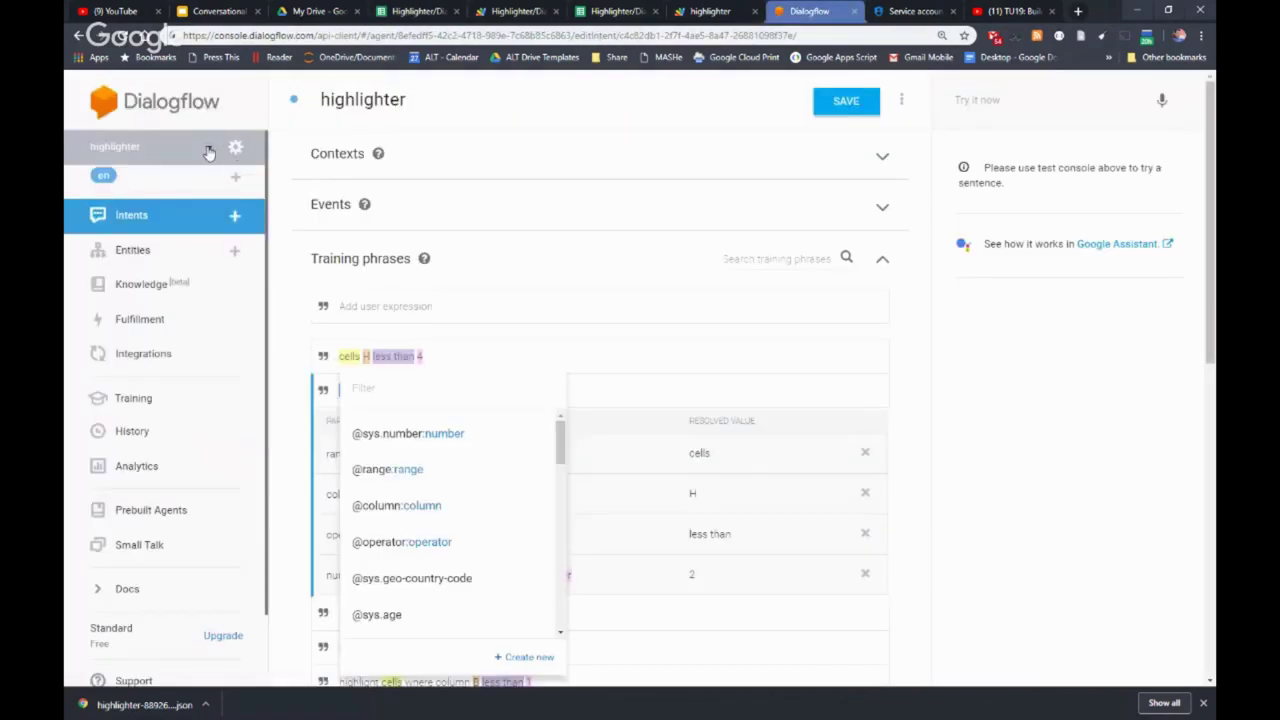
pyautogui.press('Escape')
pyautogui.click(209, 152)
pyautogui.click(170, 186)
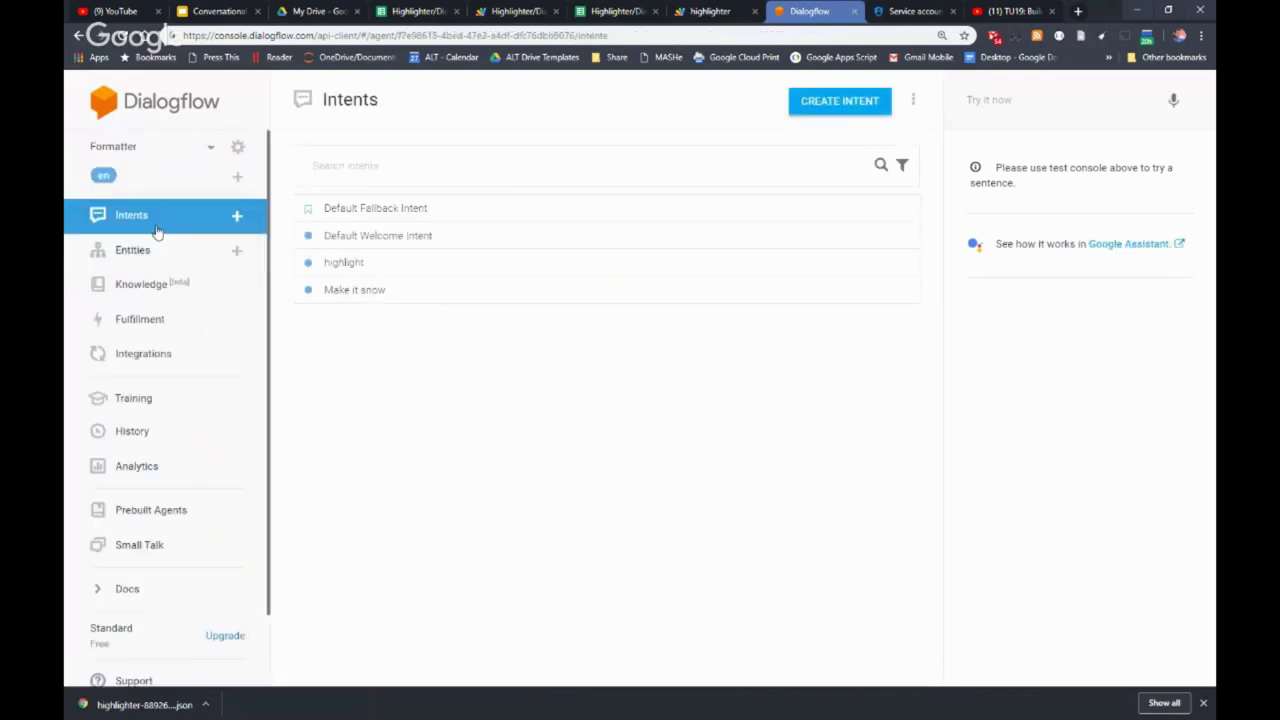
pyautogui.click(142, 258)
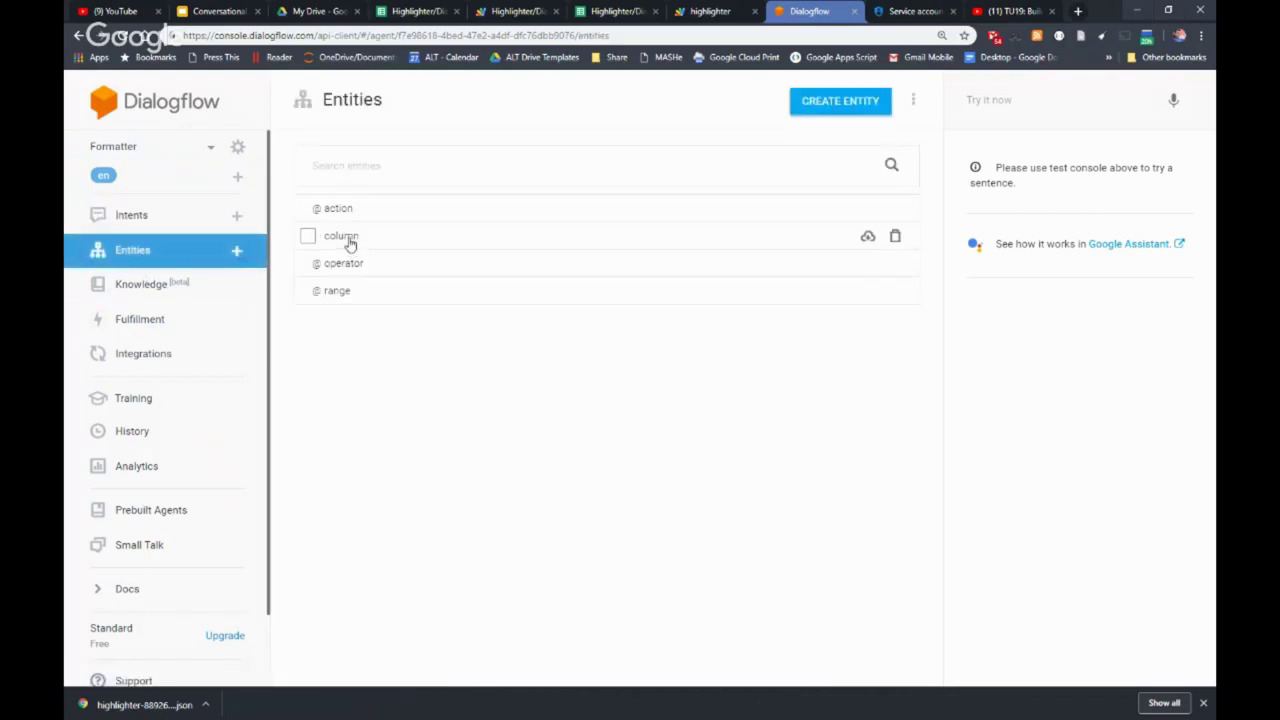
pyautogui.click(345, 238)
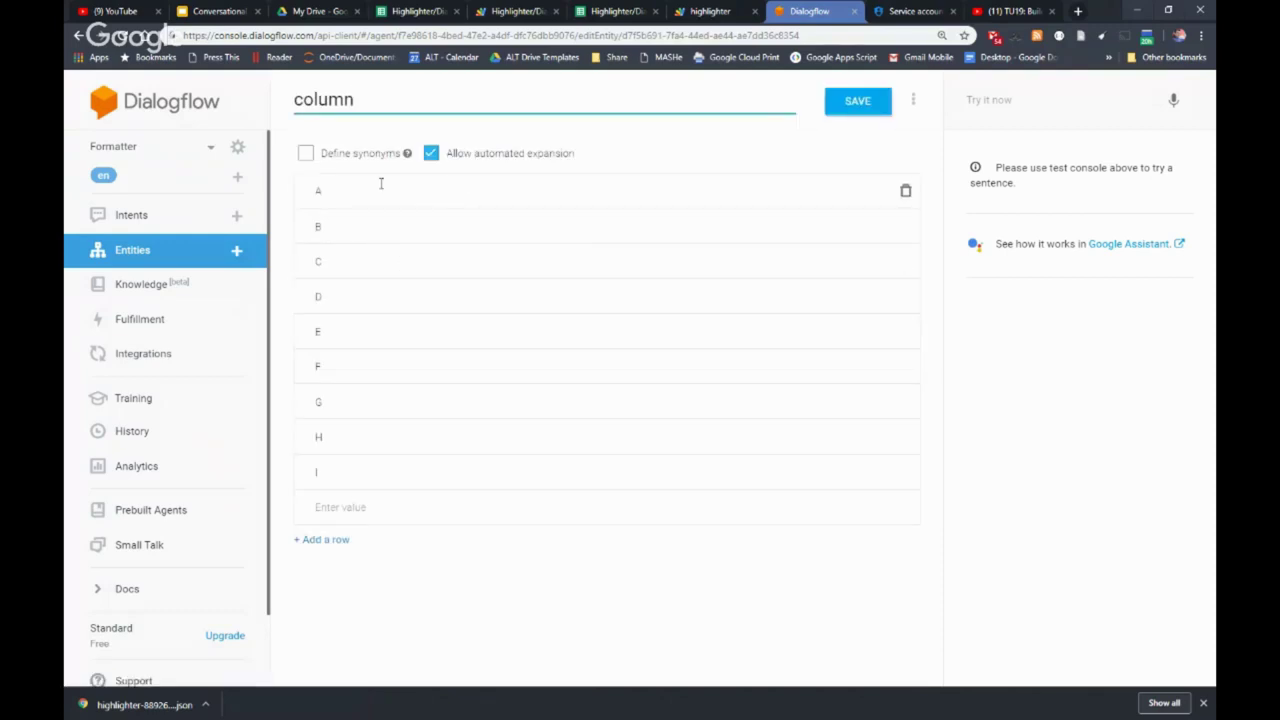
pyautogui.click(305, 155)
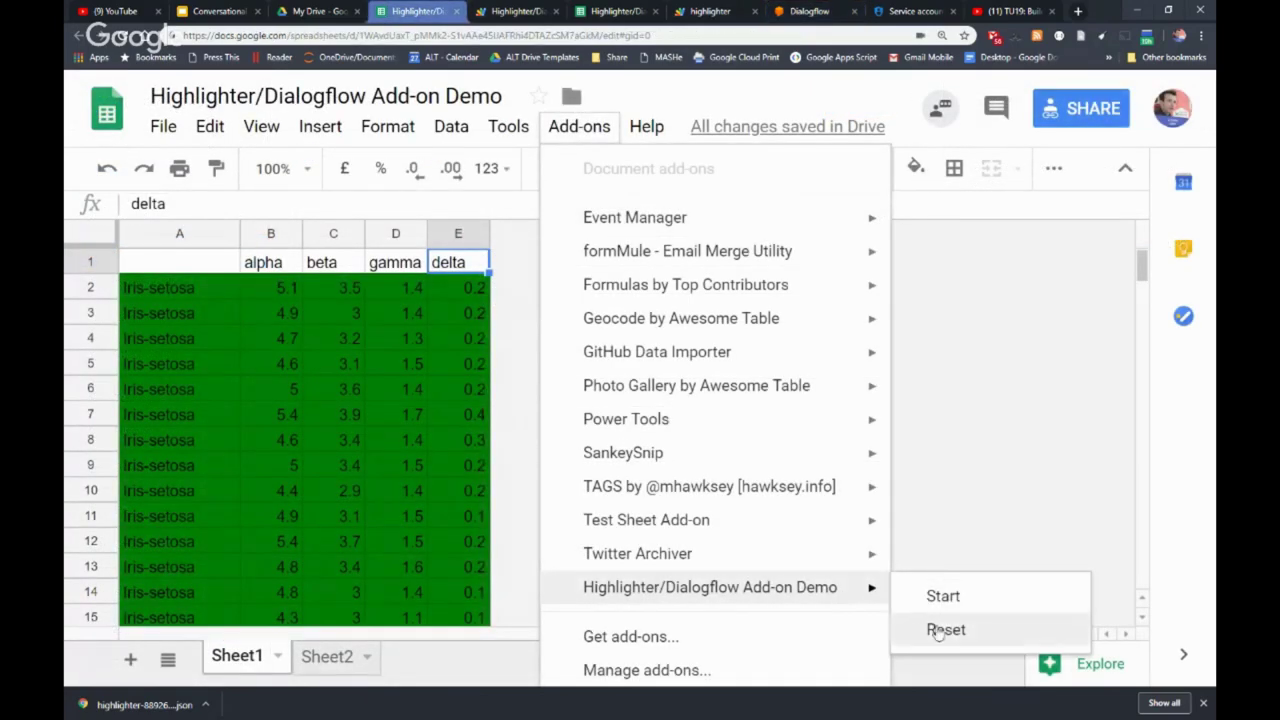
# - In the Highlighter/Dialogflow Add-on Demo spreadsheet, reset and restart the add-on, and ask by voice to highlight cells in Delta greater than 0.2
pyautogui.click(940, 630)
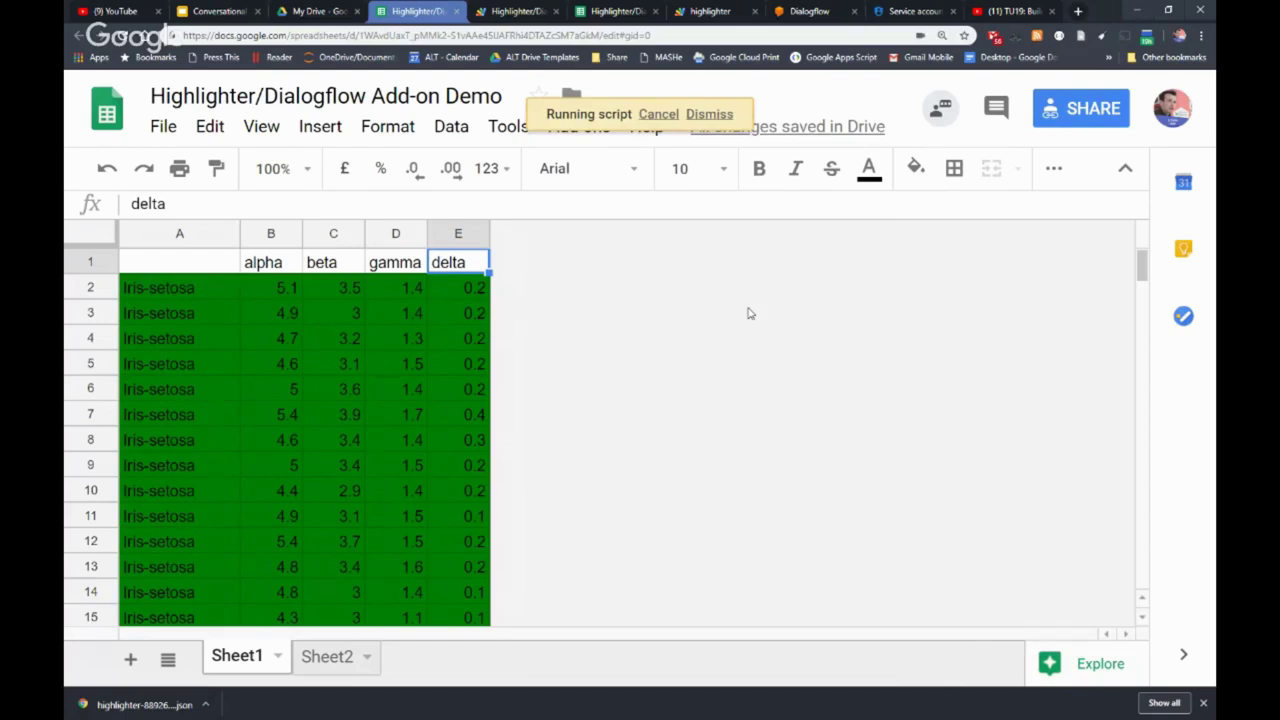
pyautogui.click(557, 133)
pyautogui.moveTo(760, 587)
pyautogui.click(974, 609)
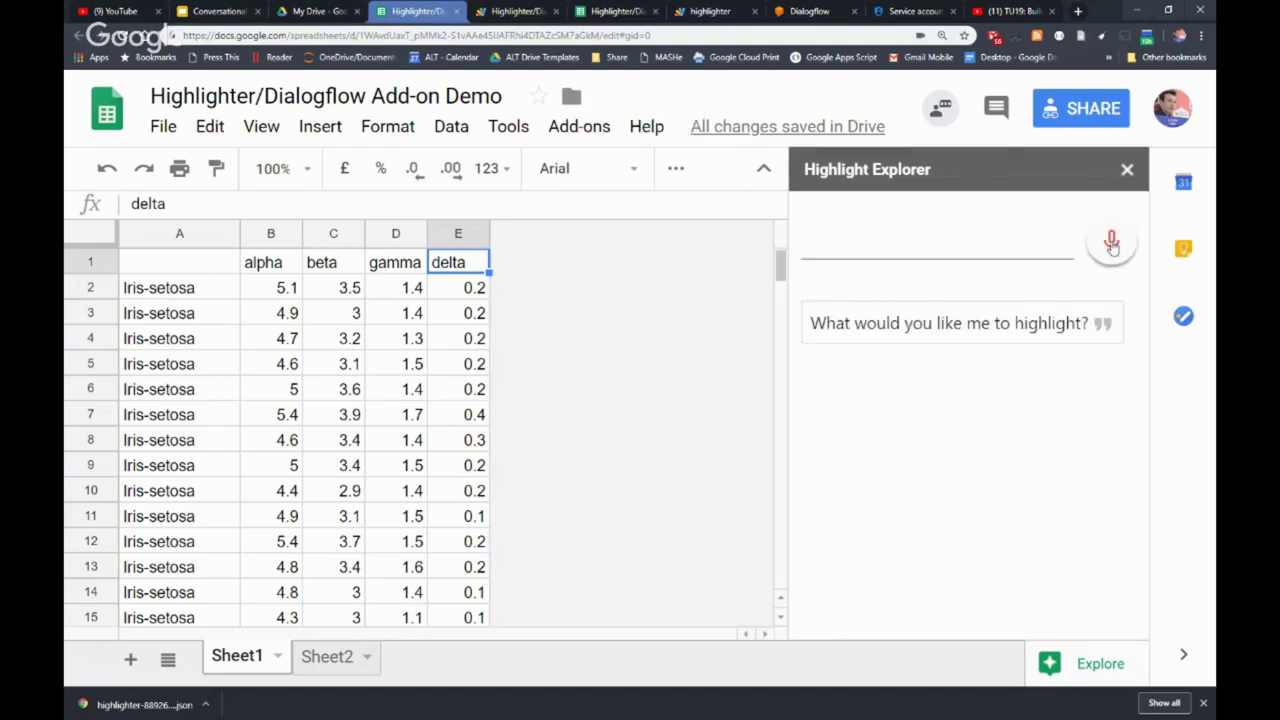
pyautogui.click(1112, 246)
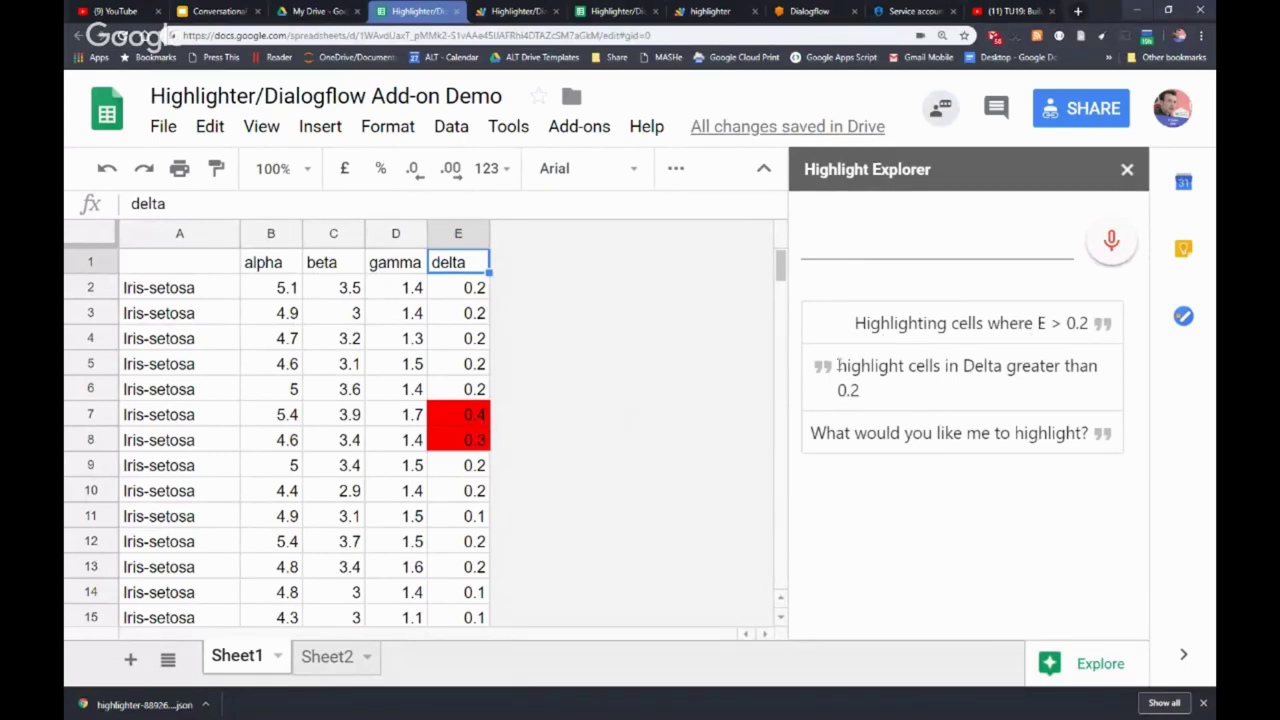
pyautogui.moveTo(840, 365); pyautogui.dragTo(886, 390)
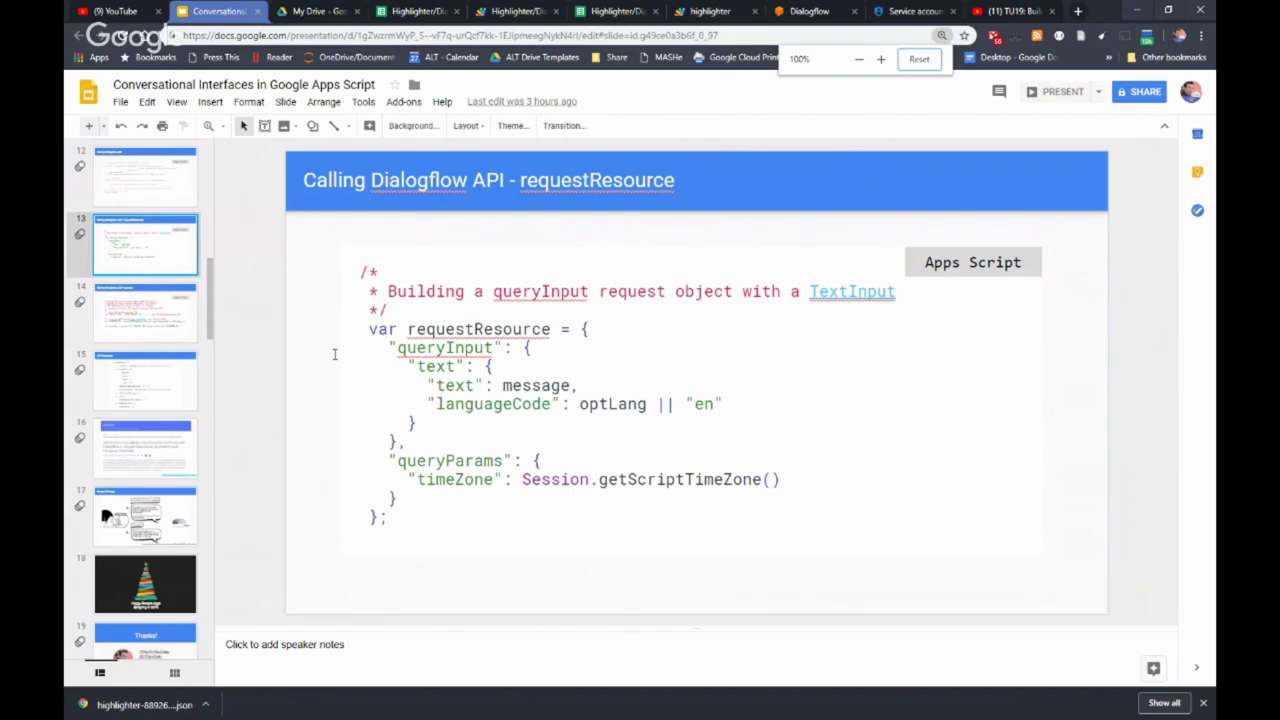
# - In the Conversational Interfaces in Google Apps Script presentation, view slide 14 on the session, and start the Snow Machine add-on on slide 18
pyautogui.click(148, 302)
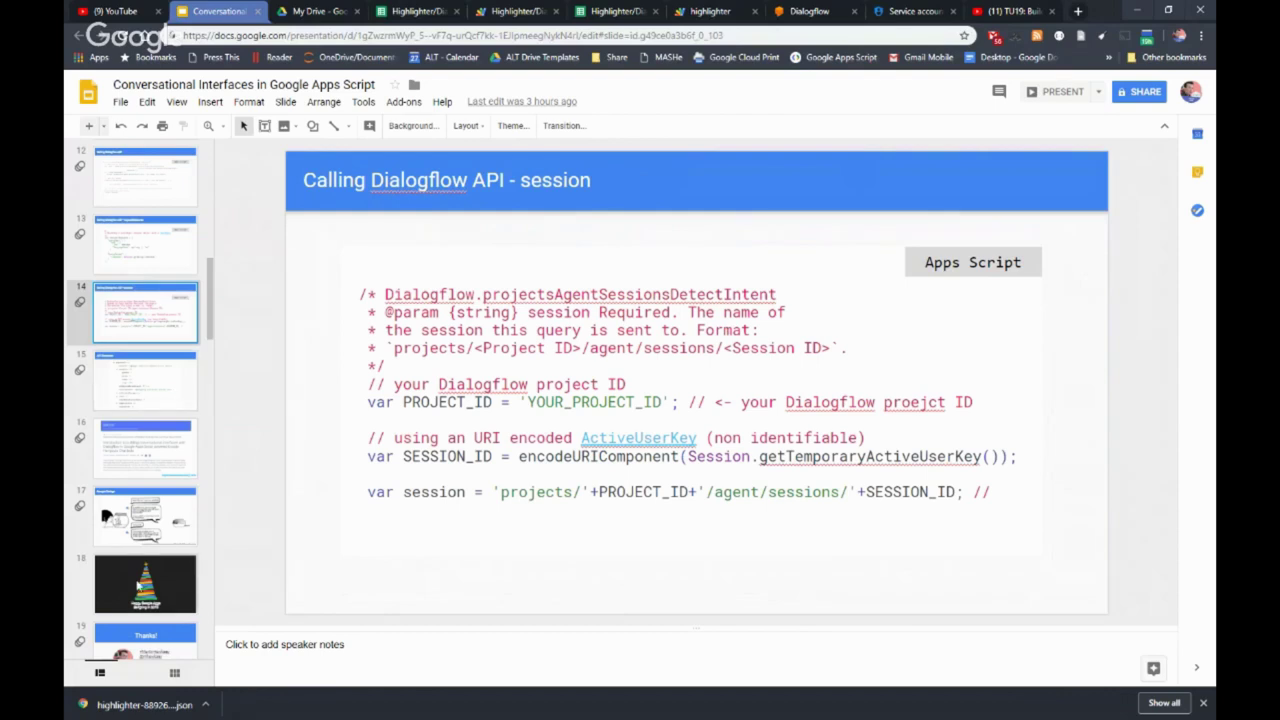
pyautogui.click(138, 587)
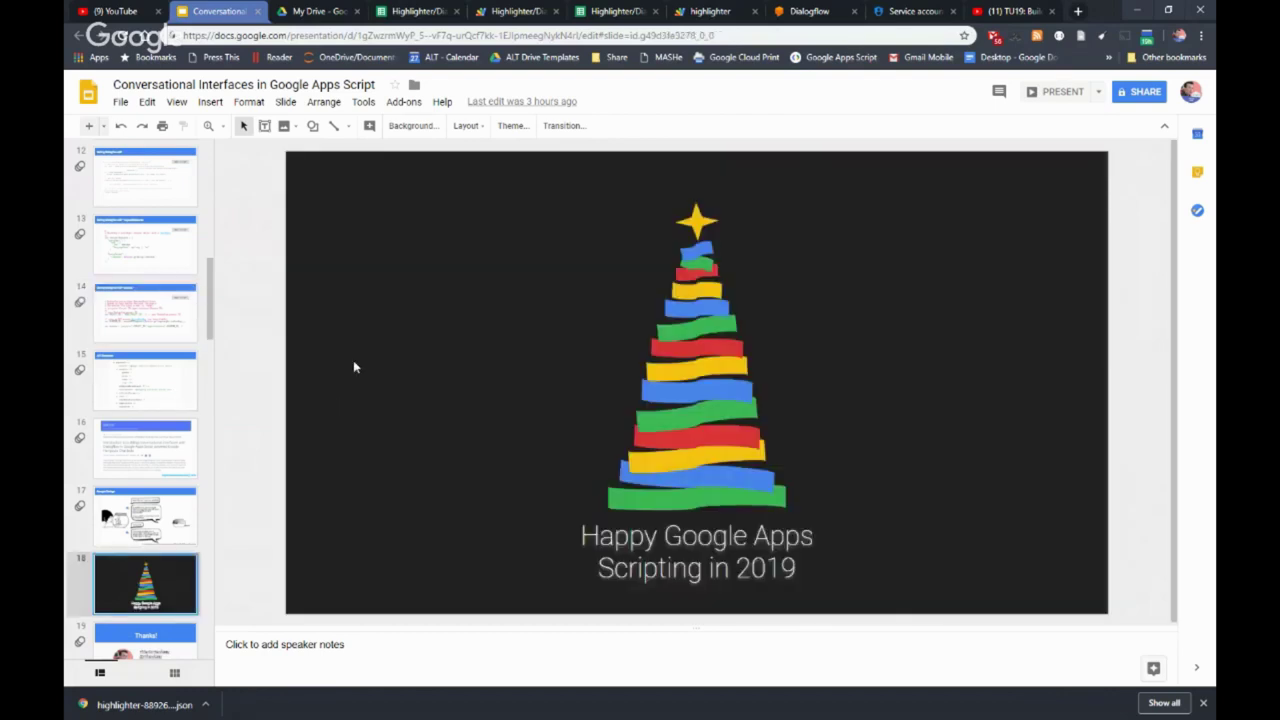
pyautogui.click(404, 102)
pyautogui.moveTo(422, 174)
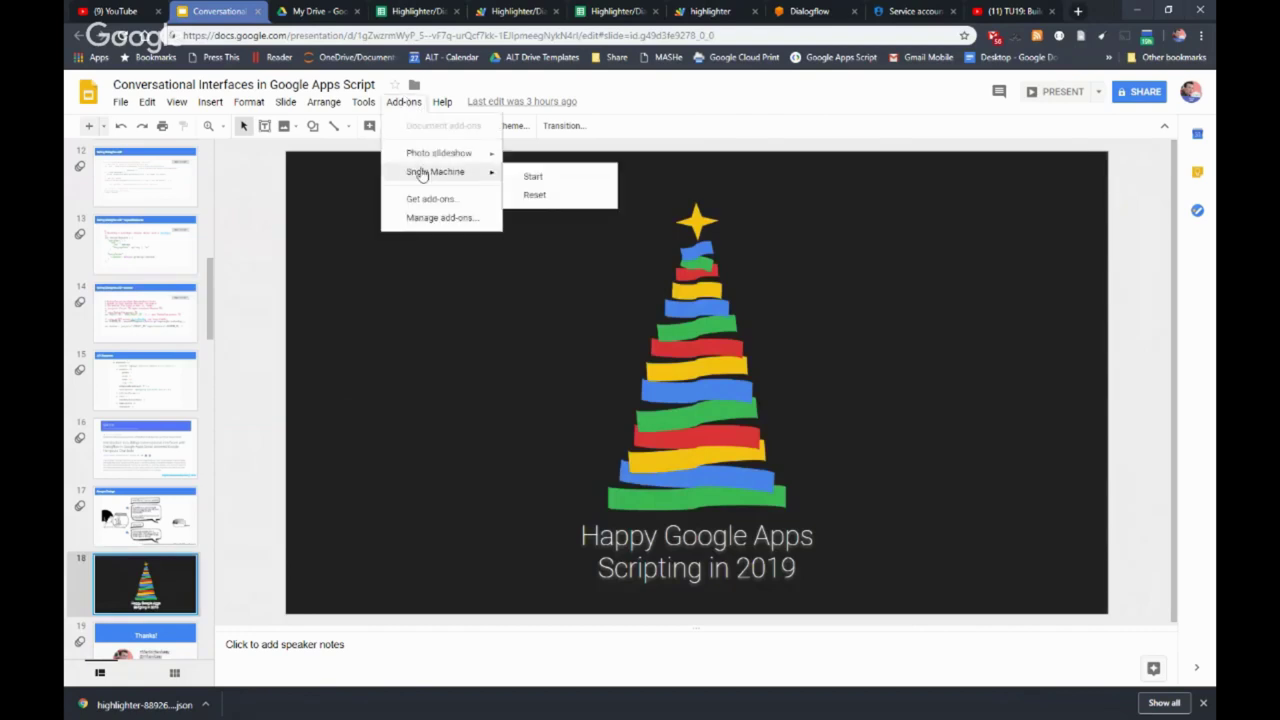
pyautogui.click(538, 176)
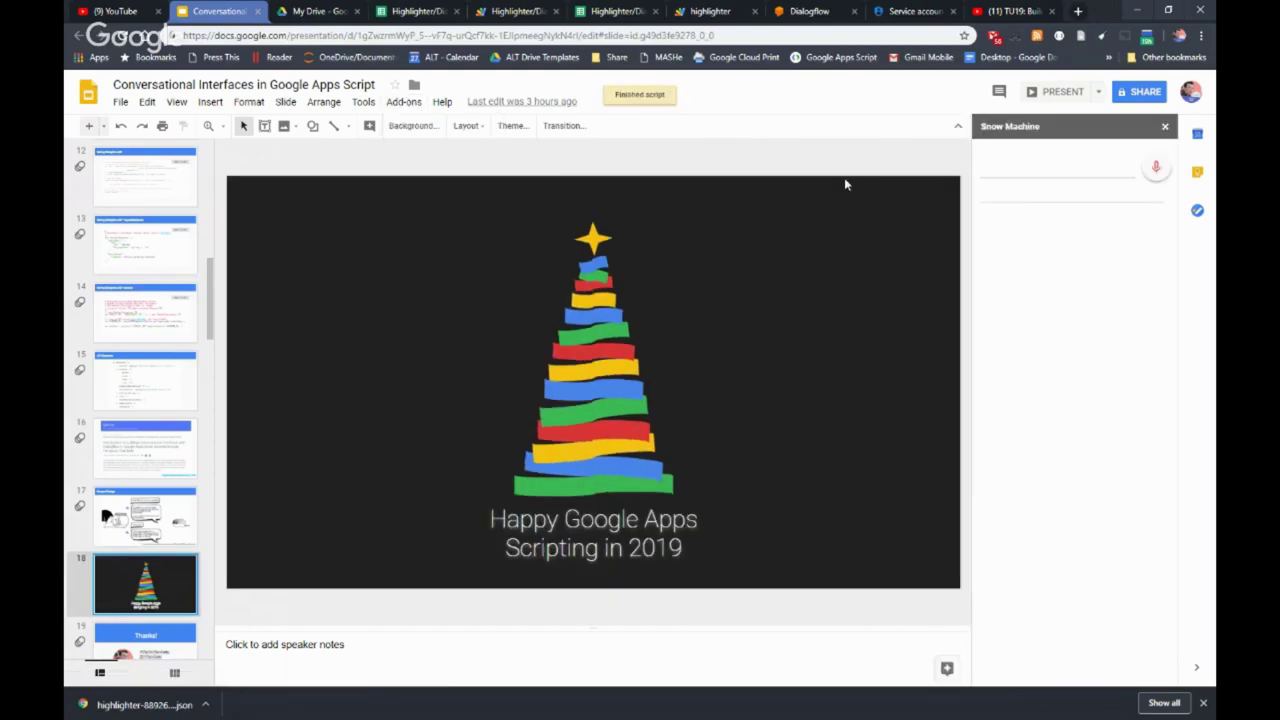
# - Send the Snow Machine the request "make it snow" and answer its color question with white
pyautogui.click(988, 170)
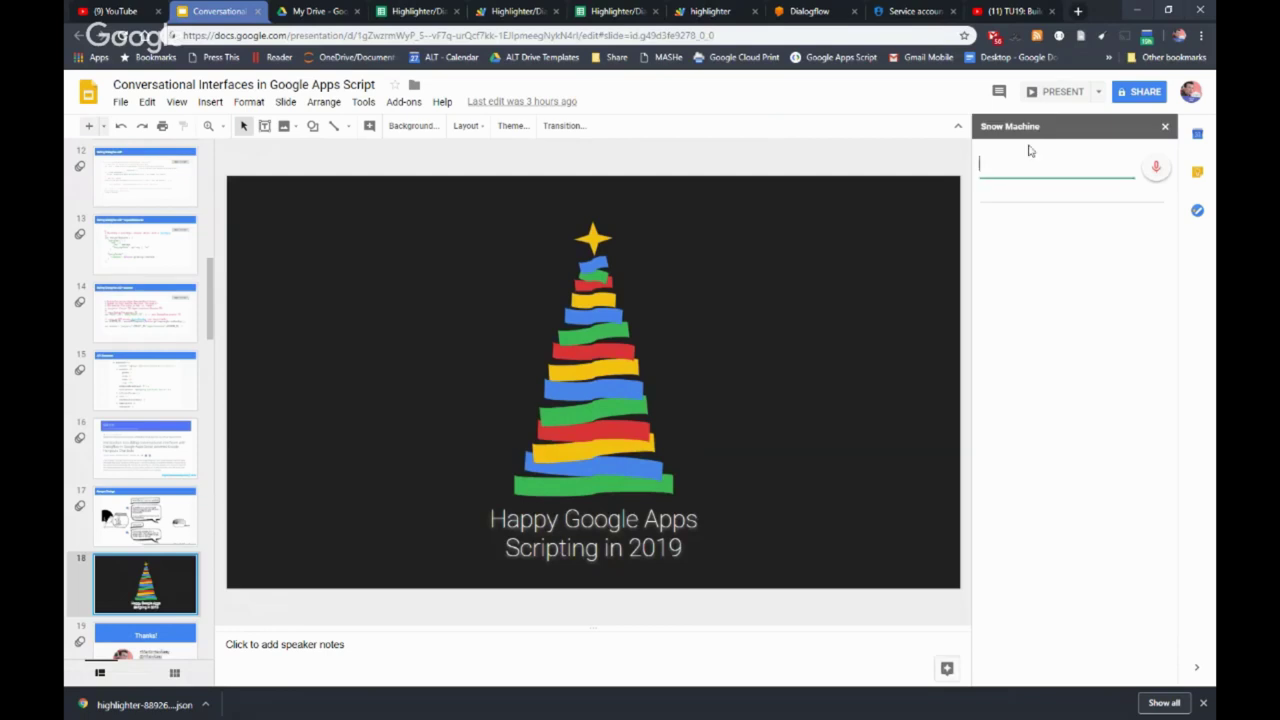
pyautogui.write('make it snow')
pyautogui.press('Return')
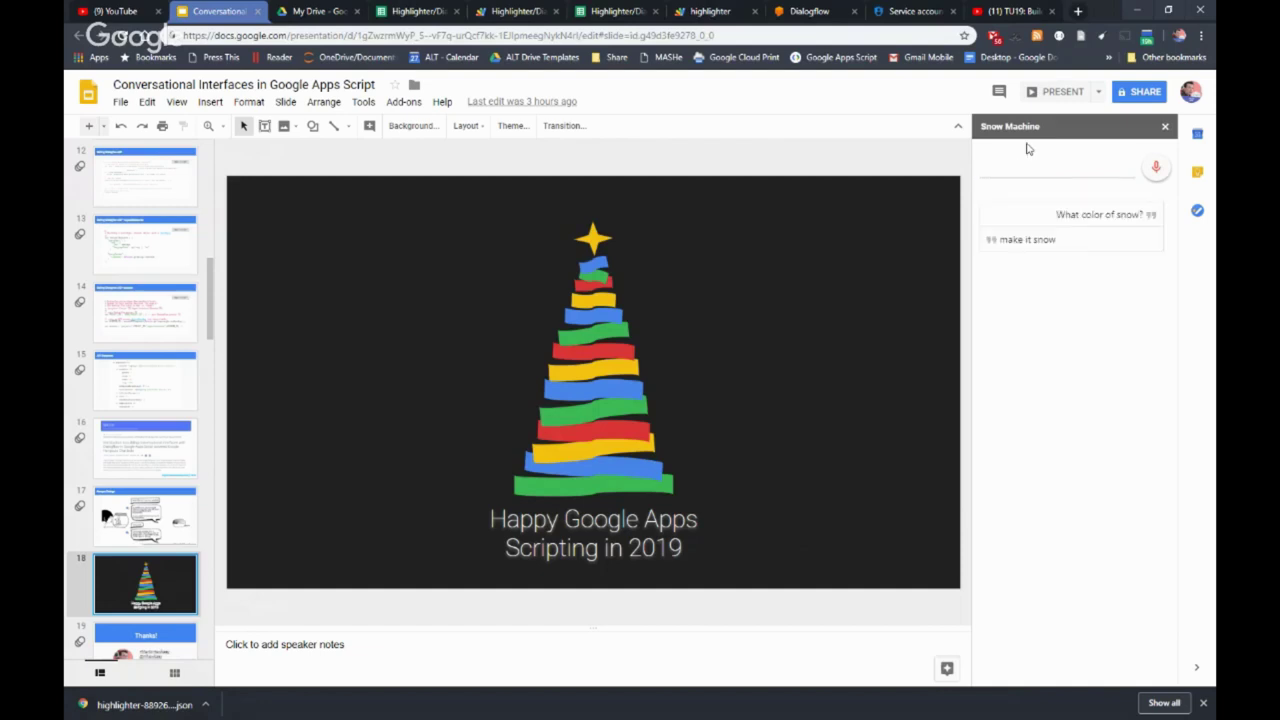
pyautogui.click(1044, 174)
pyautogui.write('white')
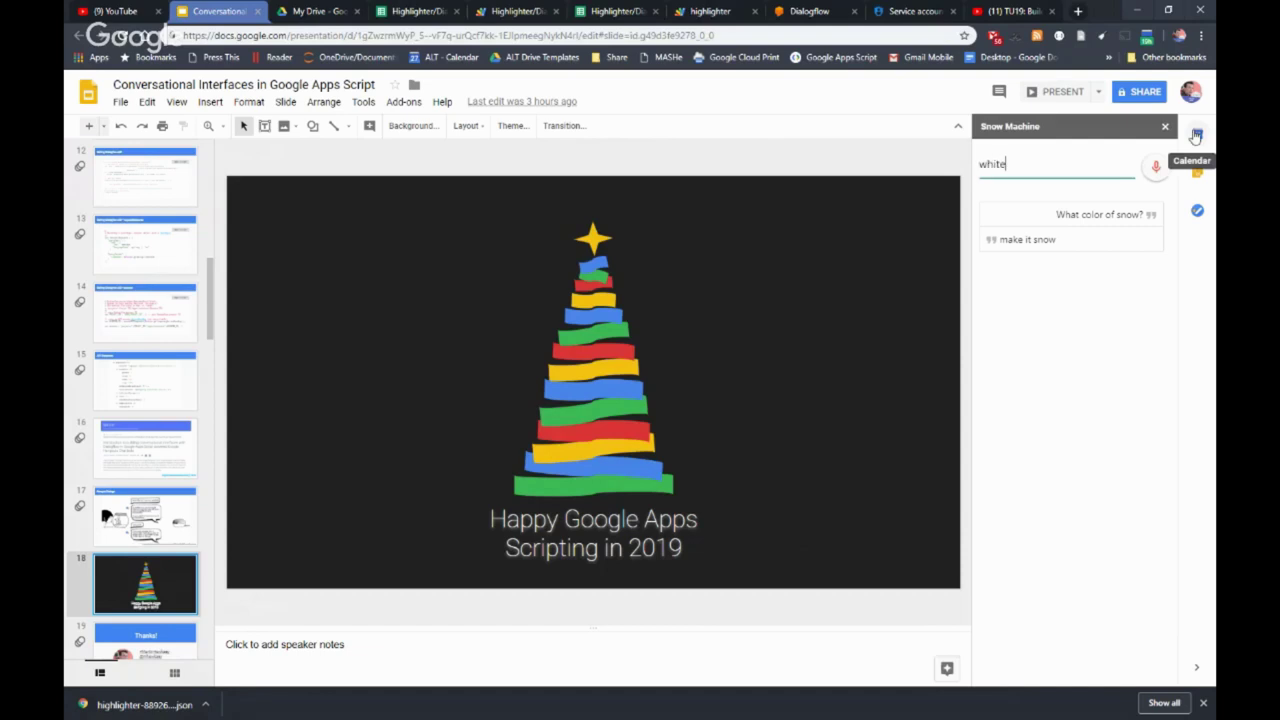
pyautogui.press('Return')
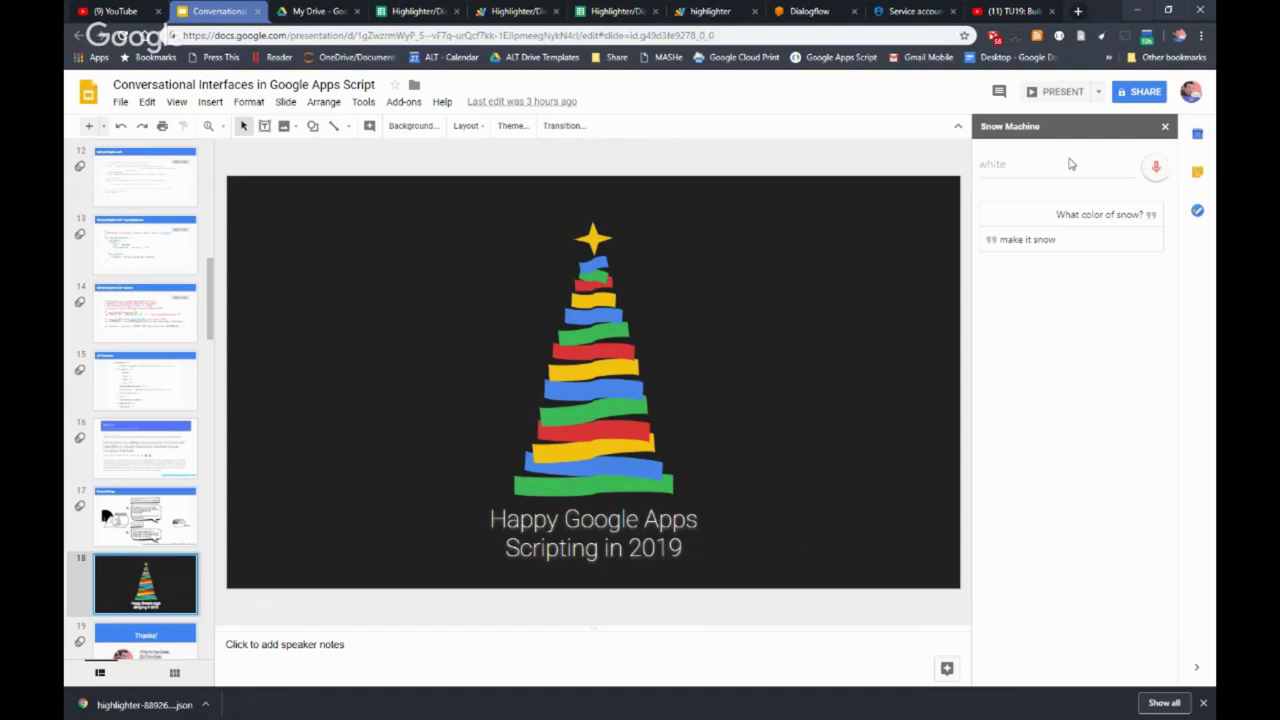
# - Send the Snow Machine the request "make it snow more" and choose red as the snow color
pyautogui.click(1018, 170)
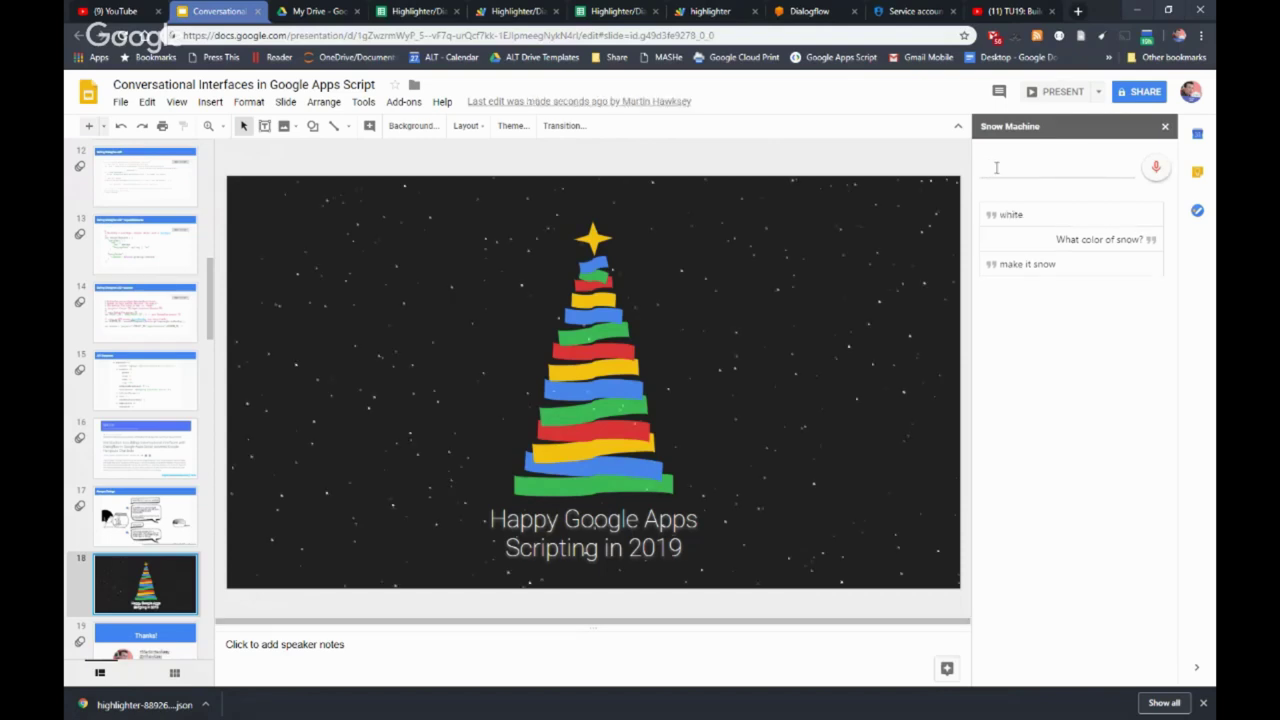
pyautogui.write('make it snow mo')
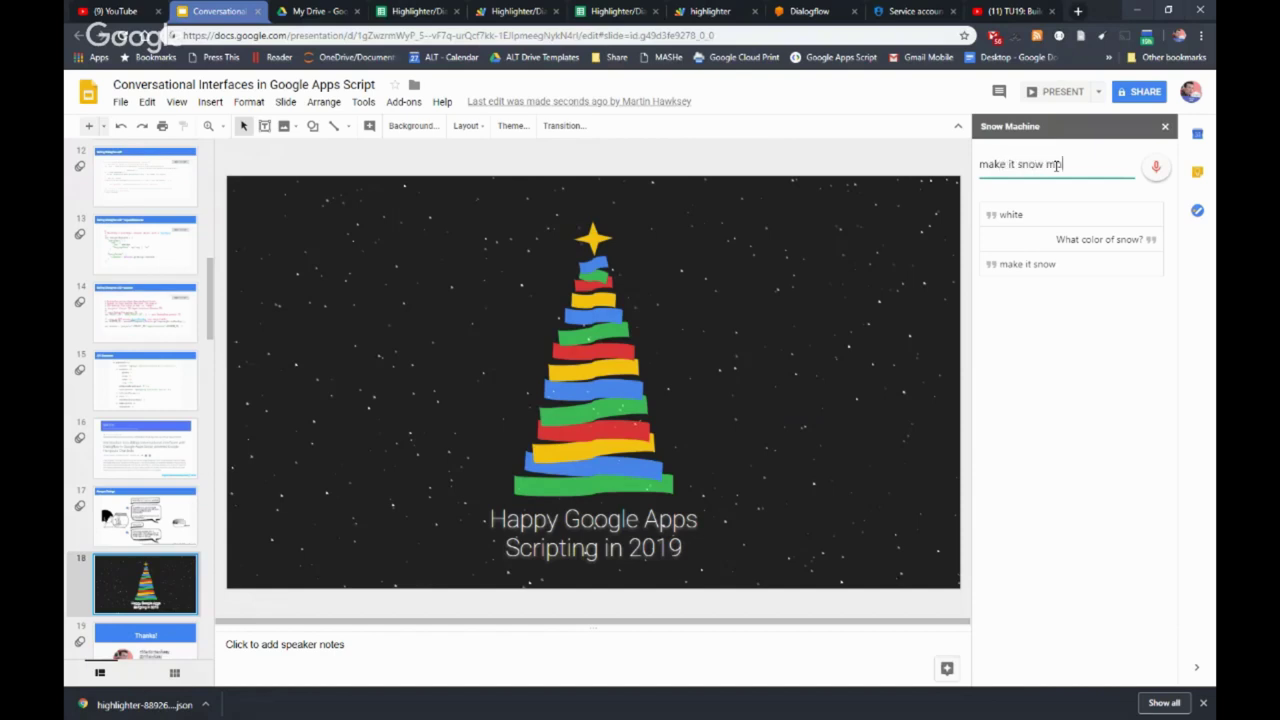
pyautogui.write('re')
pyautogui.press('Return')
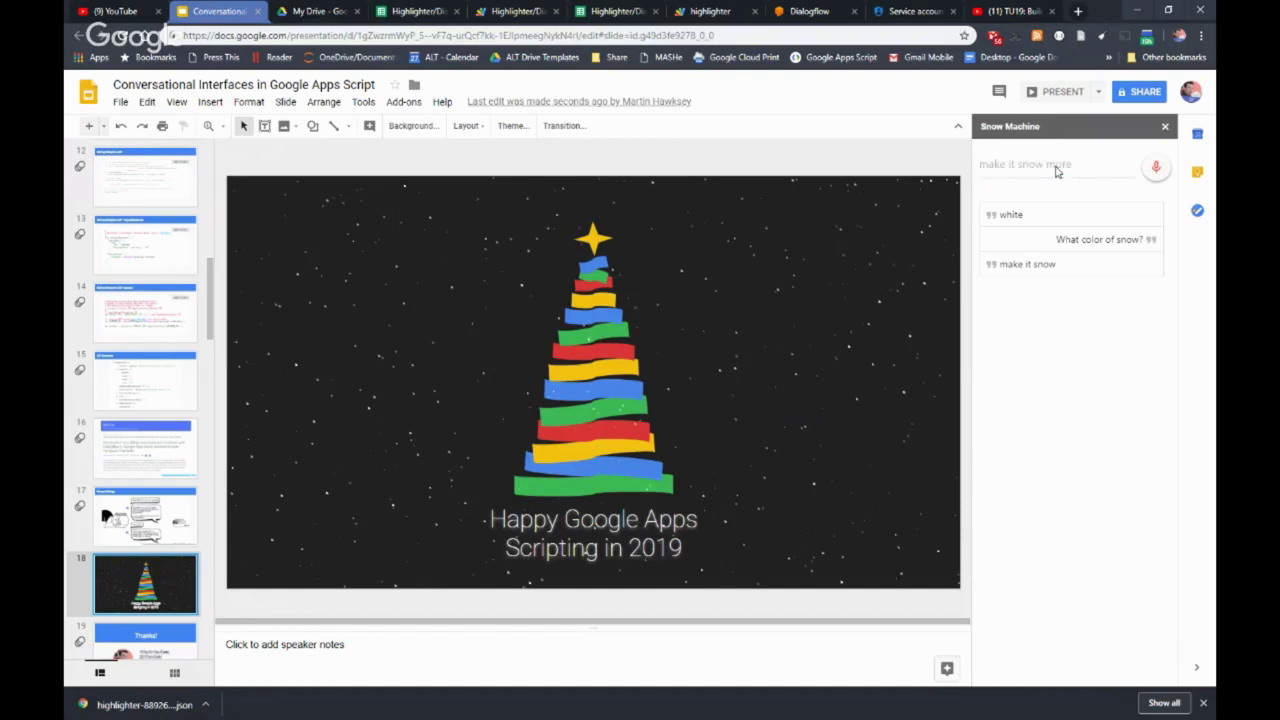
pyautogui.click(1056, 166)
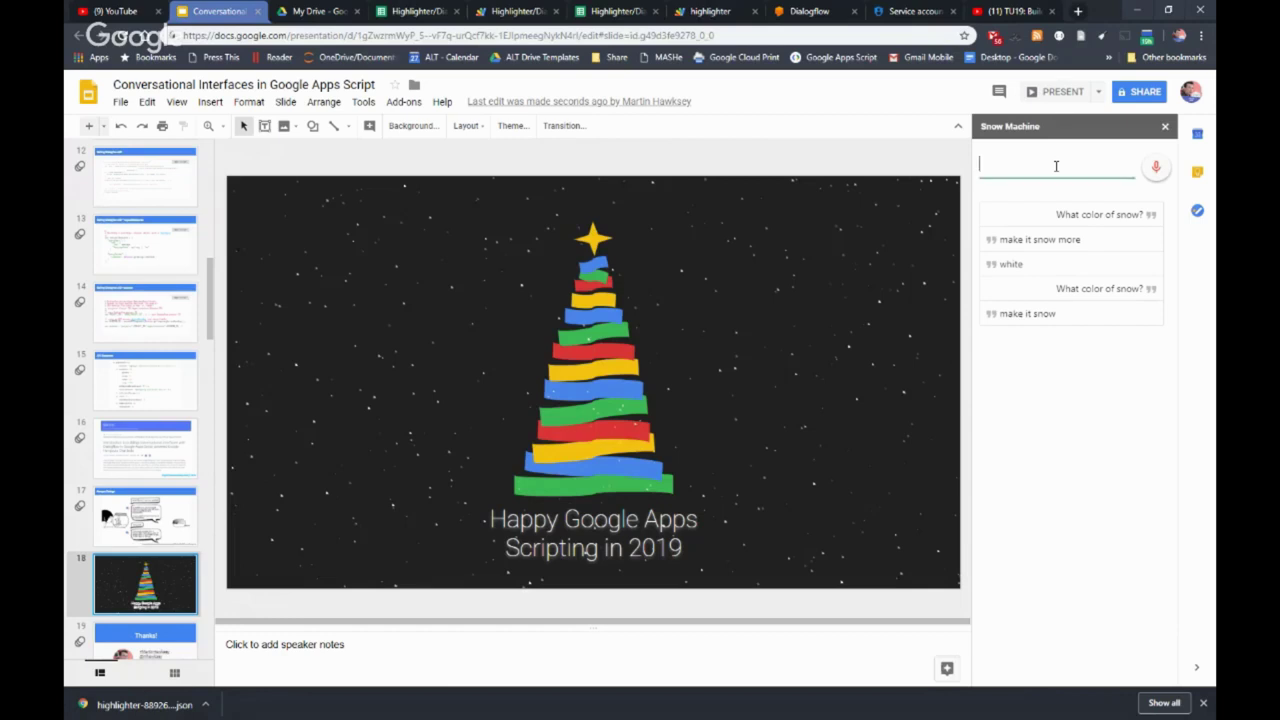
pyautogui.write('bl')
pyautogui.press('BackSpace')
pyautogui.press('BackSpace')
pyautogui.write('red')
pyautogui.press('Return')
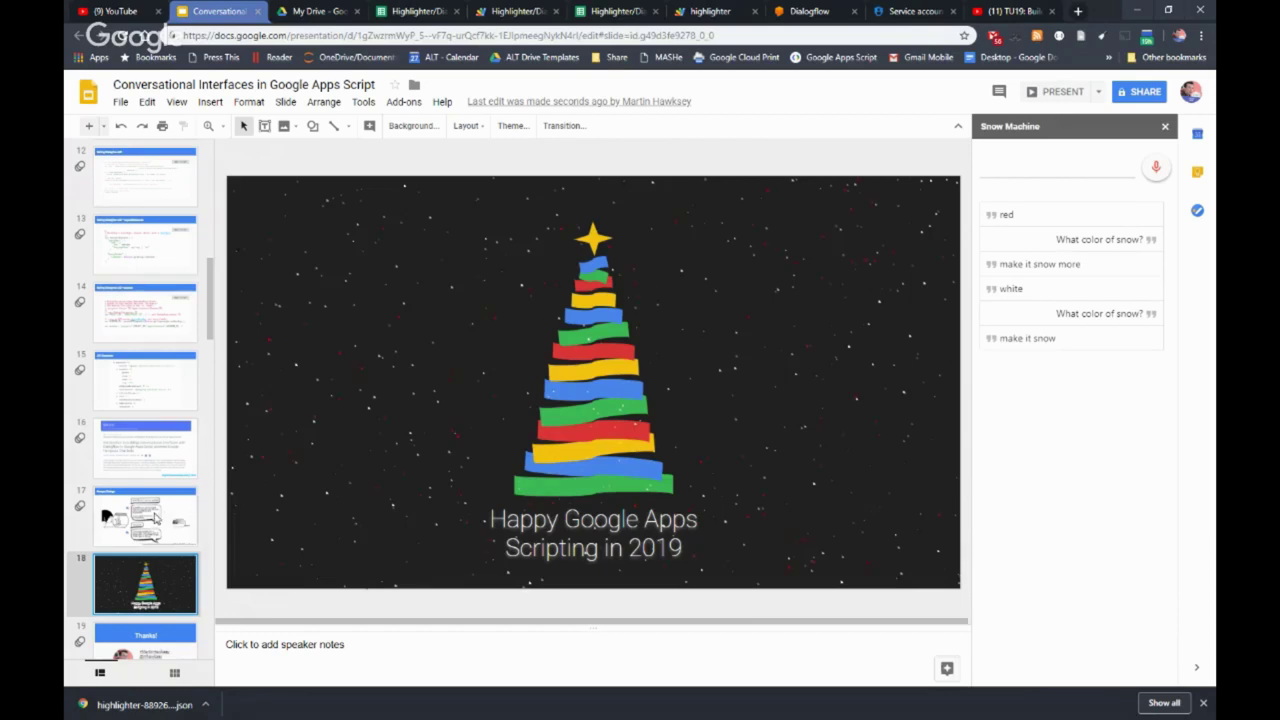
# - Show the Sample Dialogs slide, number 17
pyautogui.click(146, 513)
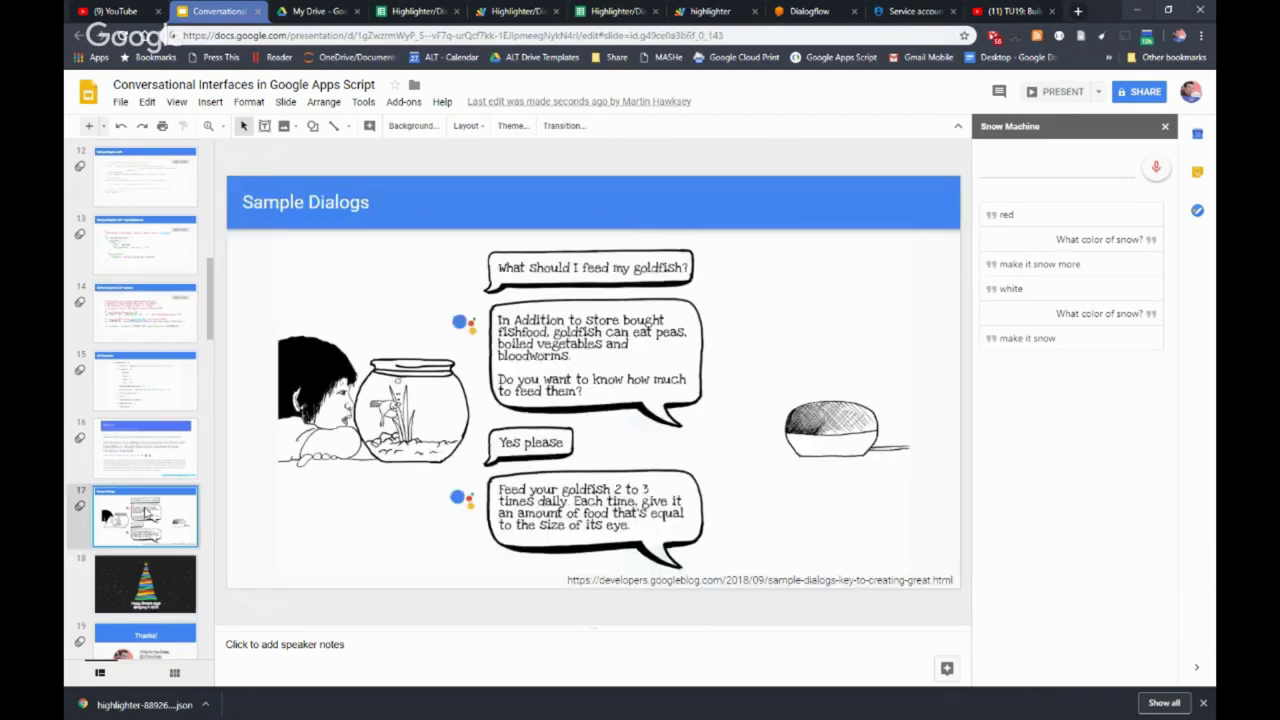